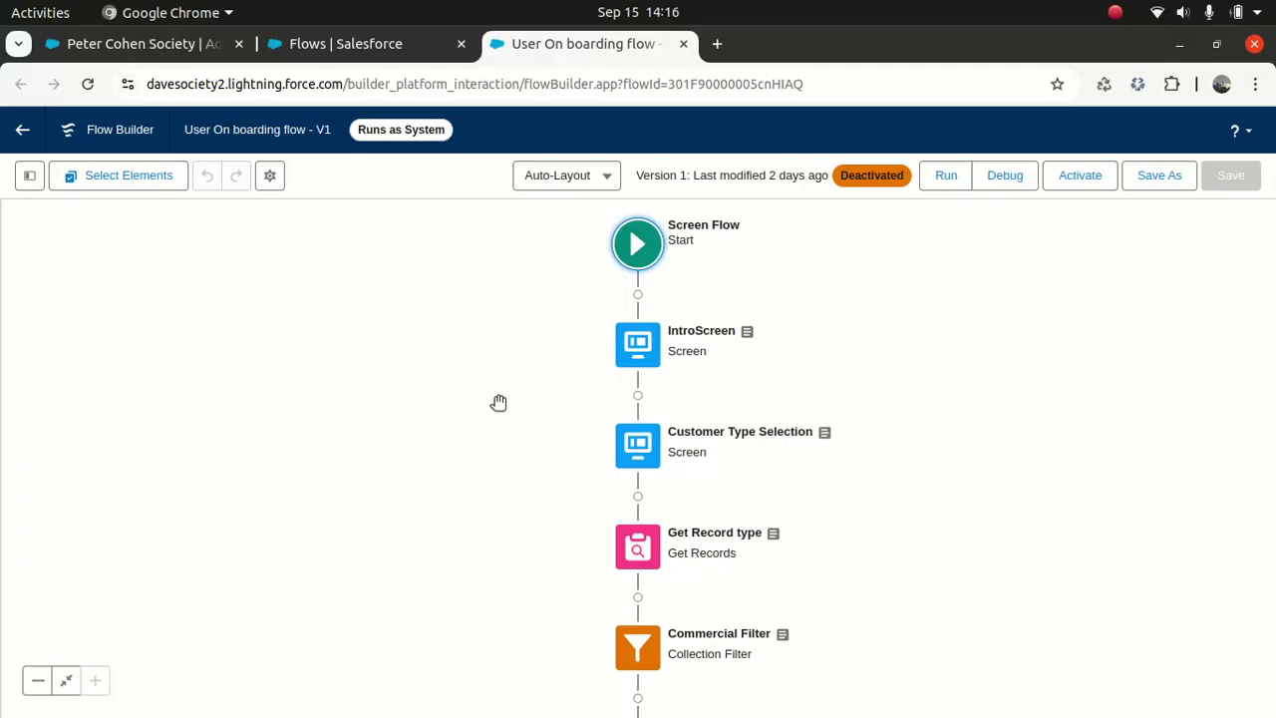
Step: Pan the canvas up from the assignments through the filters to the flow's Start element
scroll(517, 359, "down", 5)
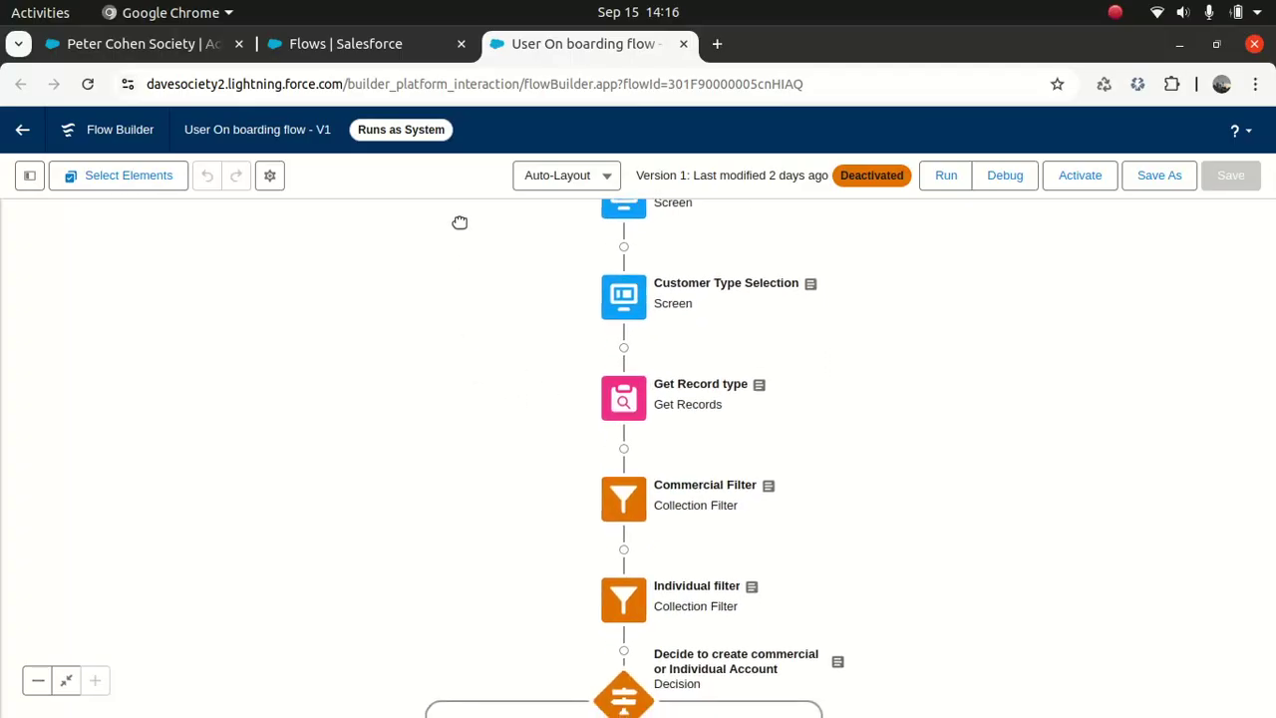
scroll(426, 411, "down", 5)
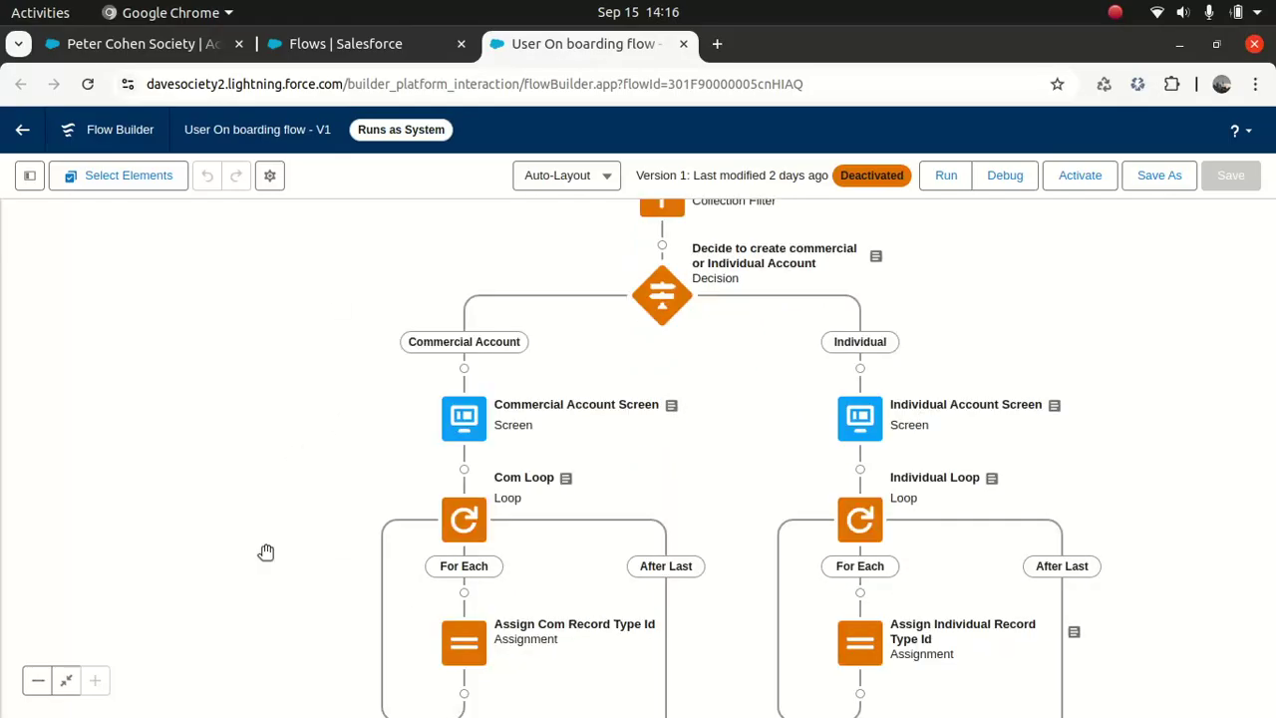
scroll(253, 373, "down", 4)
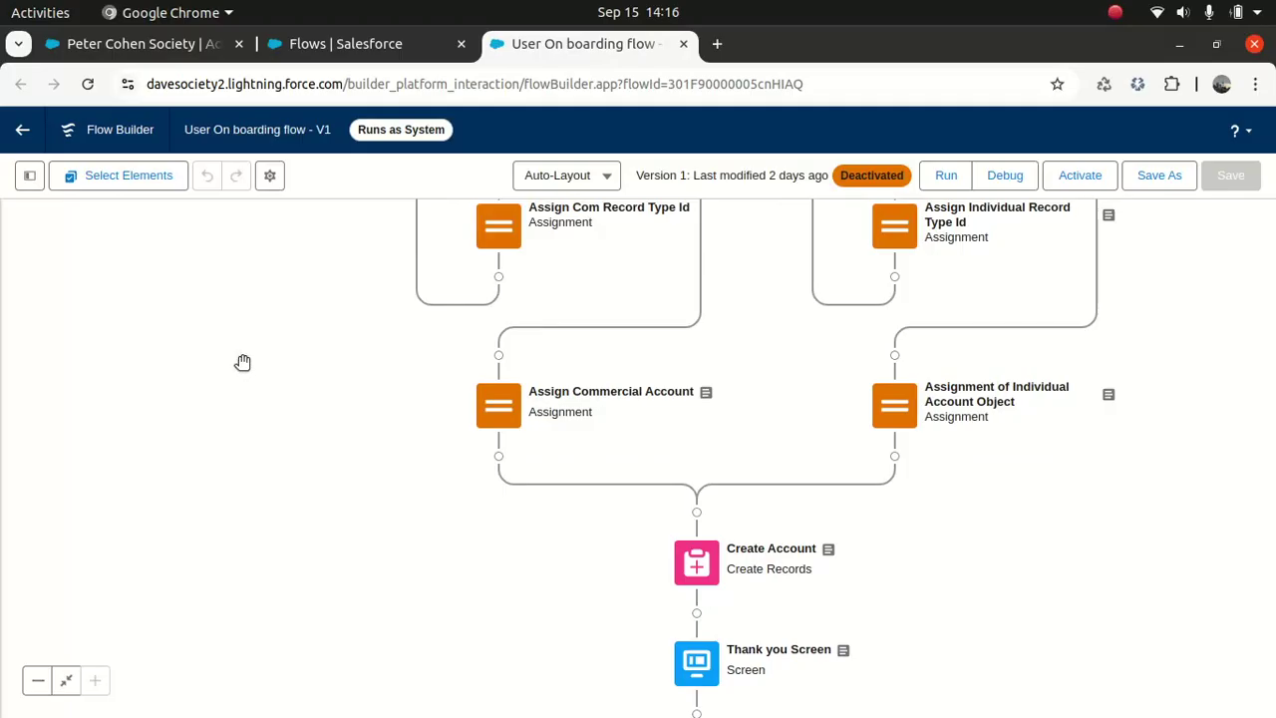
left_click_drag(257, 290, 222, 468)
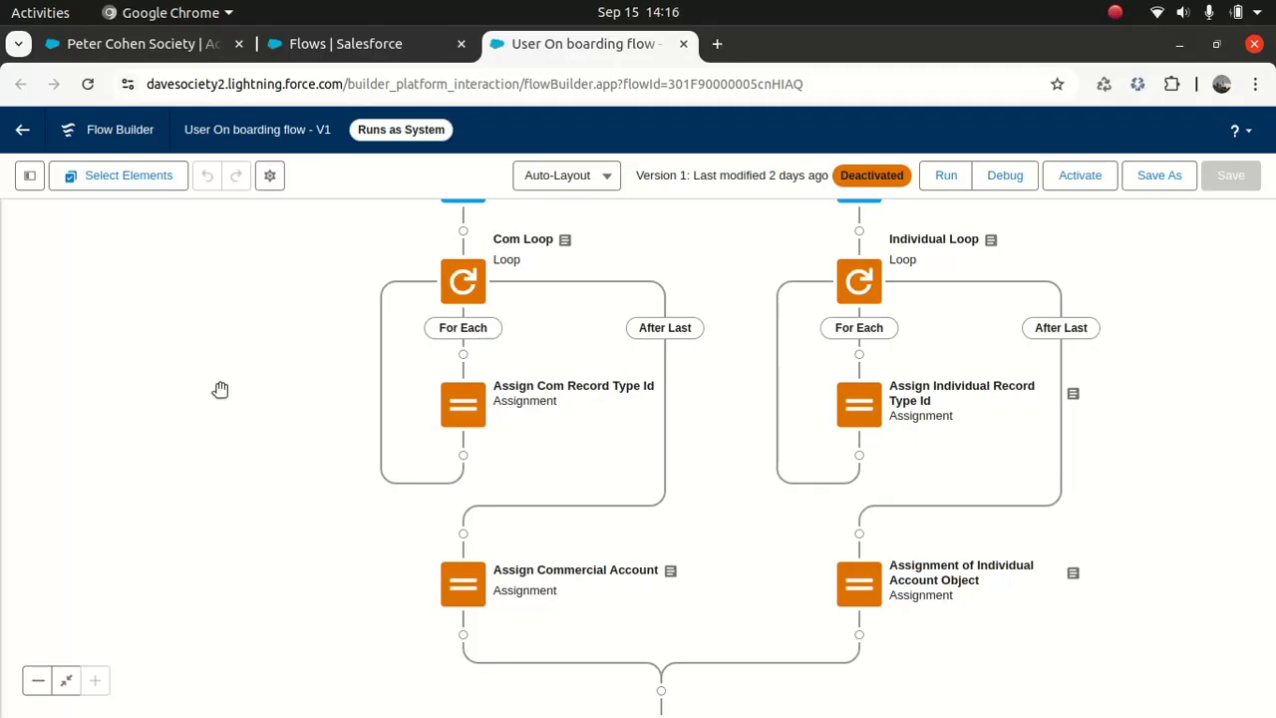
left_click_drag(274, 352, 308, 659)
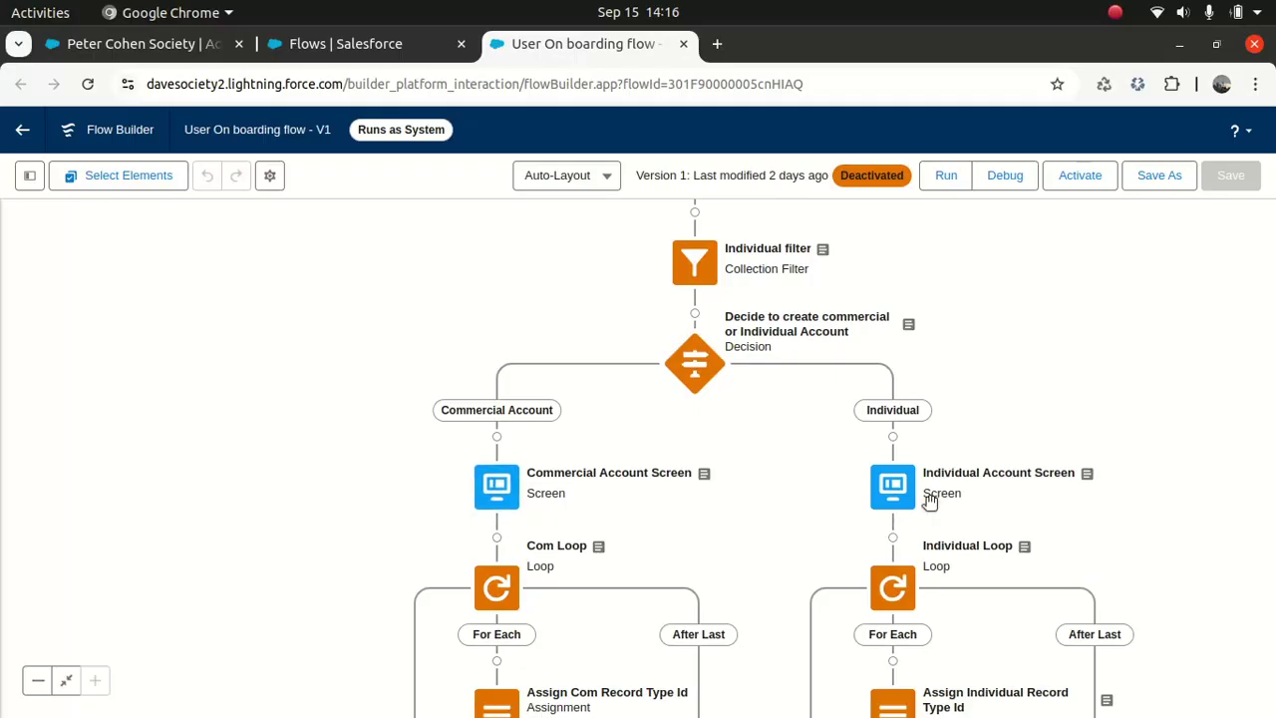
left_click_drag(1023, 342, 967, 358)
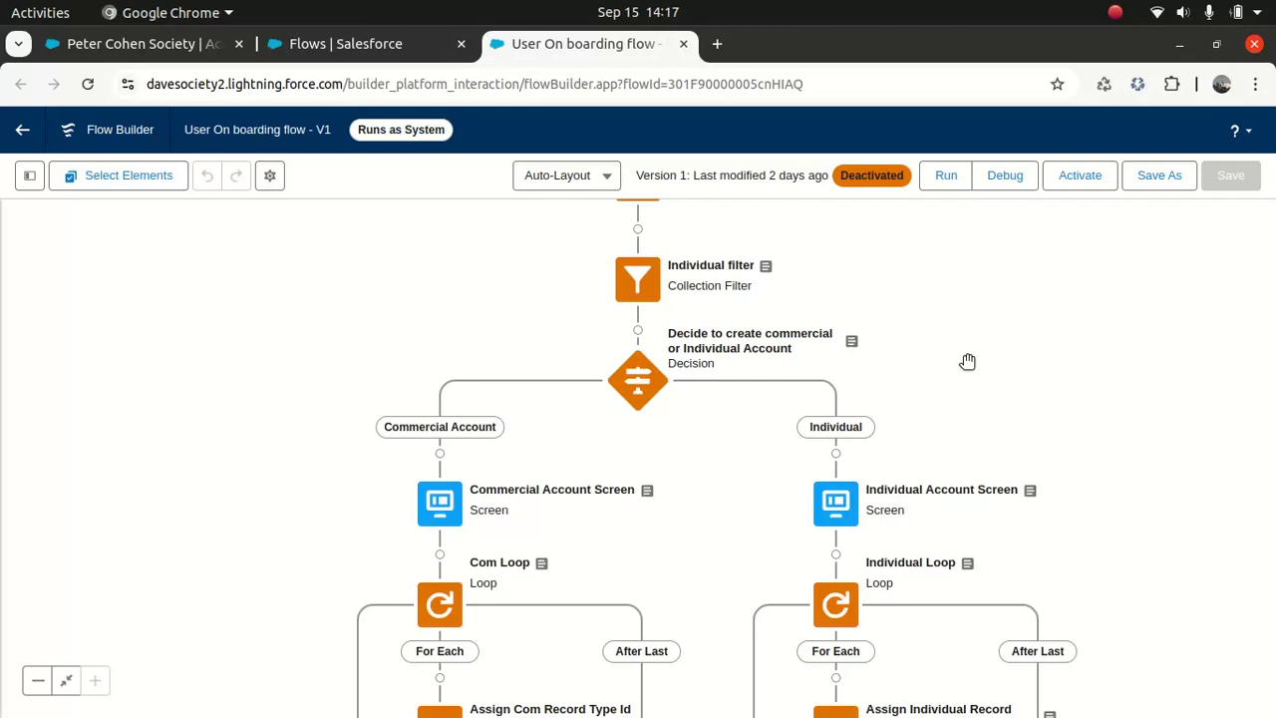
left_click_drag(1004, 329, 948, 419)
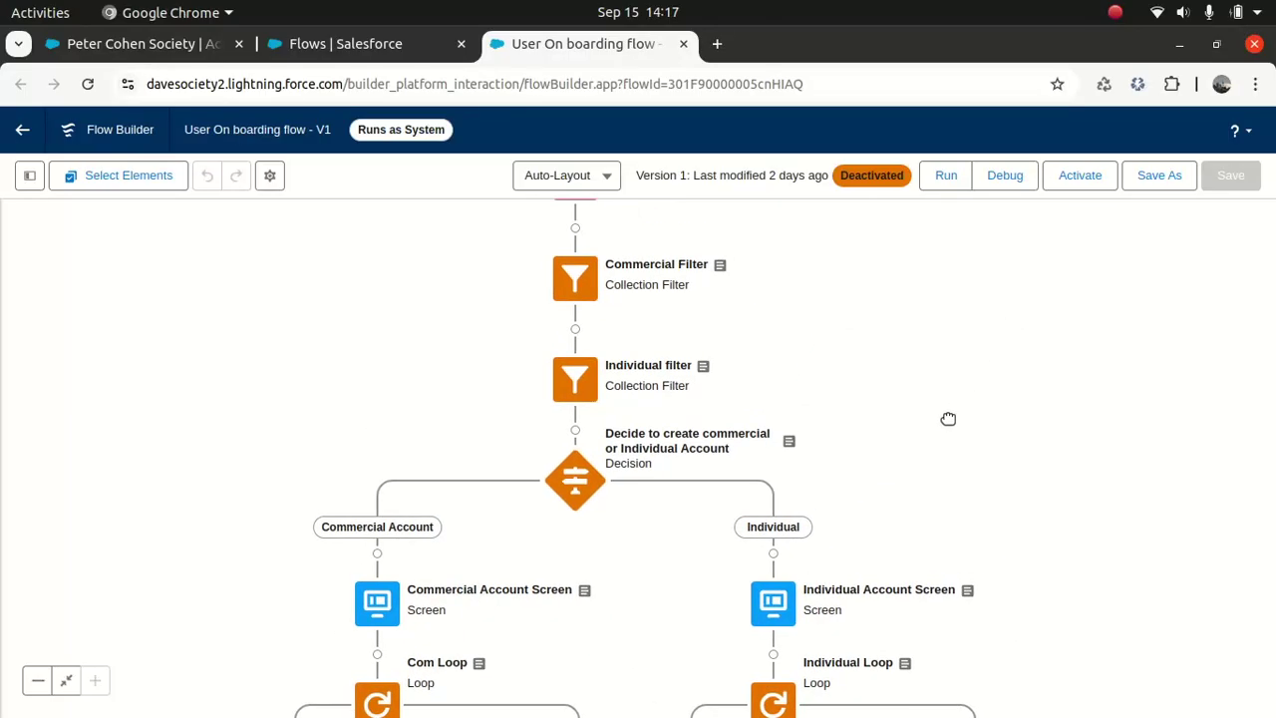
left_click_drag(996, 270, 963, 359)
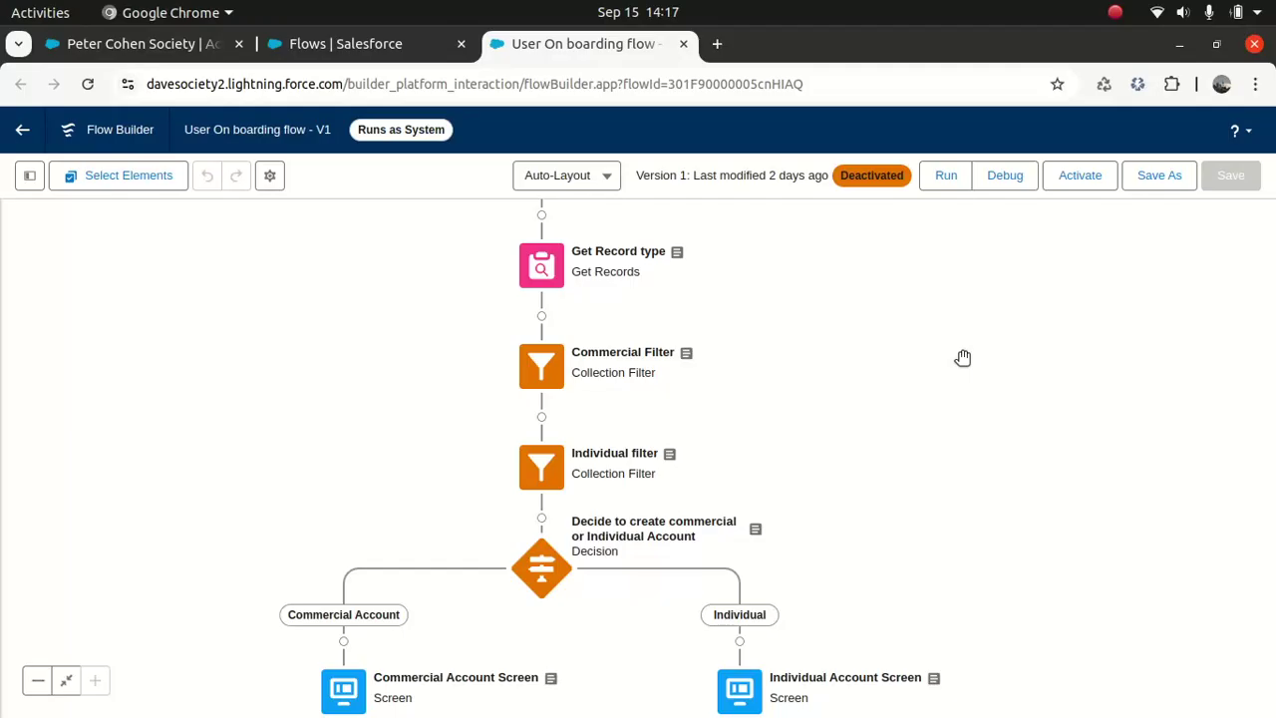
left_click_drag(914, 288, 888, 452)
left_click_drag(939, 310, 917, 461)
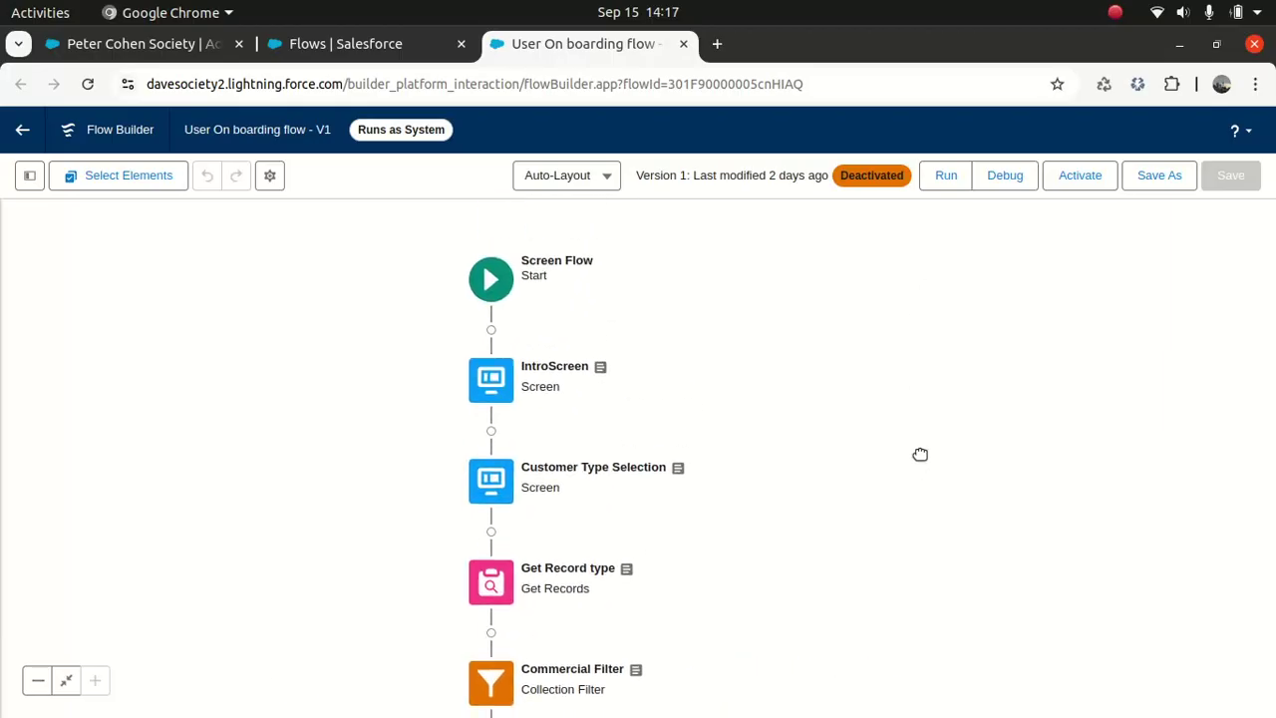
left_click_drag(903, 408, 921, 386)
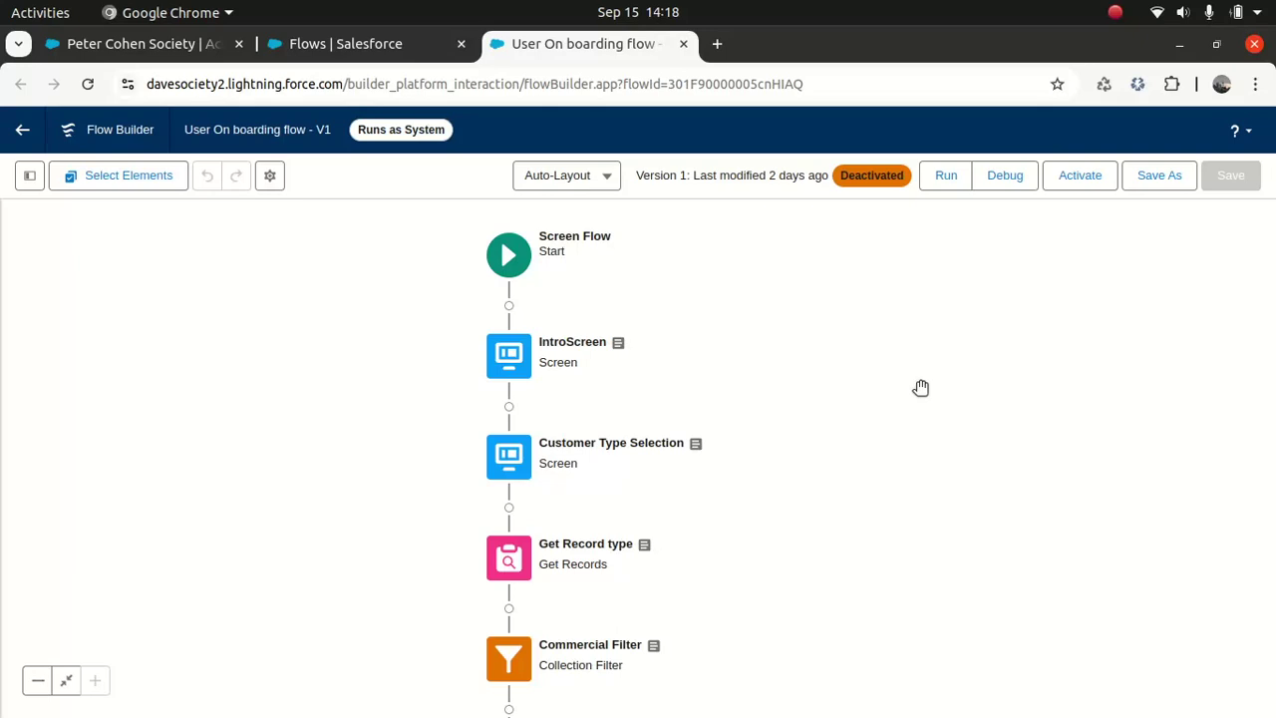
Step: Inspect the IntroScreen screen and its welcome Display Text without changing anything
double_click(508, 352)
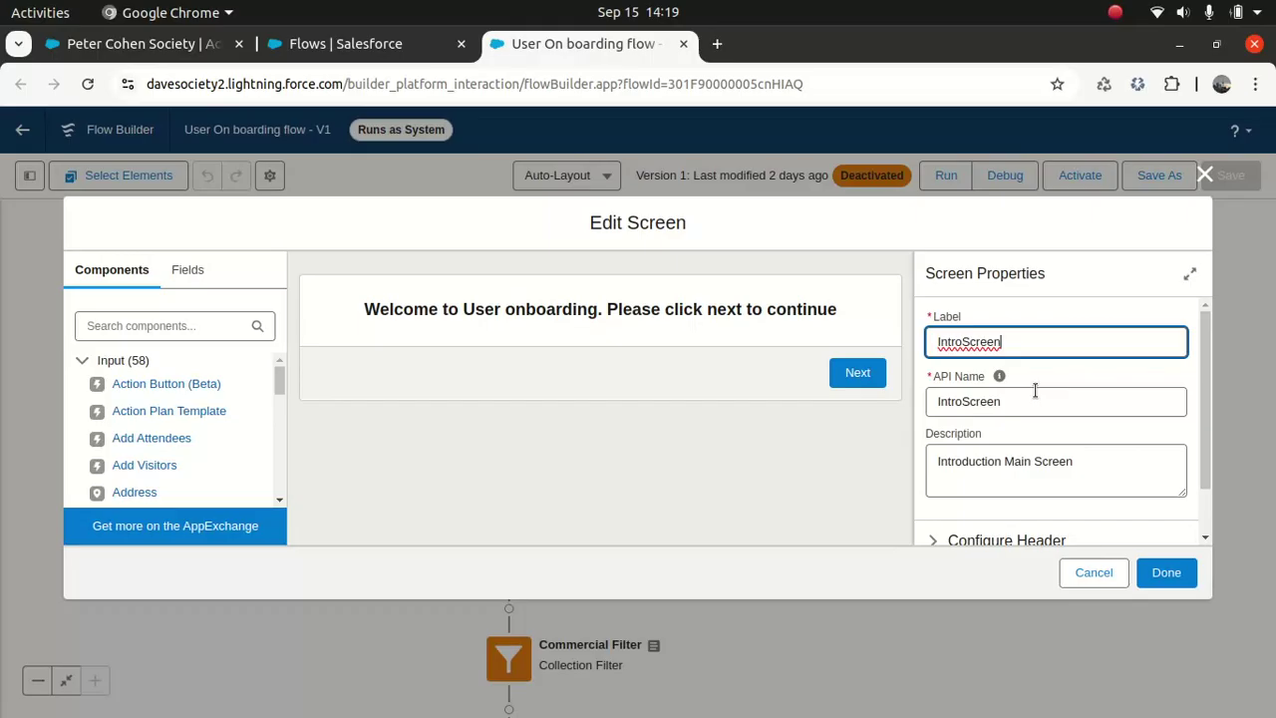
left_click(1204, 175)
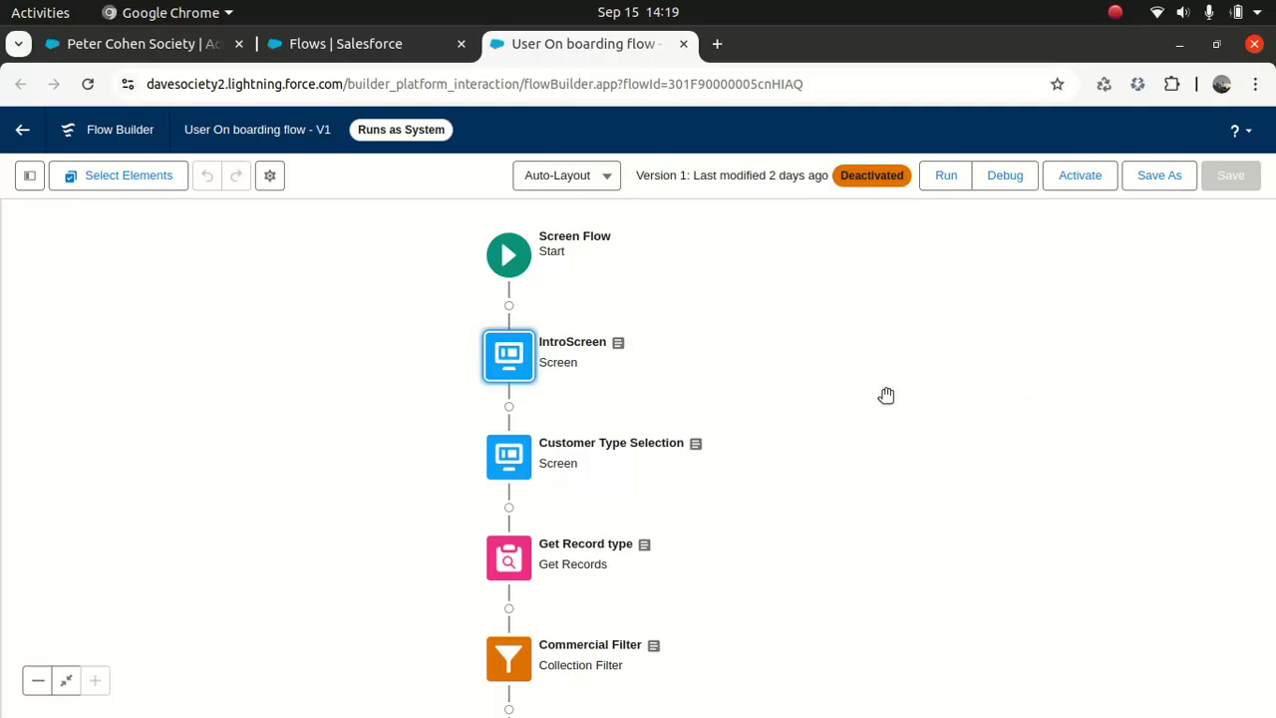
left_click_drag(861, 357, 866, 332)
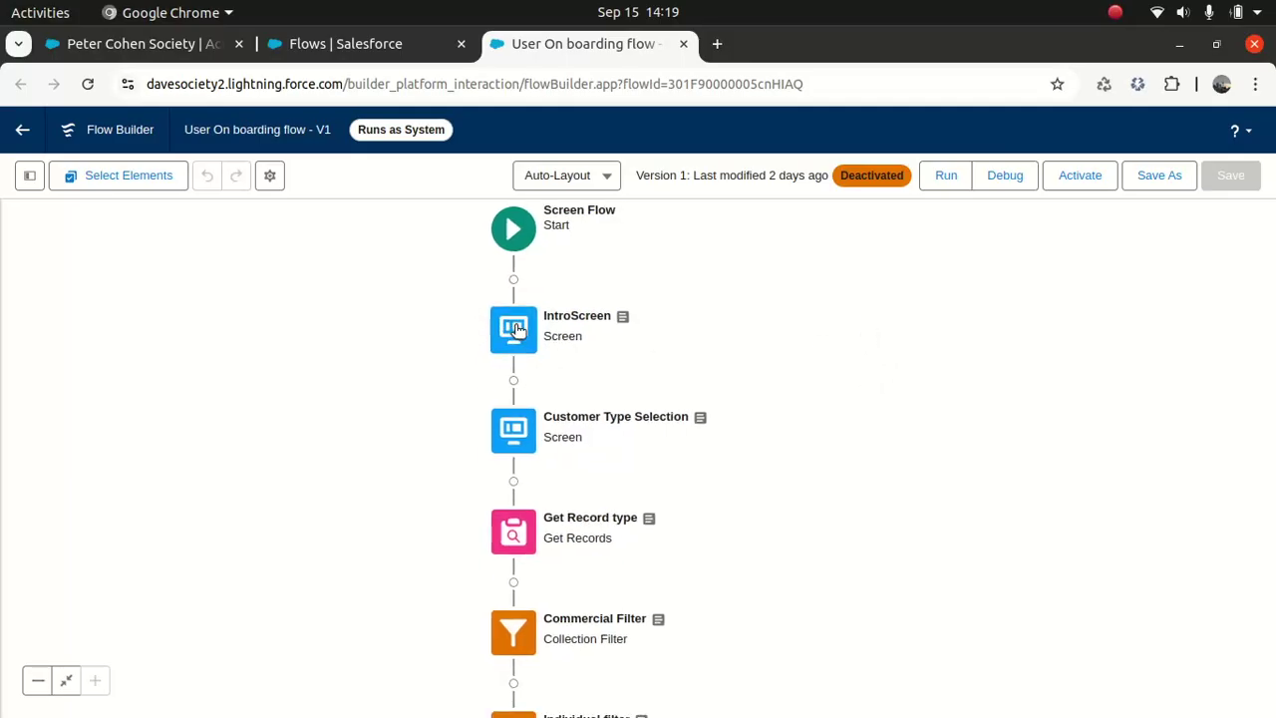
double_click(515, 332)
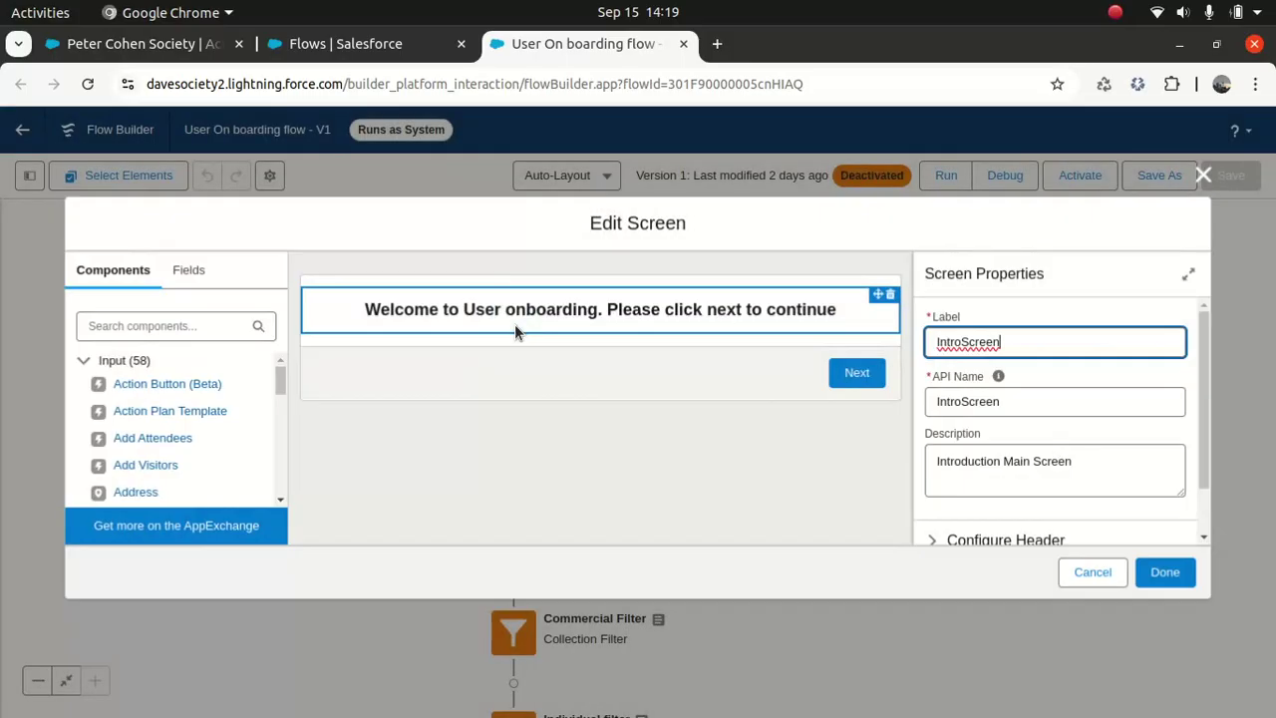
left_click(632, 307)
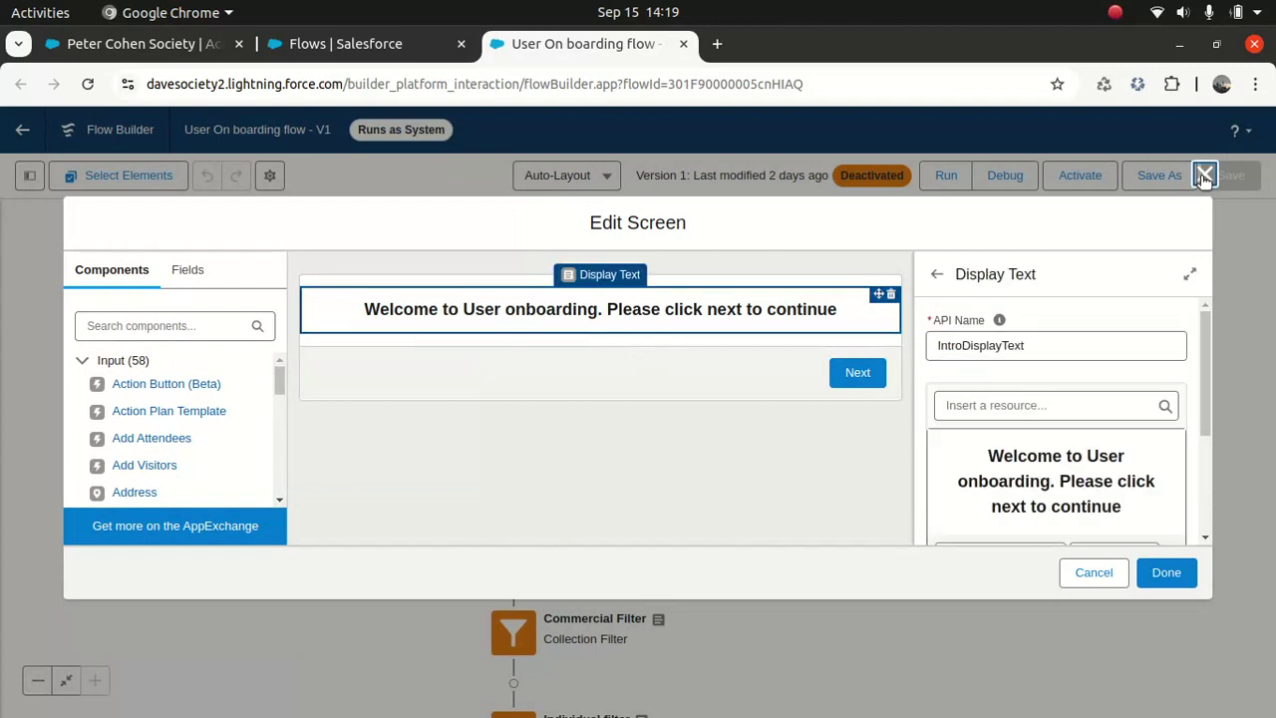
left_click(1205, 176)
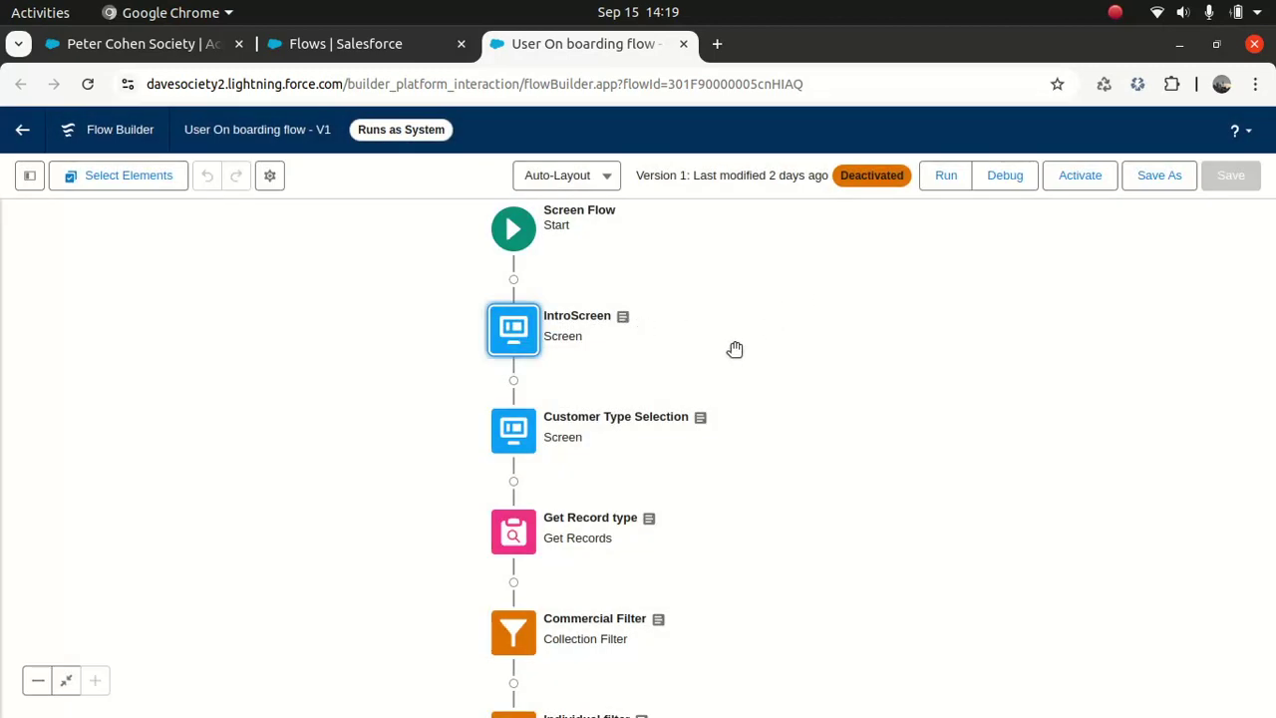
Step: Review the Customer Type picklist's properties in the Customer Type Selection screen
double_click(514, 426)
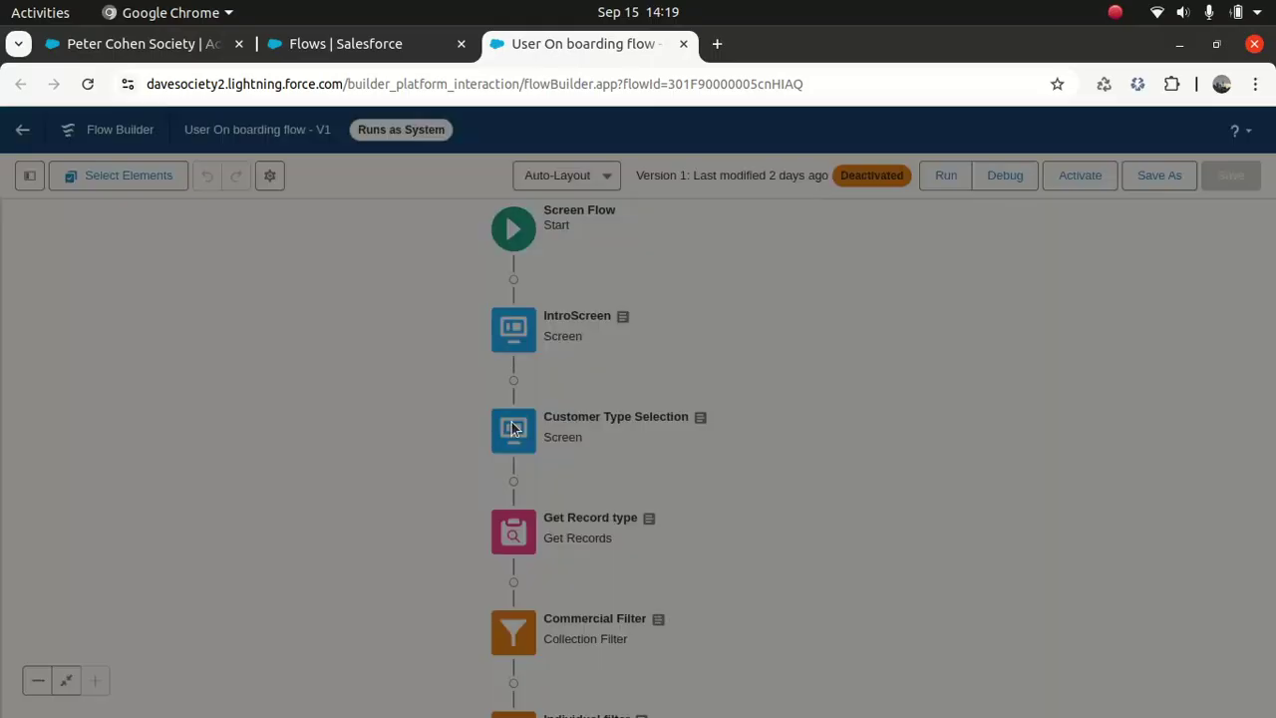
left_click(493, 335)
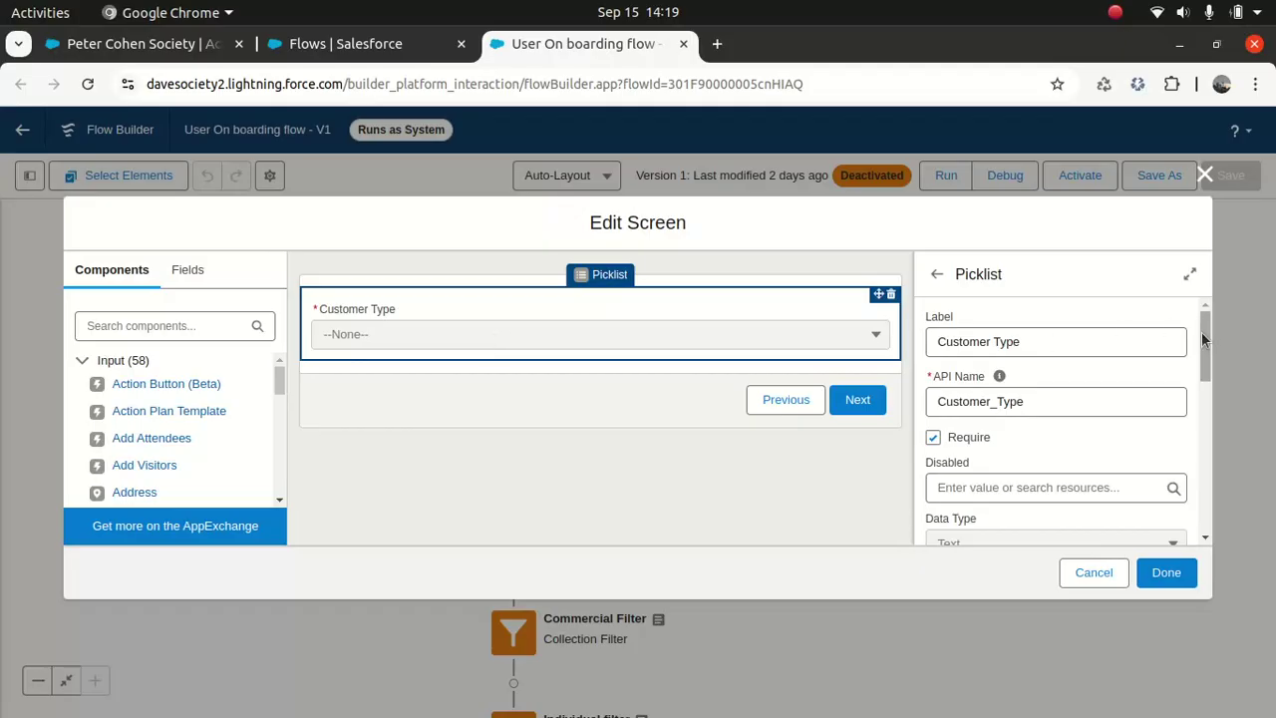
scroll(1195, 355, "down", 1)
scroll(1199, 359, "down", 3)
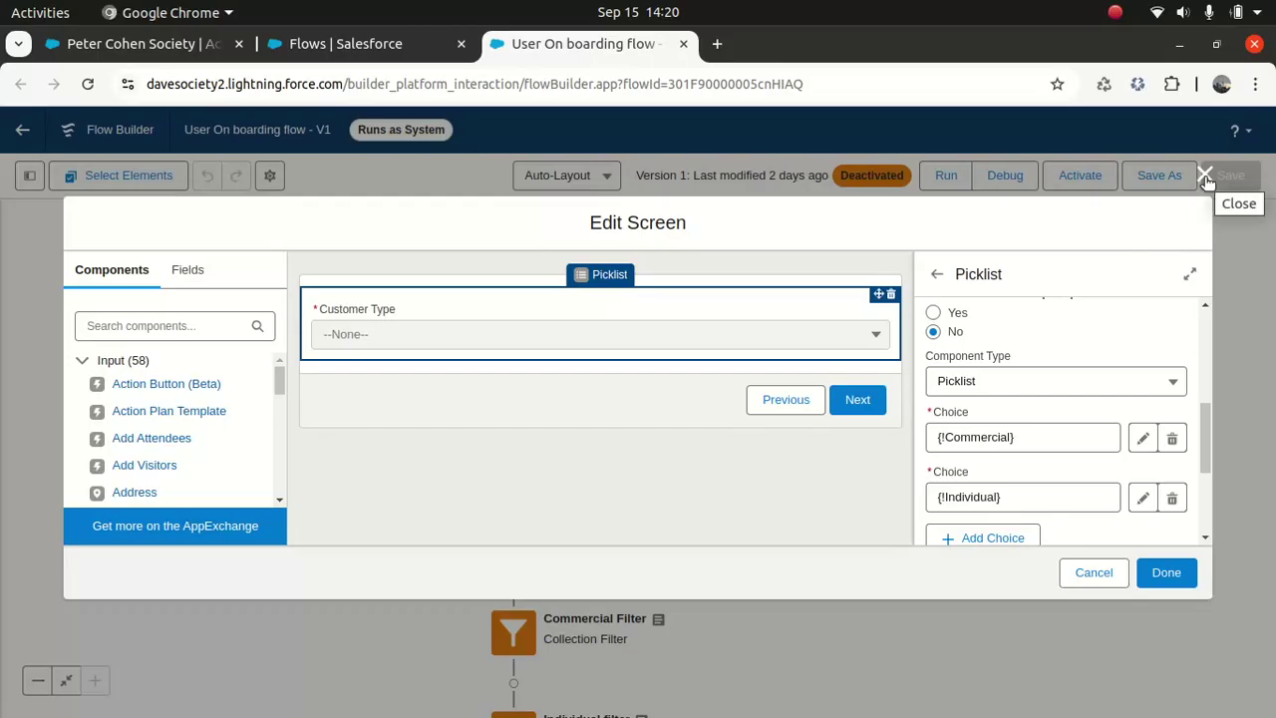
left_click_drag(1204, 438, 1211, 336)
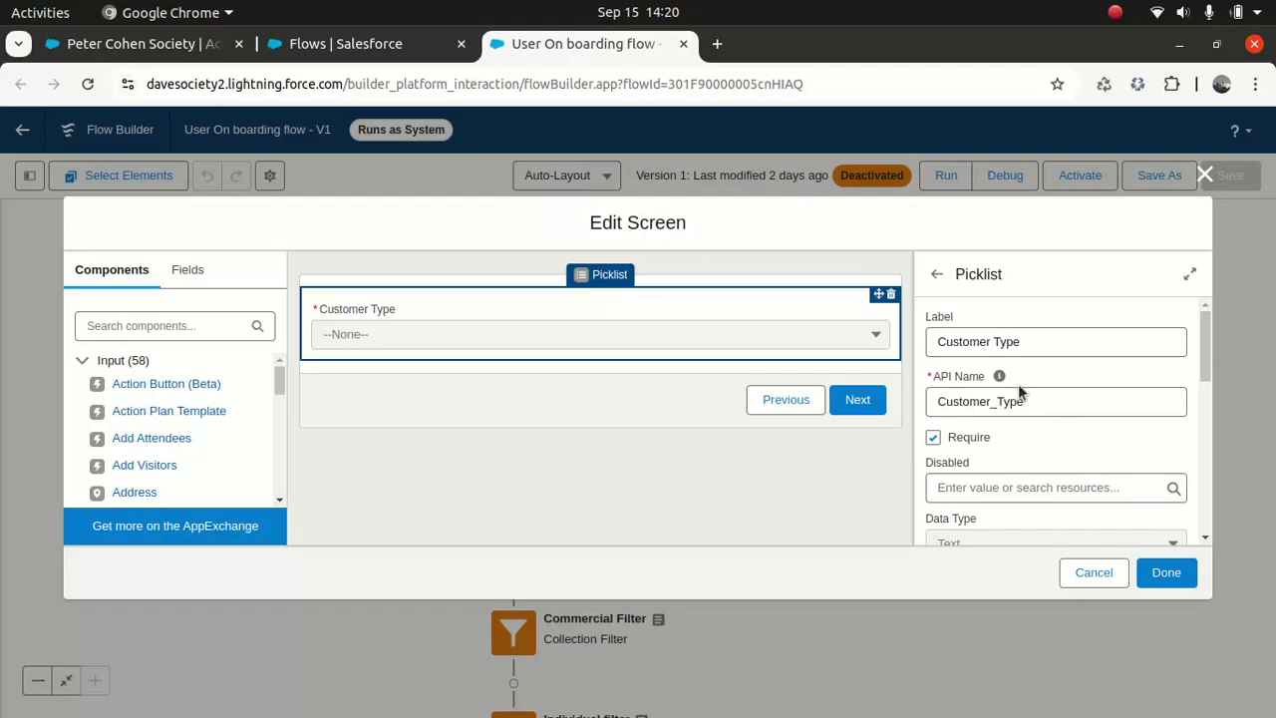
left_click(1204, 176)
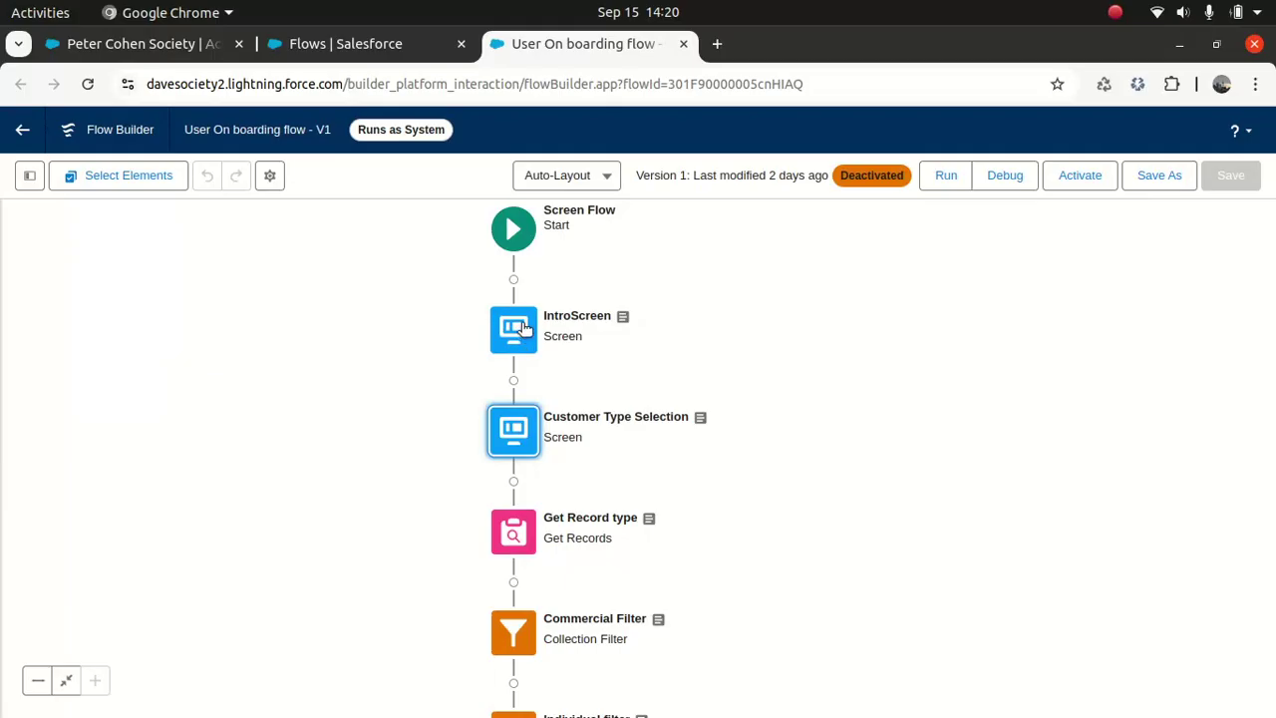
Step: Rename the IntroScreen screen's API Name to Intro_Screen
double_click(524, 329)
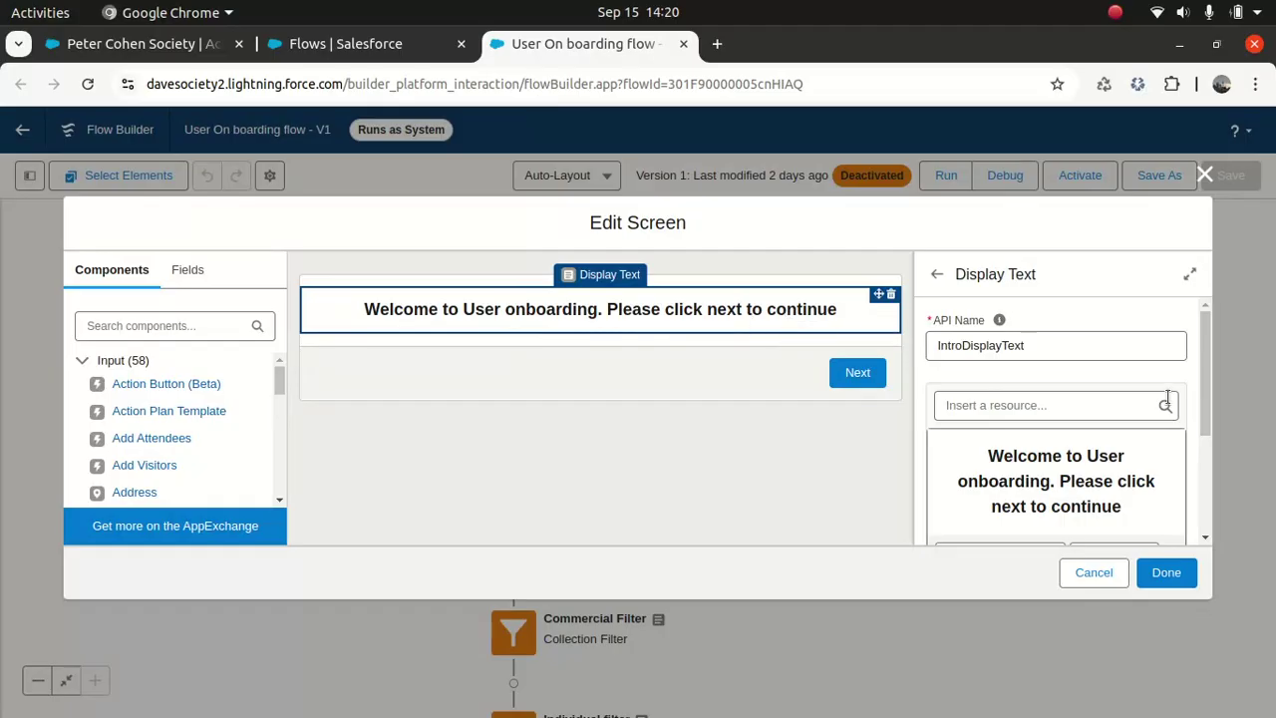
left_click(776, 358)
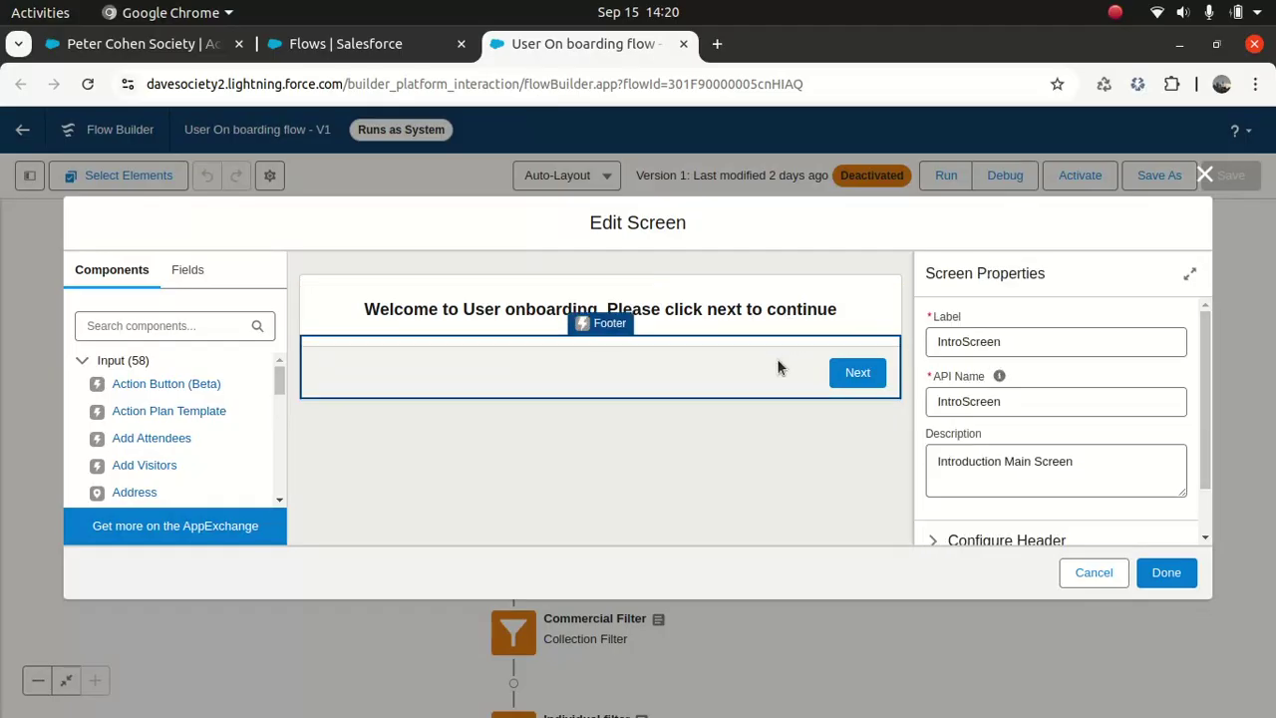
left_click(717, 311)
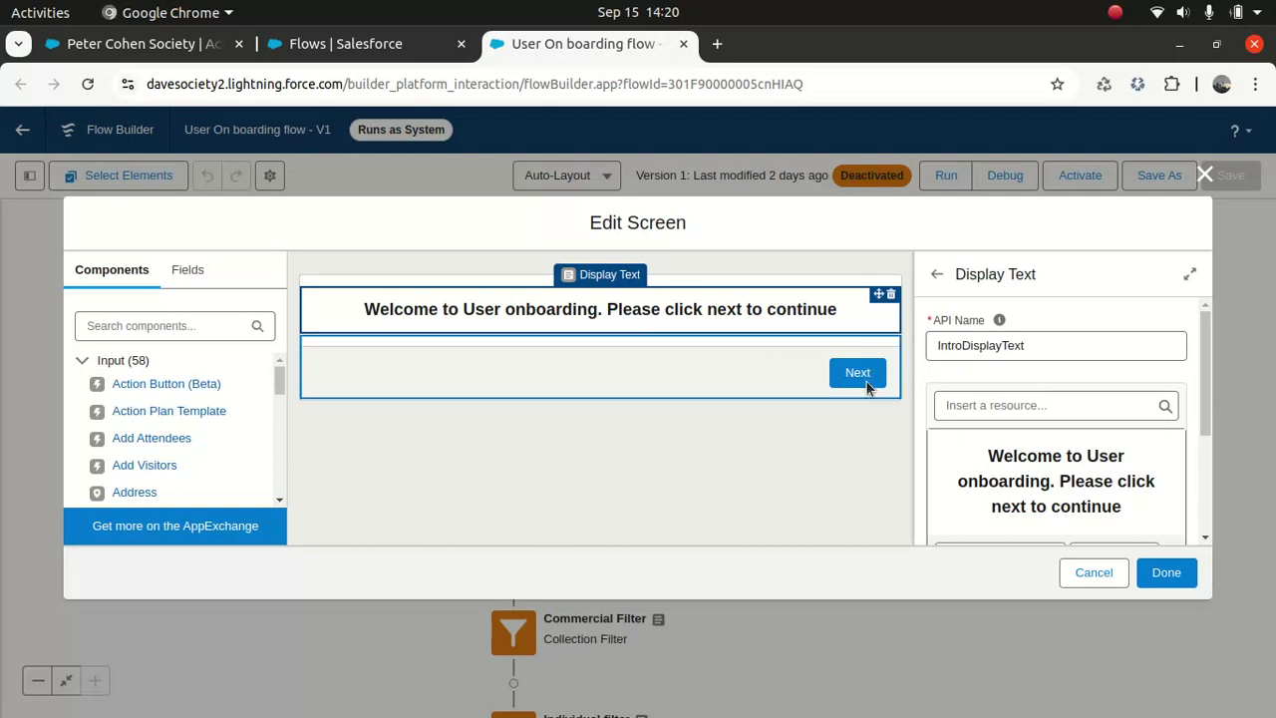
left_click(755, 375)
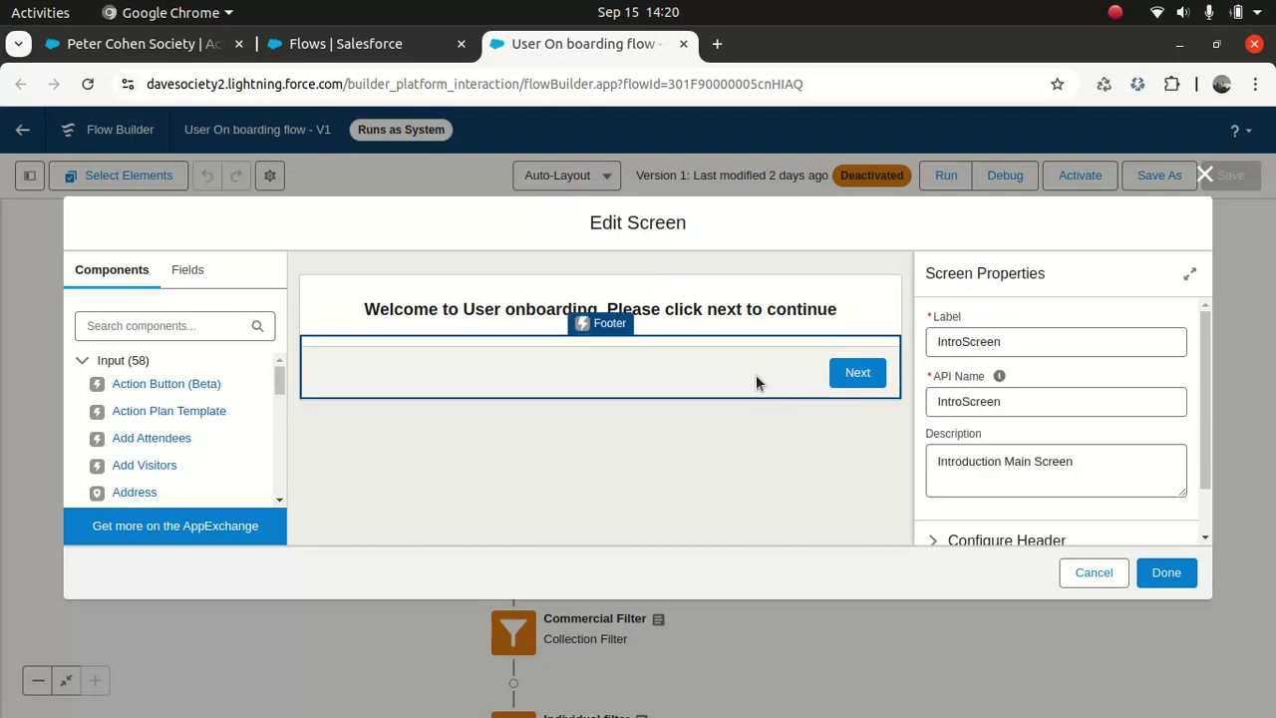
left_click(964, 402)
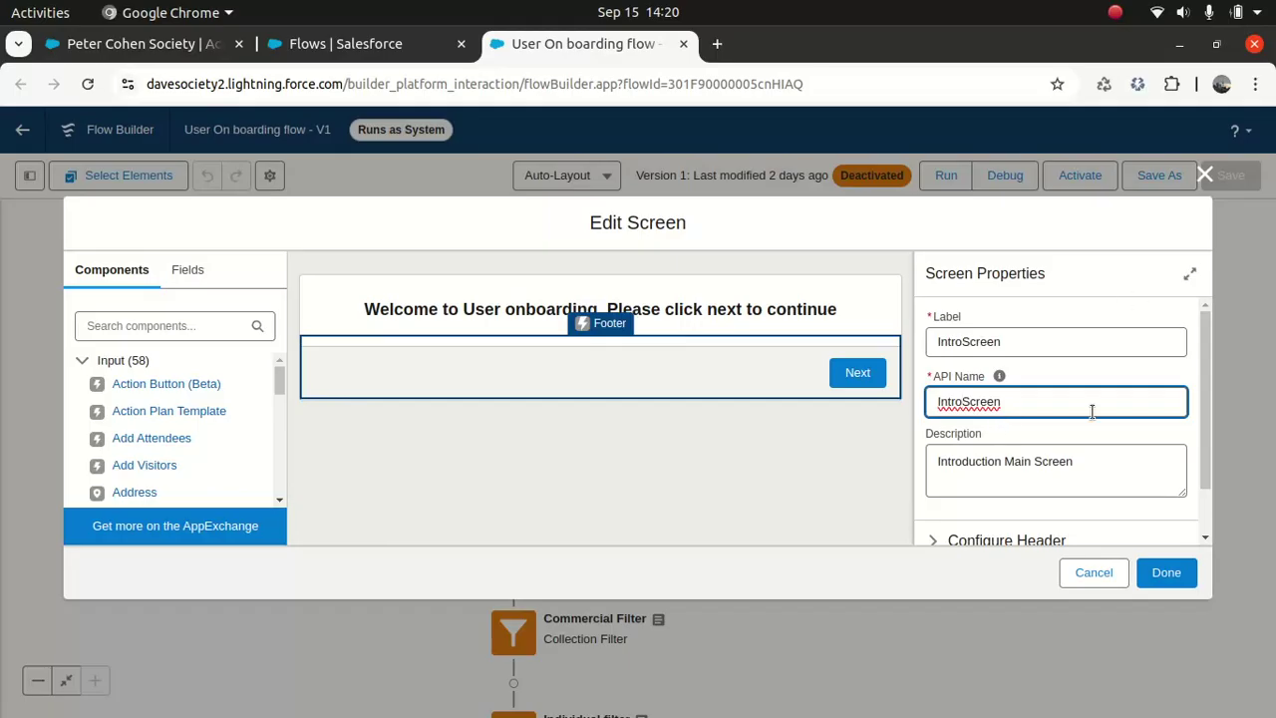
type("_")
left_click(697, 511)
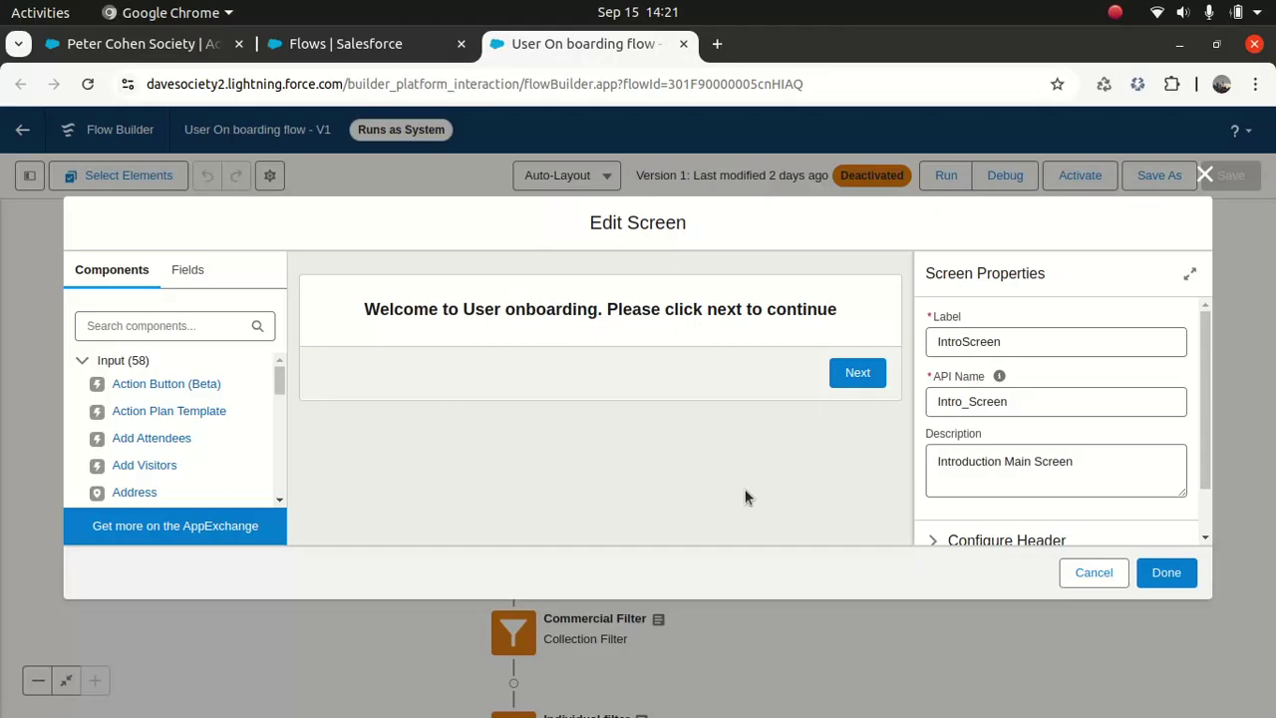
scroll(1199, 414, "down", 1)
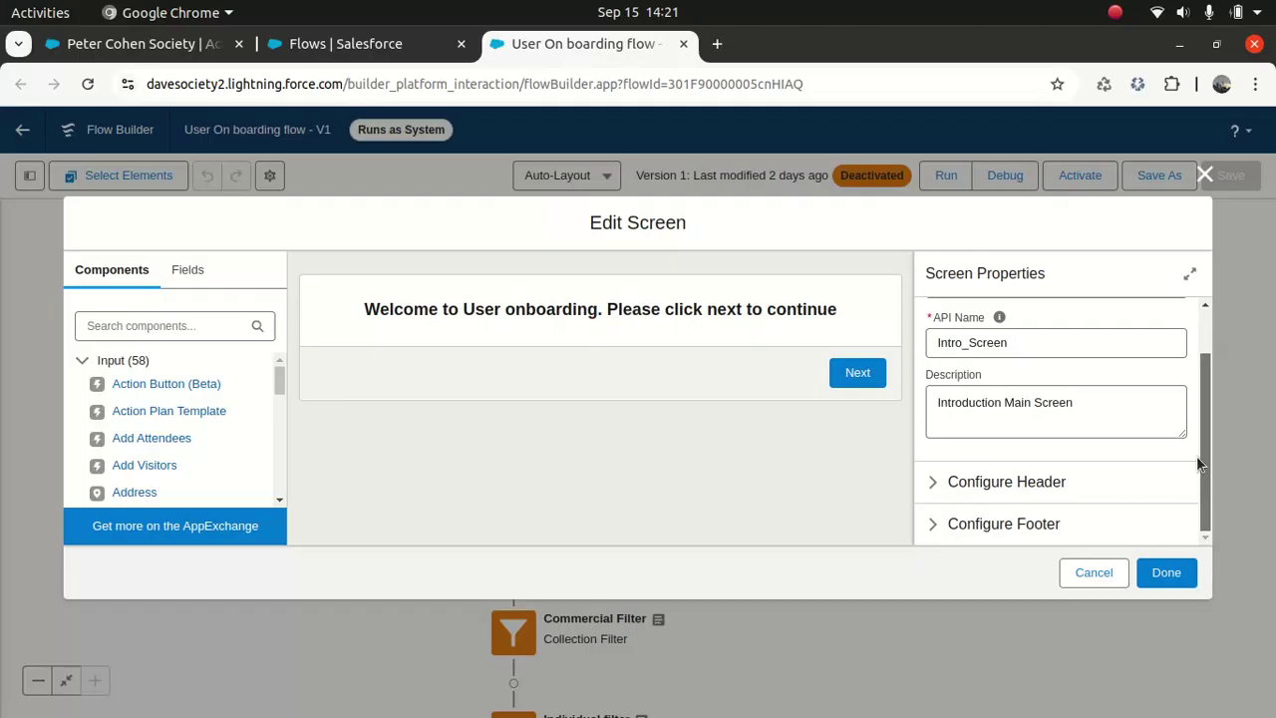
left_click(1204, 175)
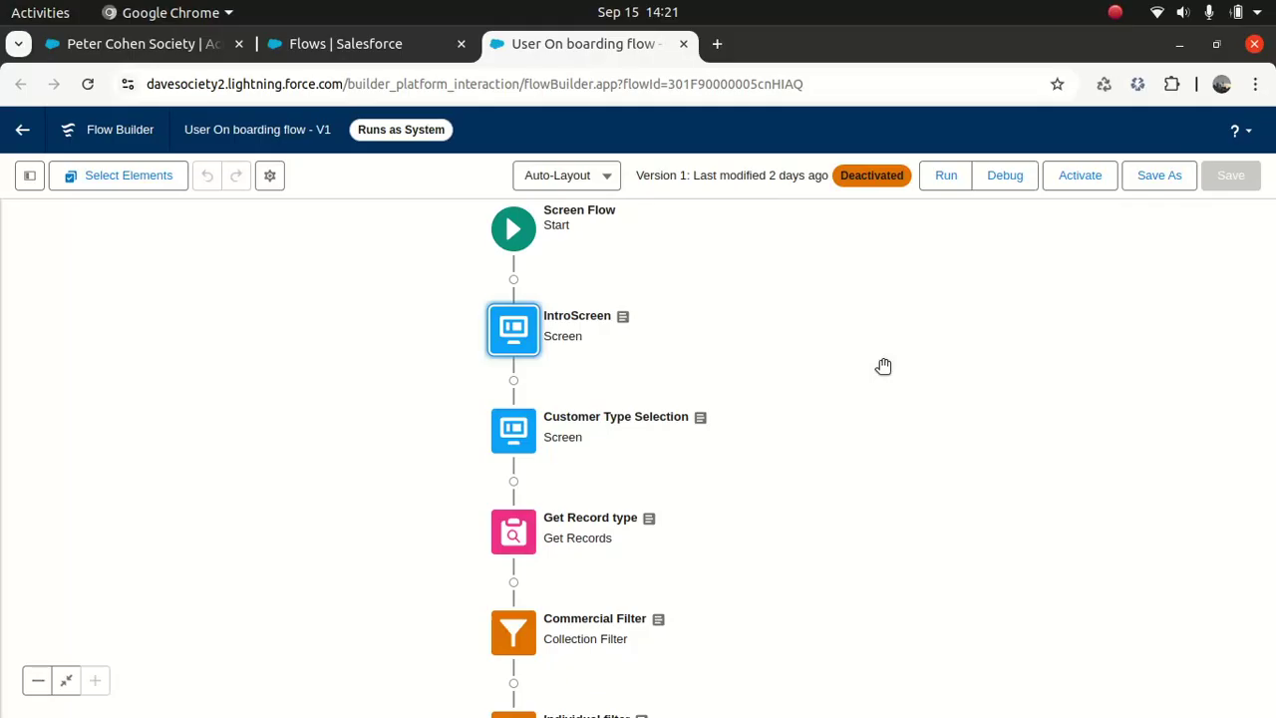
Step: Recheck the Customer Type picklist in Customer Type Selection, then close it unchanged
double_click(517, 427)
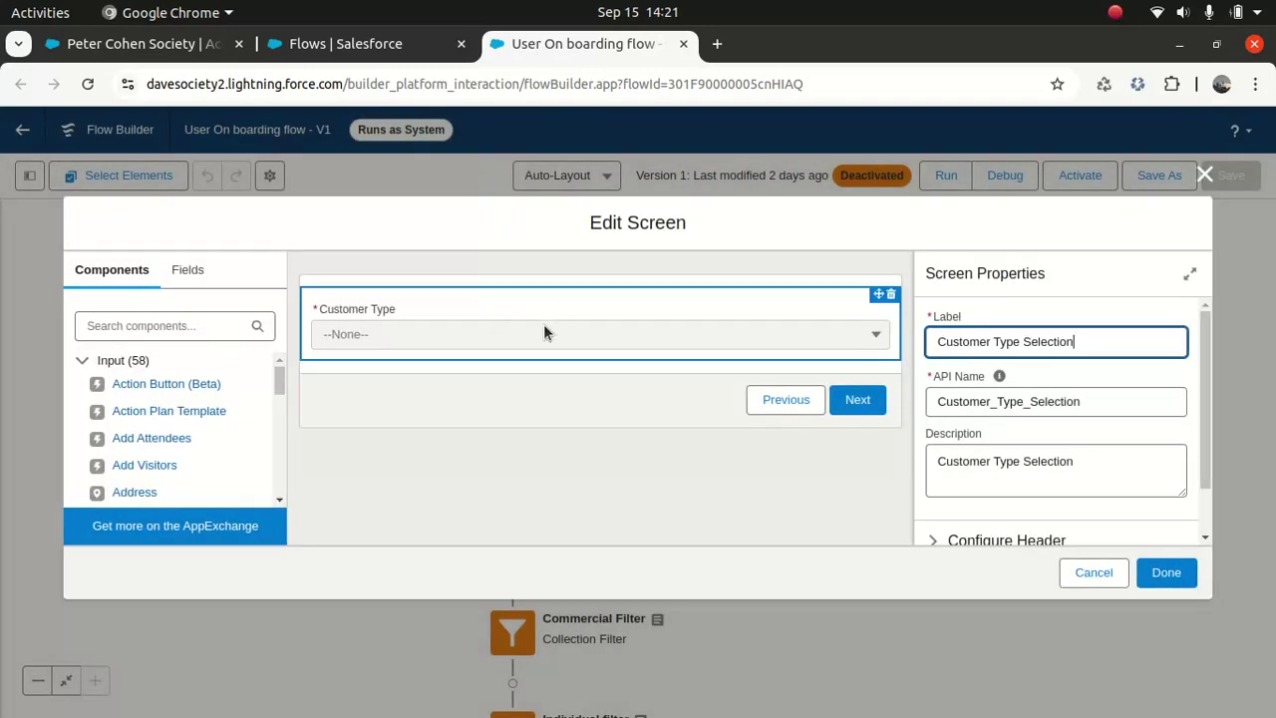
left_click(543, 335)
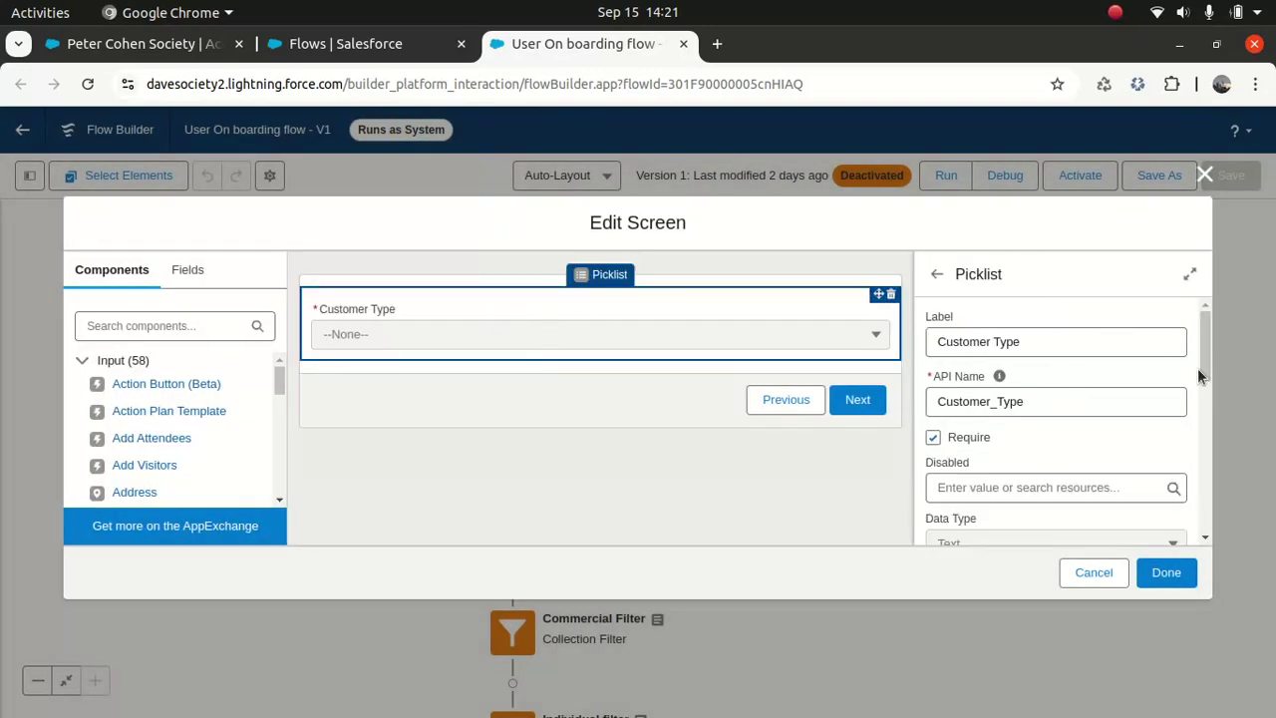
scroll(1195, 371, "down", 1)
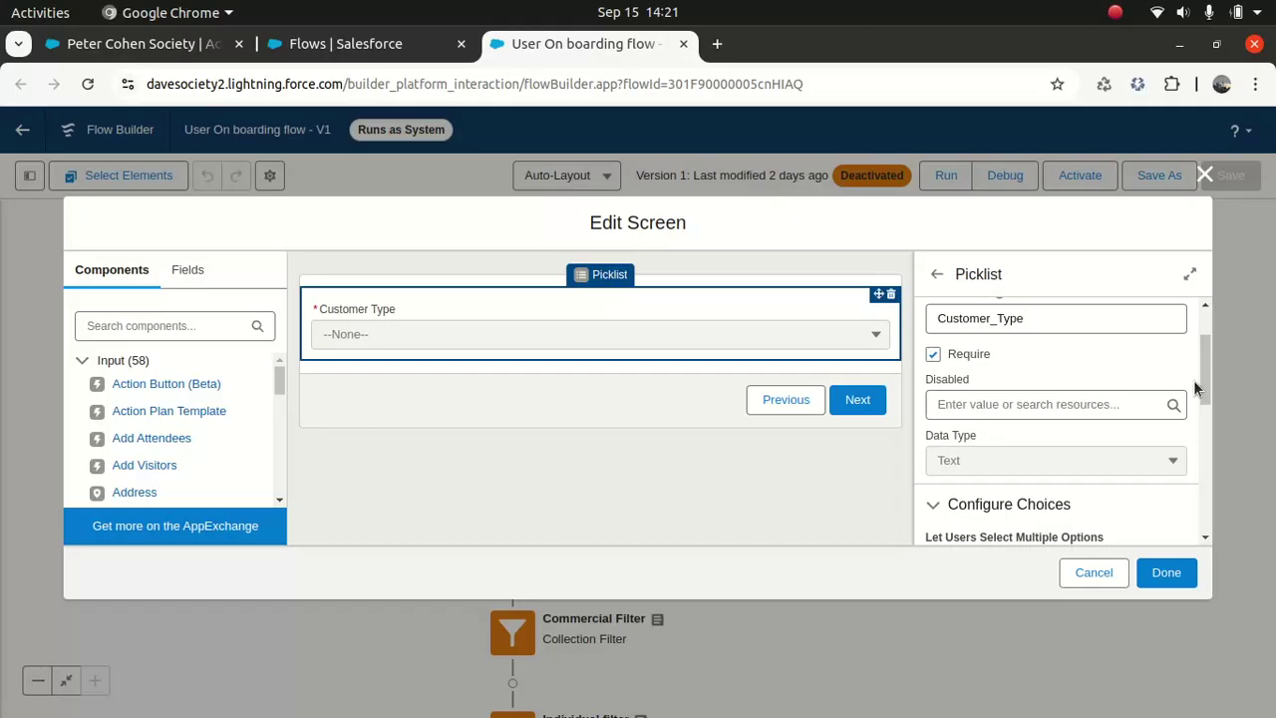
left_click(1203, 176)
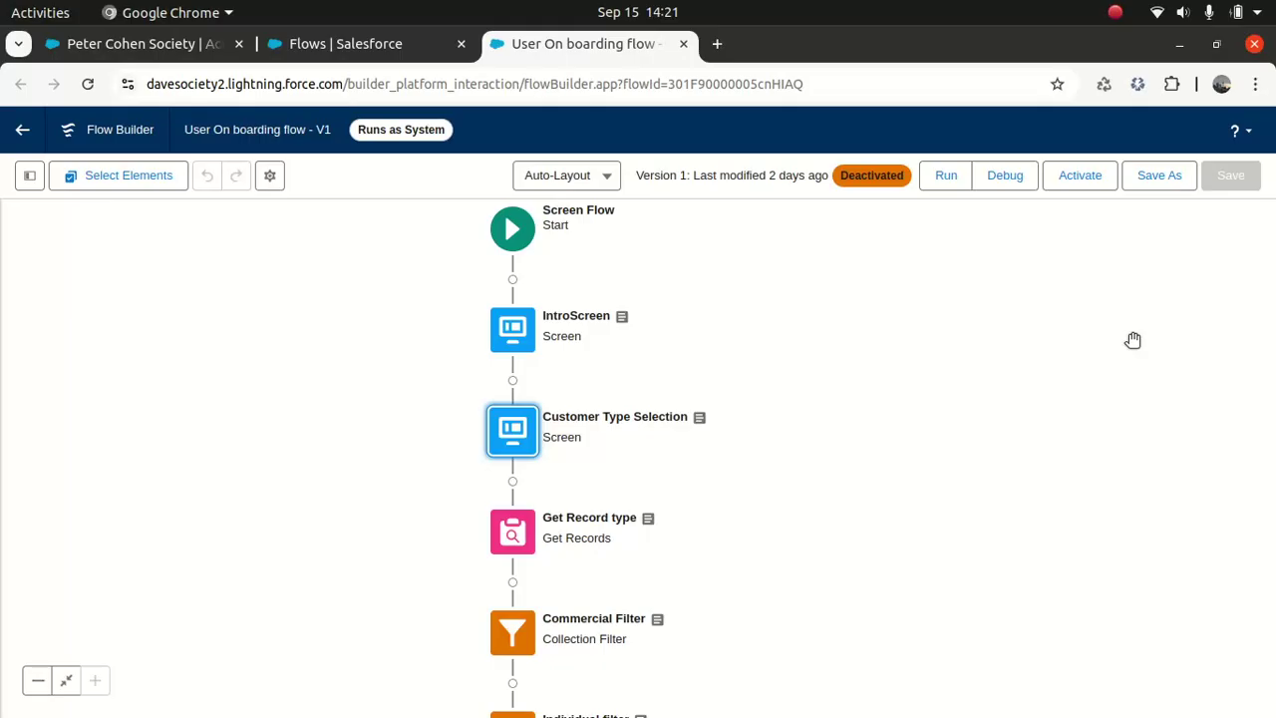
Step: Bring the Individual filter and the Commercial/Individual Account decision into view
left_click(509, 531)
left_click(778, 487)
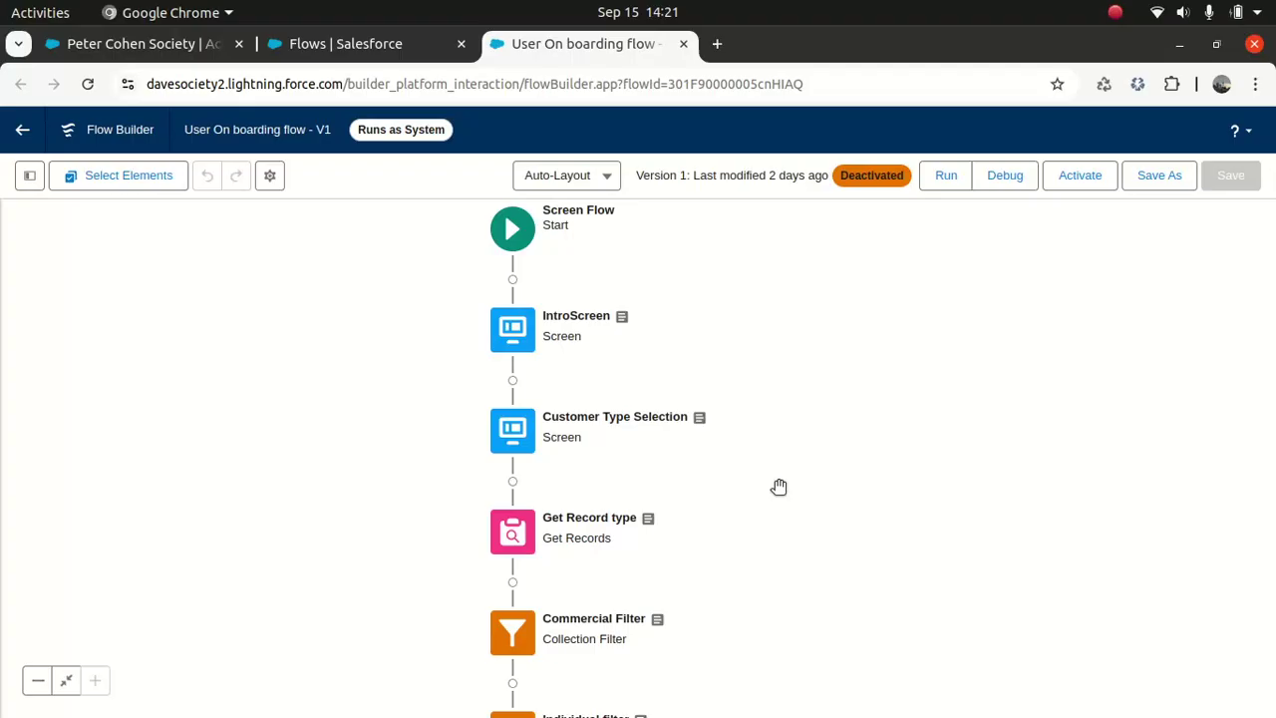
left_click_drag(877, 373, 900, 290)
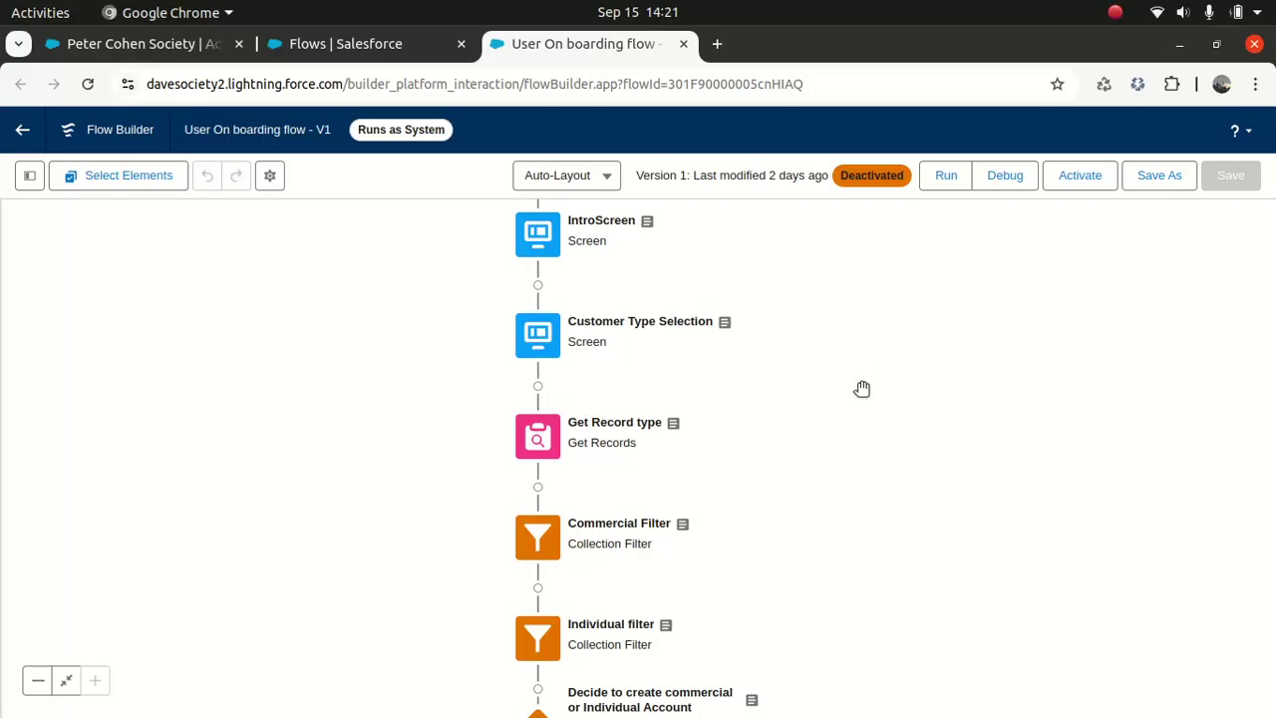
left_click_drag(849, 404, 845, 364)
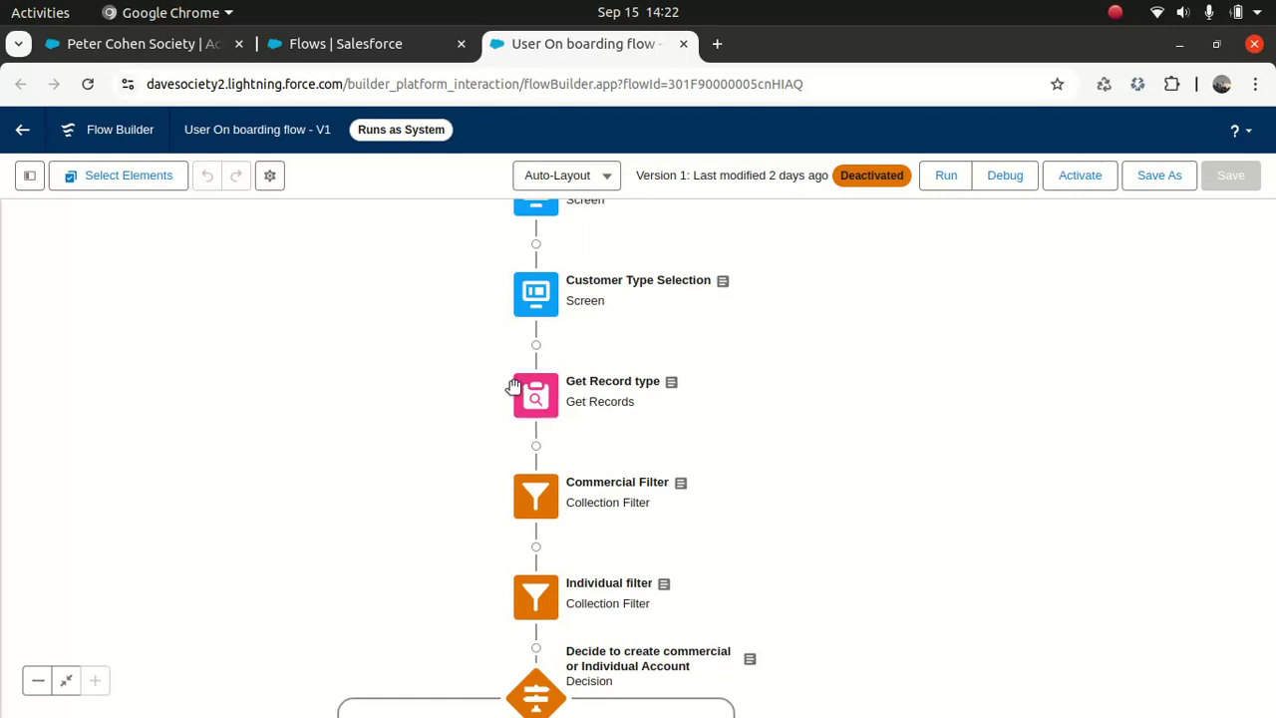
double_click(534, 391)
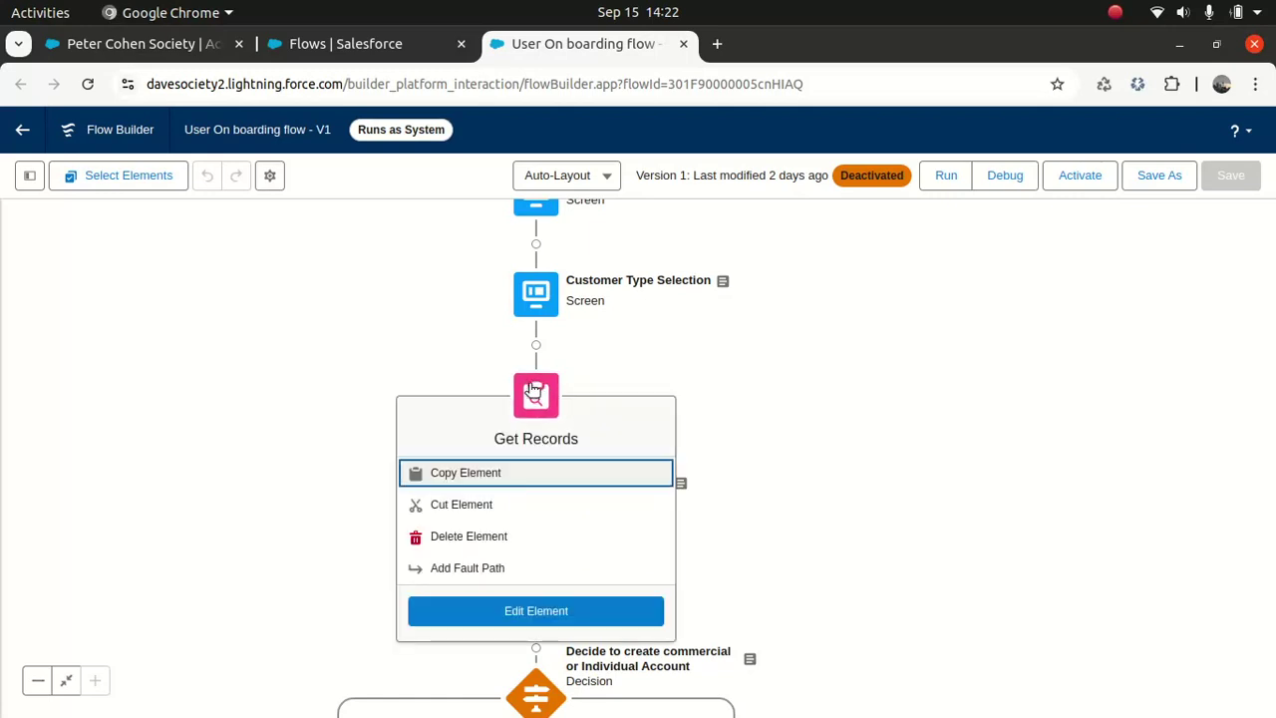
left_click_drag(1266, 427, 1263, 467)
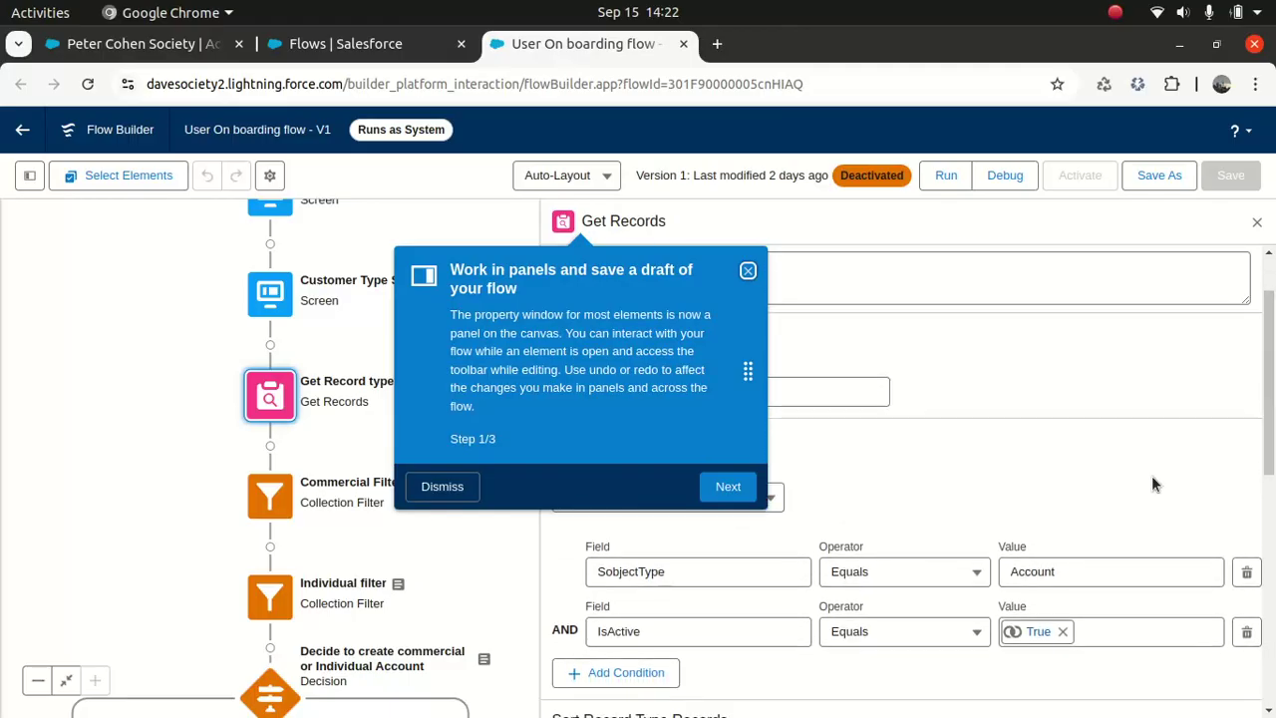
left_click(747, 271)
left_click(1256, 221)
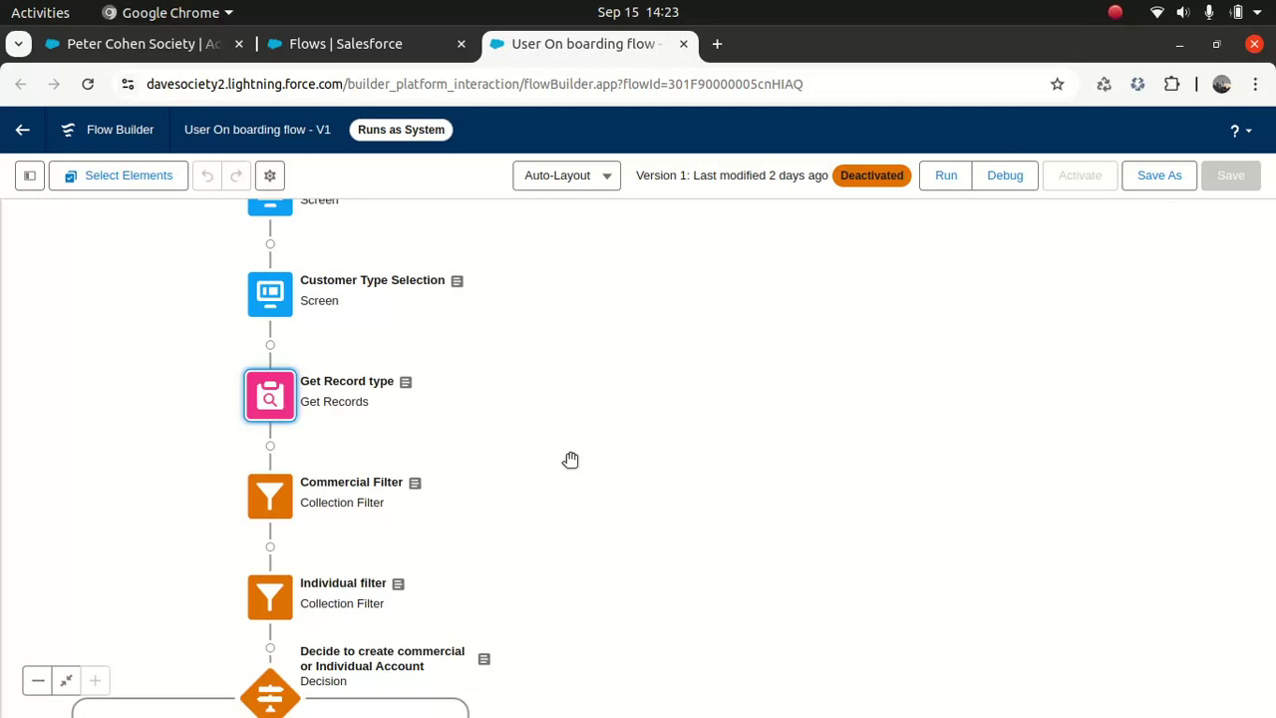
left_click_drag(536, 471, 565, 371)
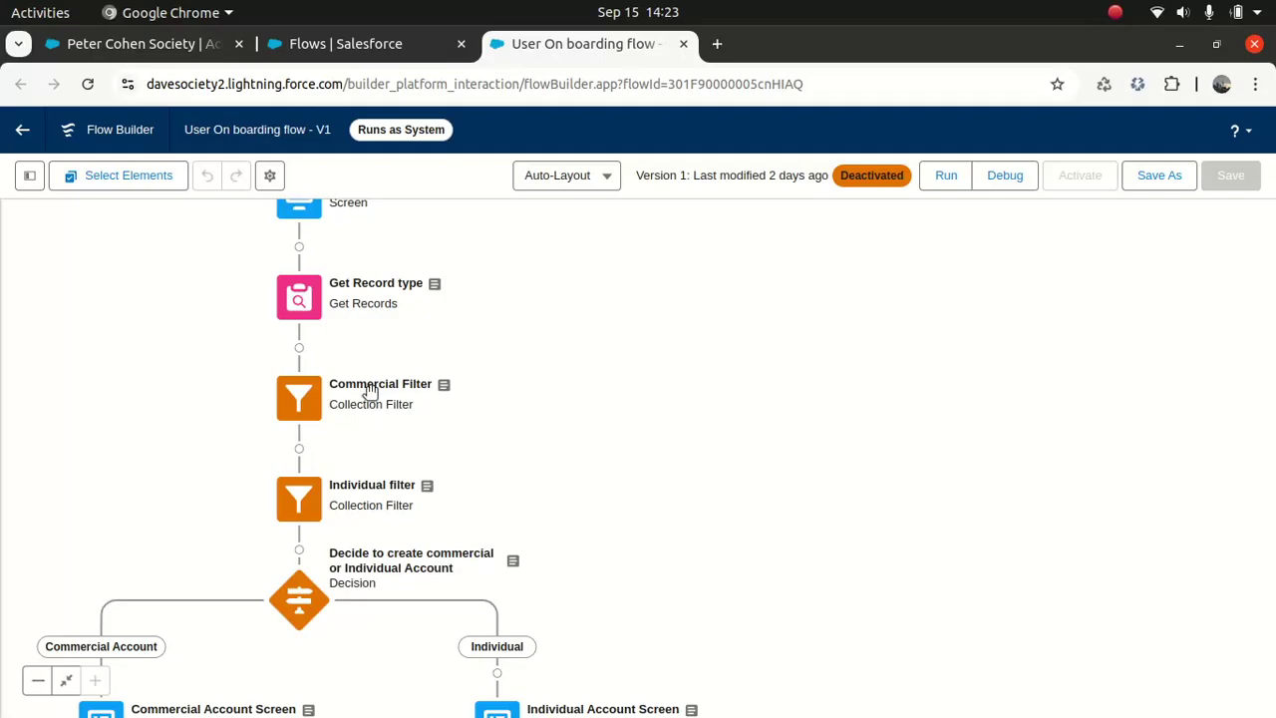
left_click_drag(633, 477, 726, 356)
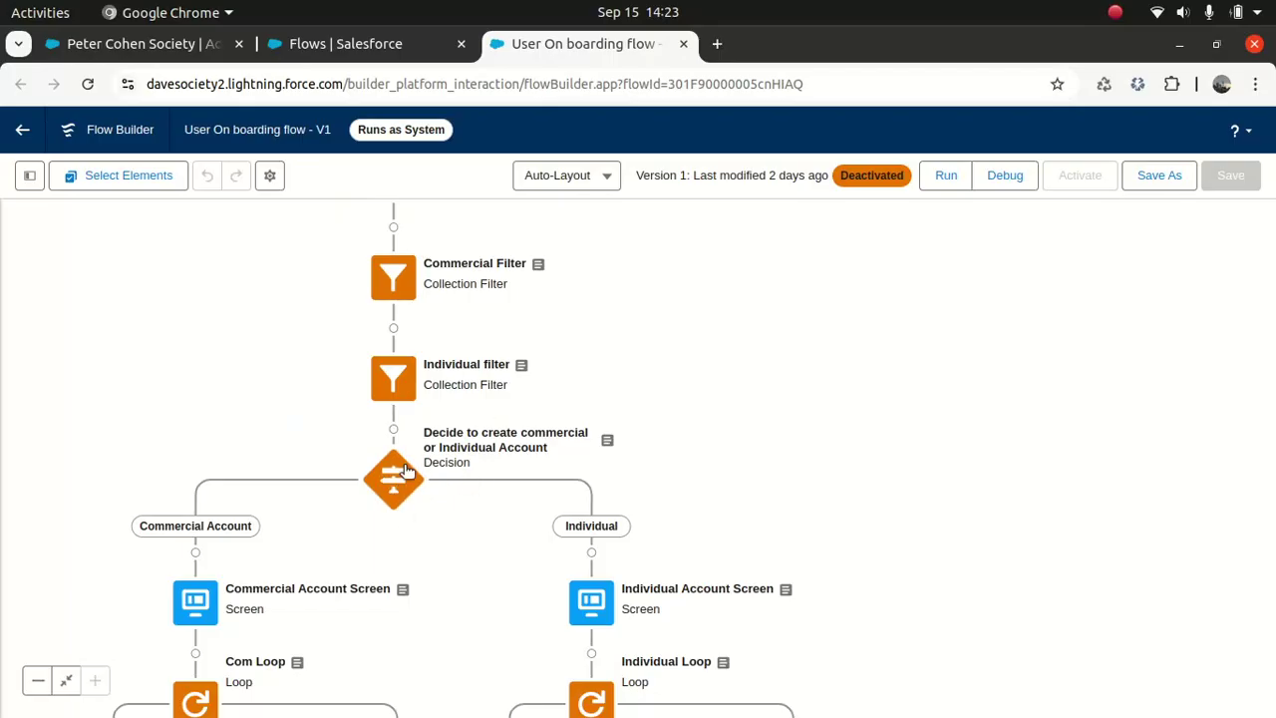
left_click_drag(726, 439, 823, 321)
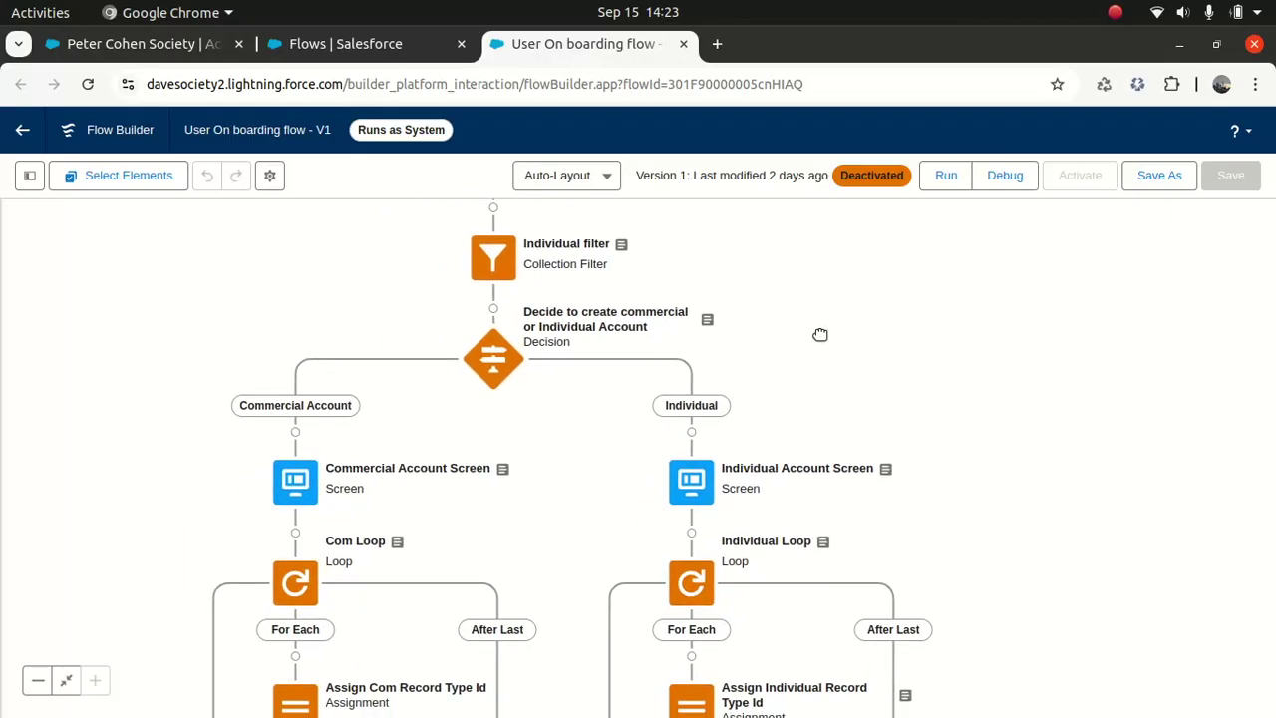
left_click_drag(188, 551, 206, 390)
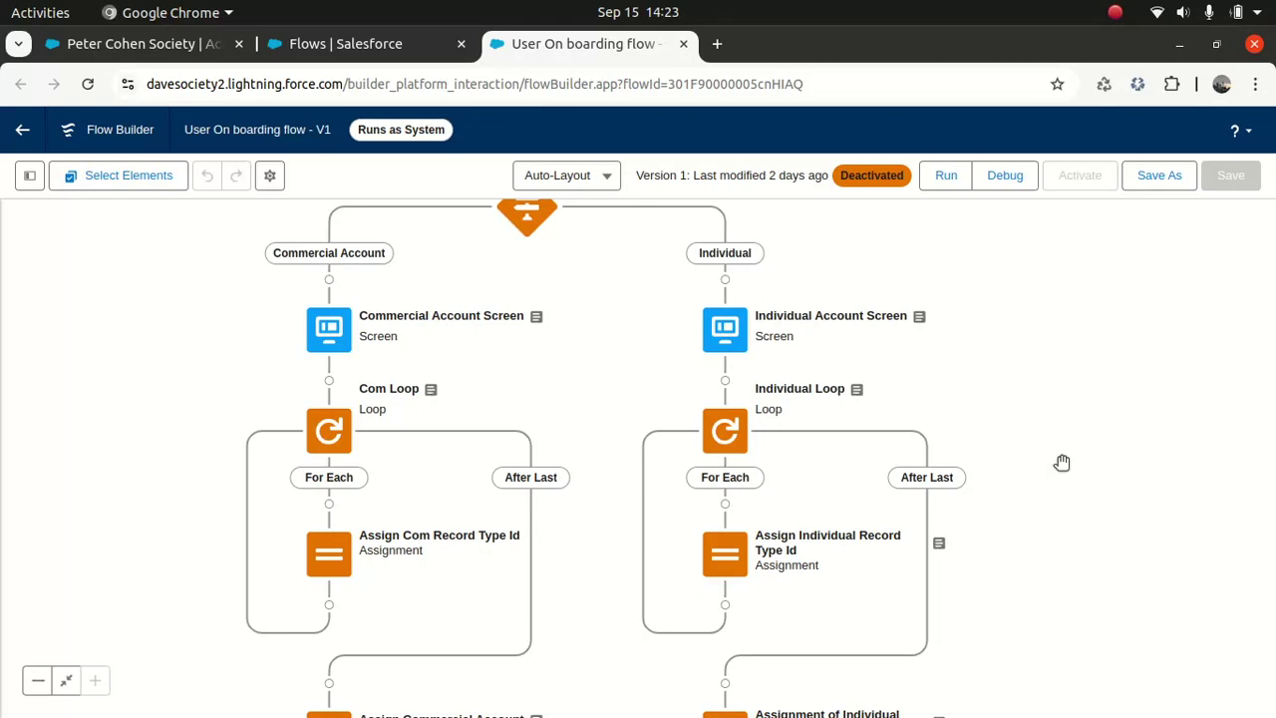
left_click_drag(1107, 418, 1073, 515)
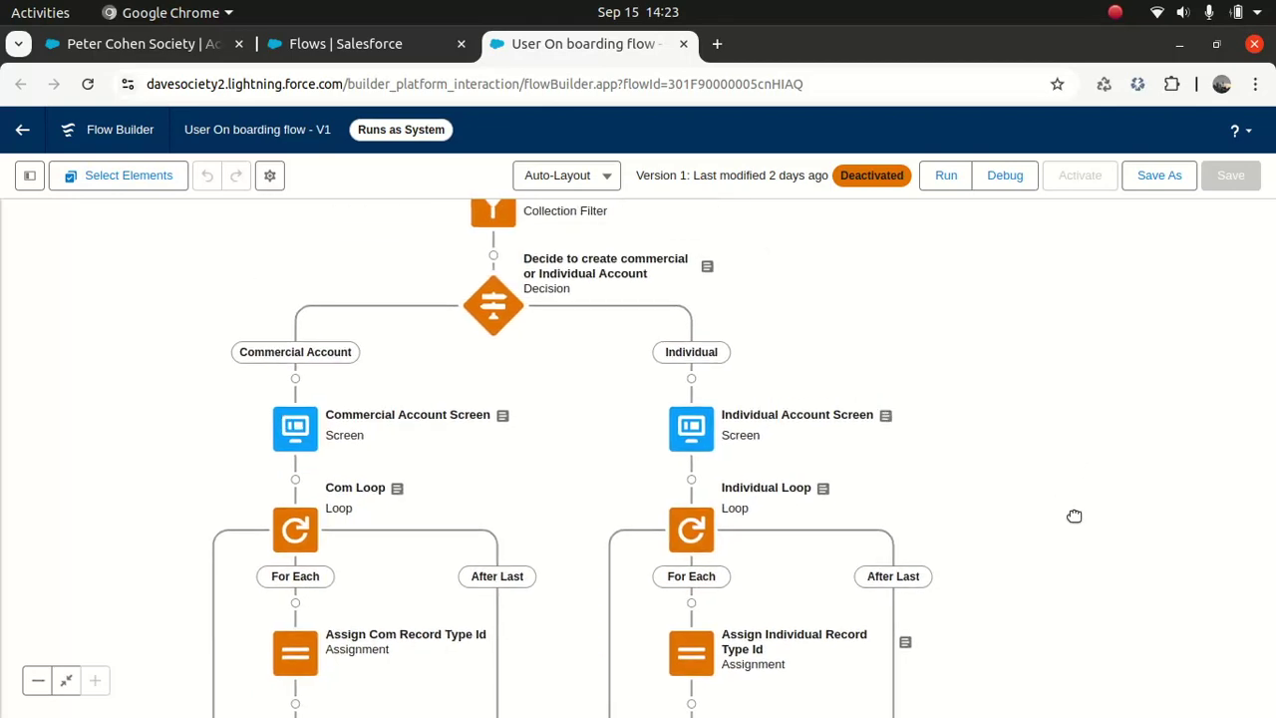
left_click_drag(1054, 465, 1067, 389)
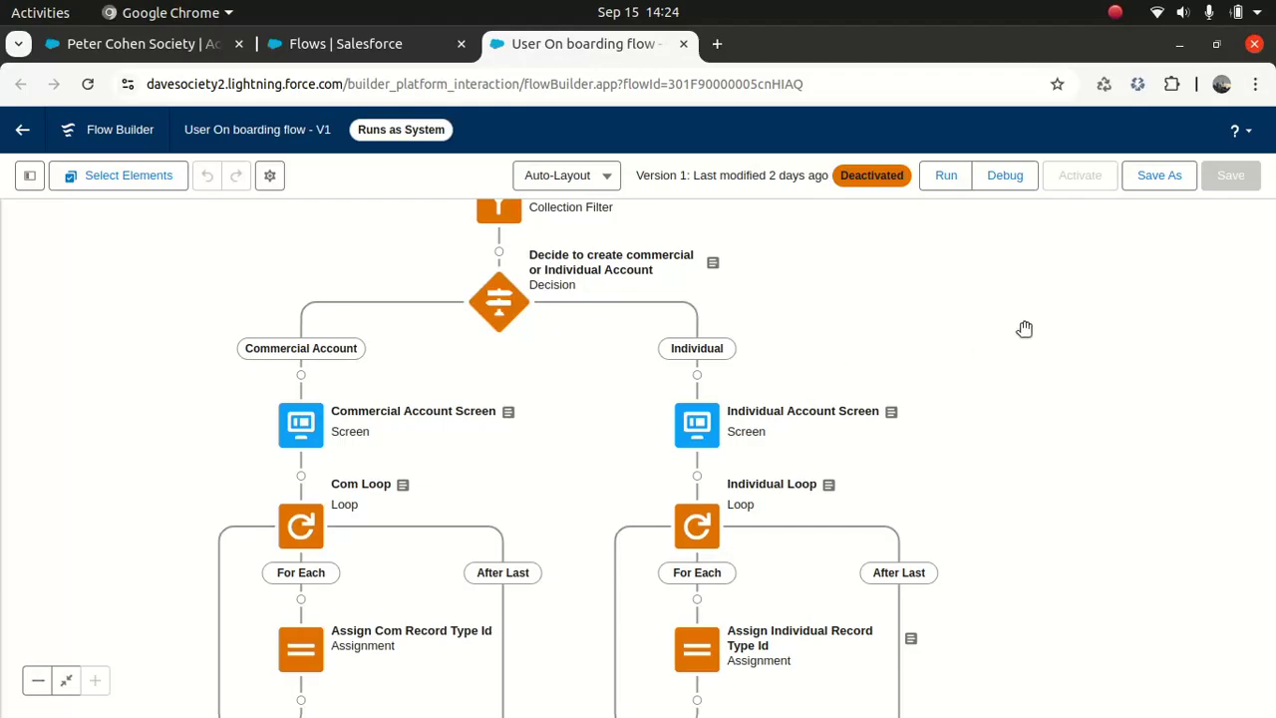
left_click_drag(973, 258, 968, 317)
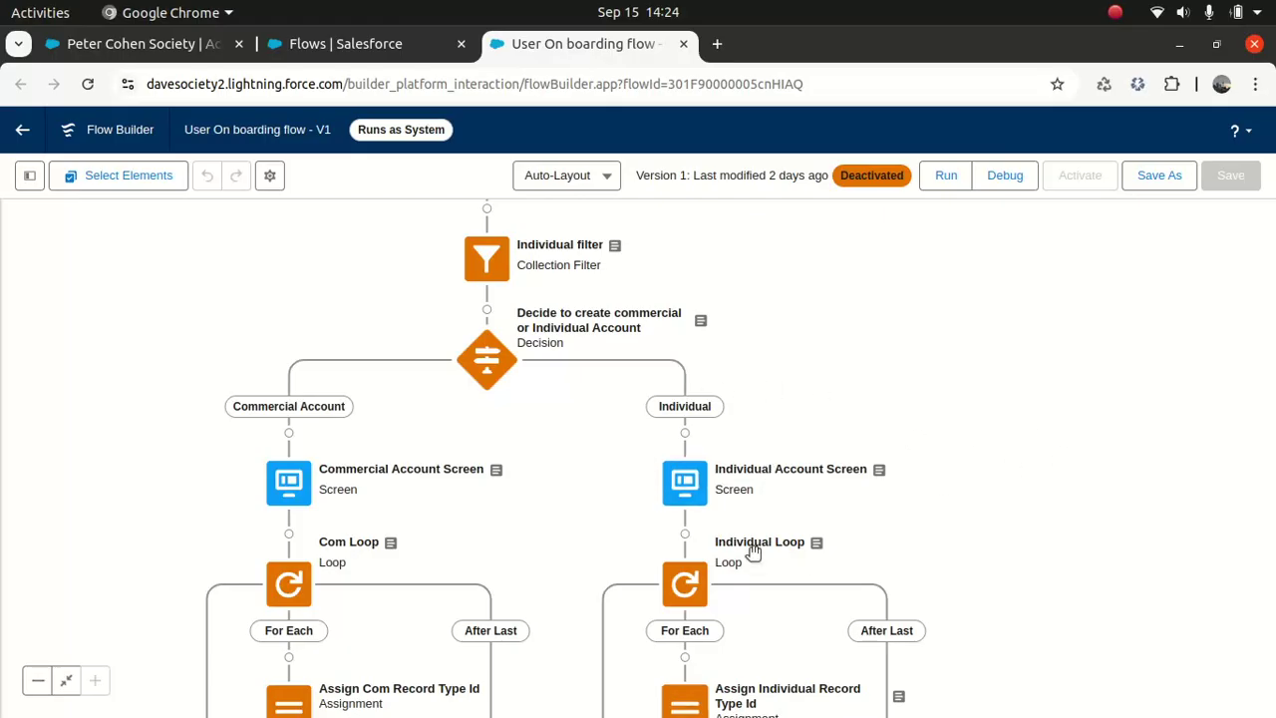
left_click_drag(761, 668, 803, 433)
left_click_drag(1149, 390, 1059, 428)
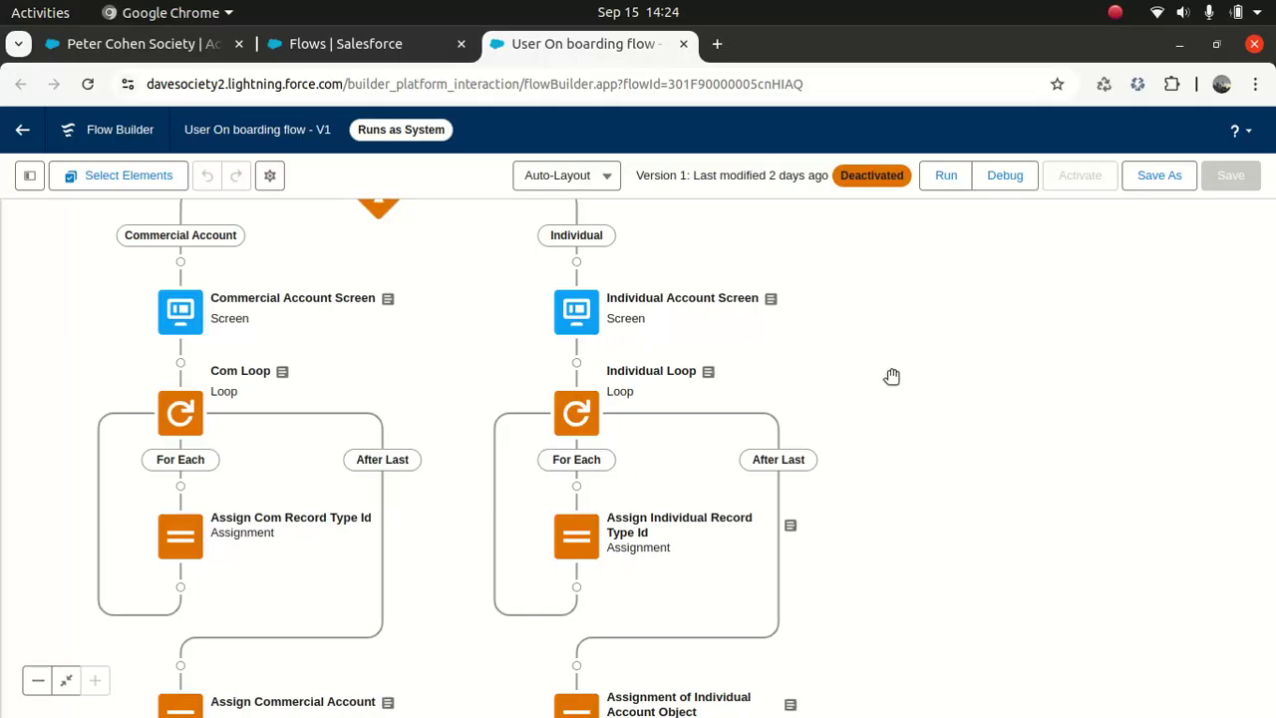
left_click_drag(1061, 294, 1183, 548)
left_click_drag(1014, 382, 976, 422)
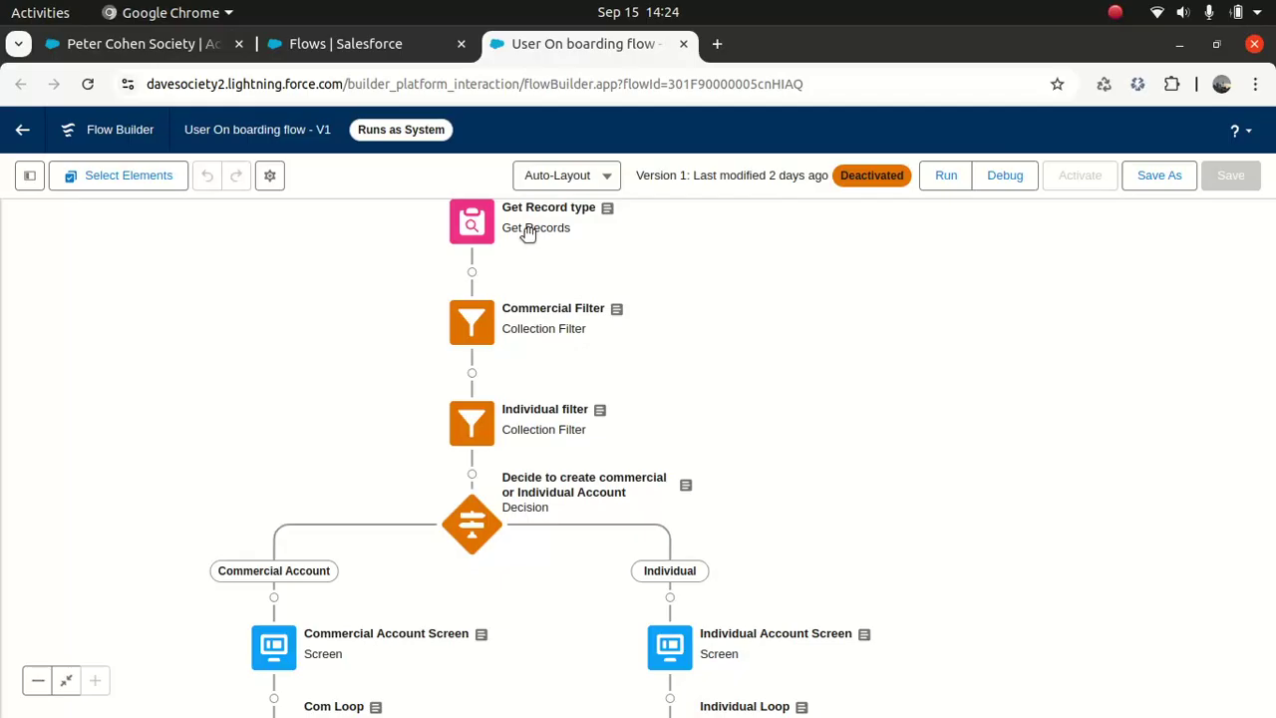
scroll(820, 402, "down", 2)
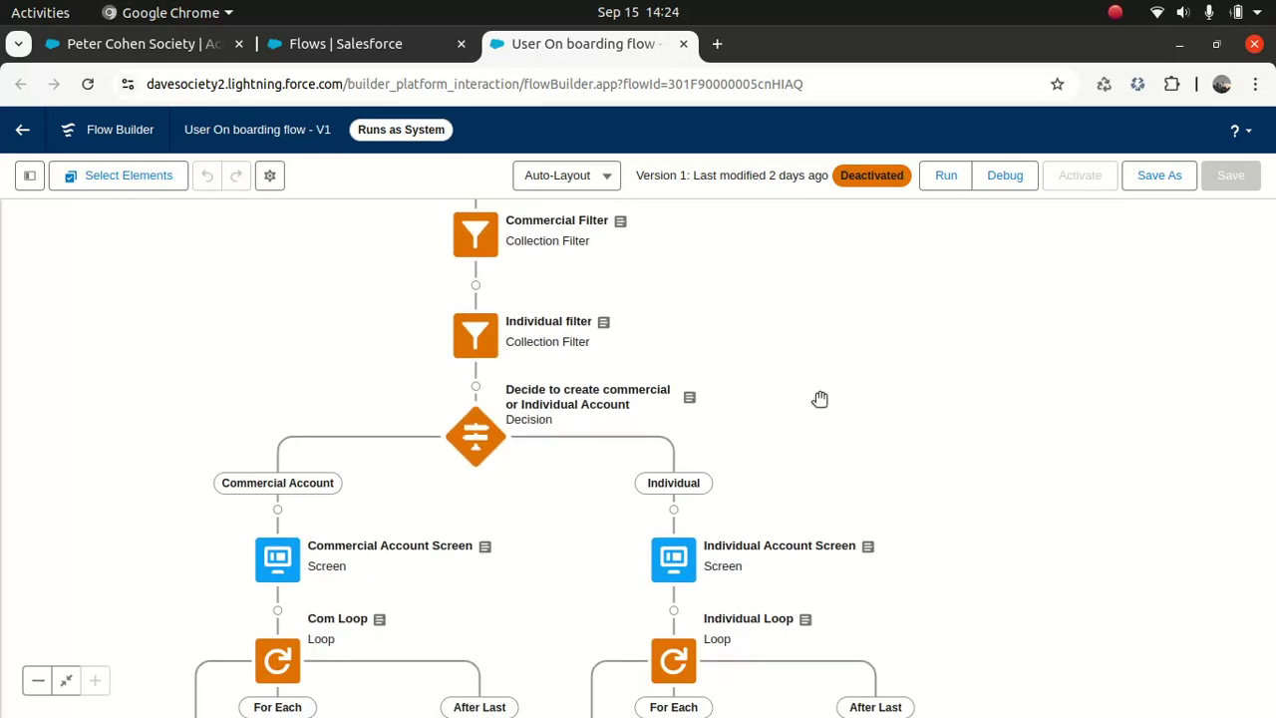
scroll(783, 376, "up", 2)
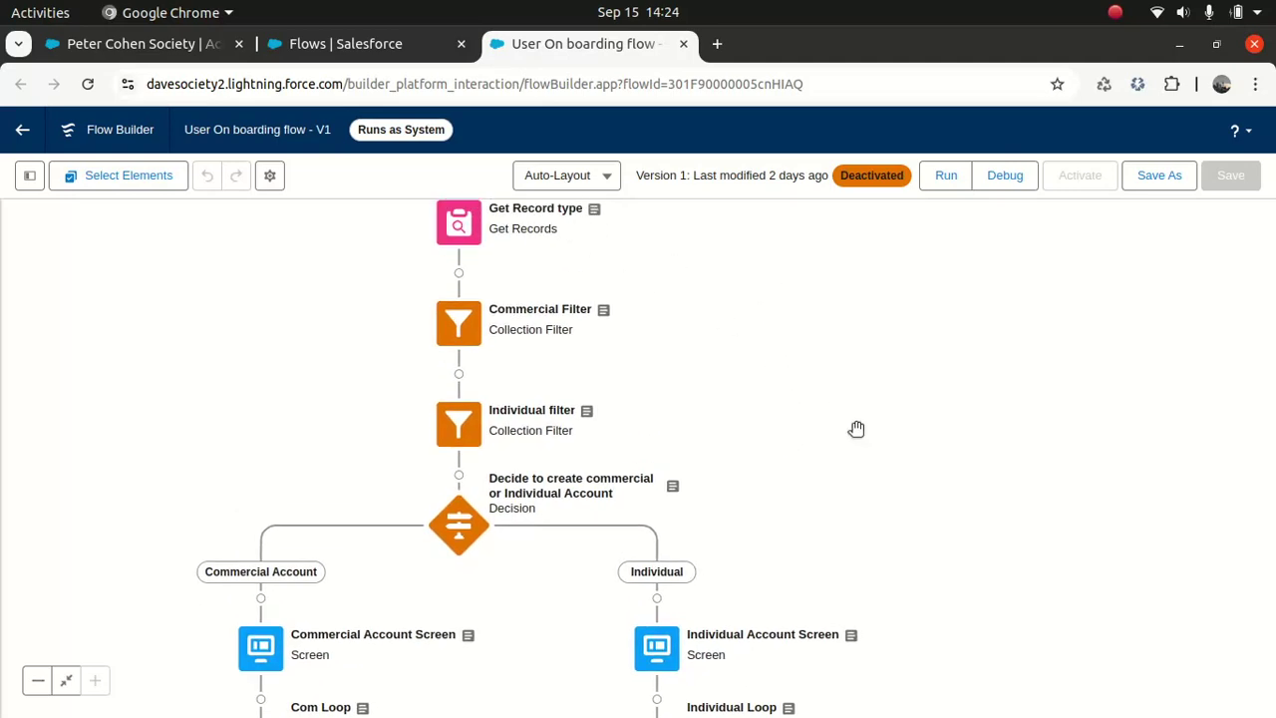
left_click_drag(856, 428, 883, 279)
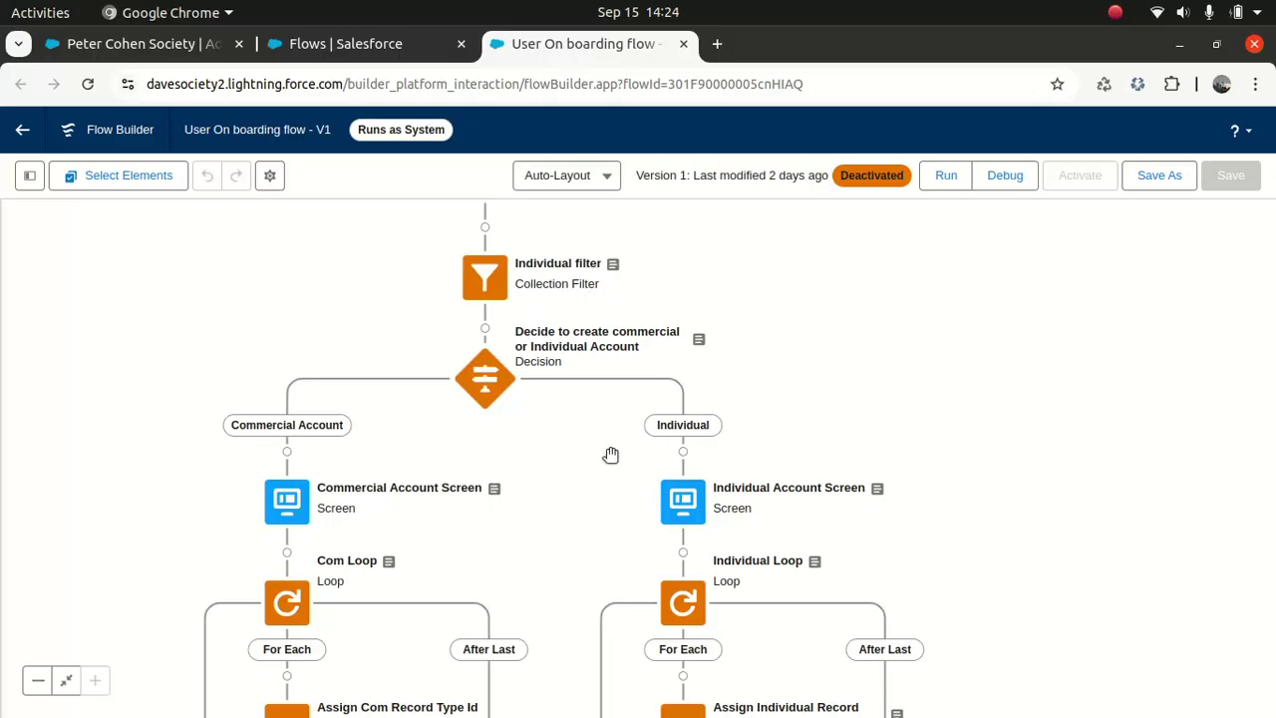
left_click_drag(897, 341, 858, 492)
left_click_drag(855, 373, 839, 434)
left_click_drag(877, 489, 811, 256)
left_click_drag(847, 387, 853, 428)
scroll(579, 241, "up", 3)
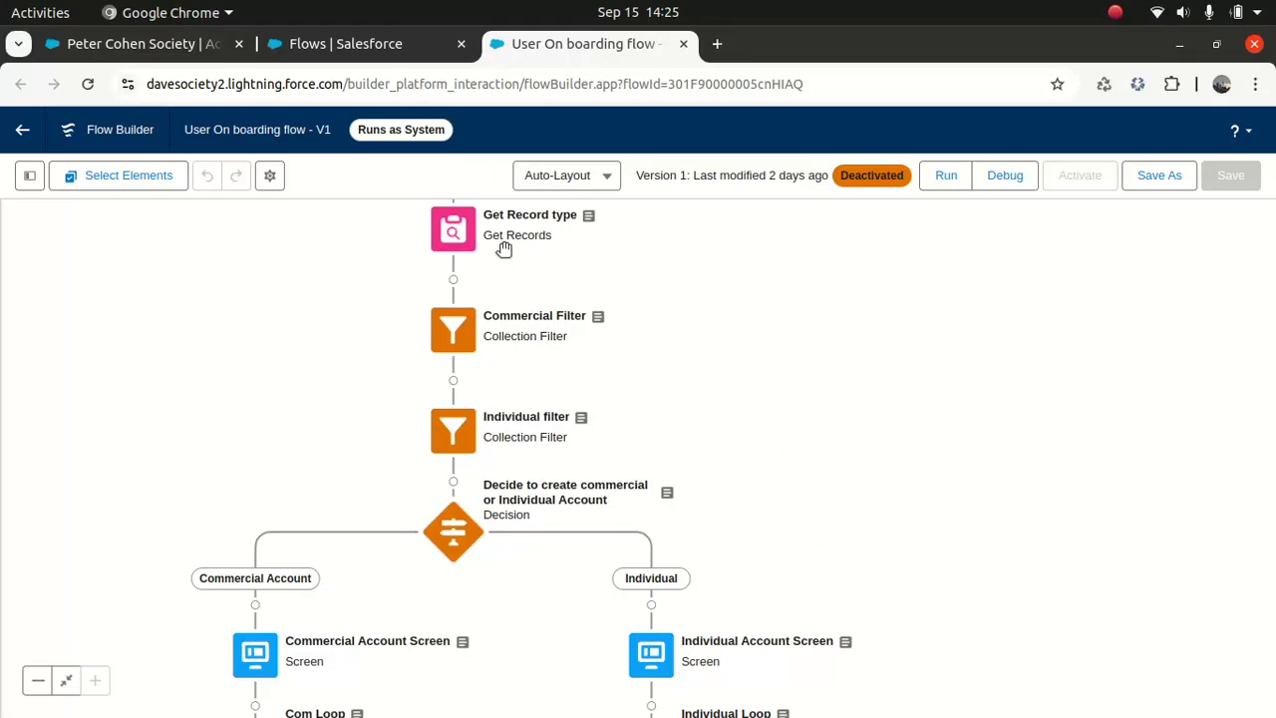
left_click_drag(793, 479, 834, 293)
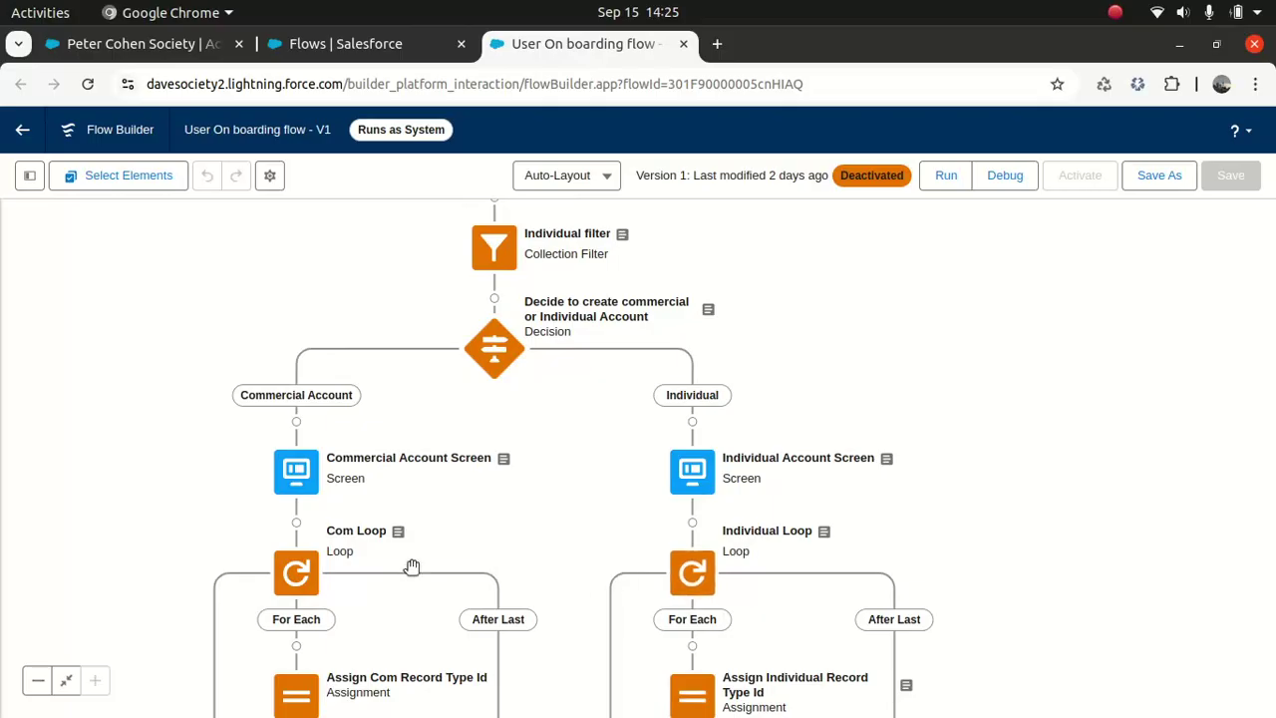
left_click_drag(1016, 306, 1025, 552)
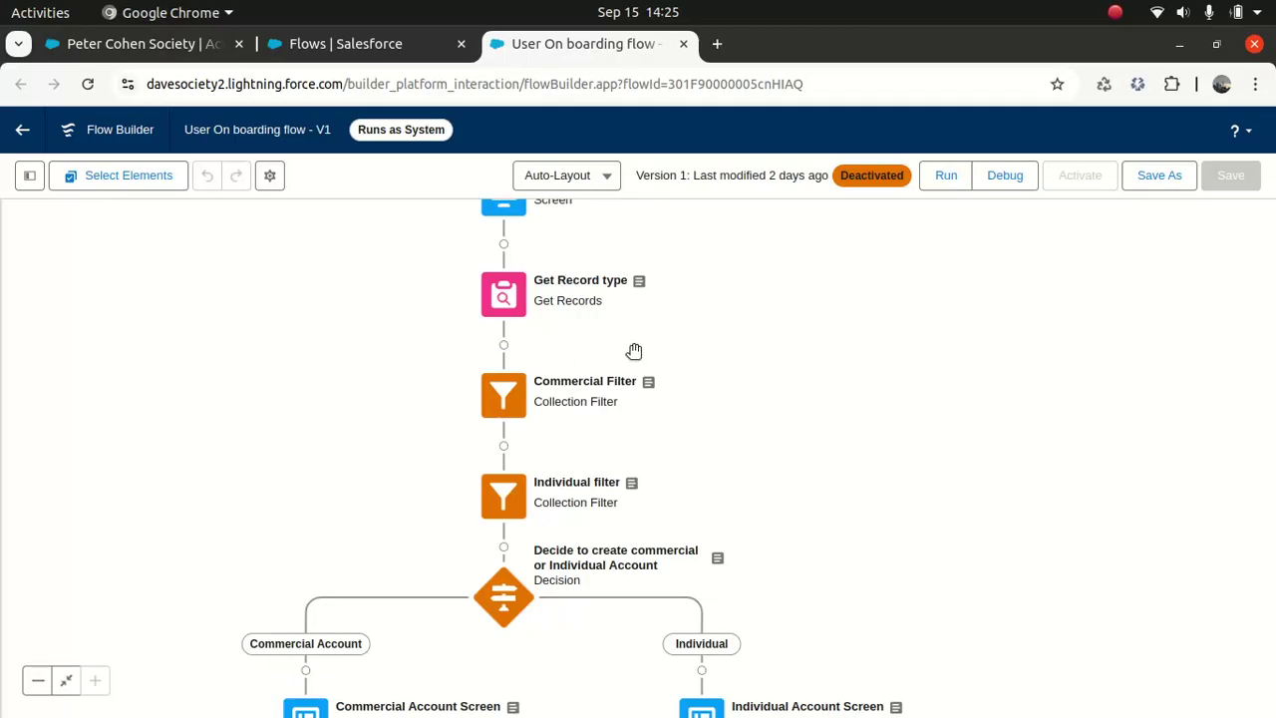
Step: Go to the Salesforce Flows list and start a New Flow
left_click(392, 44)
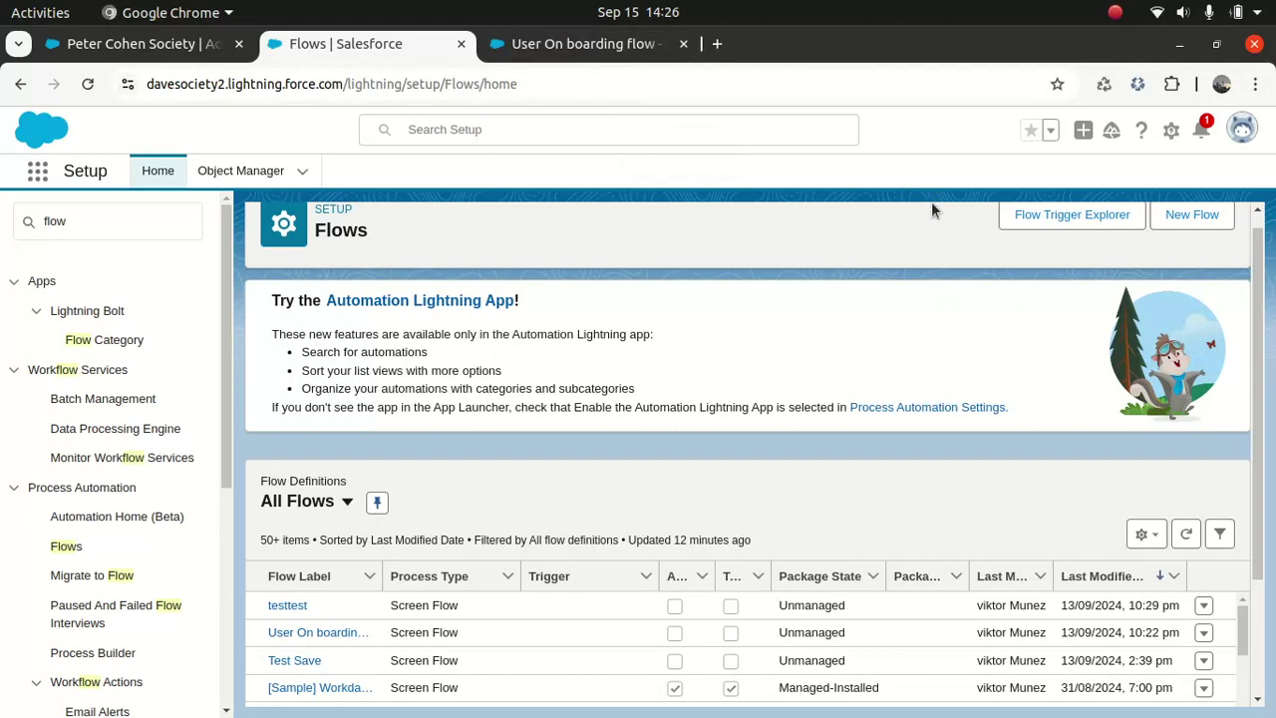
left_click_drag(1259, 263, 1259, 234)
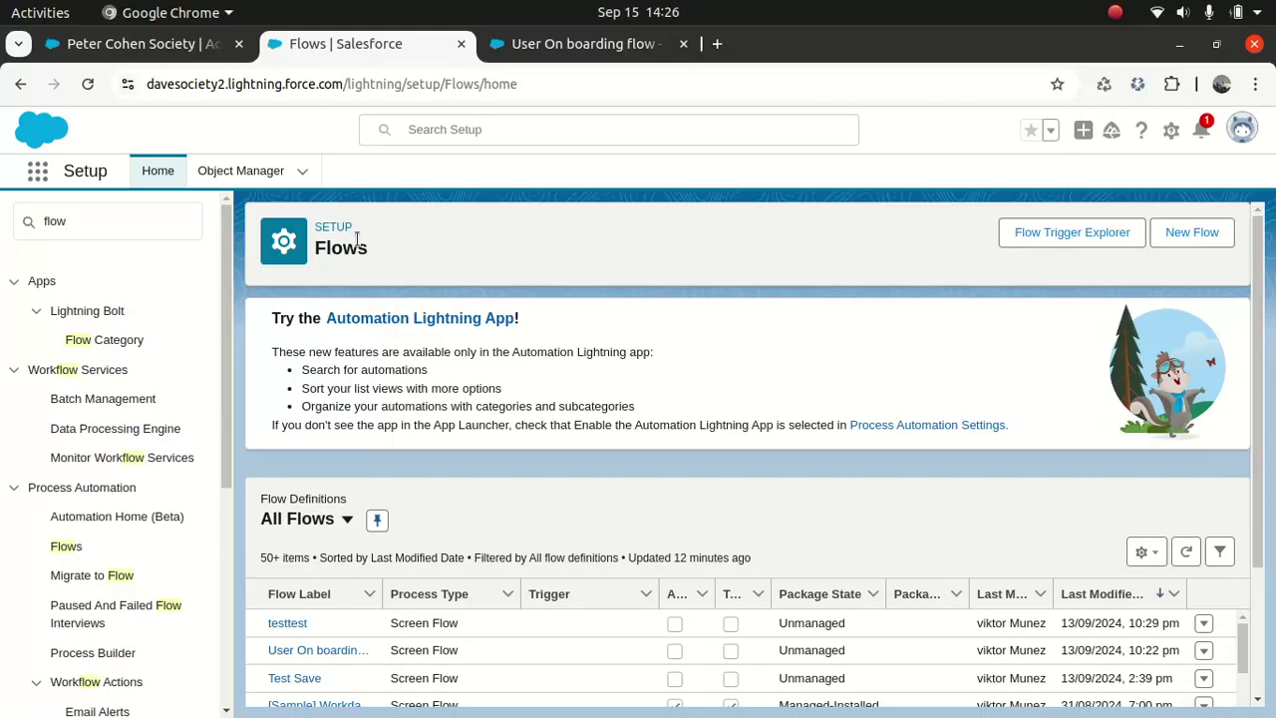
left_click(1193, 240)
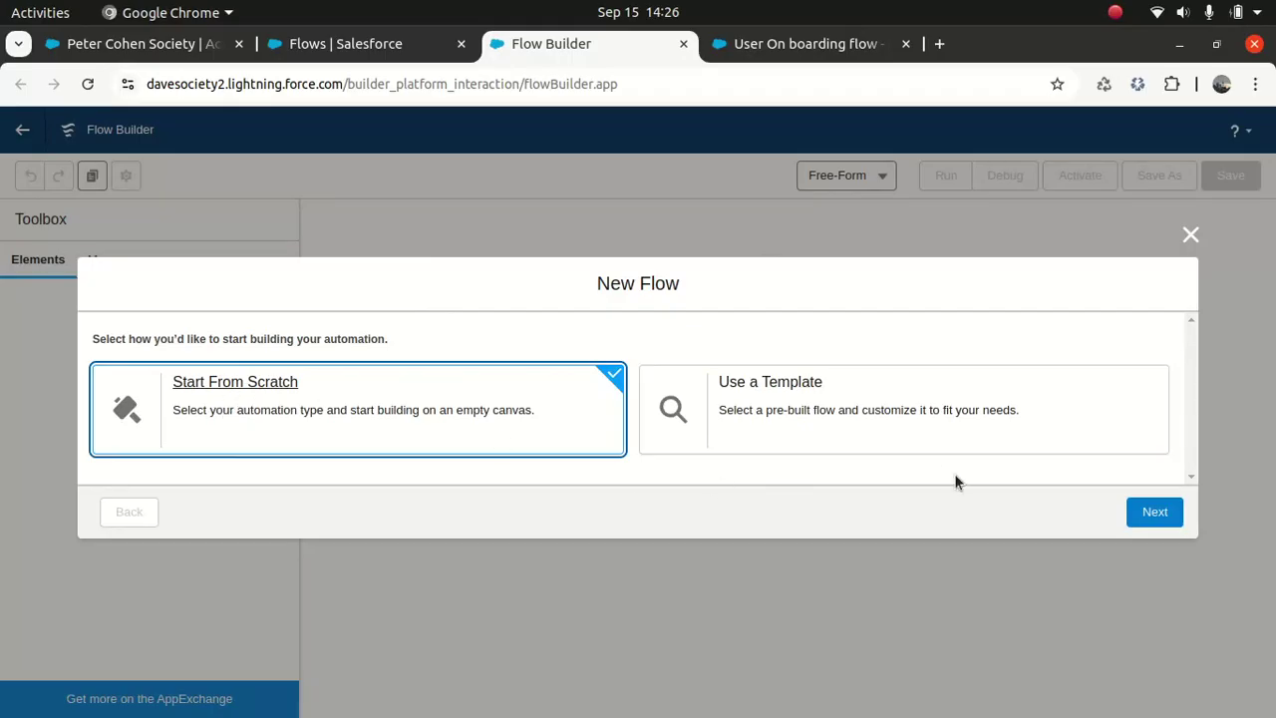
Step: Start from scratch and create an Autolaunched Flow (No Trigger)
left_click(1159, 517)
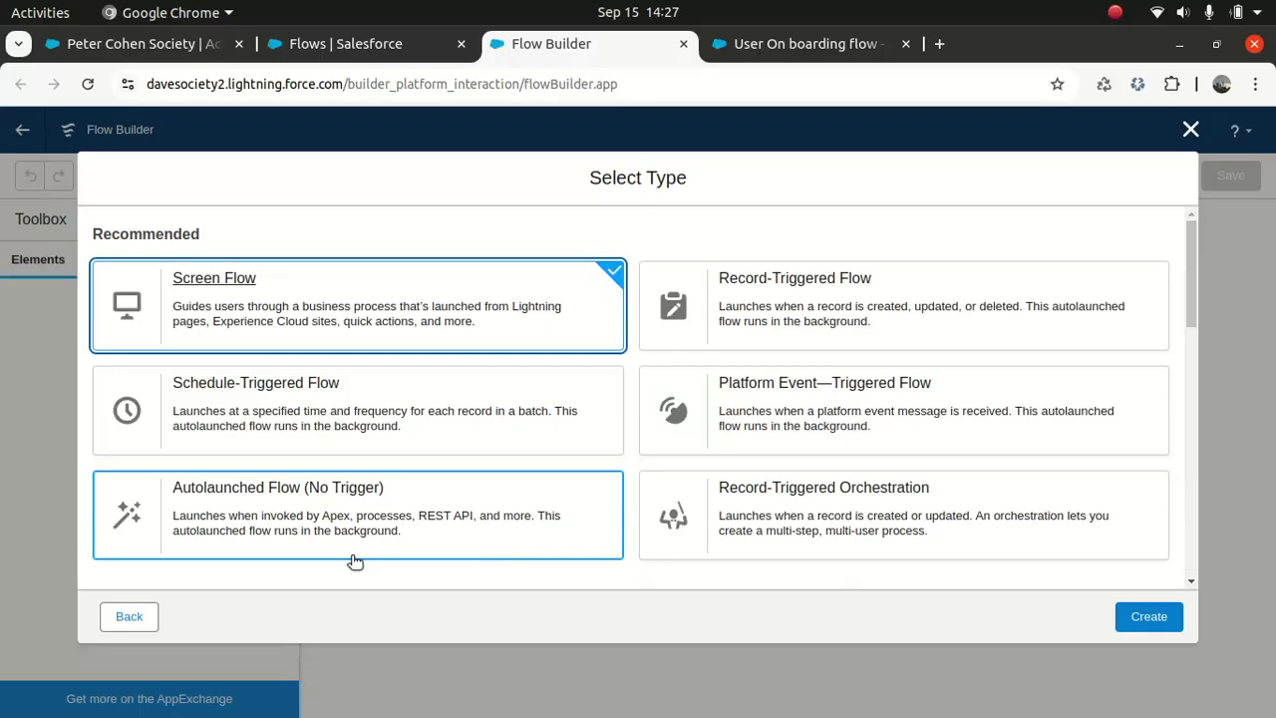
left_click_drag(1186, 267, 1196, 292)
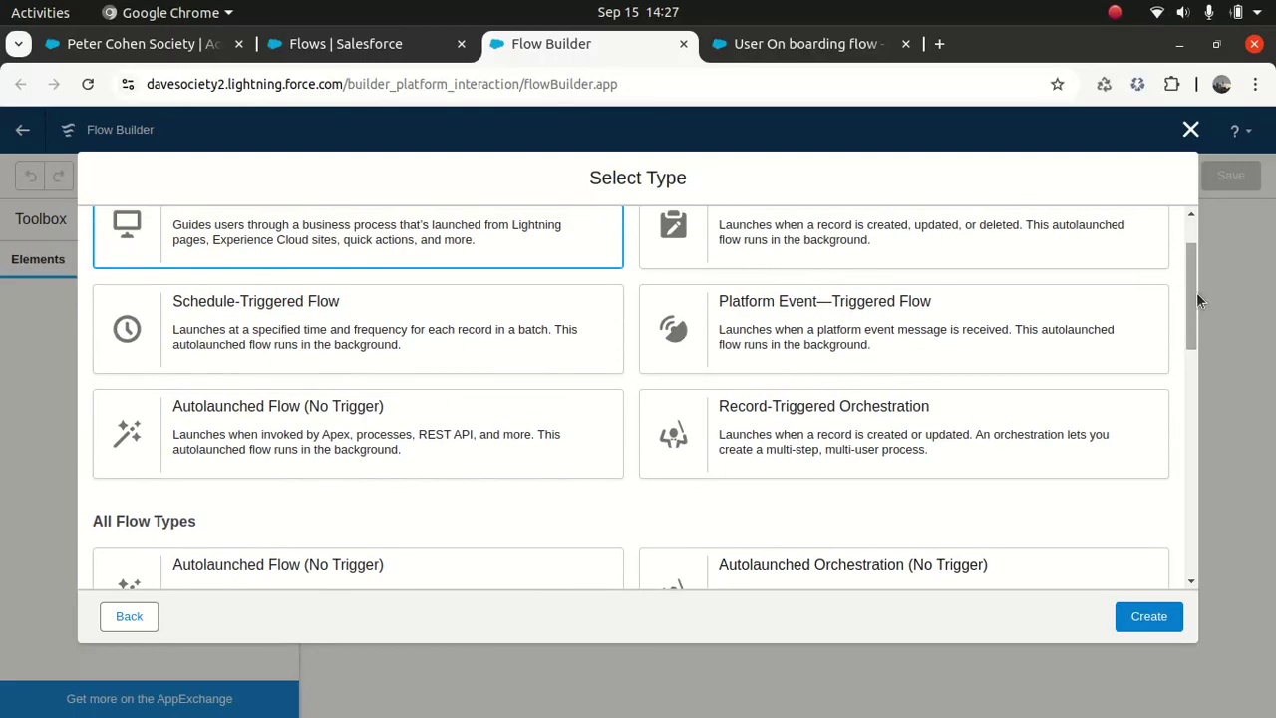
left_click(367, 427)
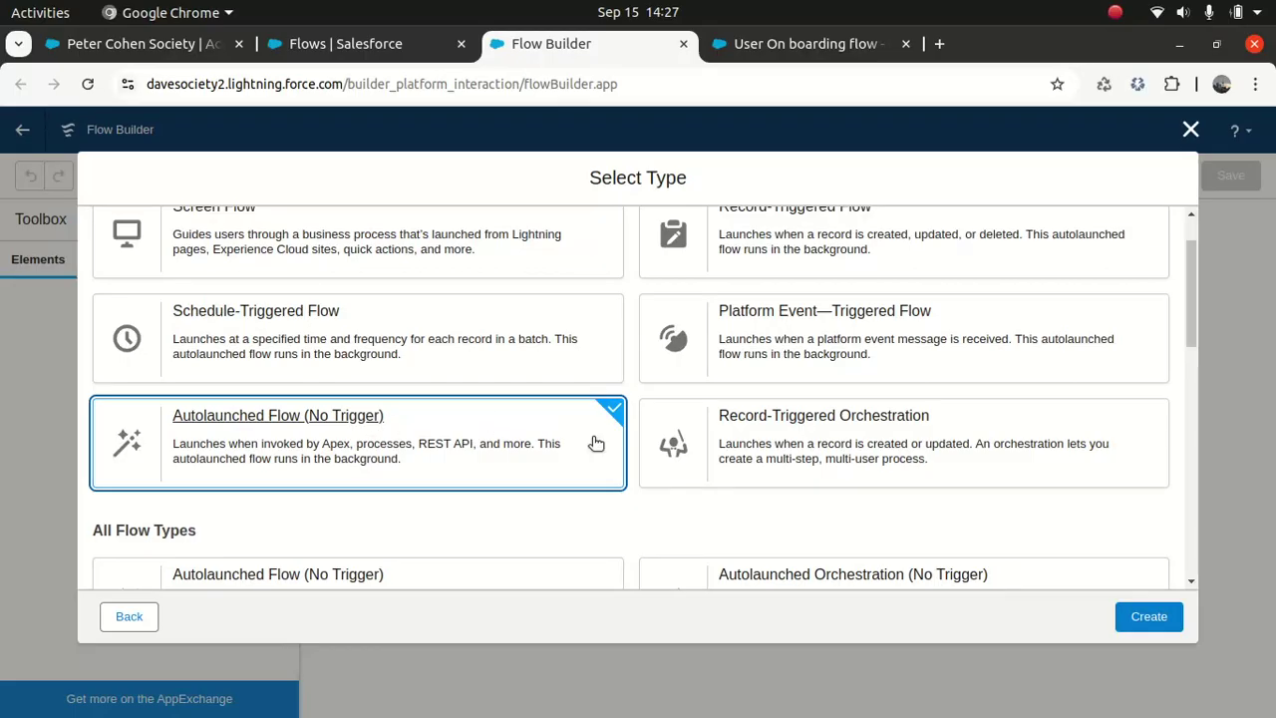
left_click(1151, 618)
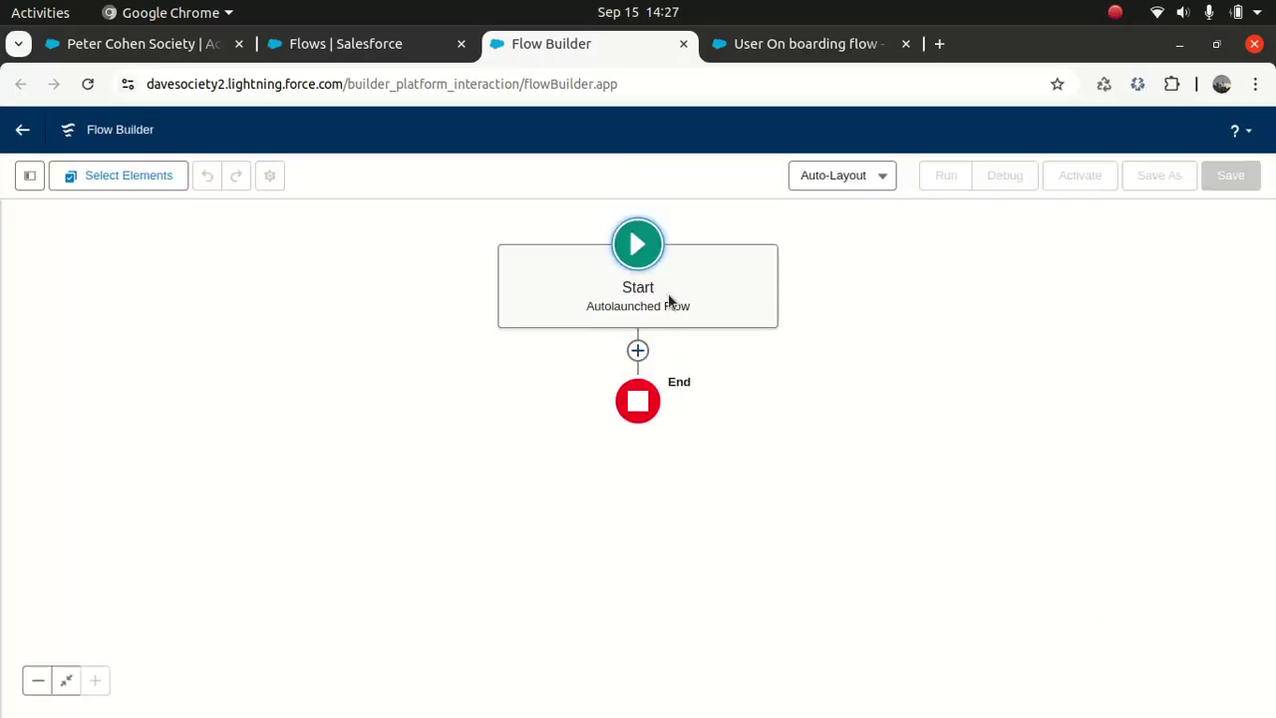
Step: Add a Get Records element between Start and End labelled 'Get Record Type'
left_click(638, 350)
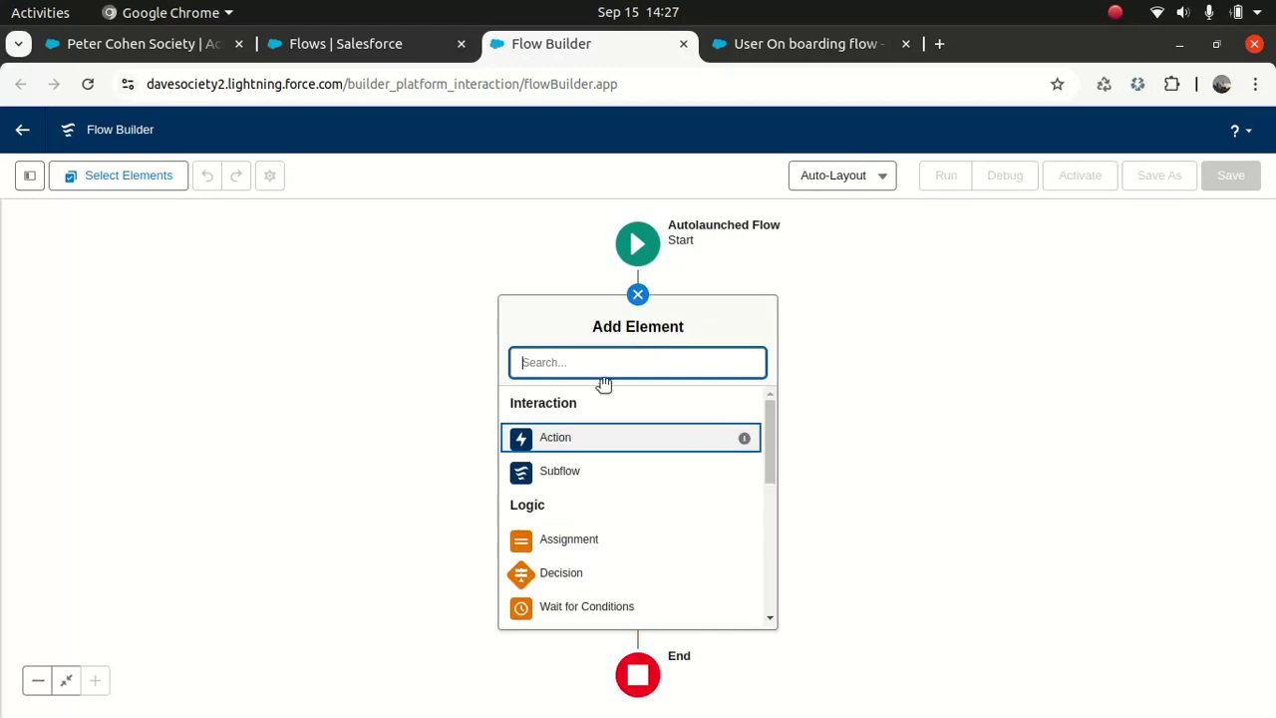
type("Get")
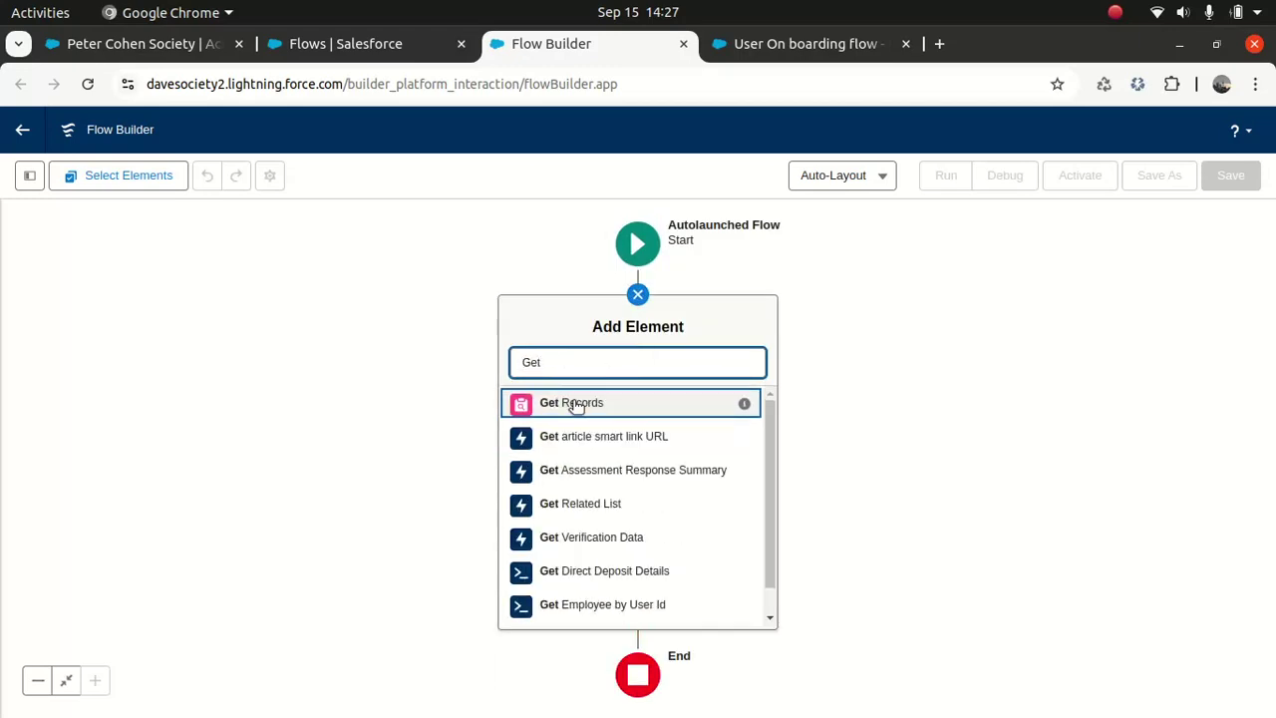
left_click(574, 403)
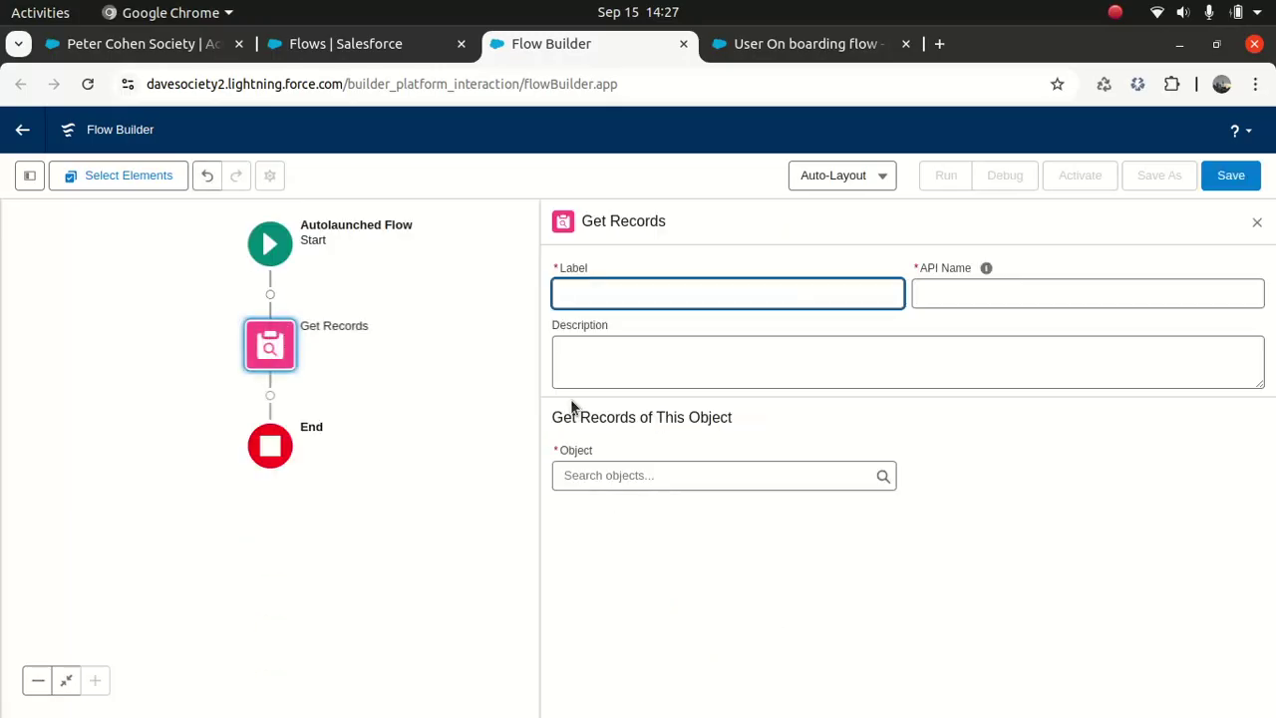
type("Ge")
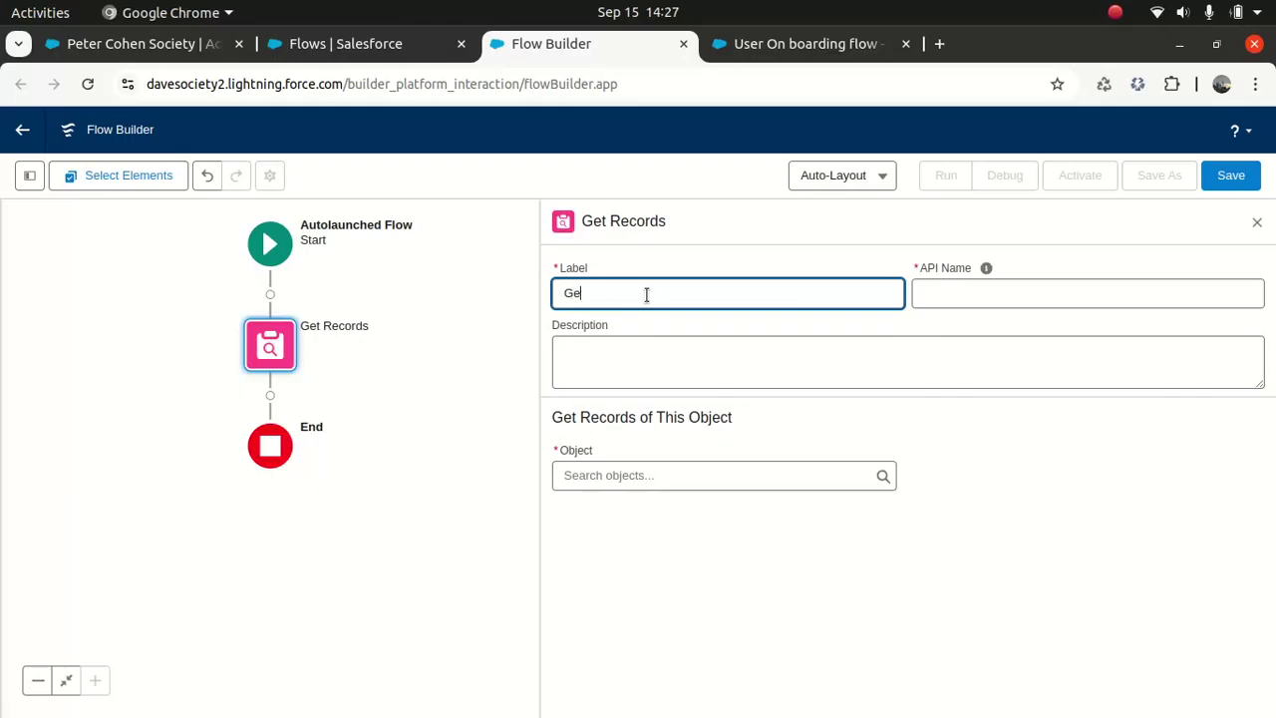
type("t Record Type")
key("BackSpace")
key("BackSpace")
key("BackSpace")
type("ype")
left_click(986, 267)
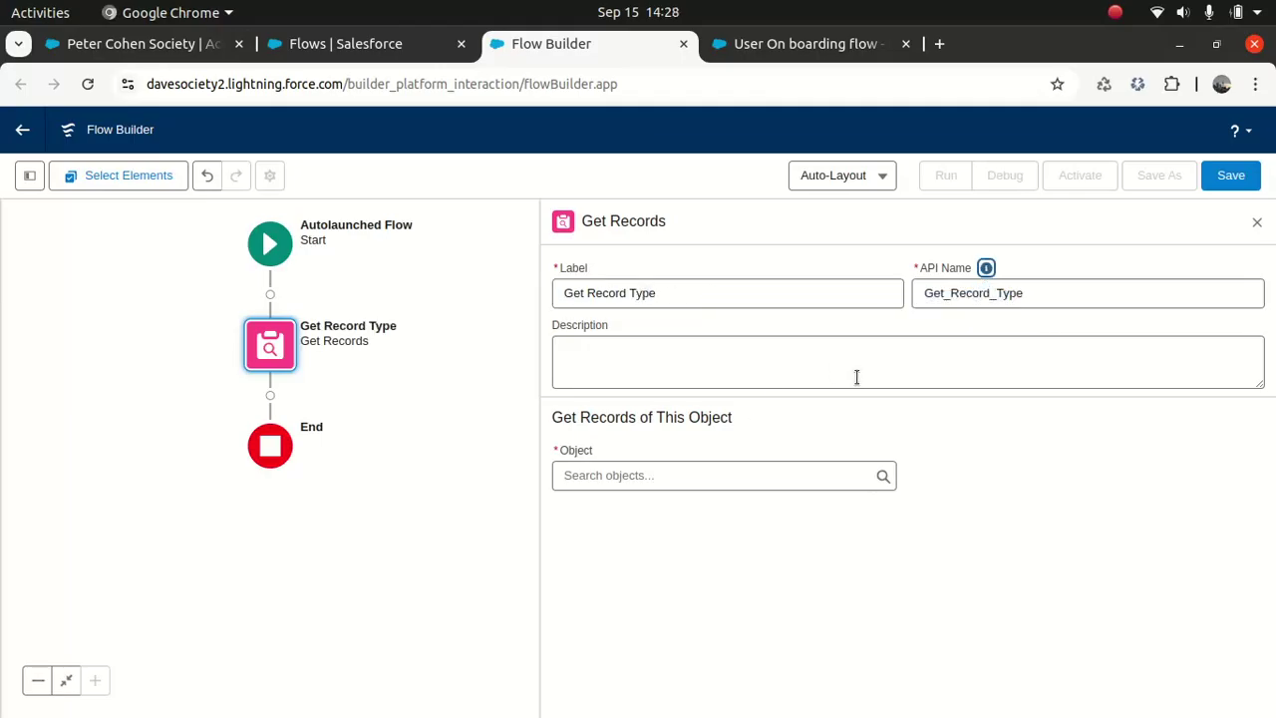
Step: Set its description to 'Get Record Type irrespective of Object'
left_click(687, 296)
key("ctrl+a")
key("ctrl+c")
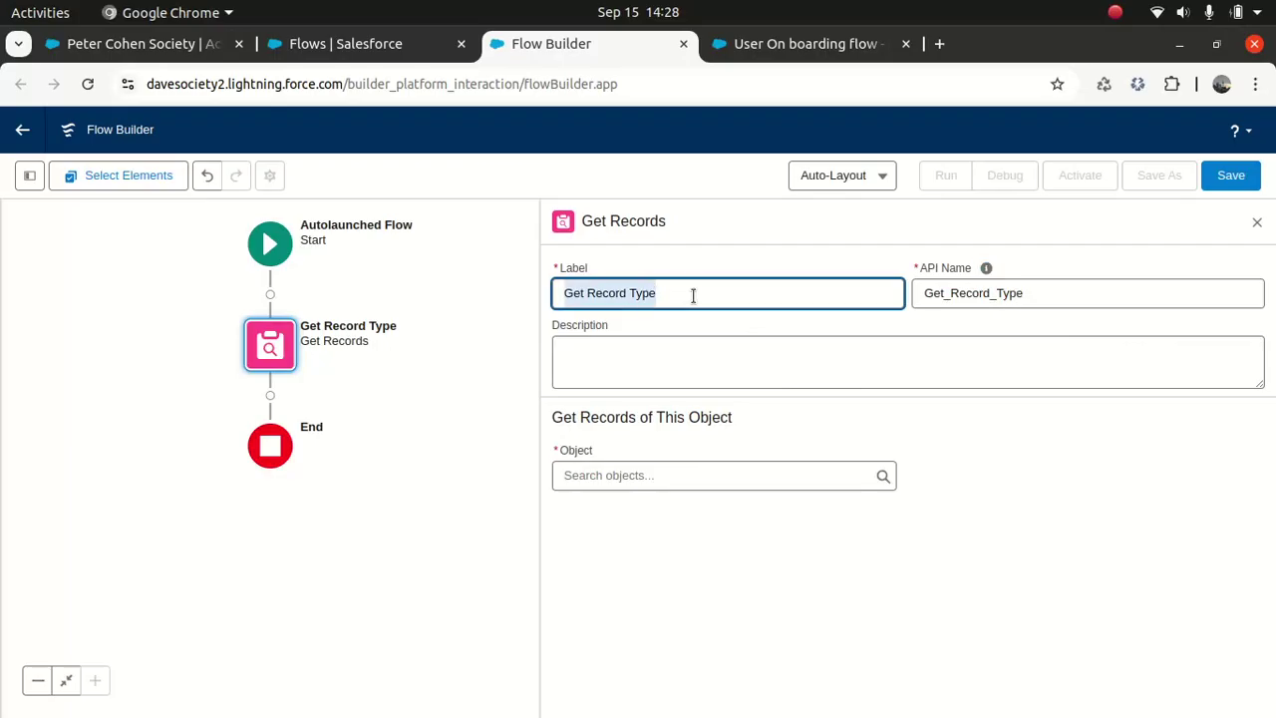
left_click(642, 365)
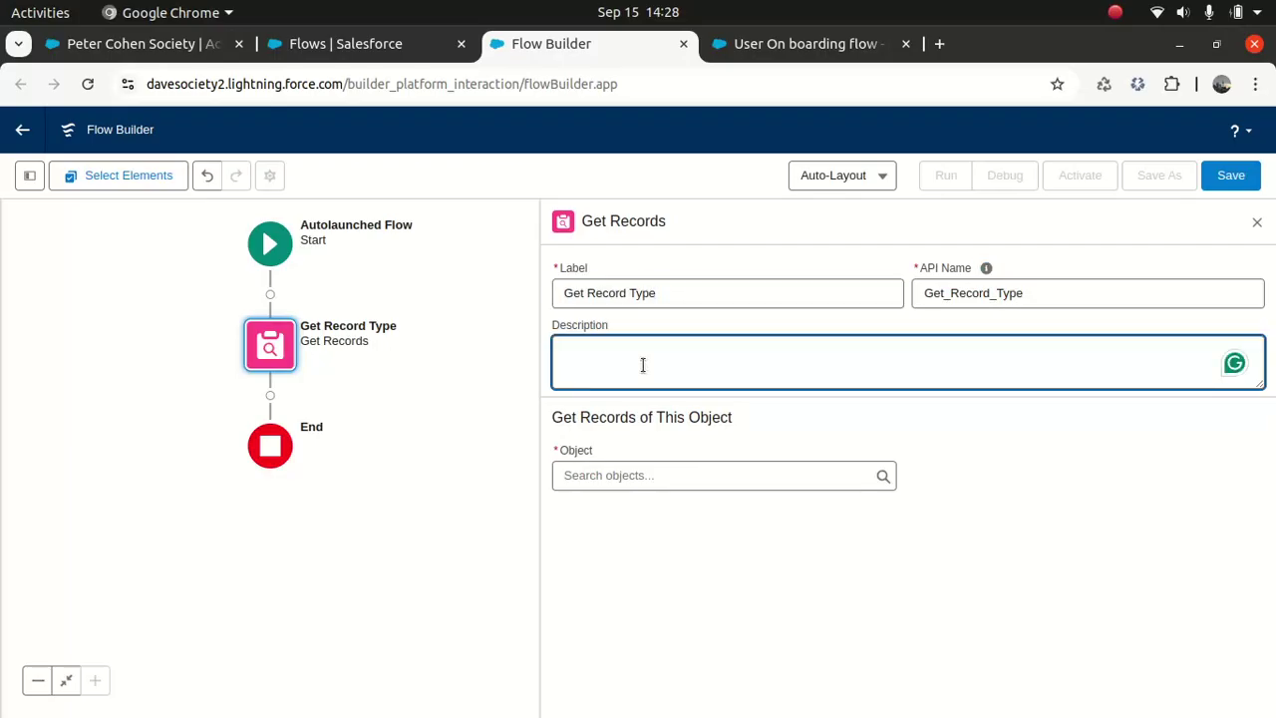
key("ctrl+v")
type("irrespective of Object")
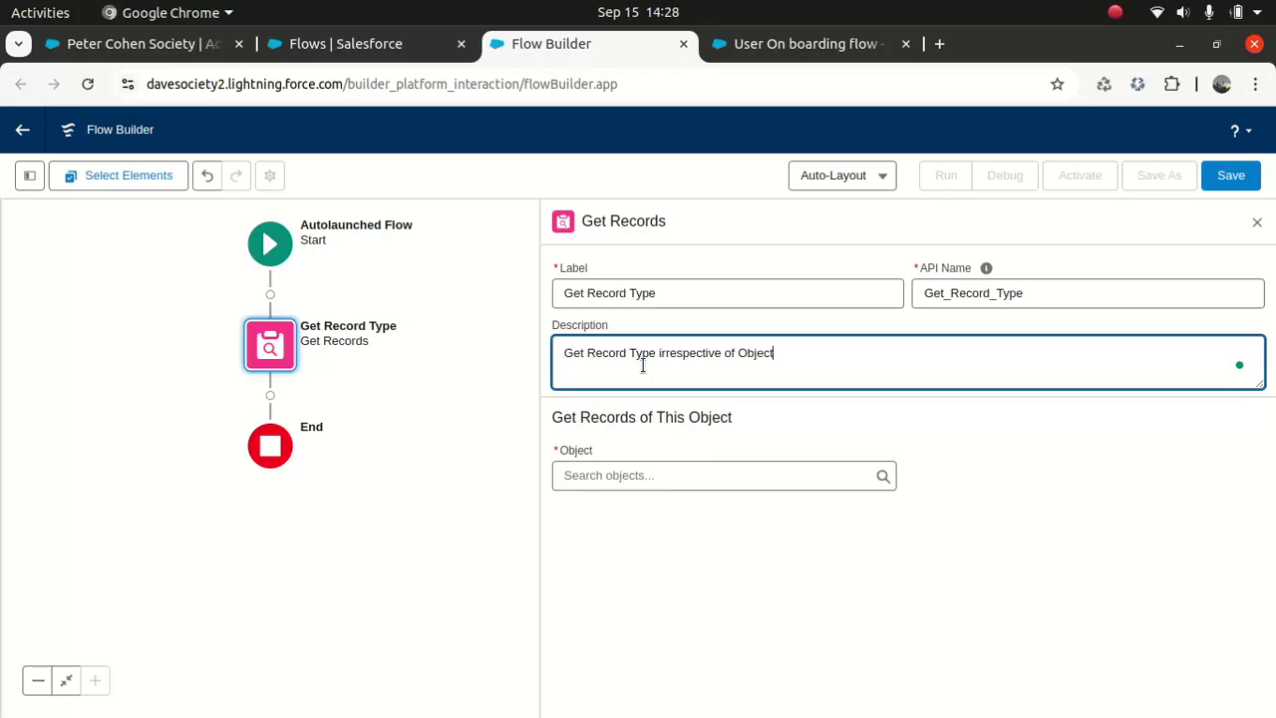
left_click(718, 477)
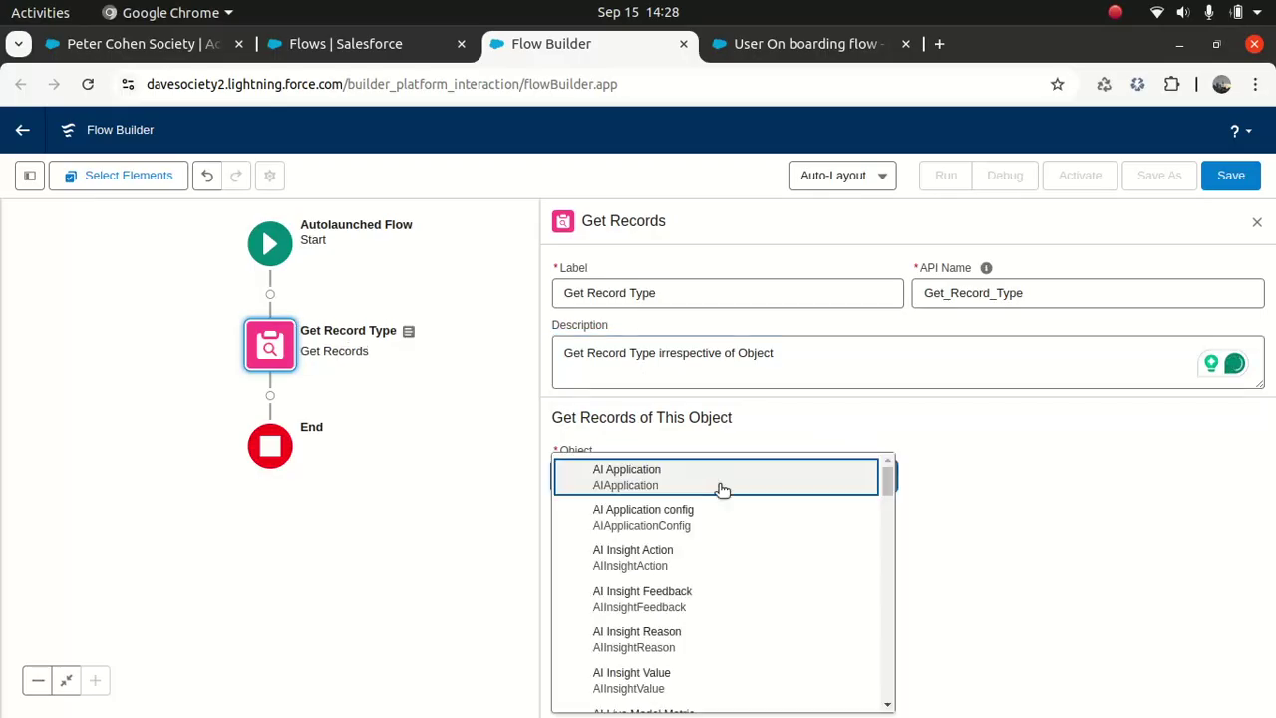
left_click(968, 441)
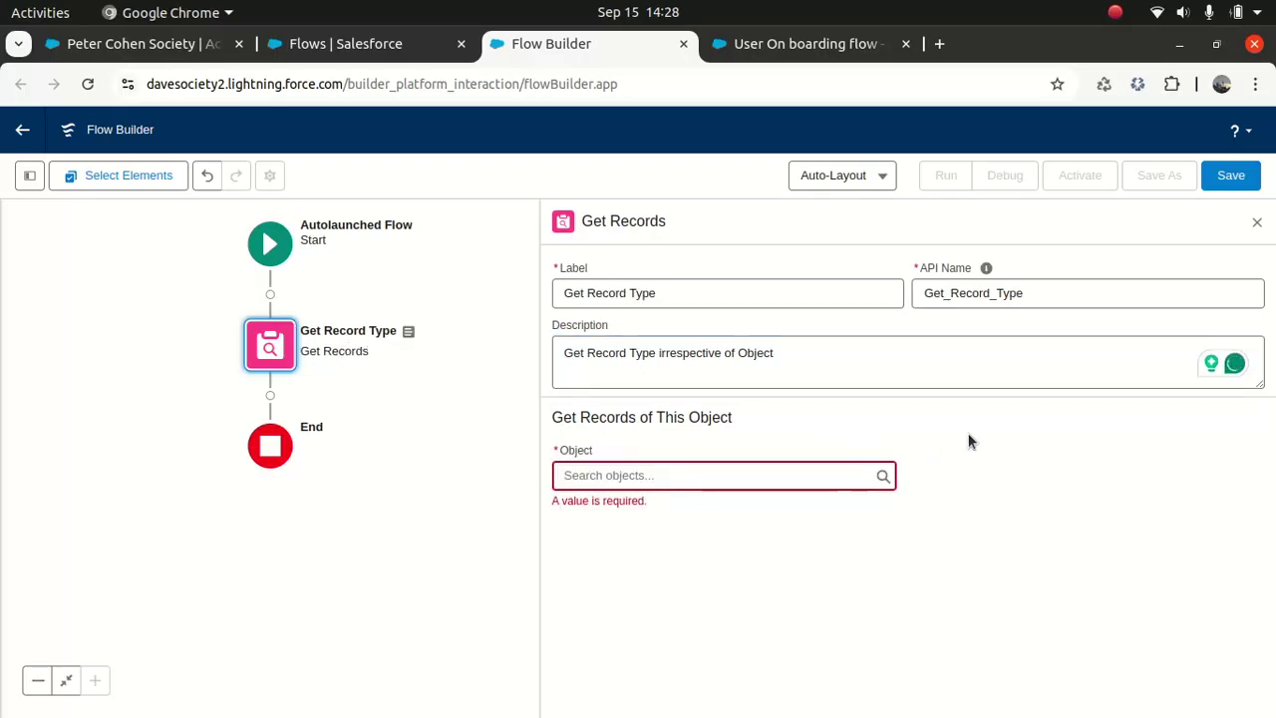
Step: Query Record Type records with a condition on the DeveloperName field
left_click(737, 474)
type("recordty")
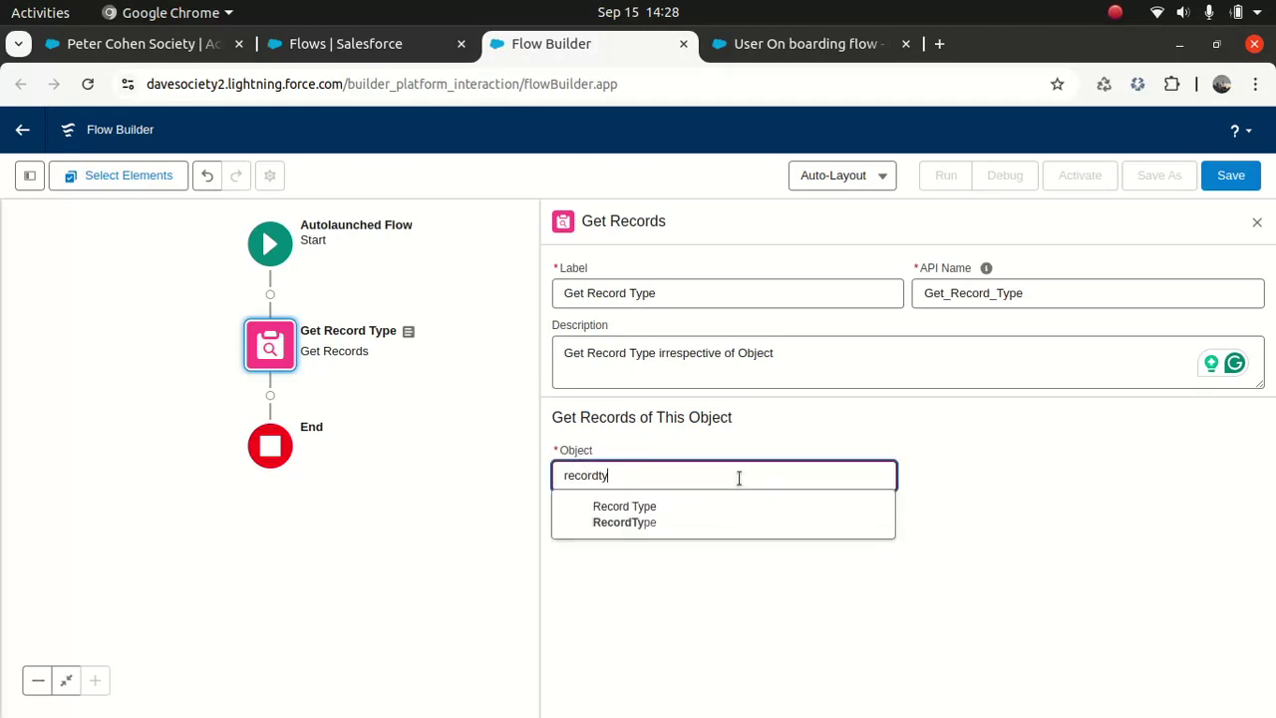
left_click(622, 510)
left_click_drag(1273, 365, 1253, 492)
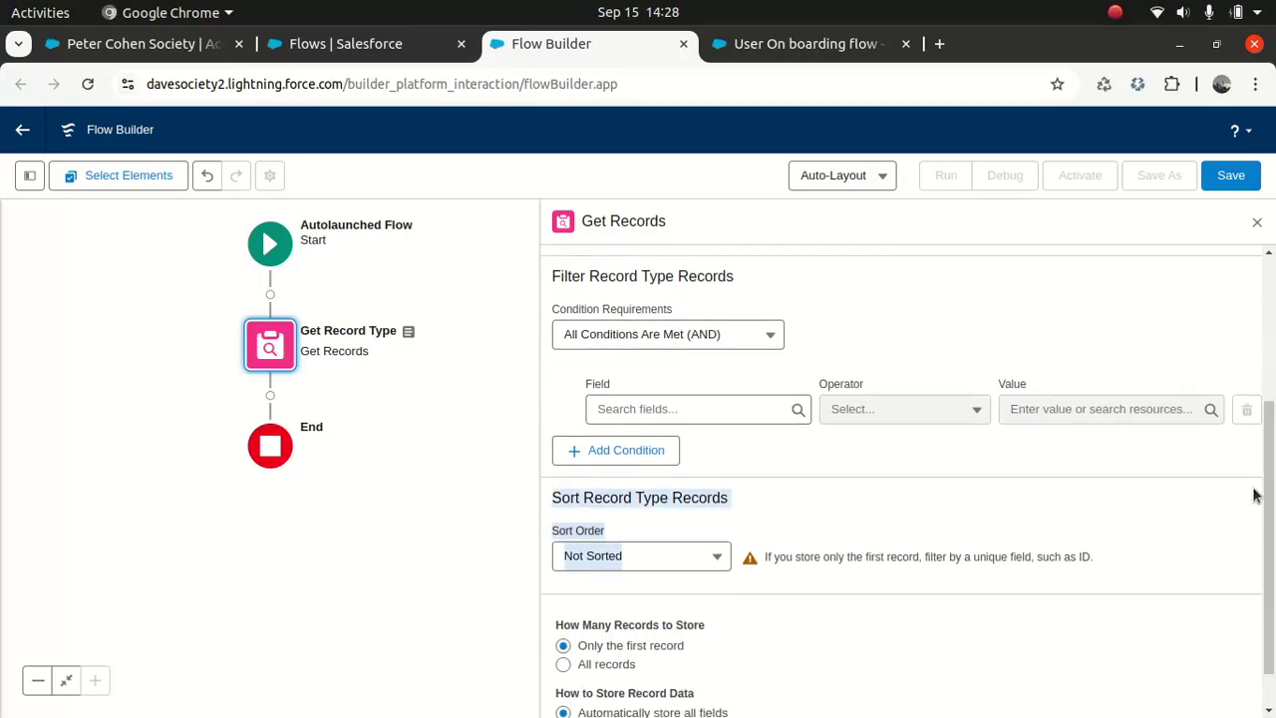
left_click(679, 406)
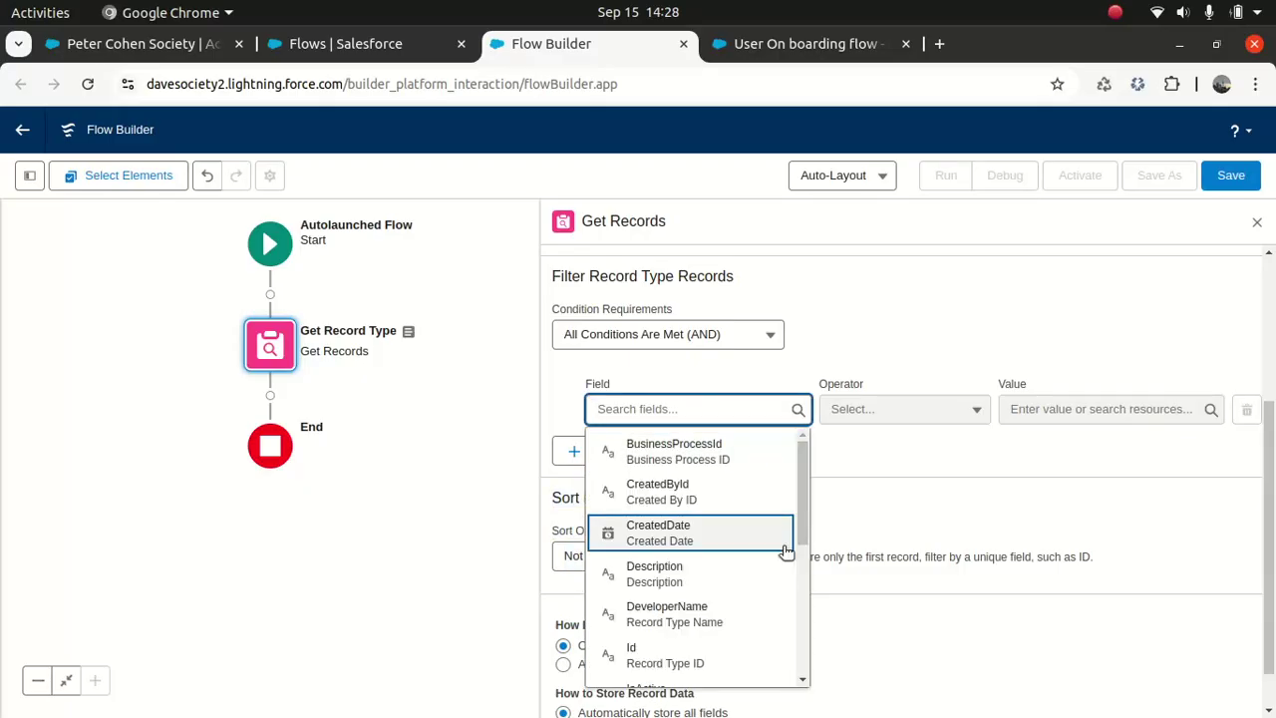
left_click(708, 624)
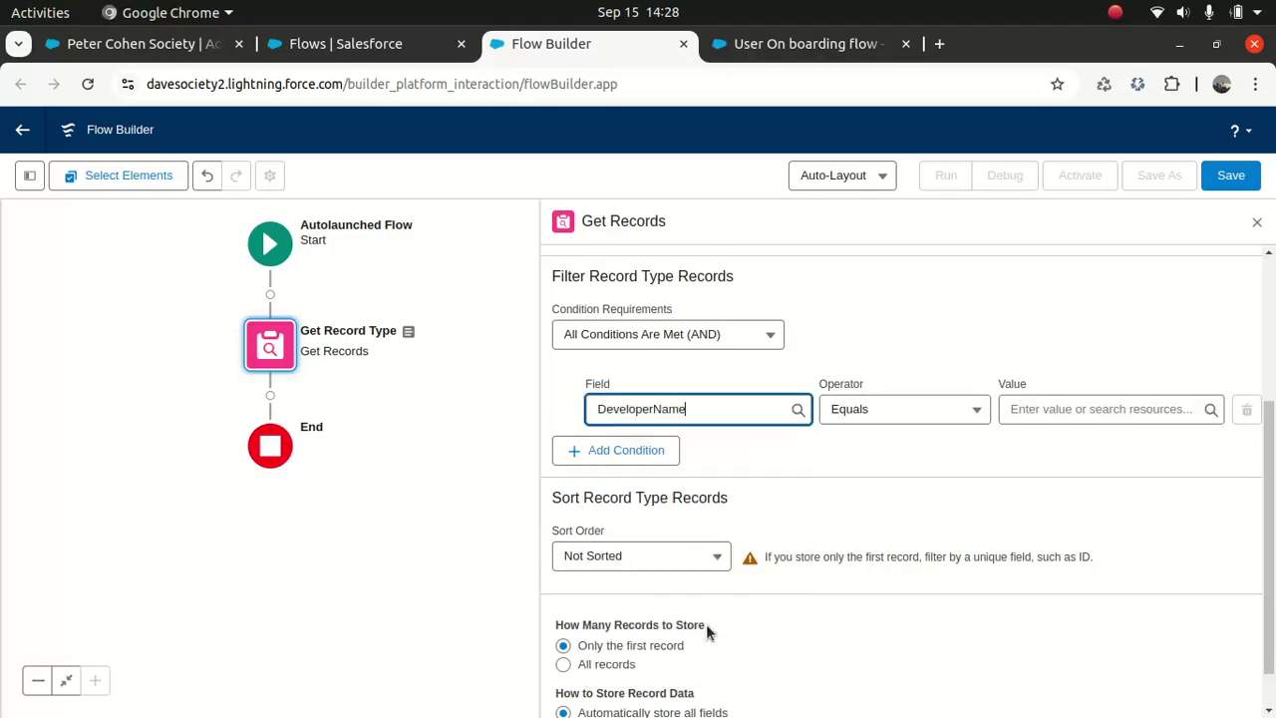
Step: Add an SobjectType Equals Account condition and remove the DeveloperName condition
left_click(663, 452)
left_click(688, 474)
type("sobj")
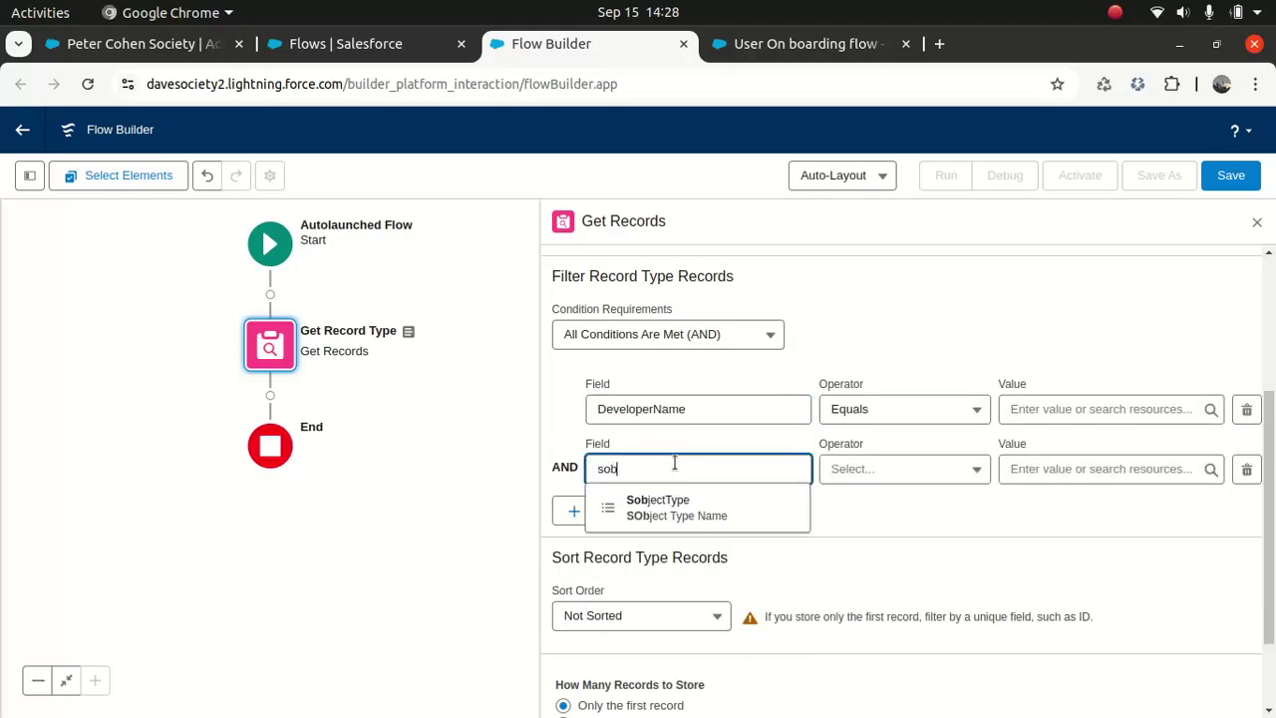
left_click(652, 513)
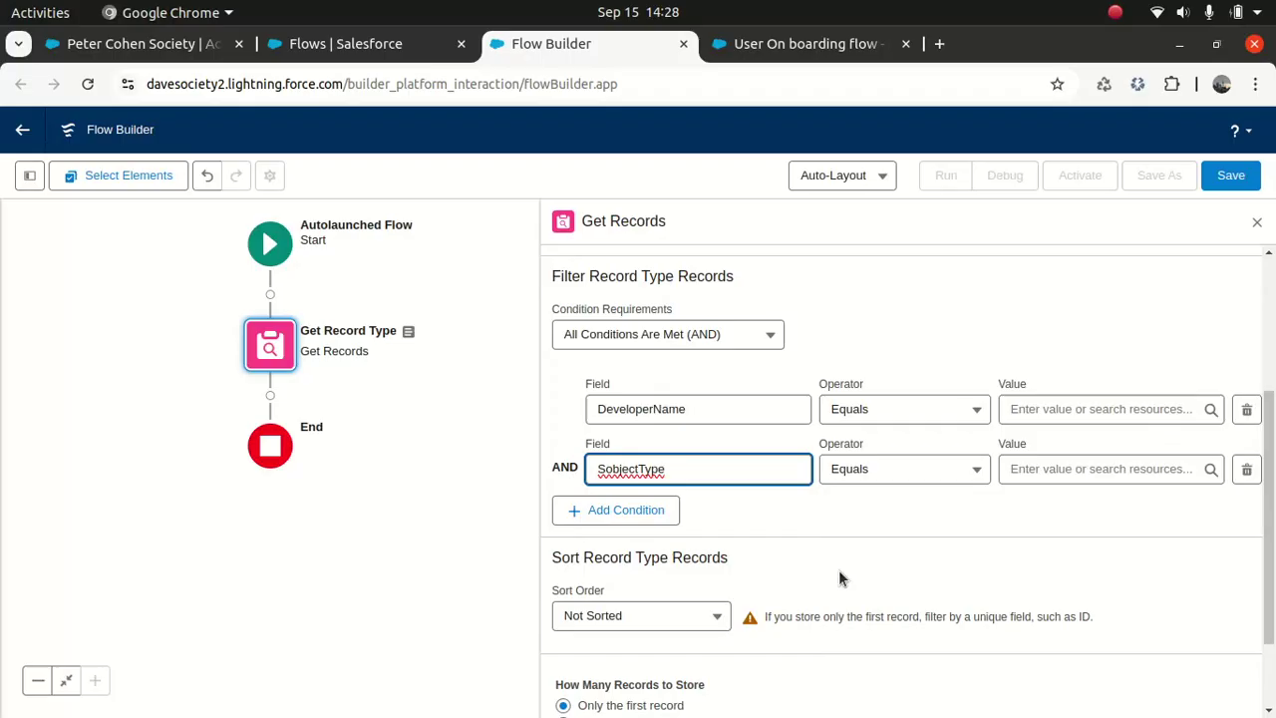
left_click(1089, 411)
left_click(1048, 468)
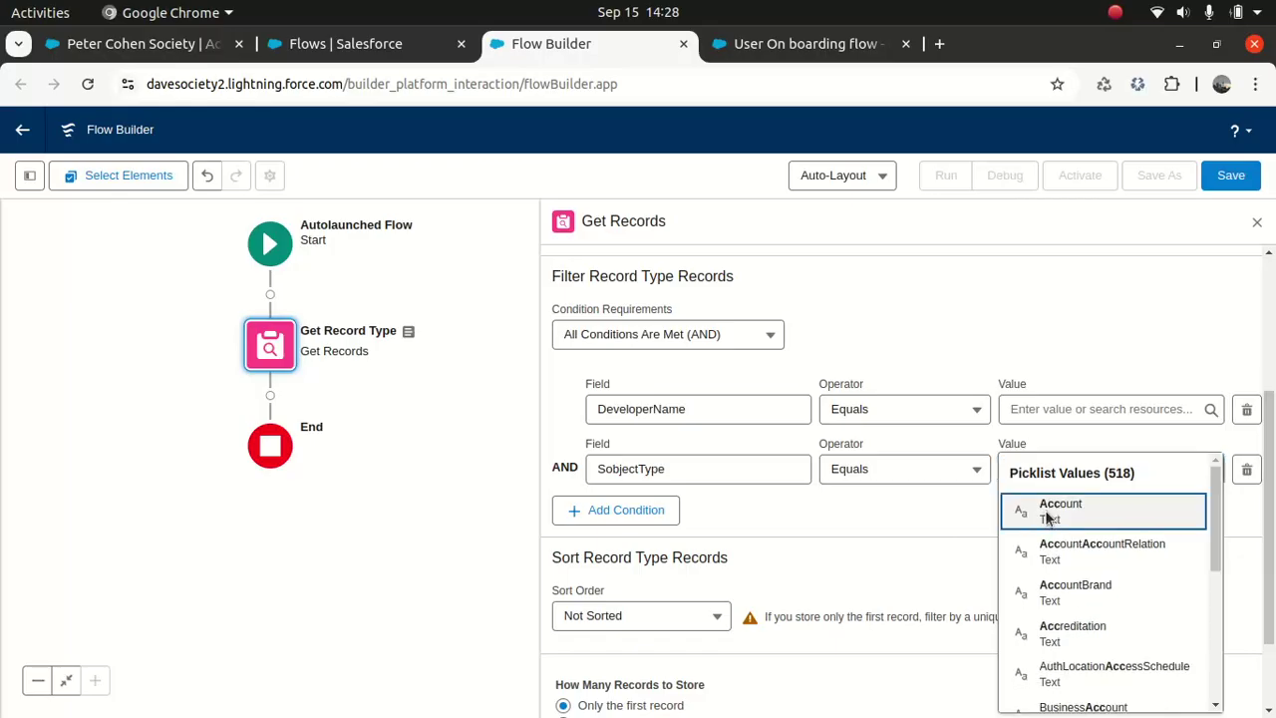
left_click(1049, 509)
left_click(1076, 409)
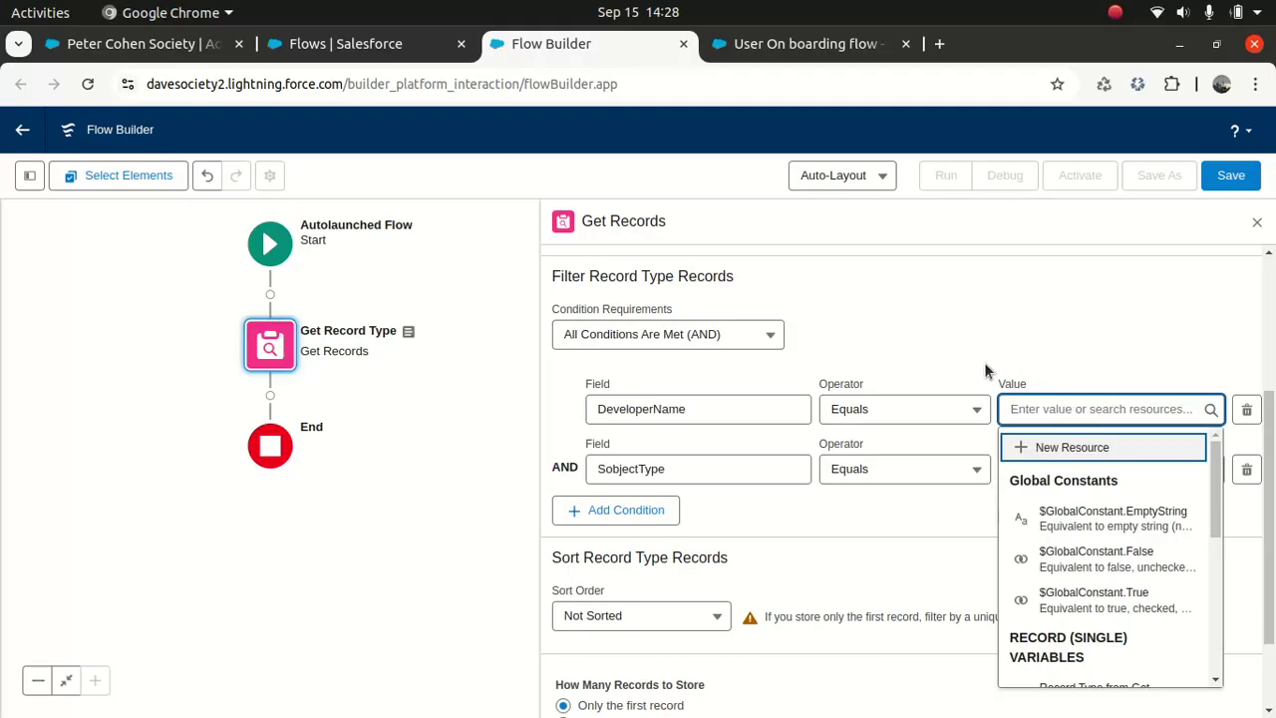
left_click(863, 357)
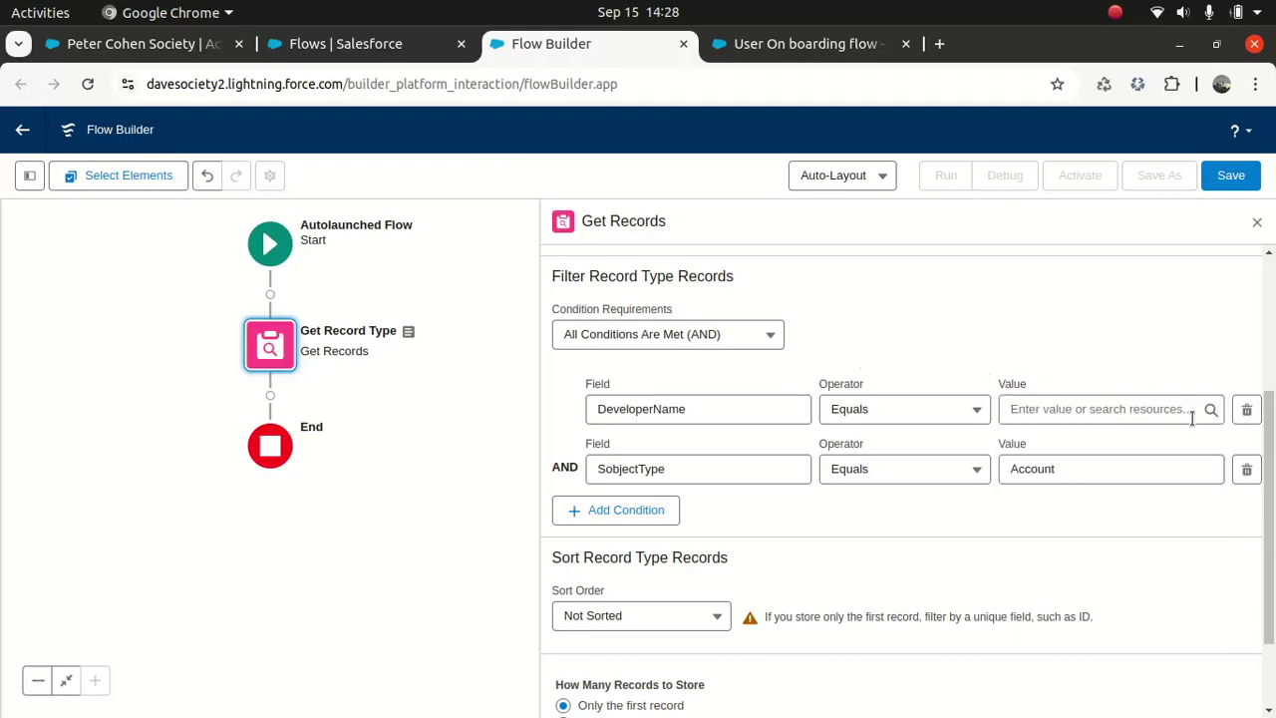
left_click(1246, 410)
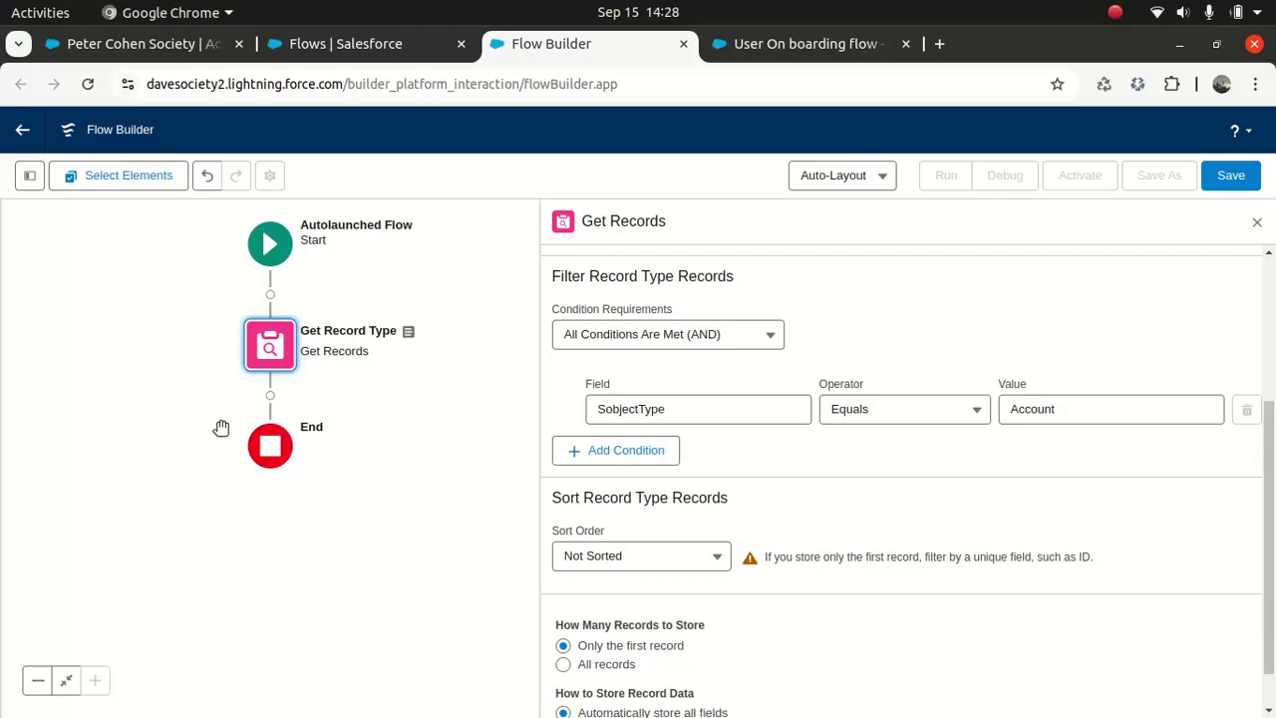
Step: After comparing with the User On boarding flow, clear the Account value to leave it blank
left_click(782, 46)
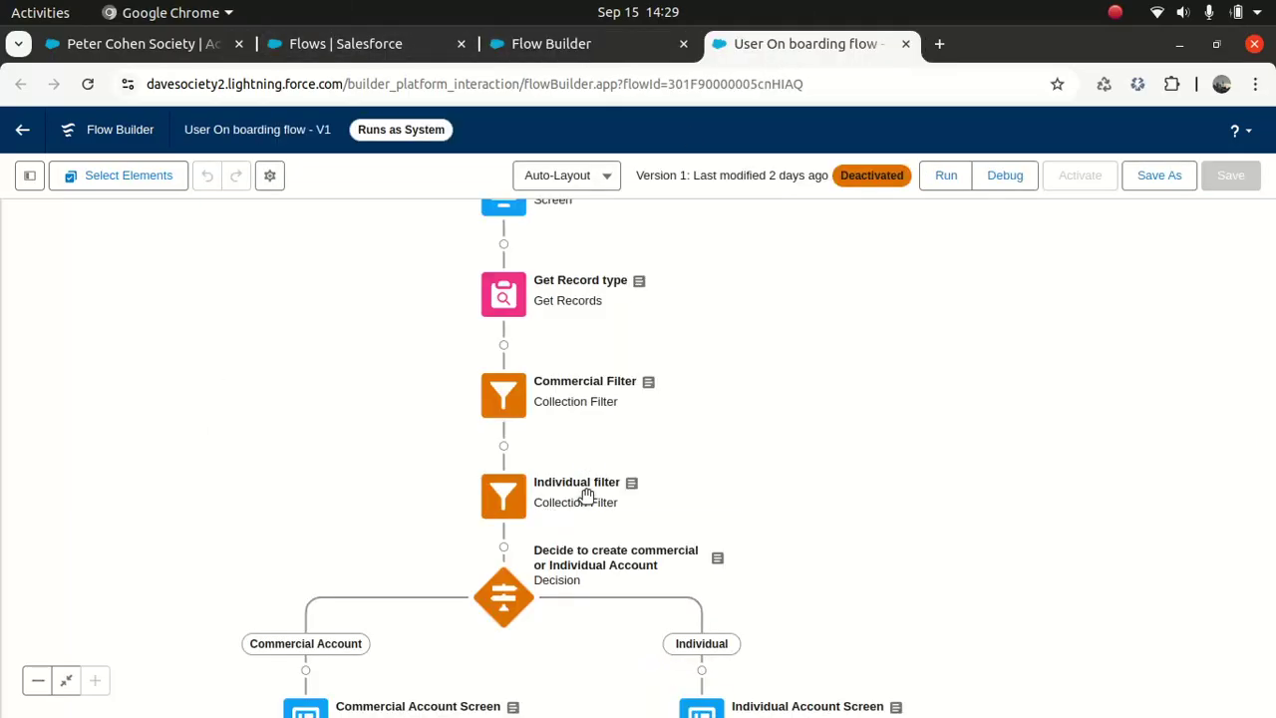
left_click(568, 44)
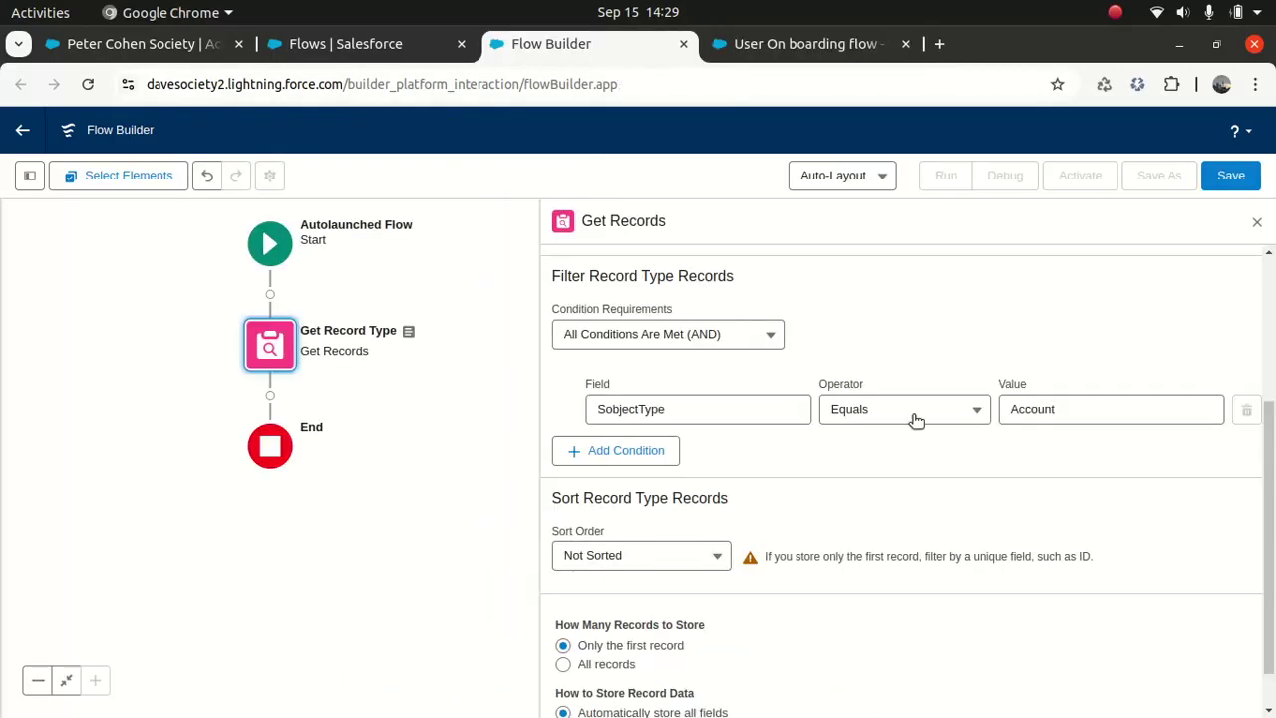
double_click(1086, 416)
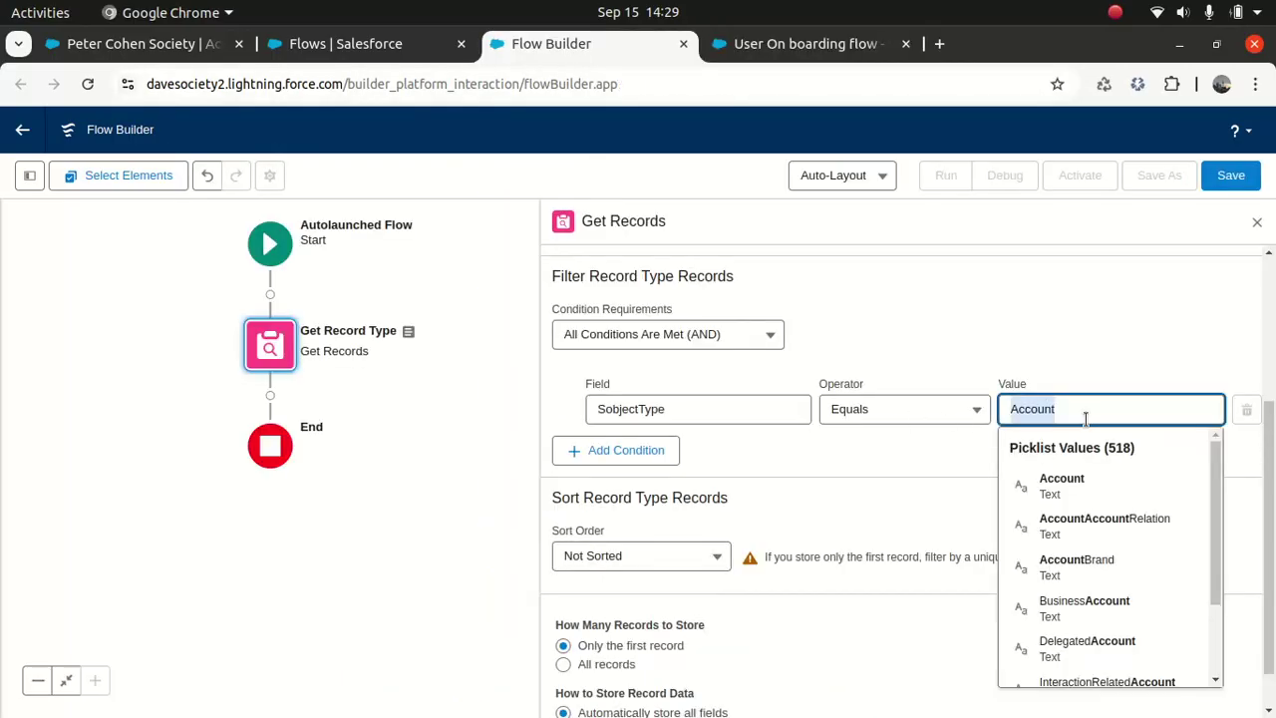
key("BackSpace")
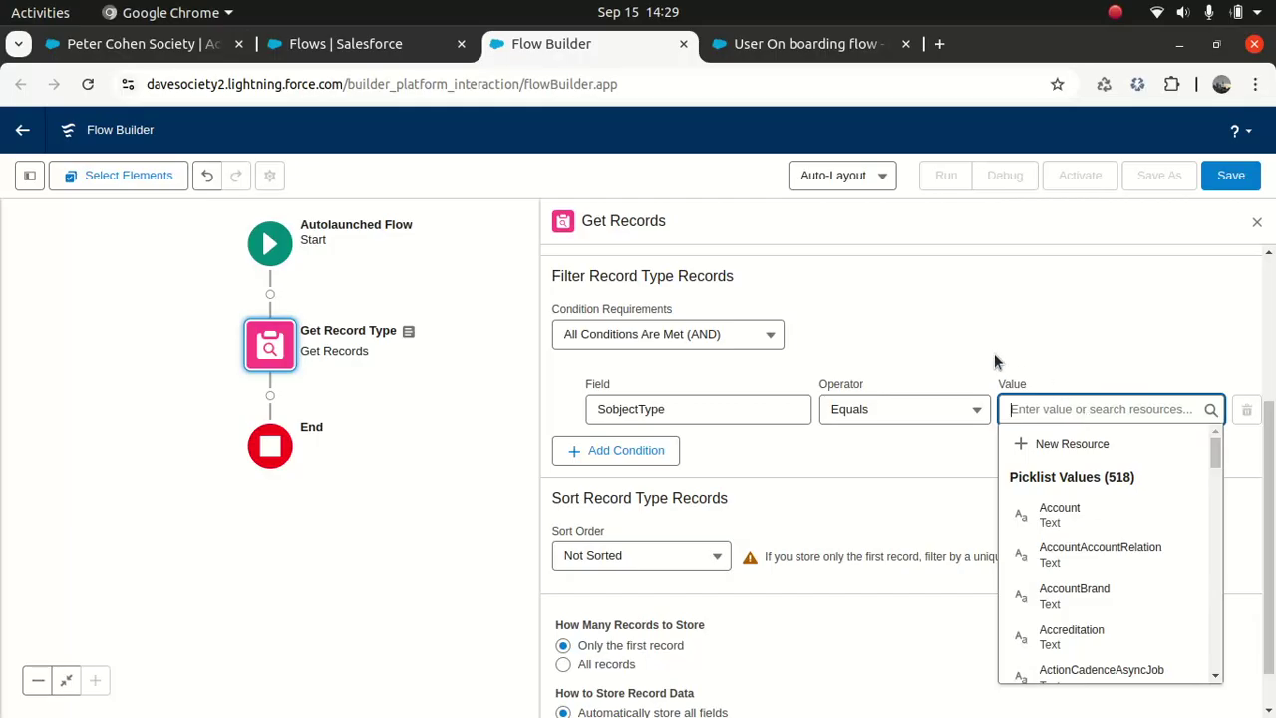
left_click(929, 367)
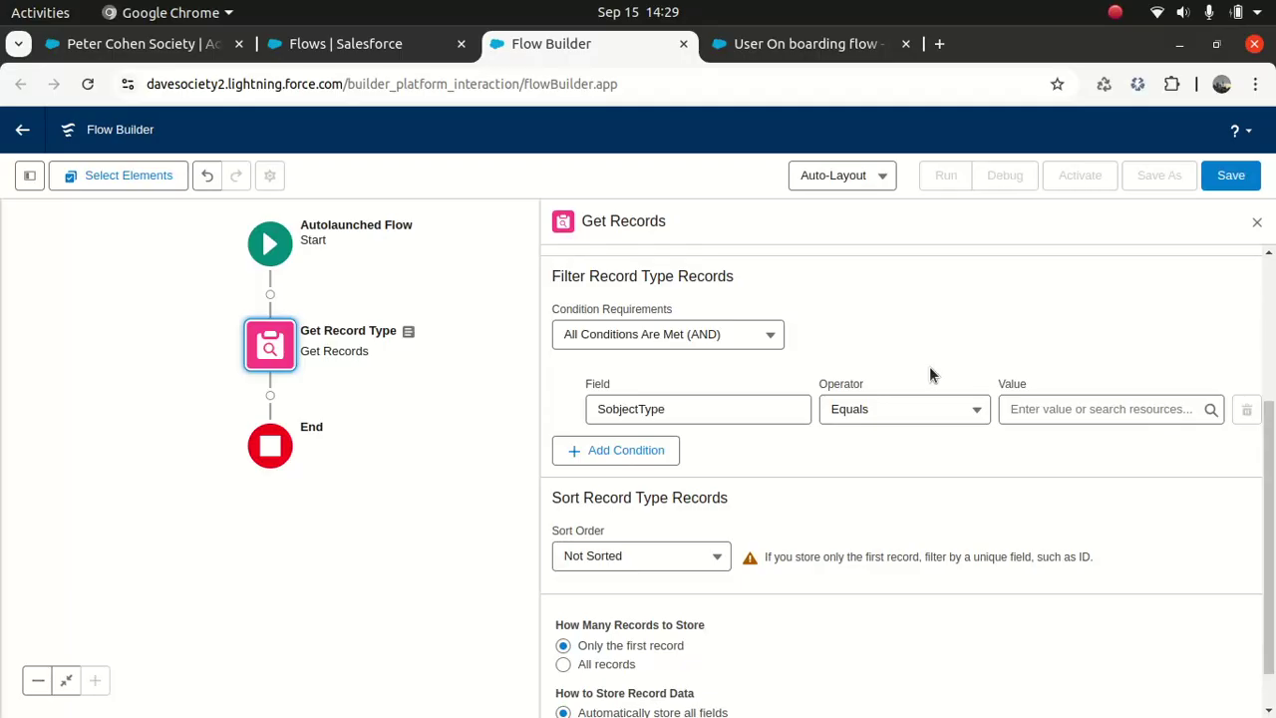
Step: Create a new Variable resource named SObjectValue
left_click(30, 176)
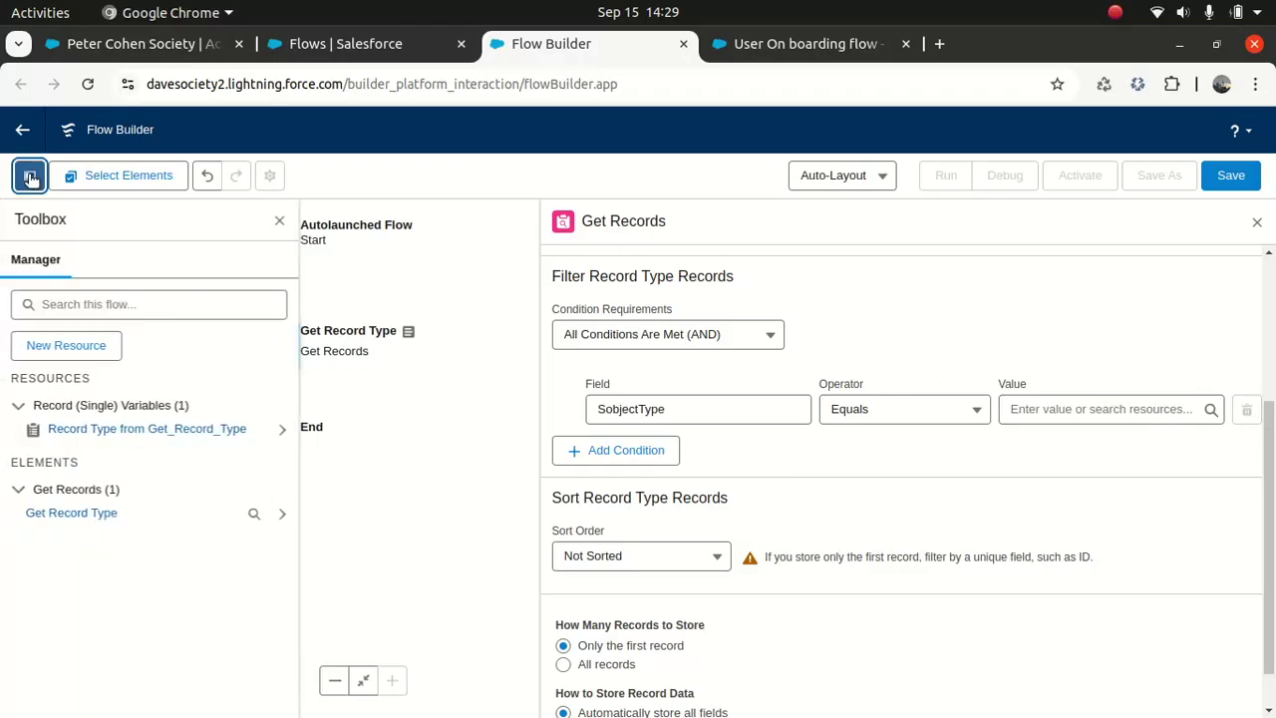
left_click(75, 351)
left_click(355, 339)
left_click(334, 377)
left_click(333, 376)
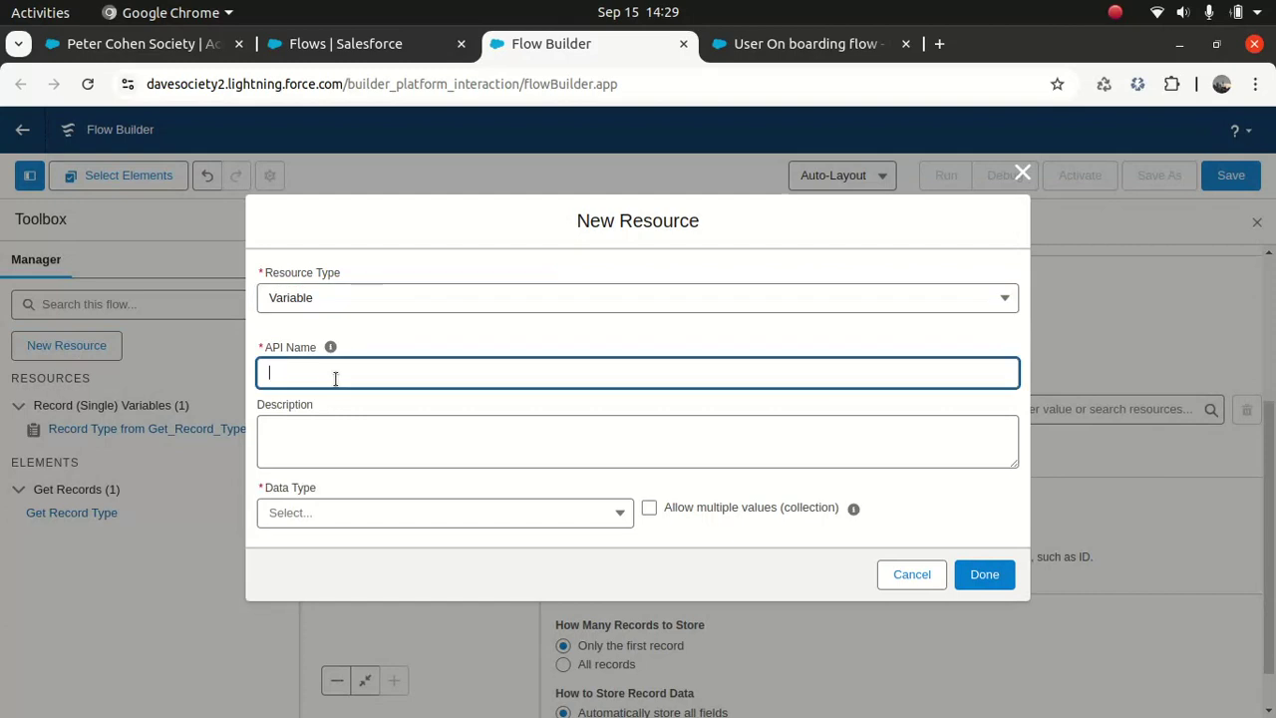
type("SobjectValue")
key("Tab")
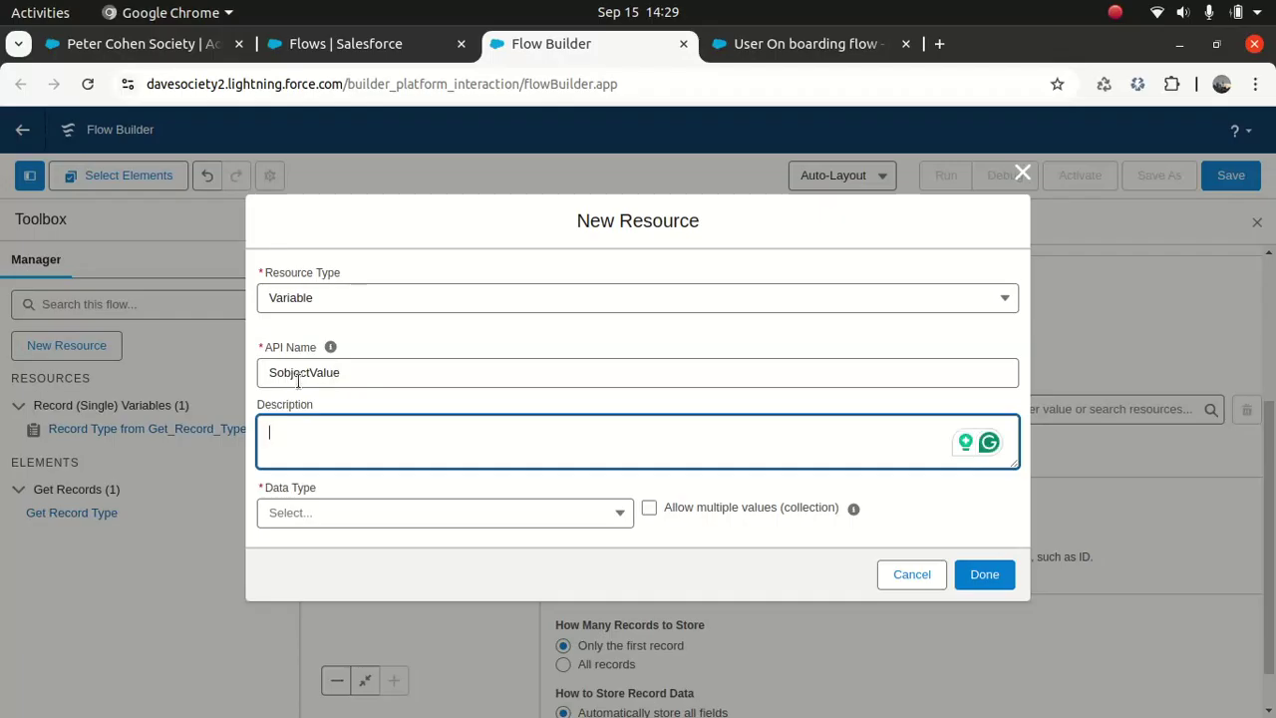
left_click(281, 374)
key("BackSpace")
type("O")
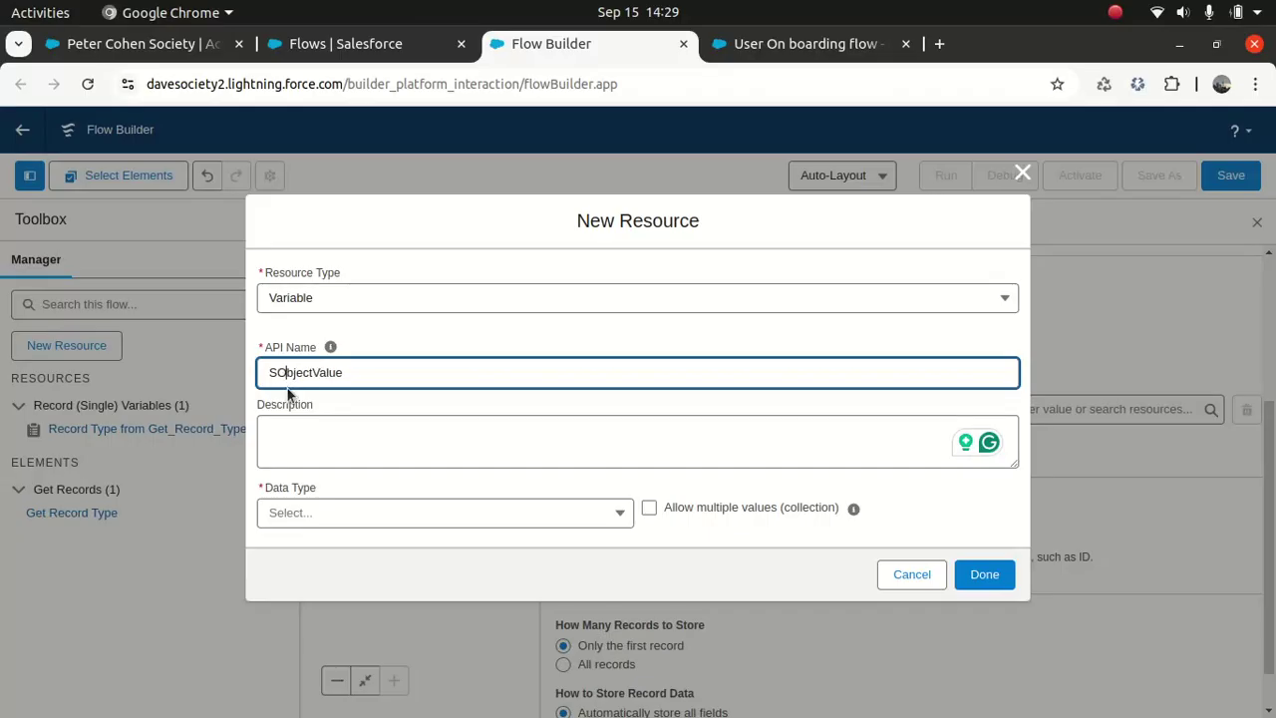
Step: Describe it as containing the sobject API name, make it Text and available for input
left_click(330, 440)
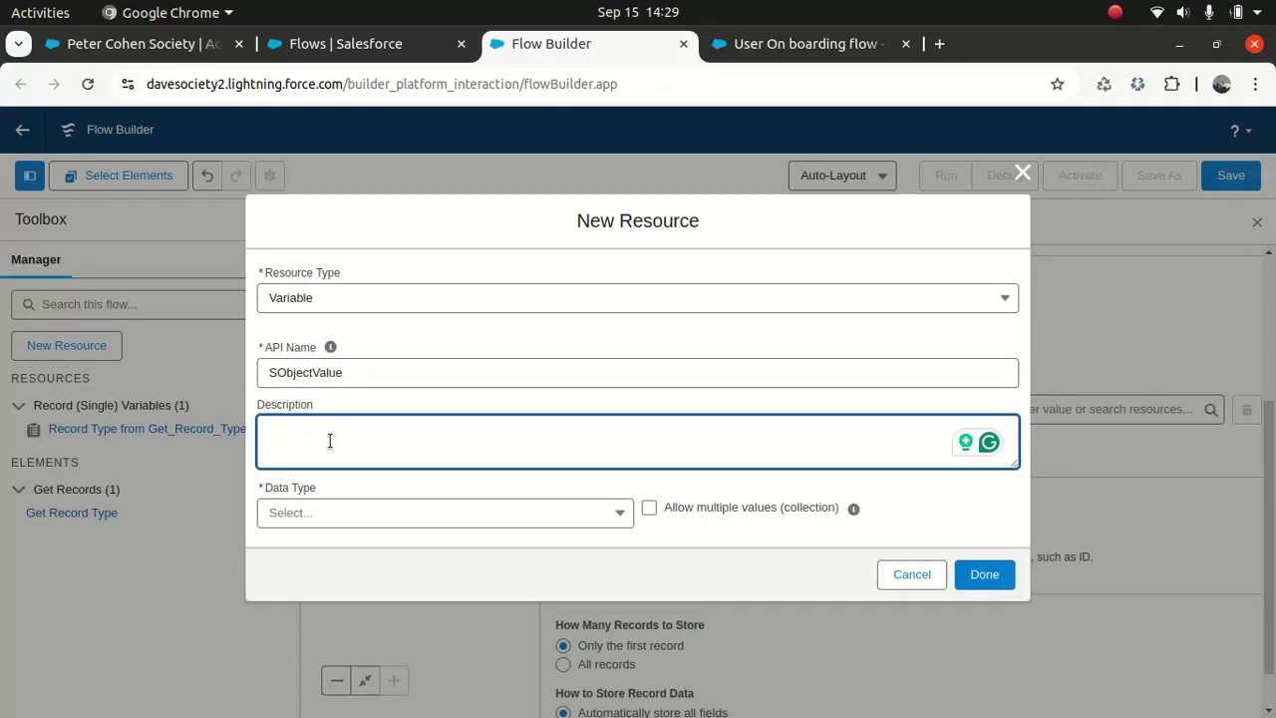
type("This contains sobject value")
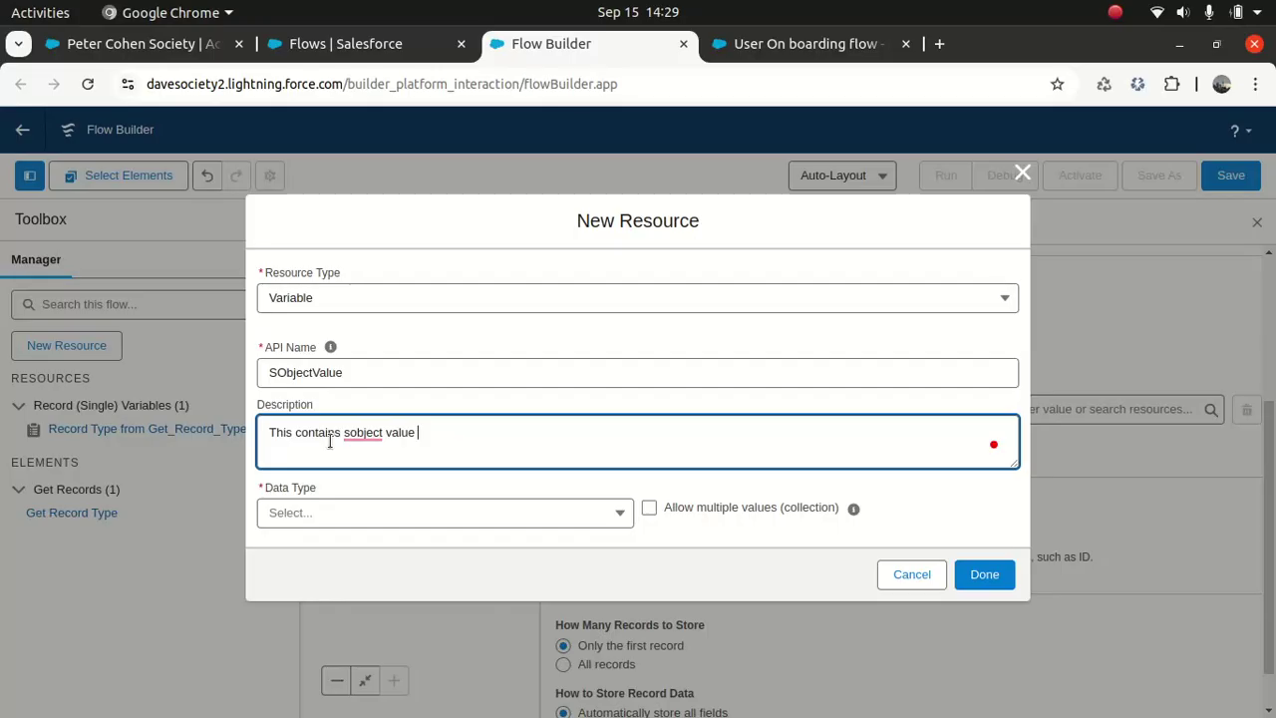
key("BackSpace")
key("BackSpace")
type("API name")
left_click(397, 520)
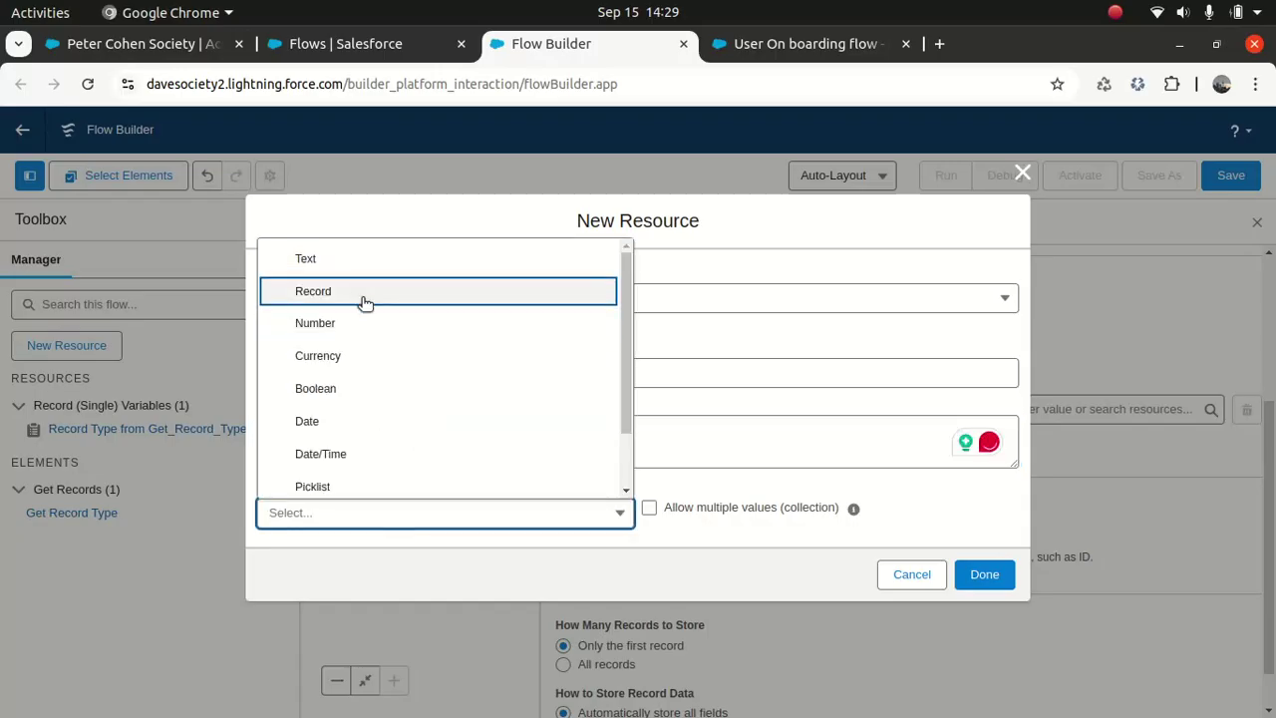
left_click(356, 263)
mouse_move(846, 467)
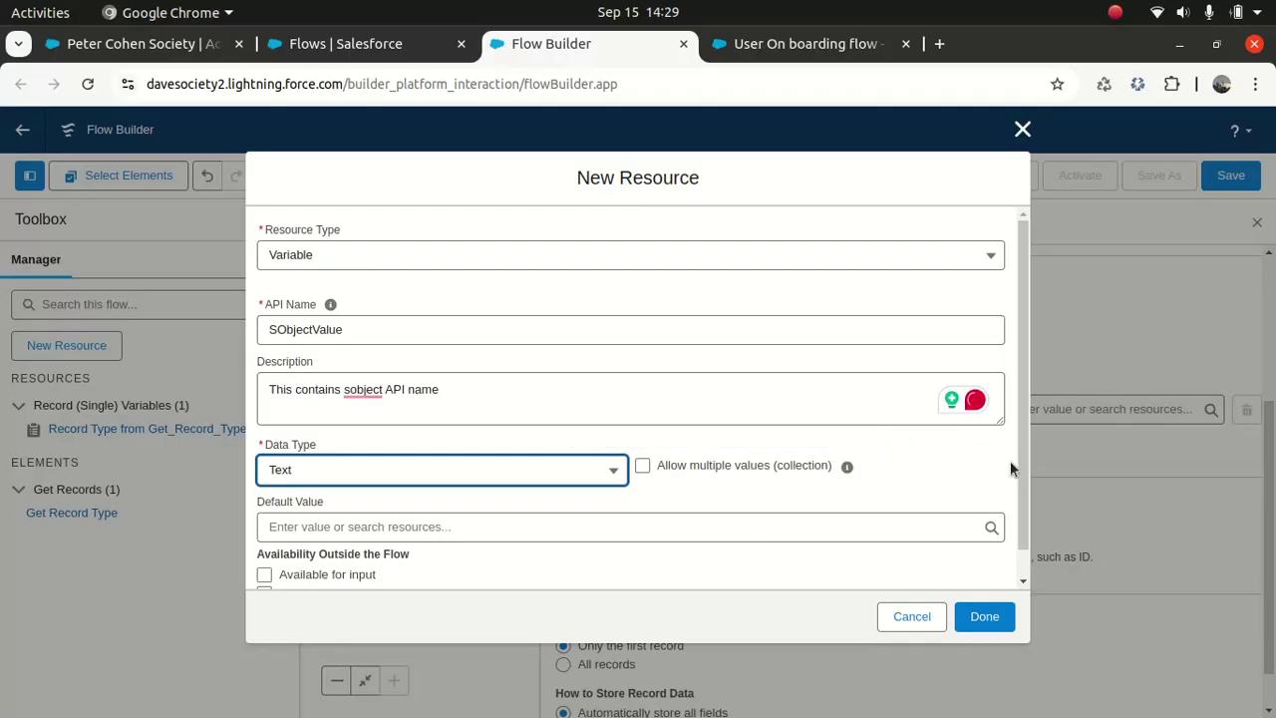
left_click(1026, 409)
left_click_drag(1026, 408, 1026, 530)
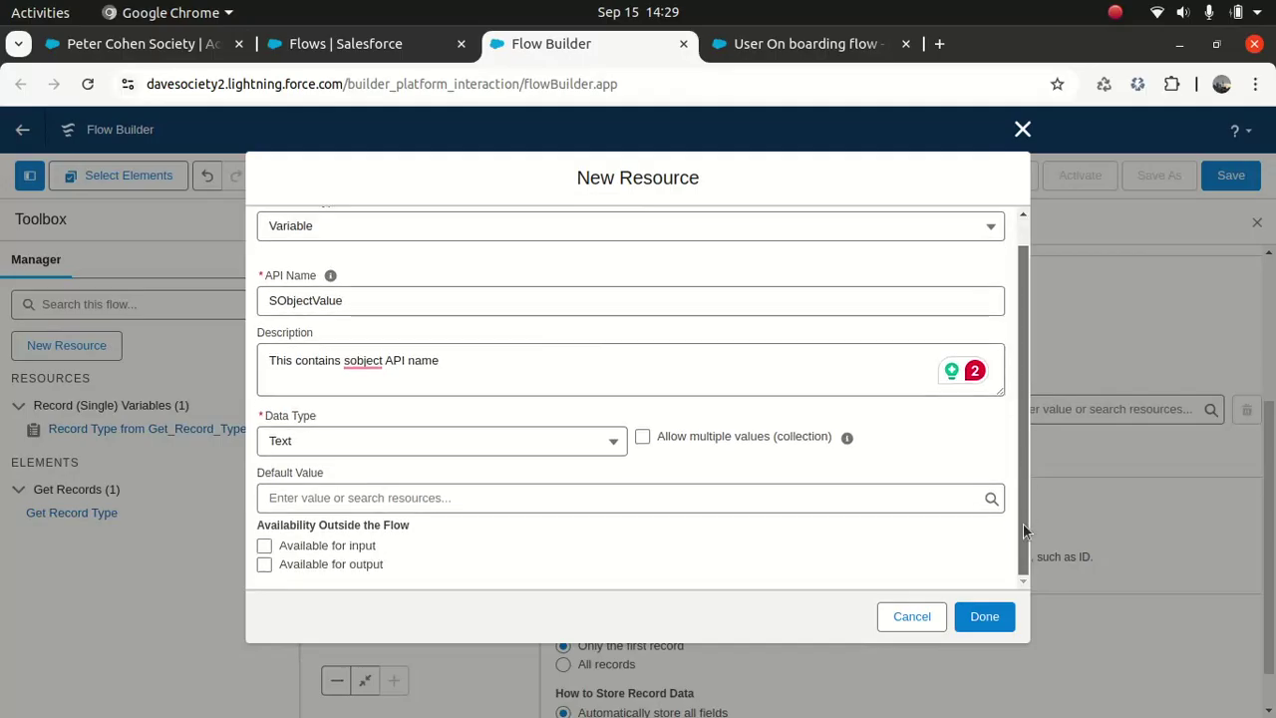
left_click(264, 546)
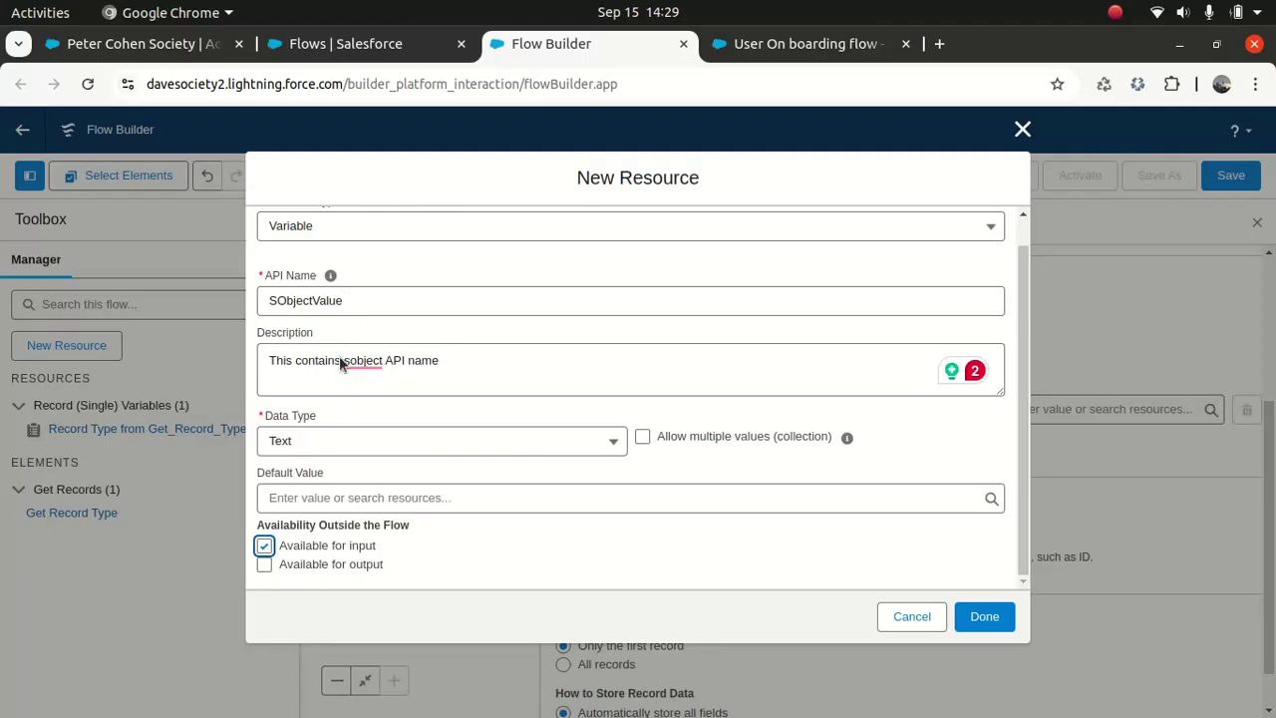
left_click(984, 616)
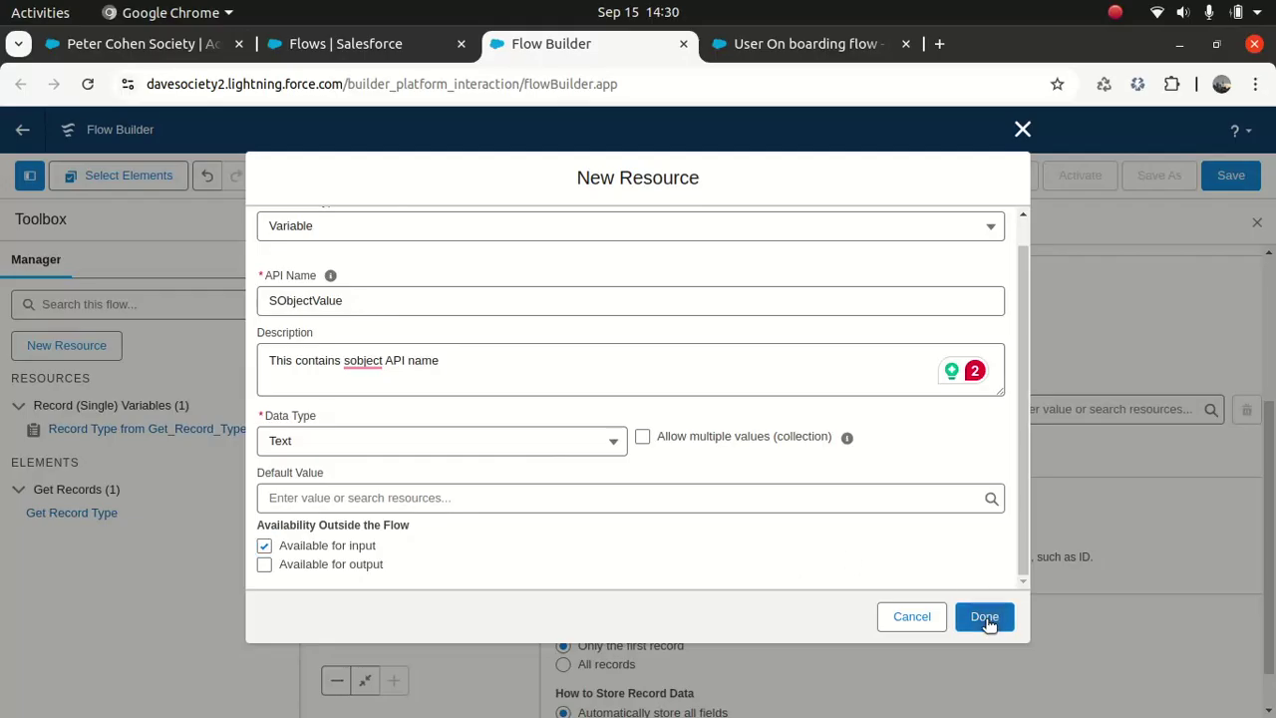
Step: Create a new Variable resource named DeveloperName
left_click(89, 345)
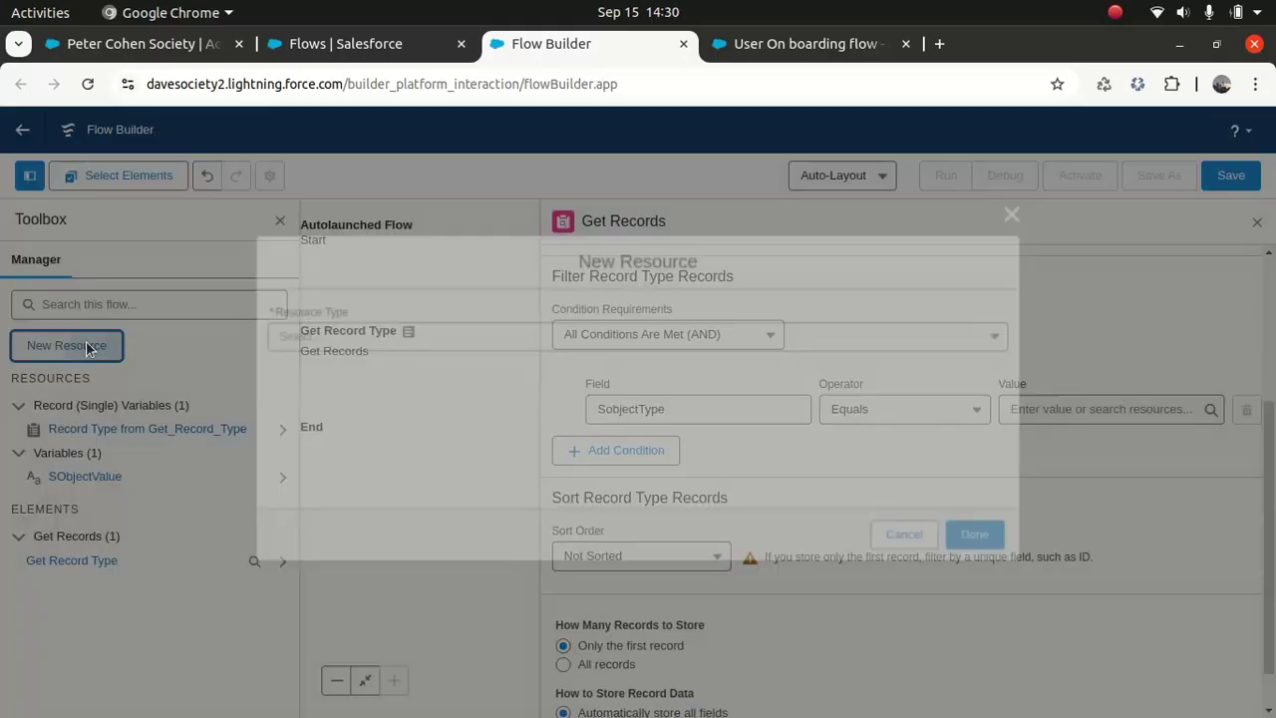
left_click(327, 336)
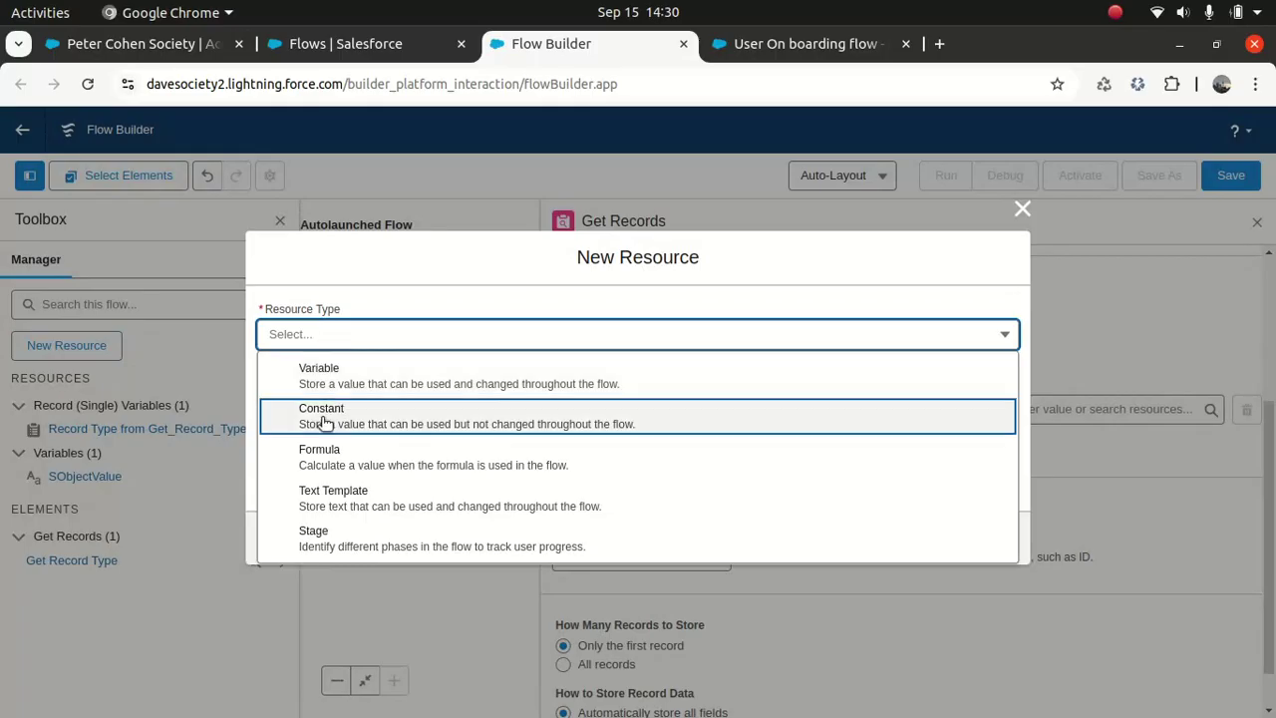
left_click(333, 369)
left_click(344, 373)
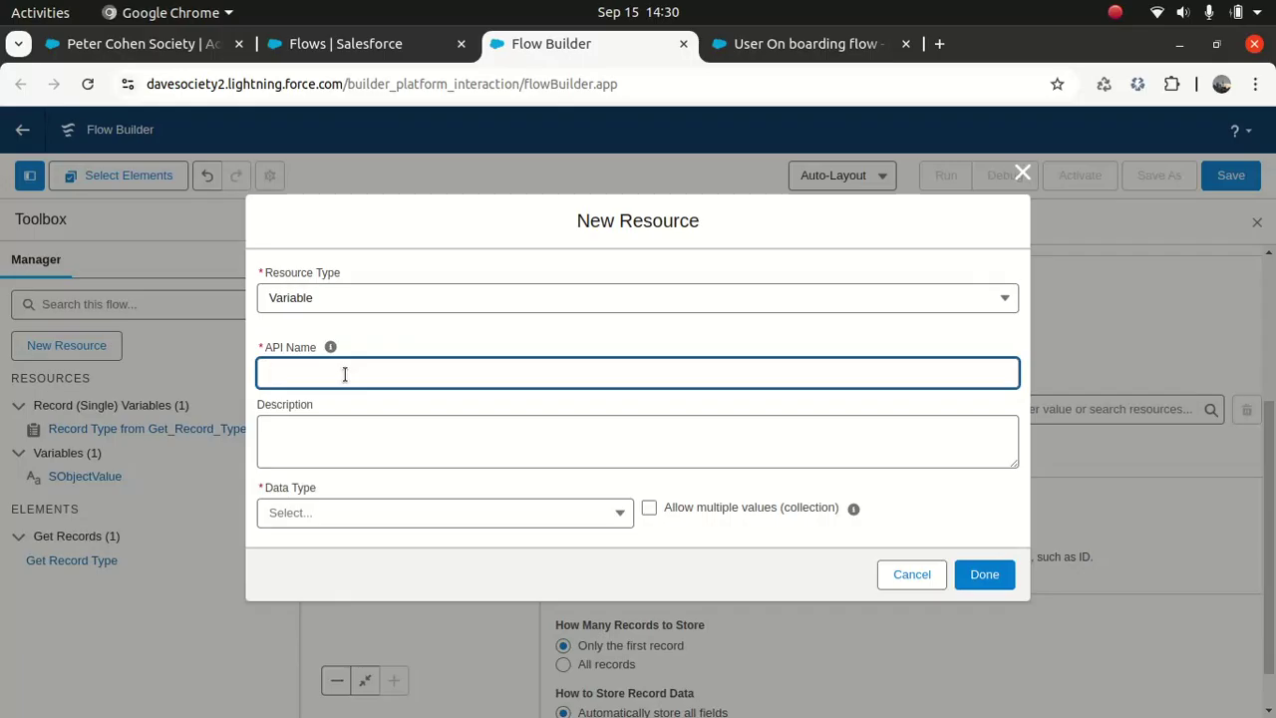
type("DeveloperName")
Step: Describe the variable as one that holds the developer name
key("Tab")
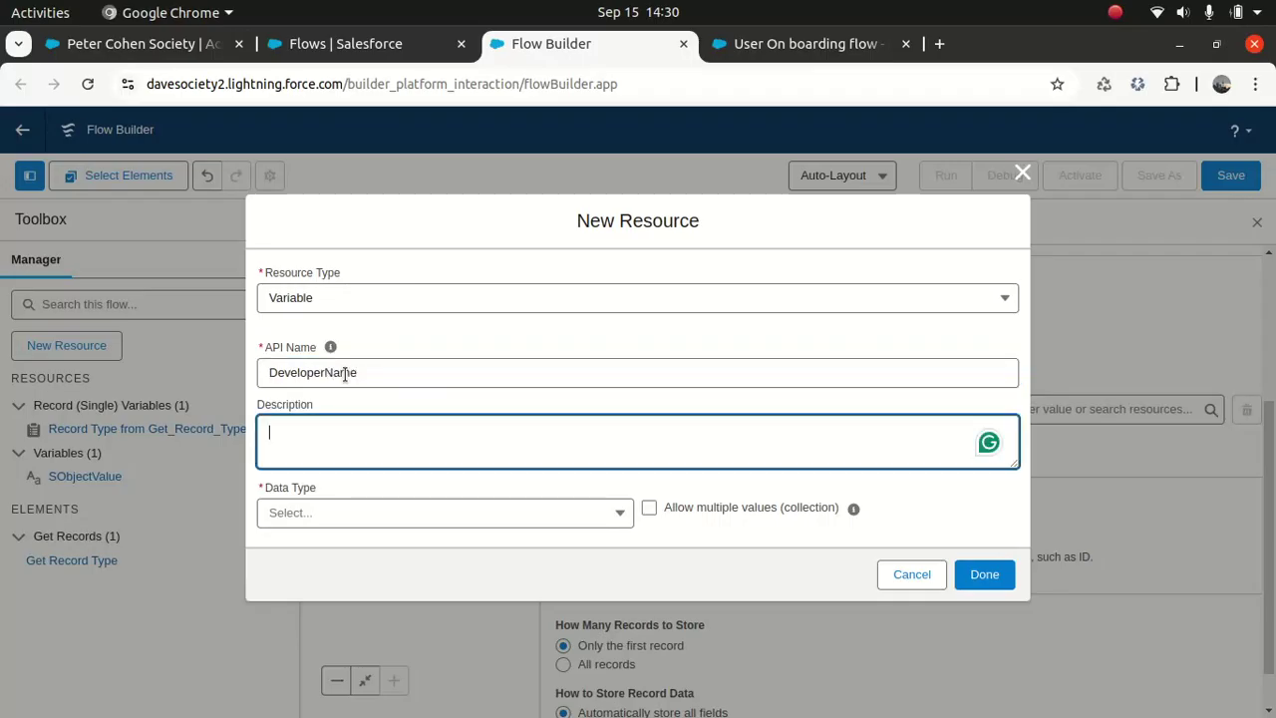
type("TH")
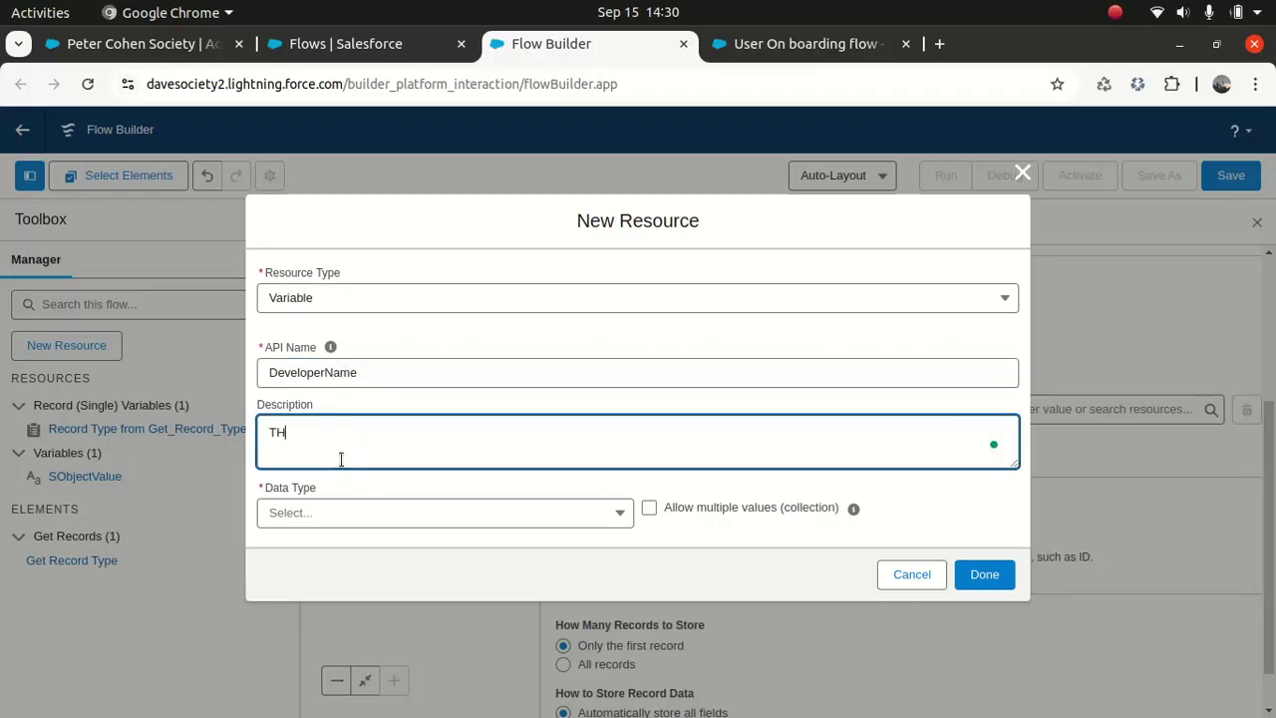
key("BackSpace")
type("his")
type(" Ca")
key("BackSpace")
key("BackSpace")
type("Variab")
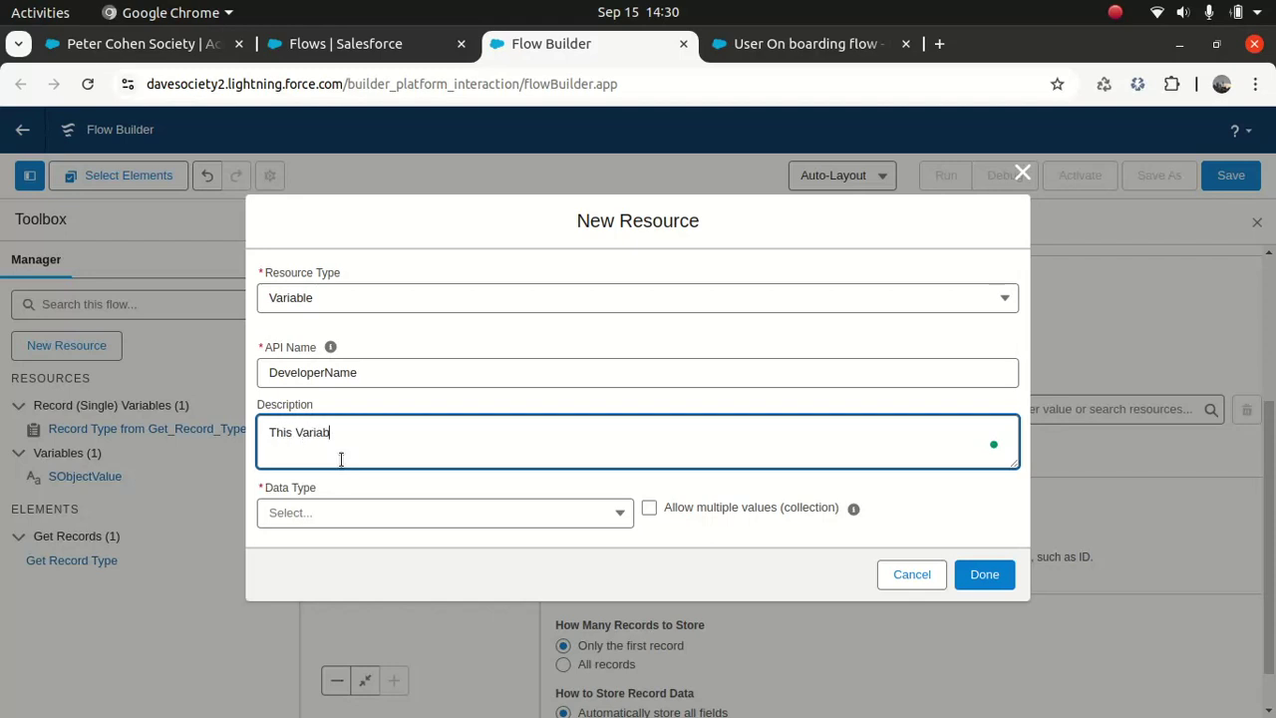
type("le hold")
type("s")
key("BackSpace")
key("BackSpace")
key("BackSpace")
key("BackSpace")
key("BackSpace")
key("BackSpace")
key("BackSpace")
key("BackSpace")
key("BackSpace")
key("BackSpace")
key("BackSpace")
key("BackSpace")
key("BackSpace")
key("BackSpace")
type("varoa")
key("BackSpace")
type("iable ")
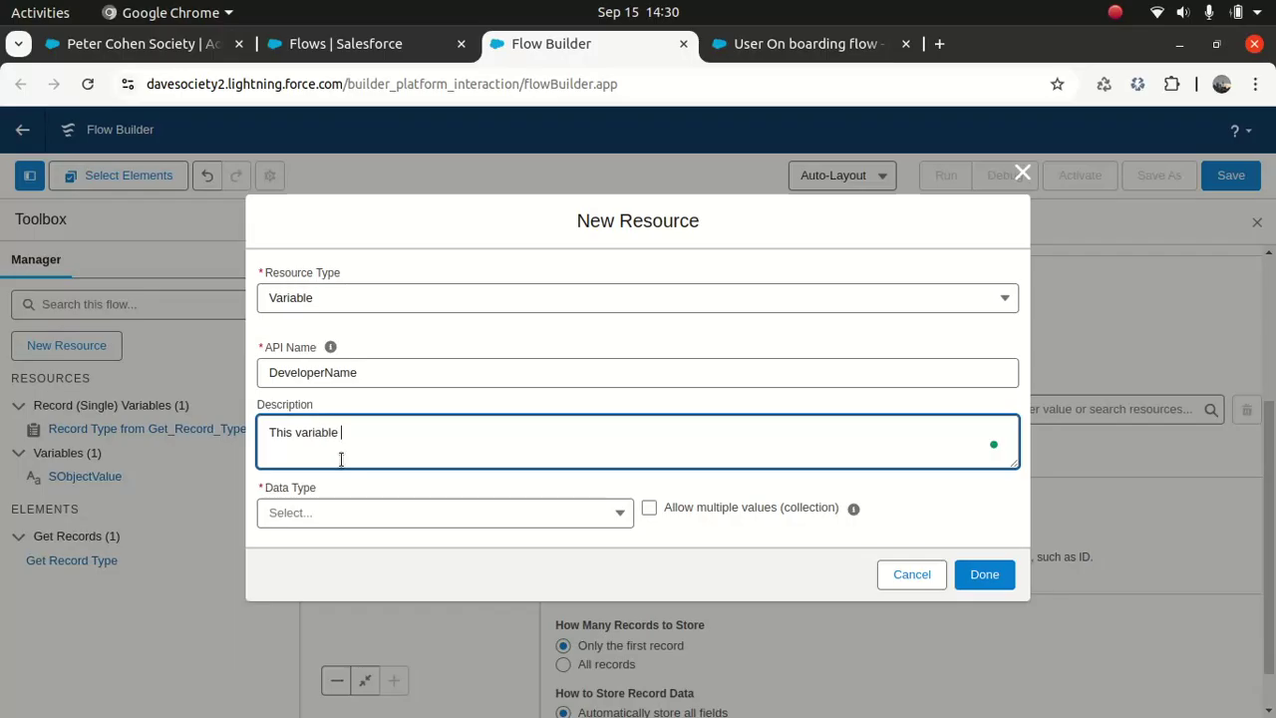
type("holds the developer name")
Step: Make DeveloperName Text and available for input, correct the description to developer's, and save
left_click(422, 522)
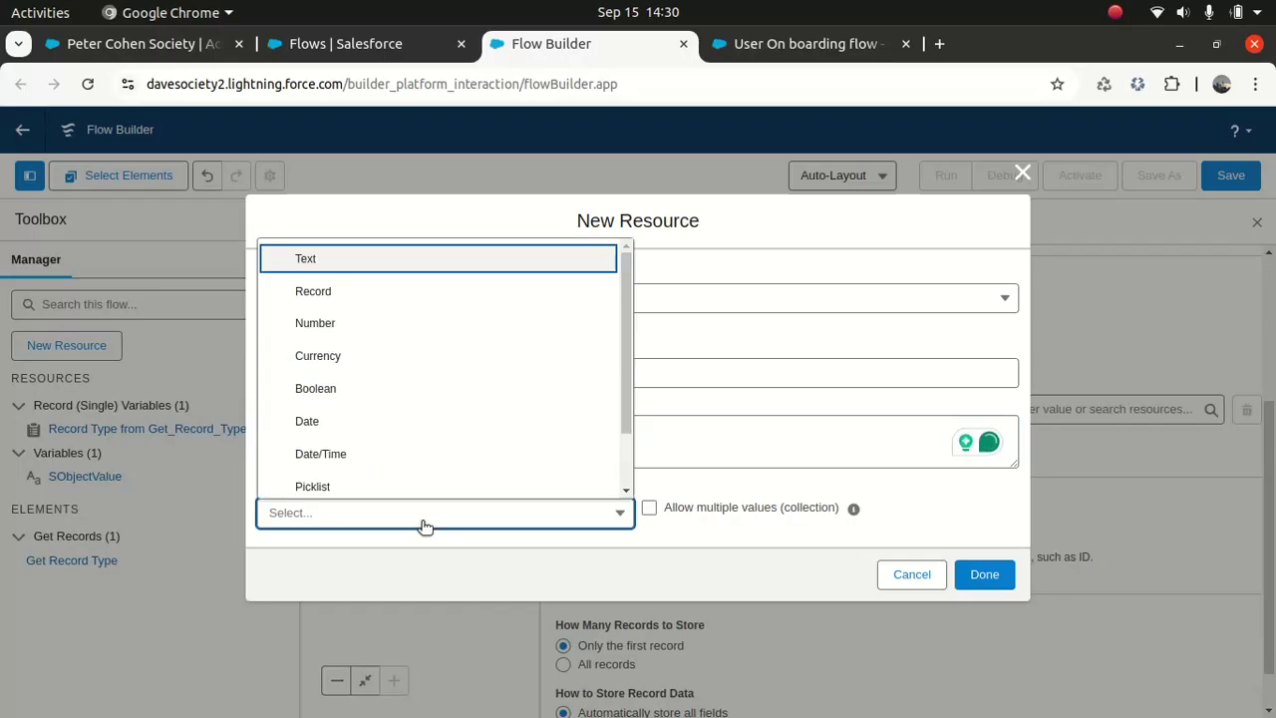
left_click(351, 272)
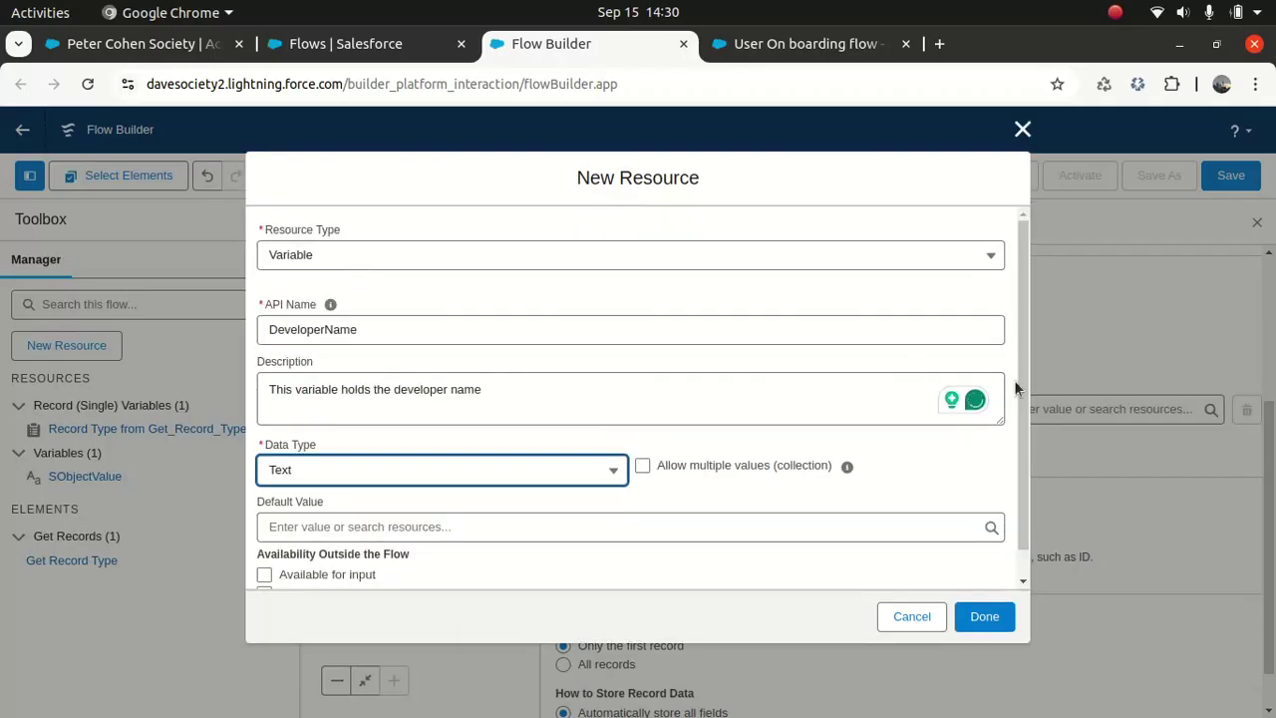
left_click_drag(1018, 369, 1011, 485)
left_click(264, 545)
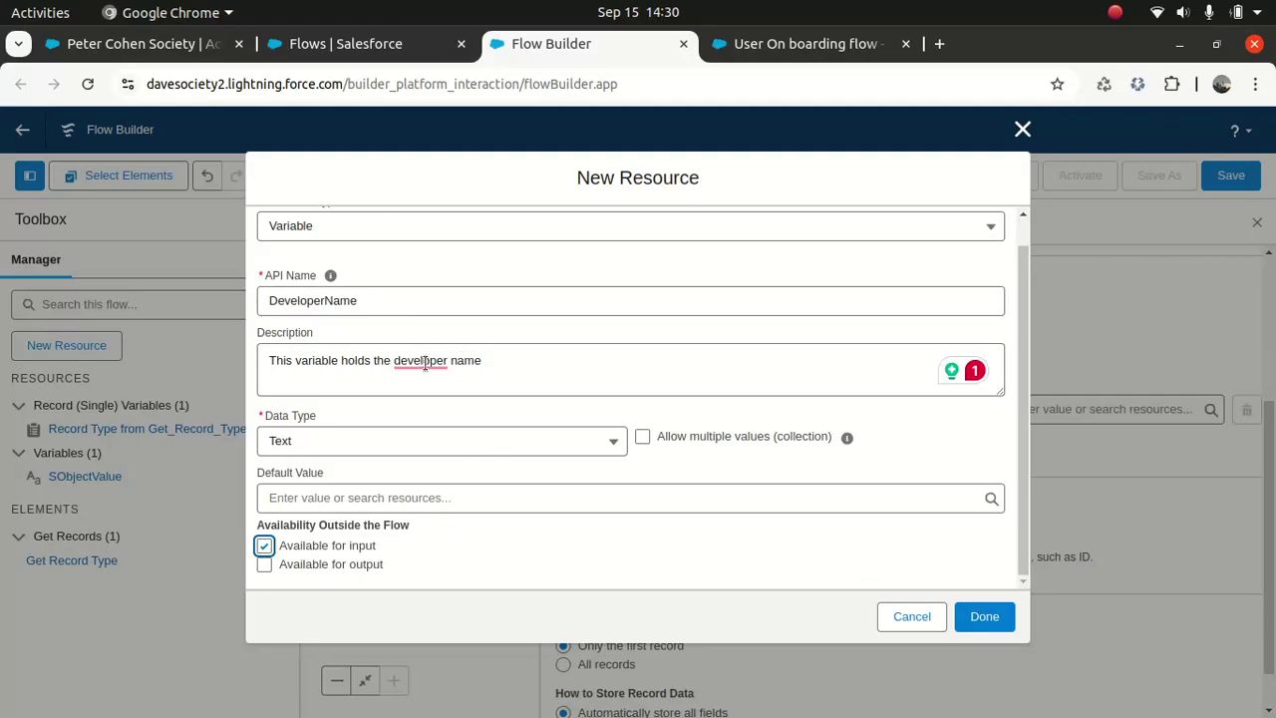
mouse_move(427, 363)
left_click(435, 410)
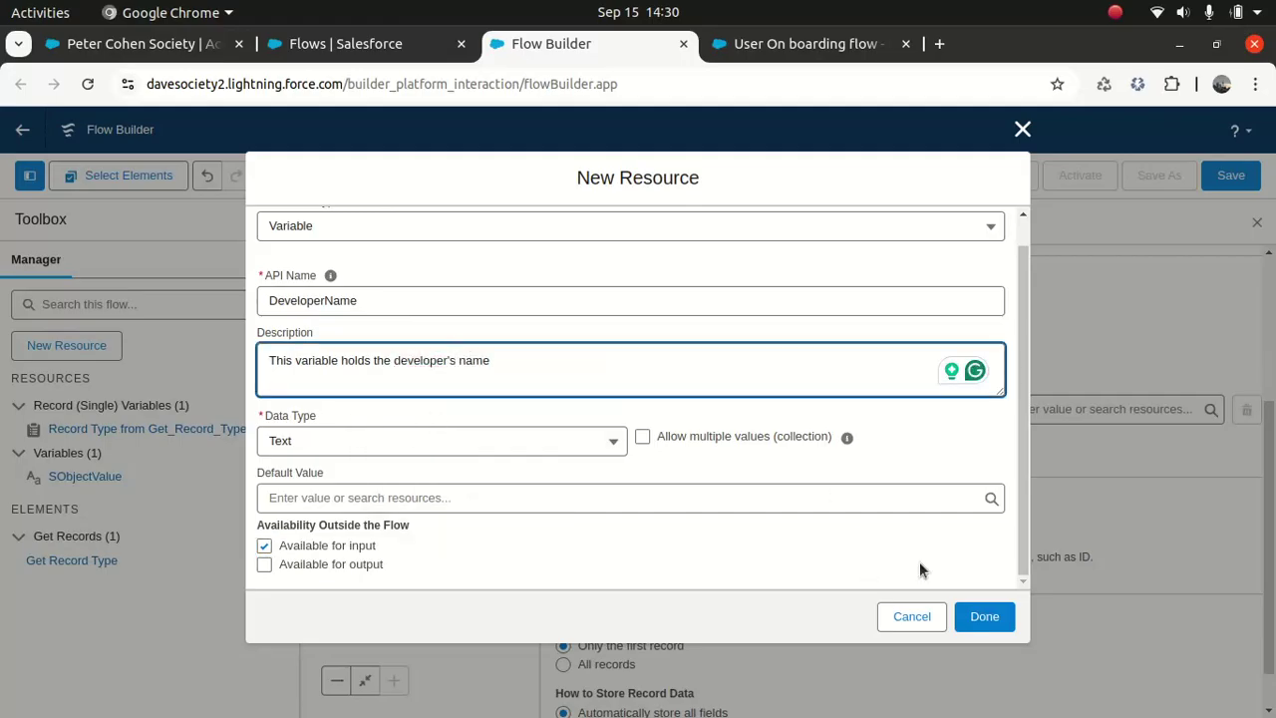
left_click(987, 622)
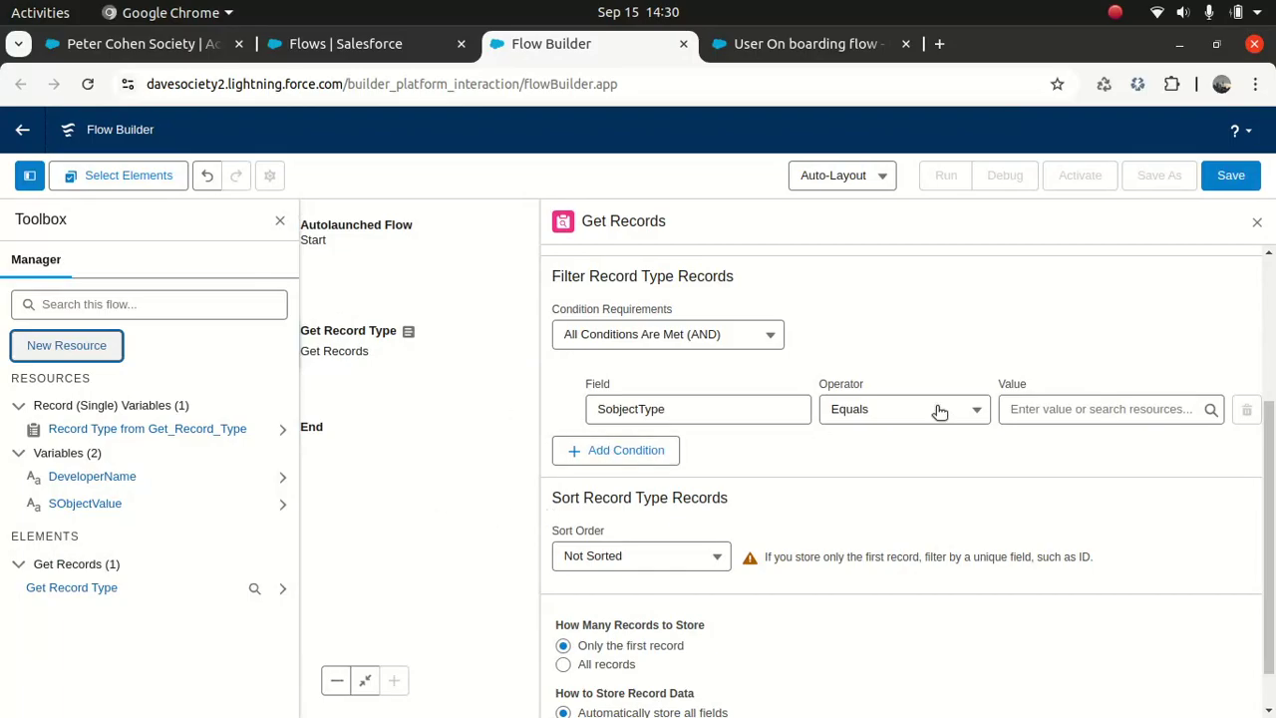
Step: Compare SobjectType against the SObjectValue variable and add a second condition on DeveloperName
left_click(1059, 408)
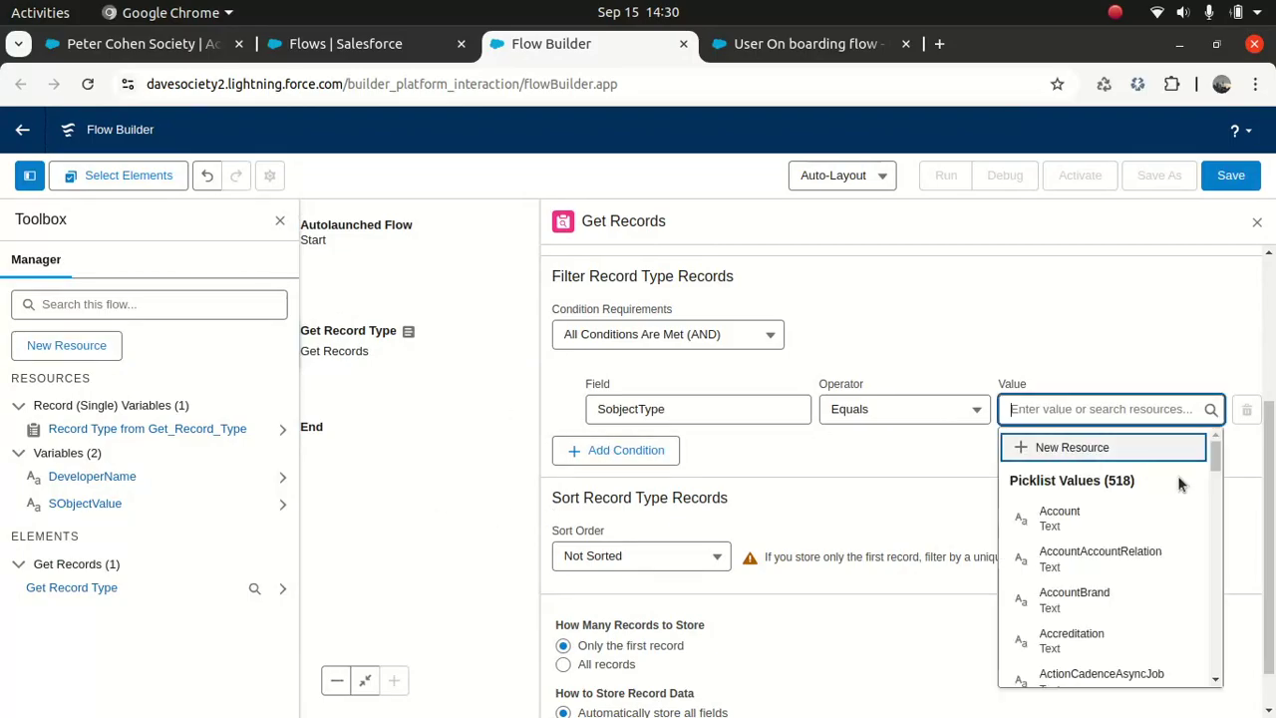
type("sob")
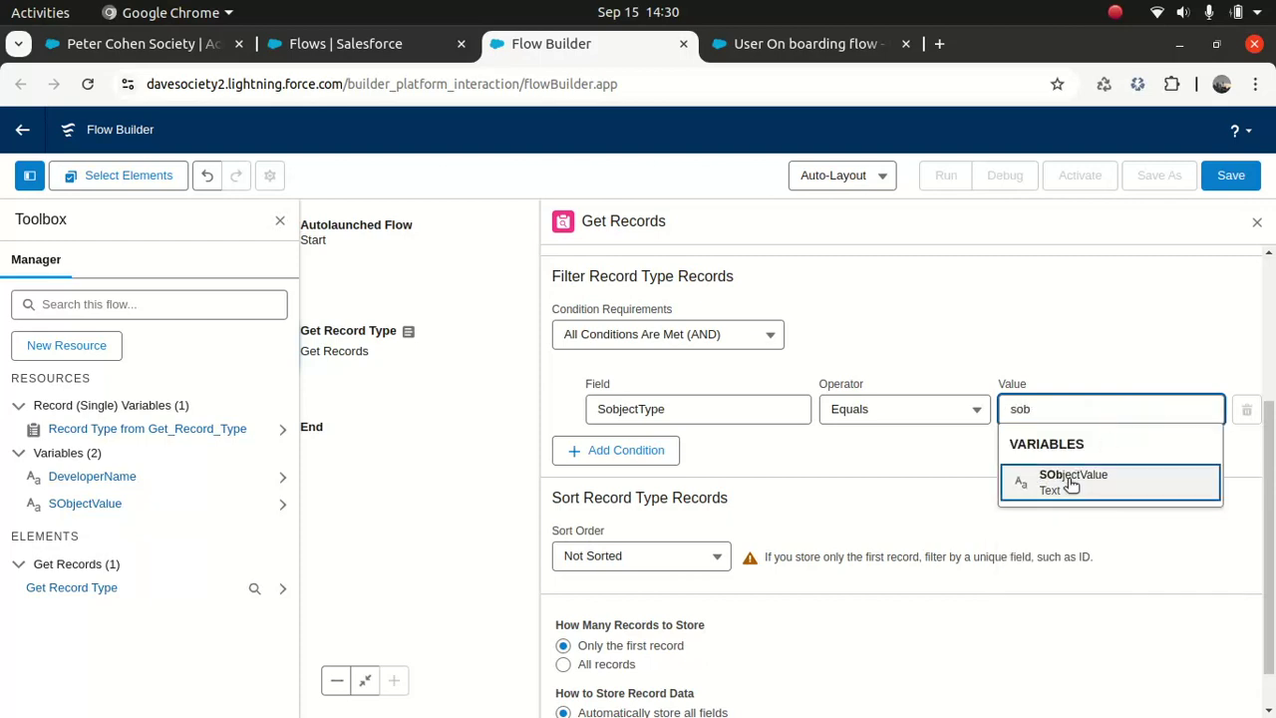
left_click(1067, 479)
left_click(643, 457)
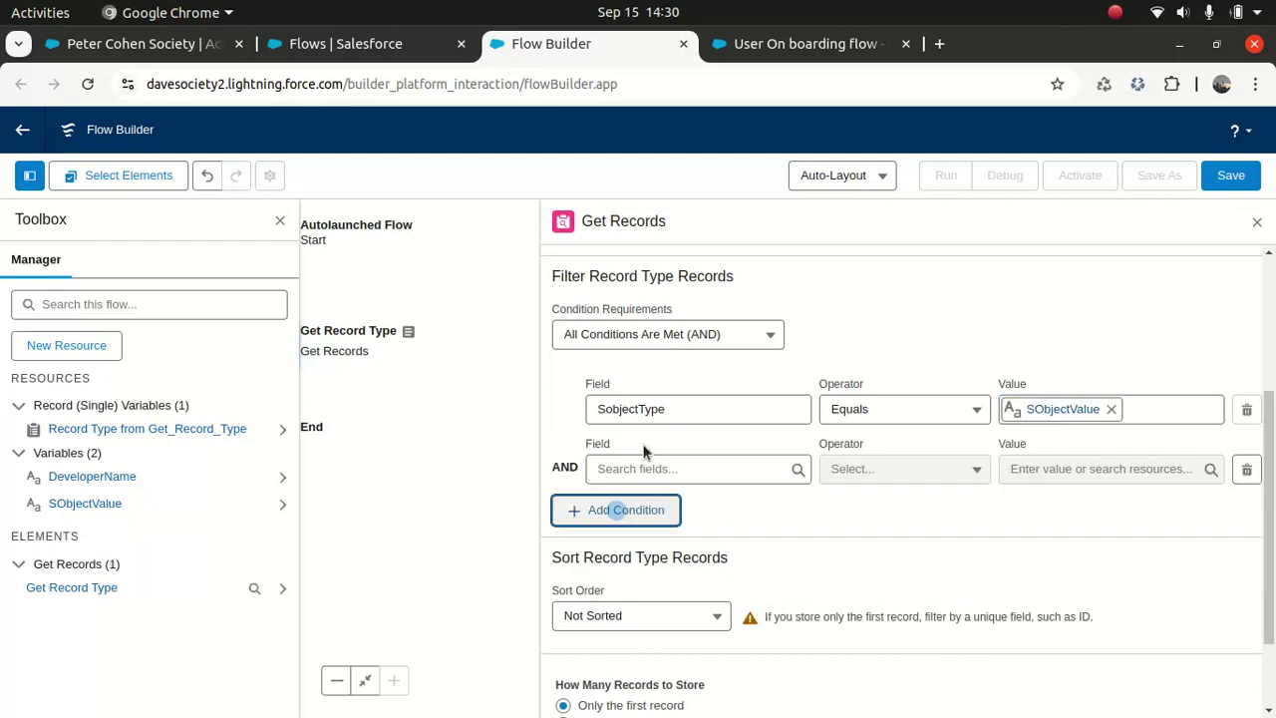
left_click(685, 470)
type("devel")
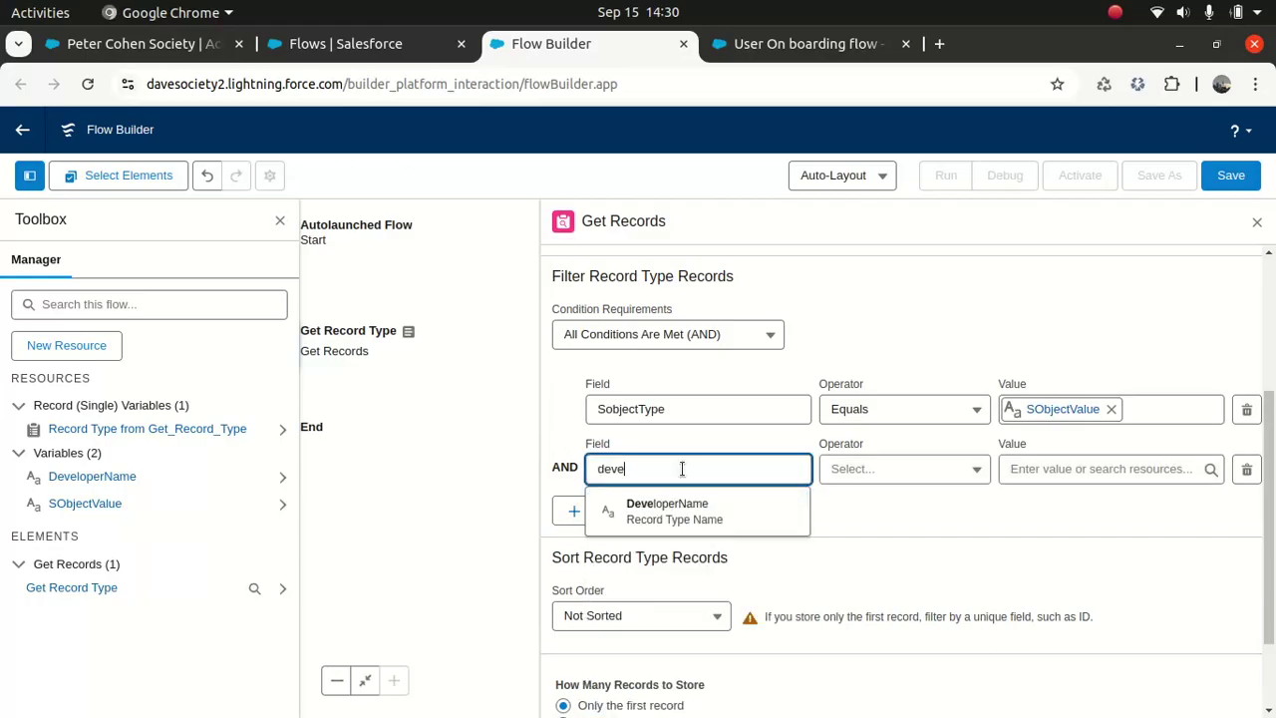
left_click(684, 514)
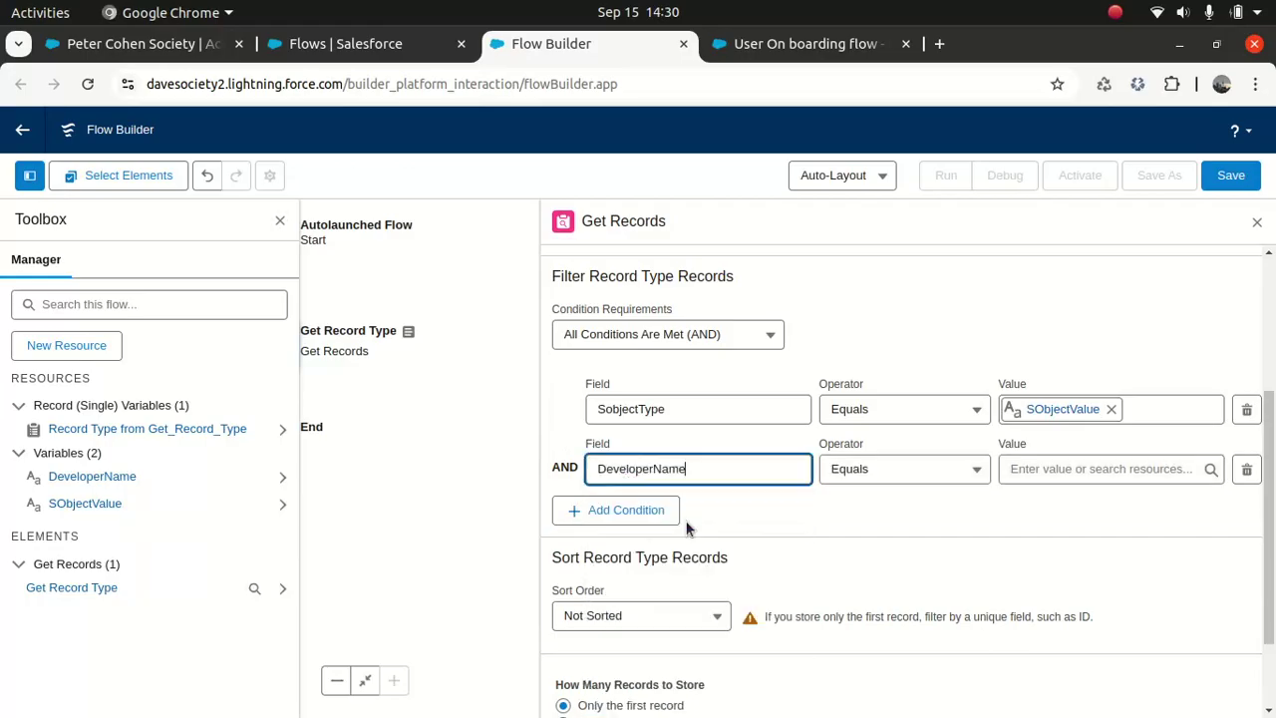
Step: Set the DeveloperName condition's value to the DeveloperName variable
left_click(1096, 470)
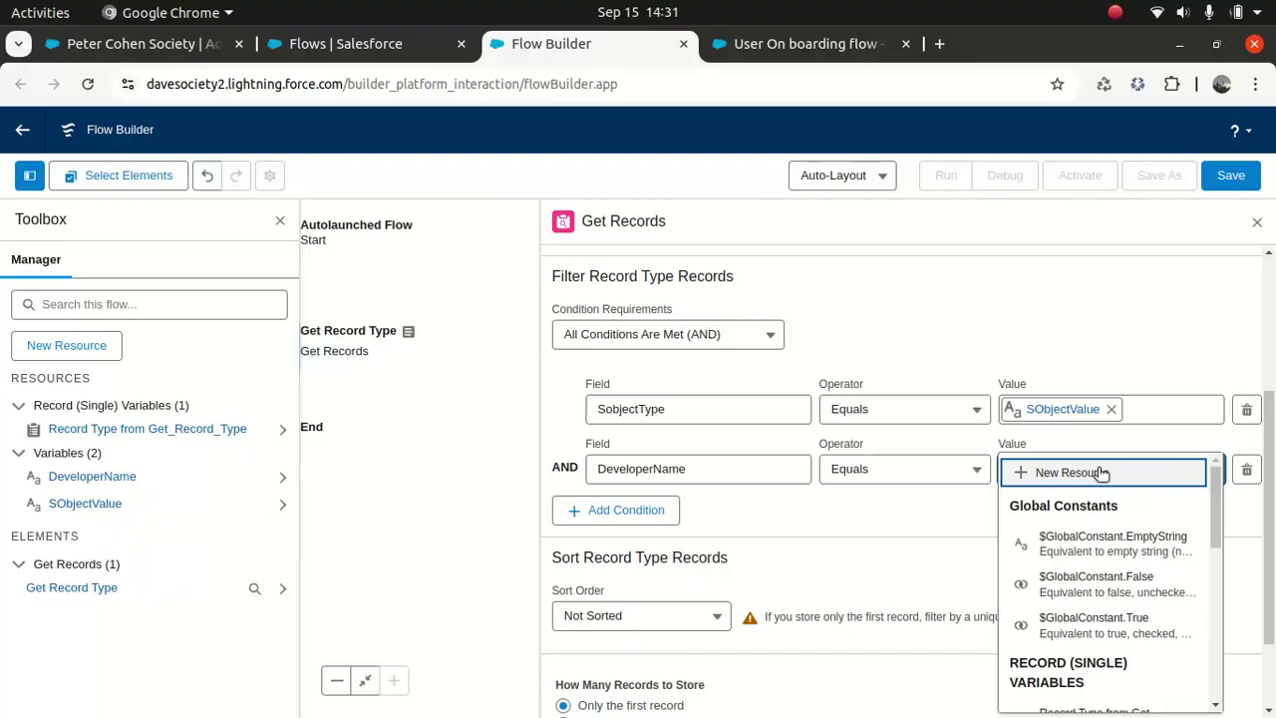
type("e")
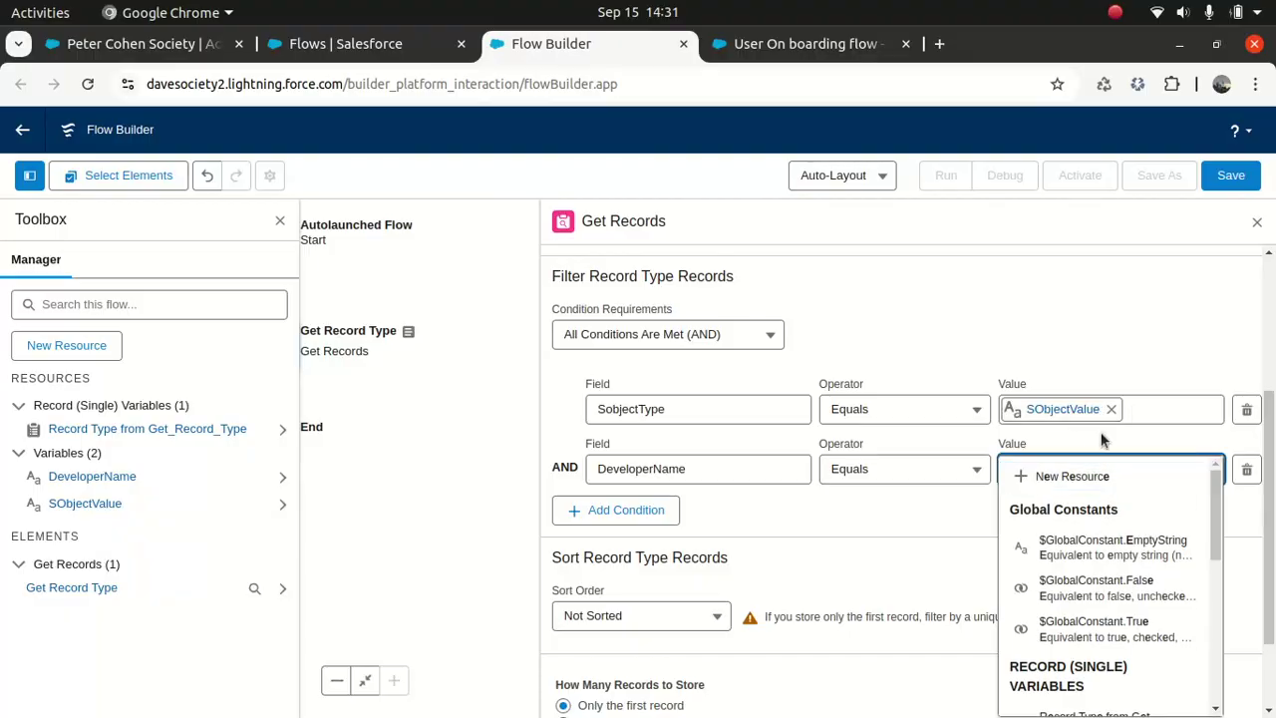
left_click(953, 530)
left_click(1045, 472)
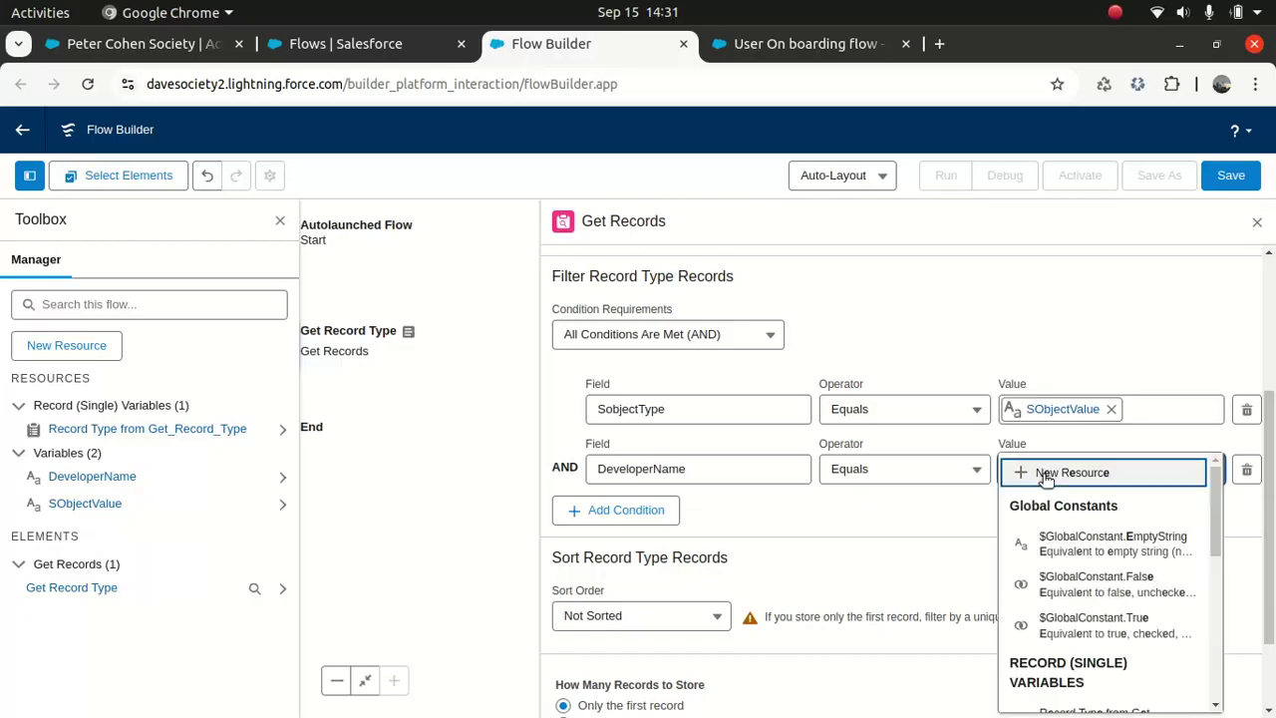
key("BackSpace")
type("deve")
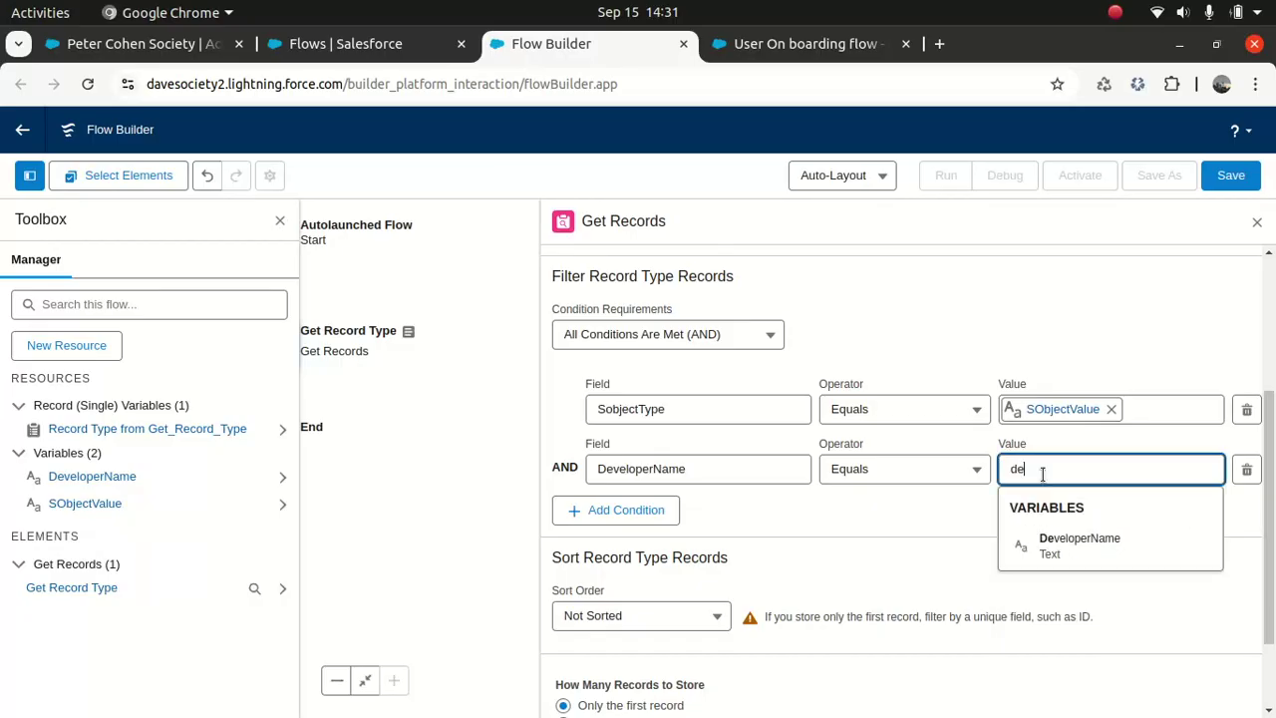
left_click(1068, 548)
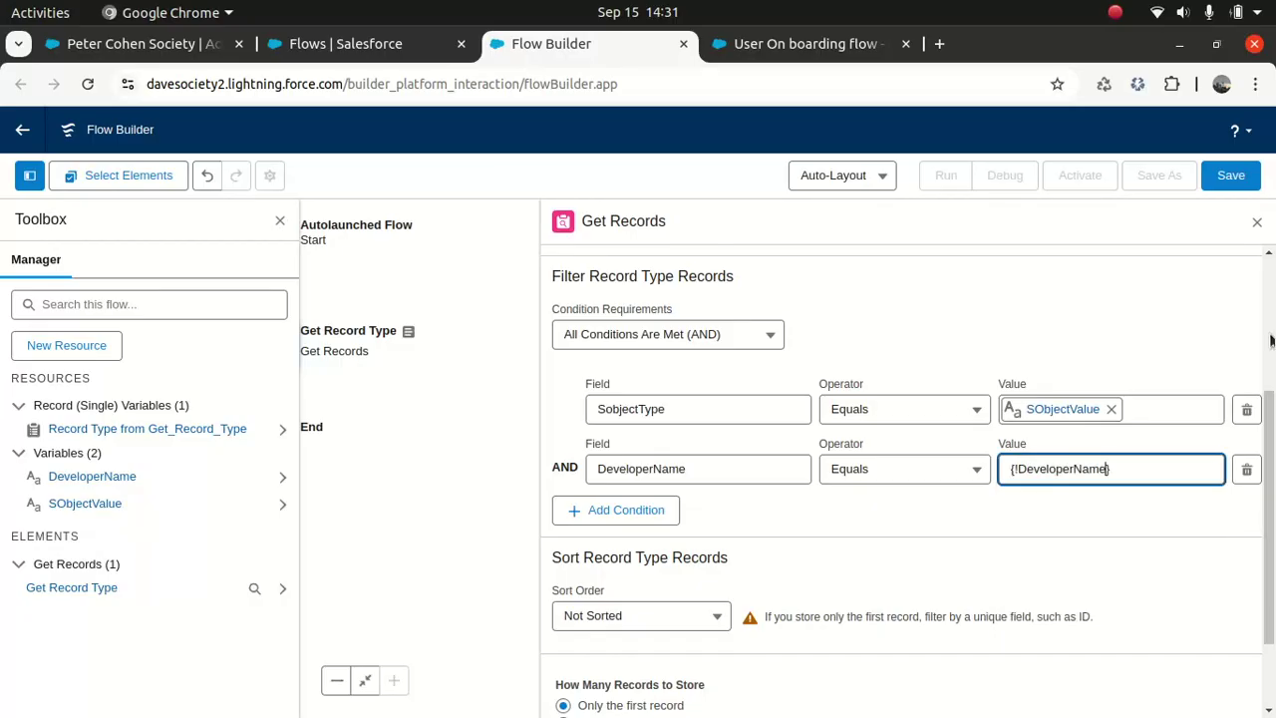
Step: Switch back to automatically storing all fields, confirm Delete, and start saving the flow
scroll(1250, 558, "down", 2)
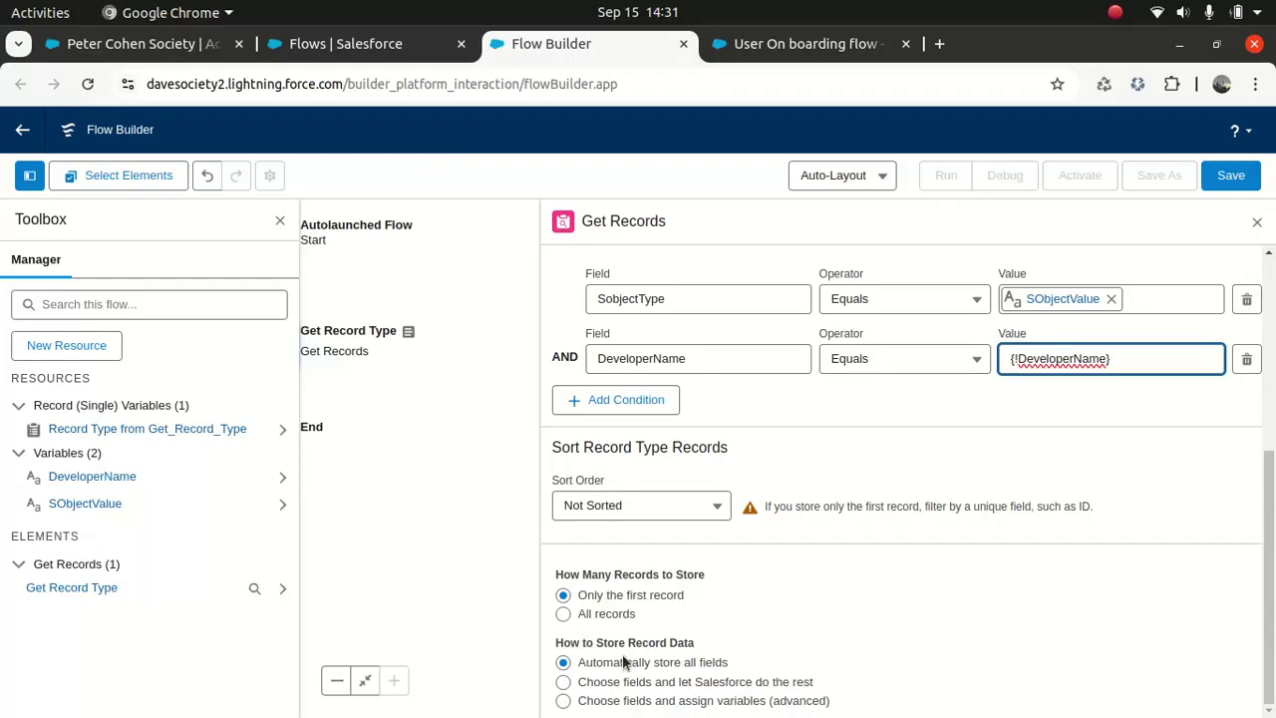
left_click(565, 684)
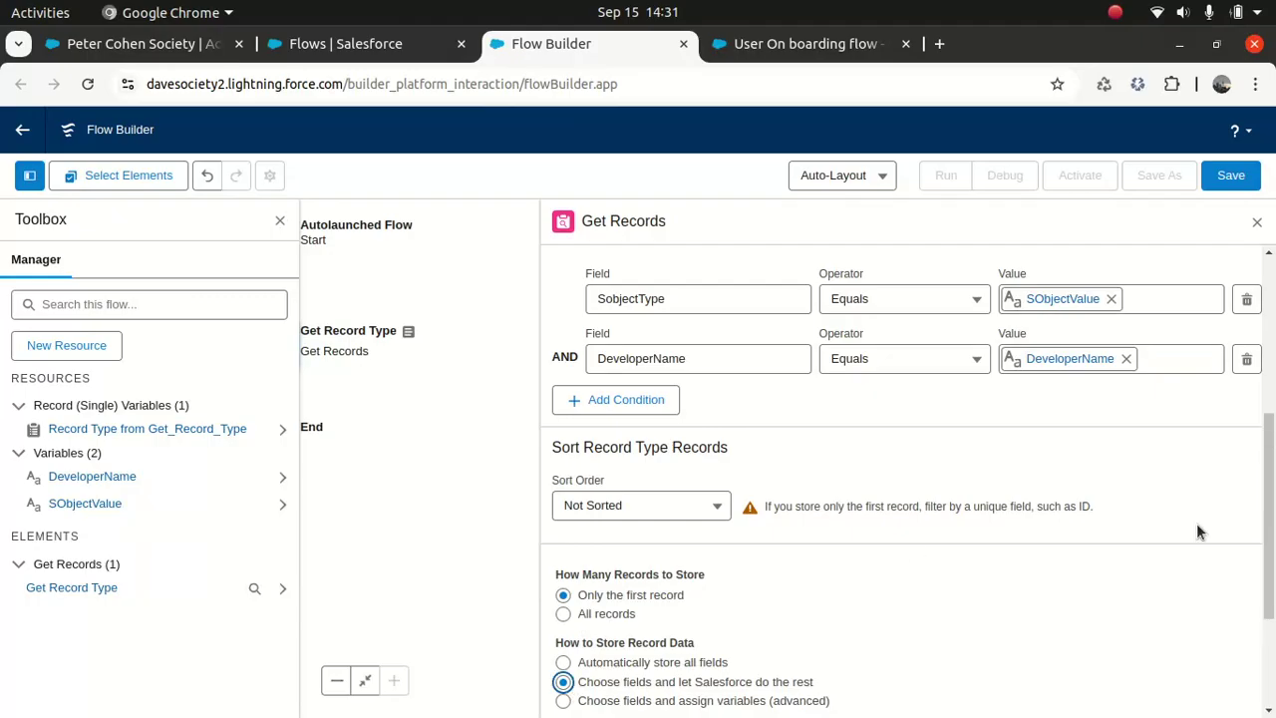
scroll(1266, 618, "down", 3)
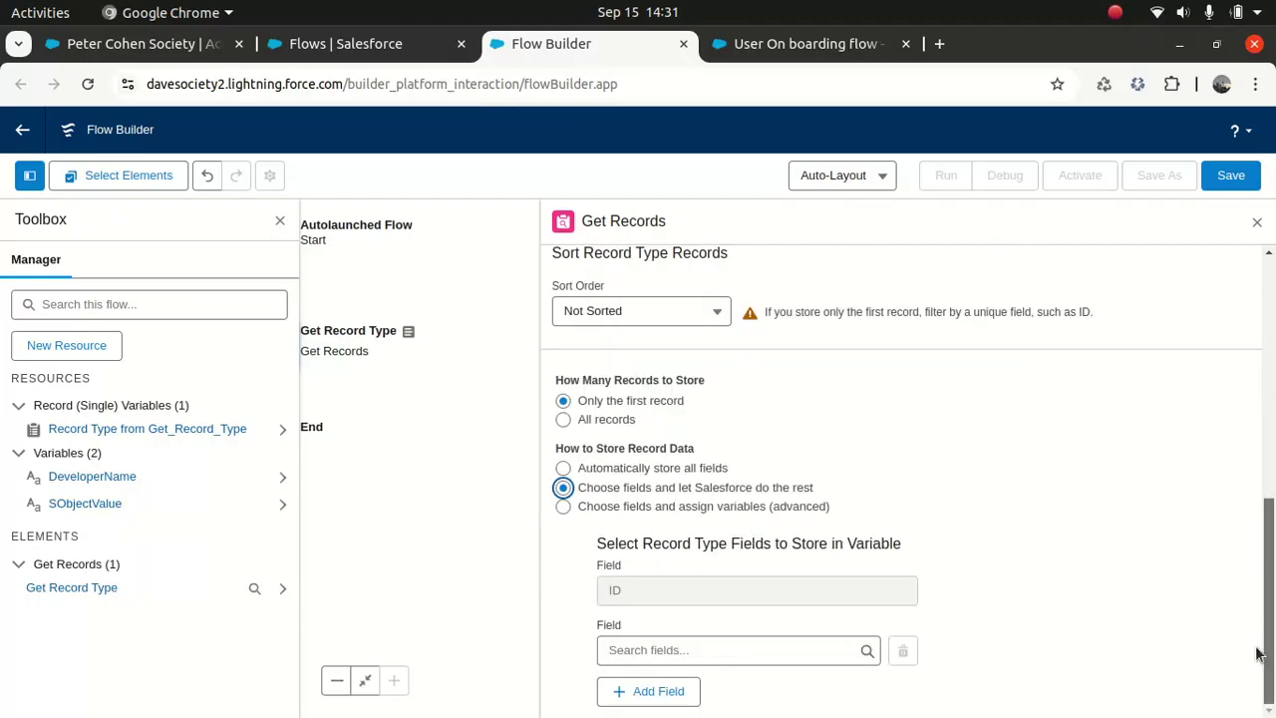
left_click(564, 469)
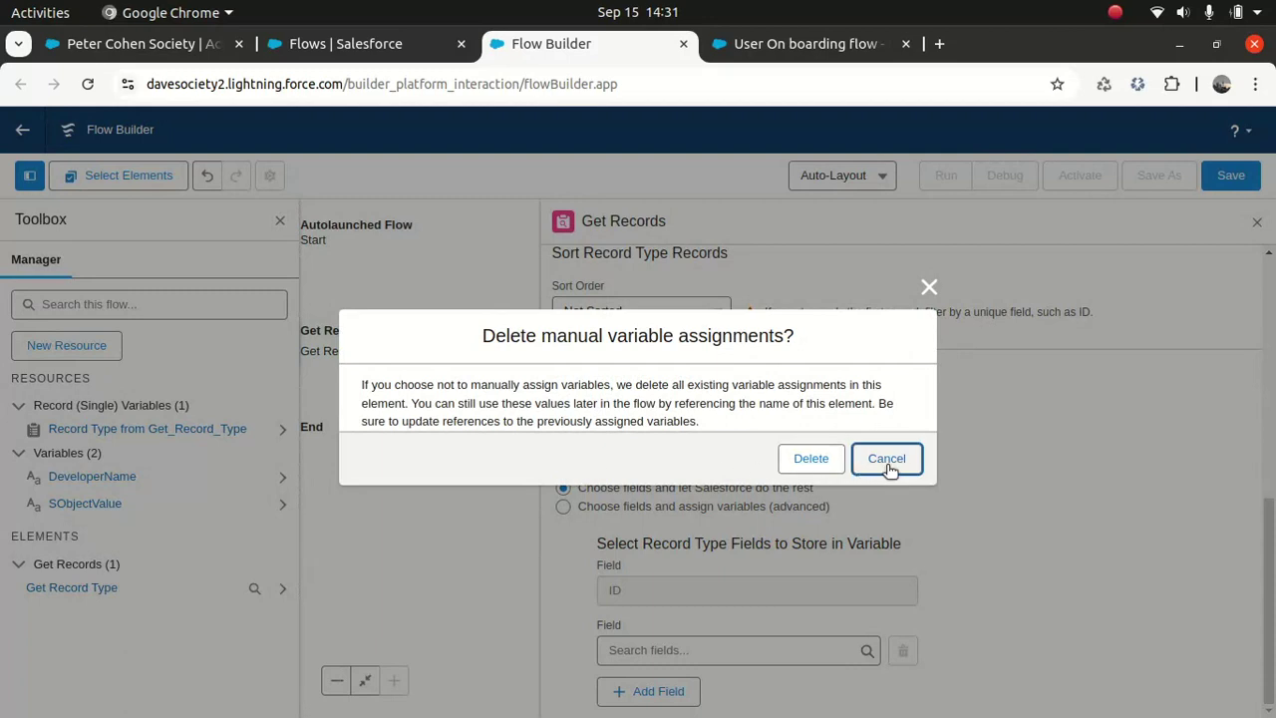
left_click(803, 458)
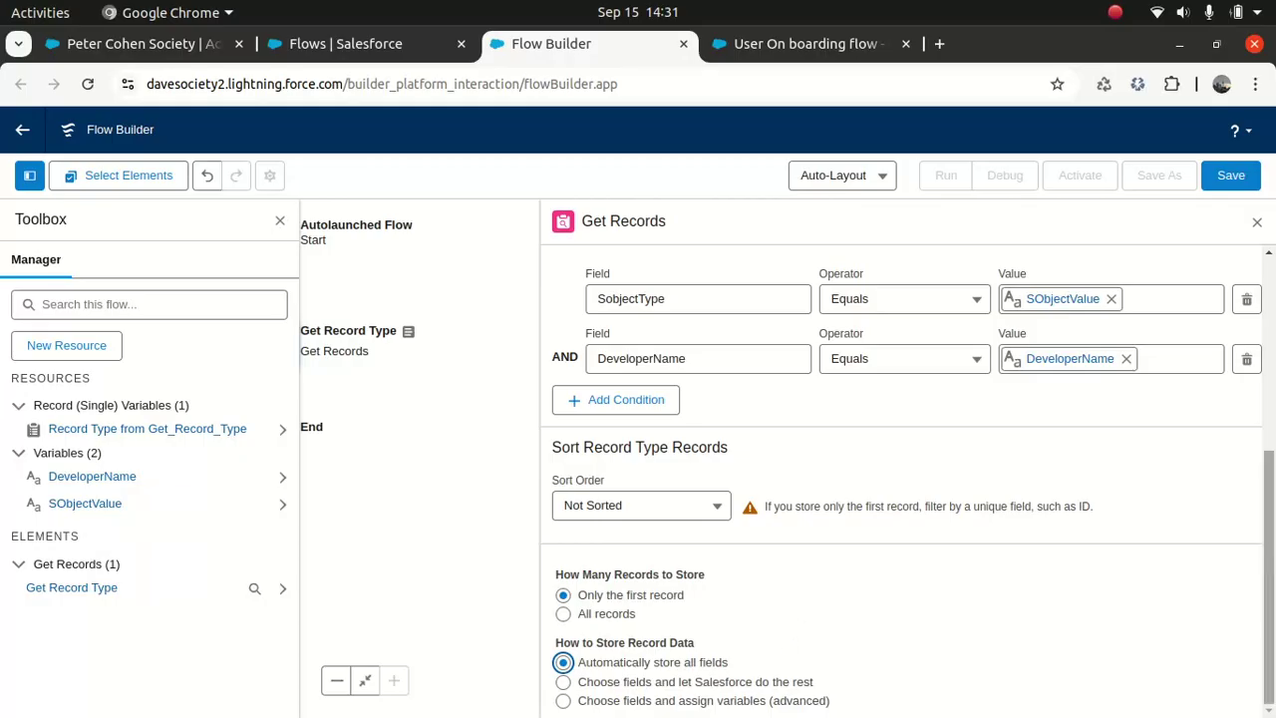
mouse_move(1271, 572)
left_mouse_down()
mouse_move(1272, 511)
mouse_move(1272, 576)
left_mouse_up()
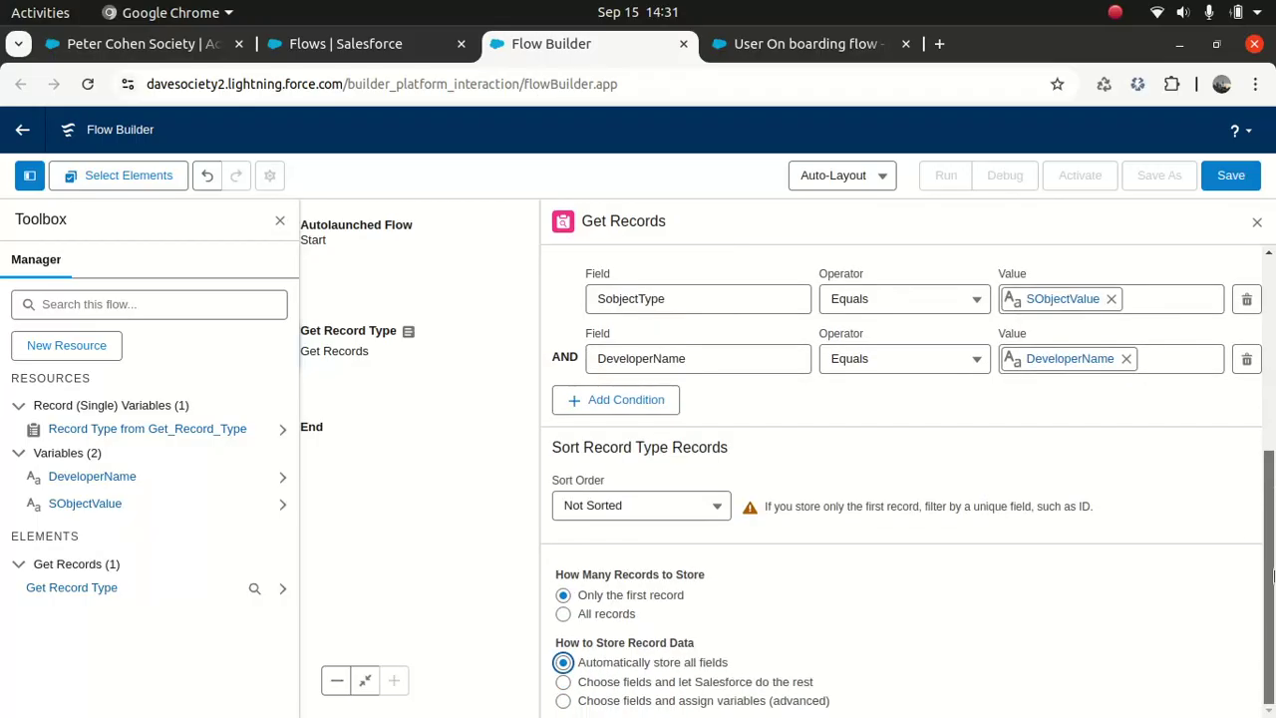
left_click(1229, 174)
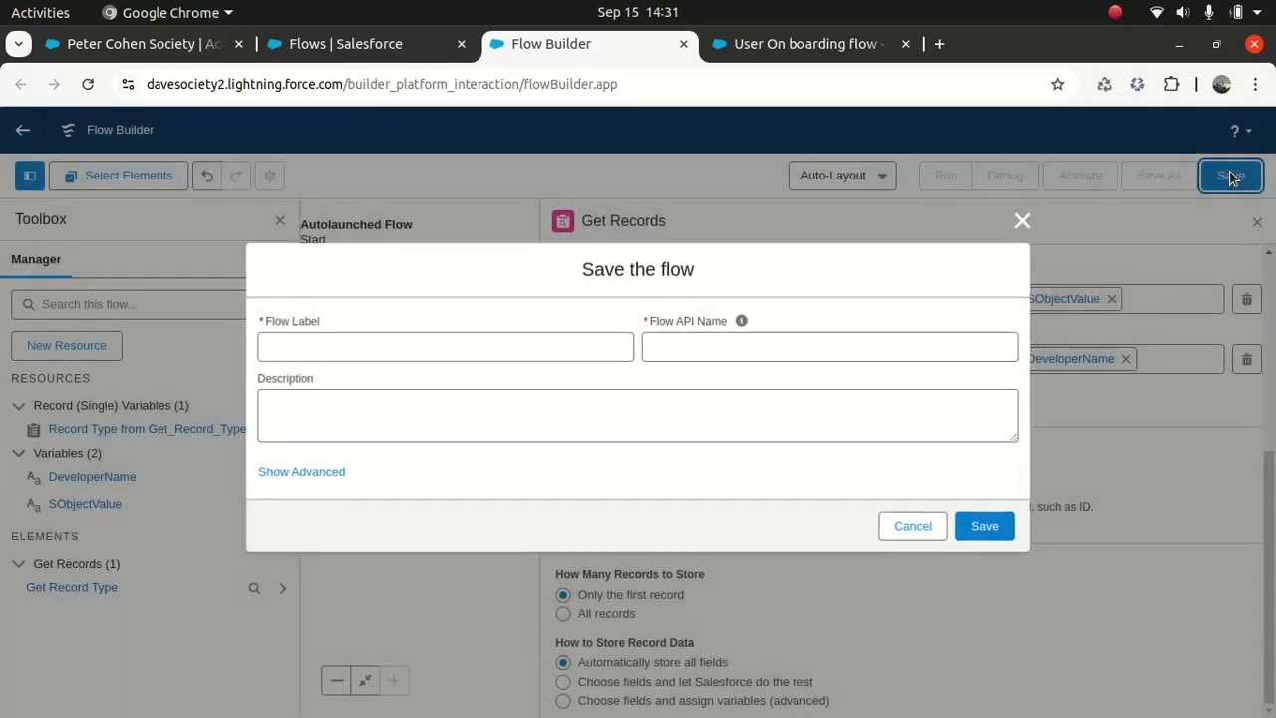
Step: Save the flow as 'Get Record Type Id' with a description saying it returns the record type Id
left_click(470, 345)
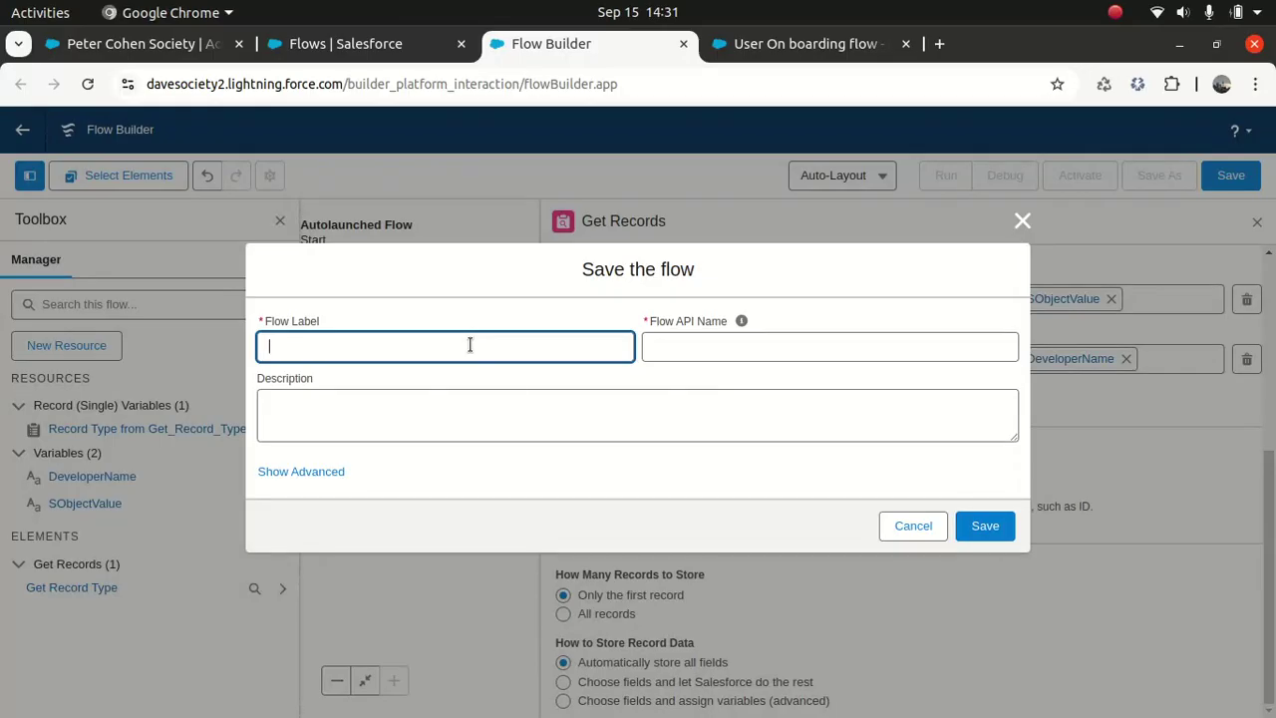
type("Get Record Type Id")
key("Tab")
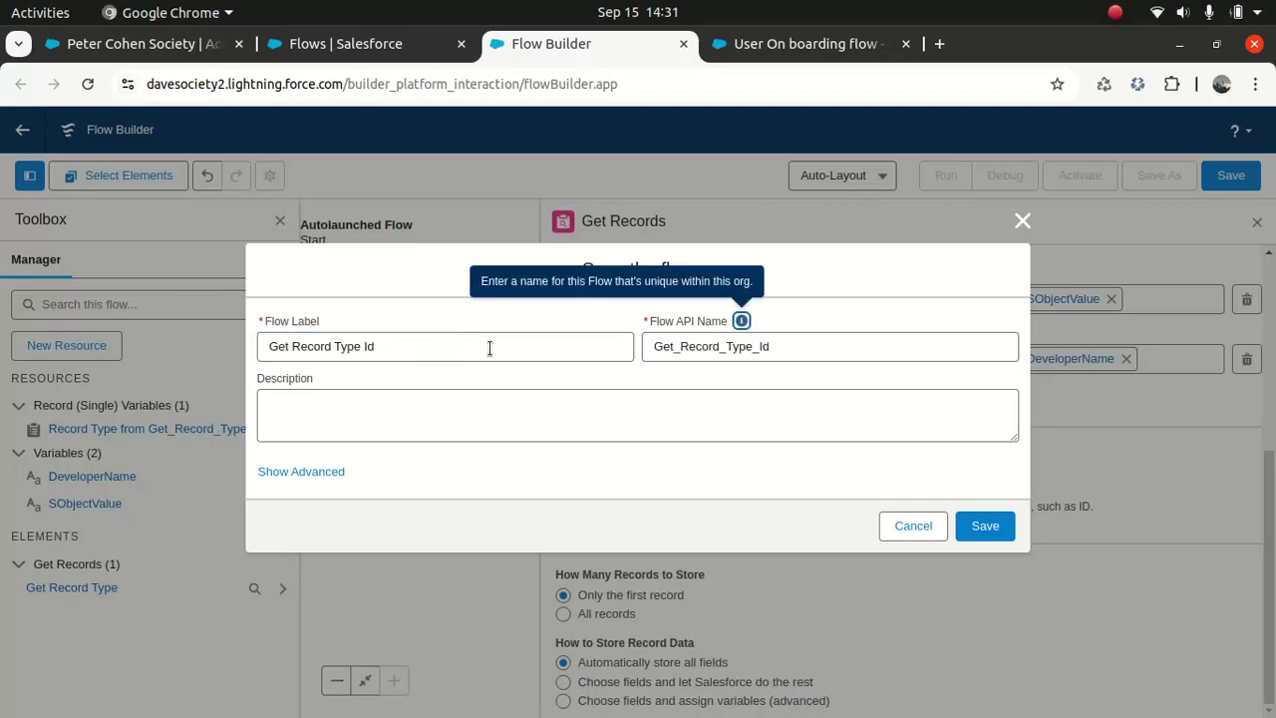
left_click(362, 416)
type("Thi")
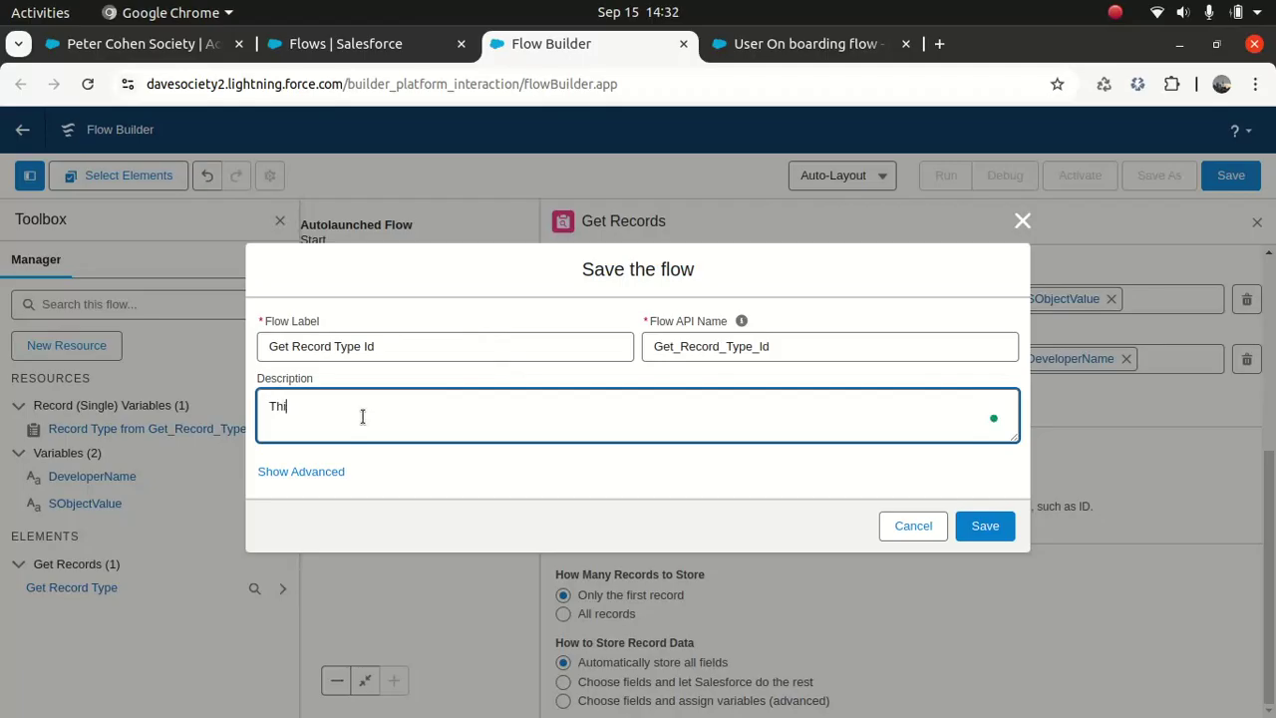
type("s flow will return record type Id based o")
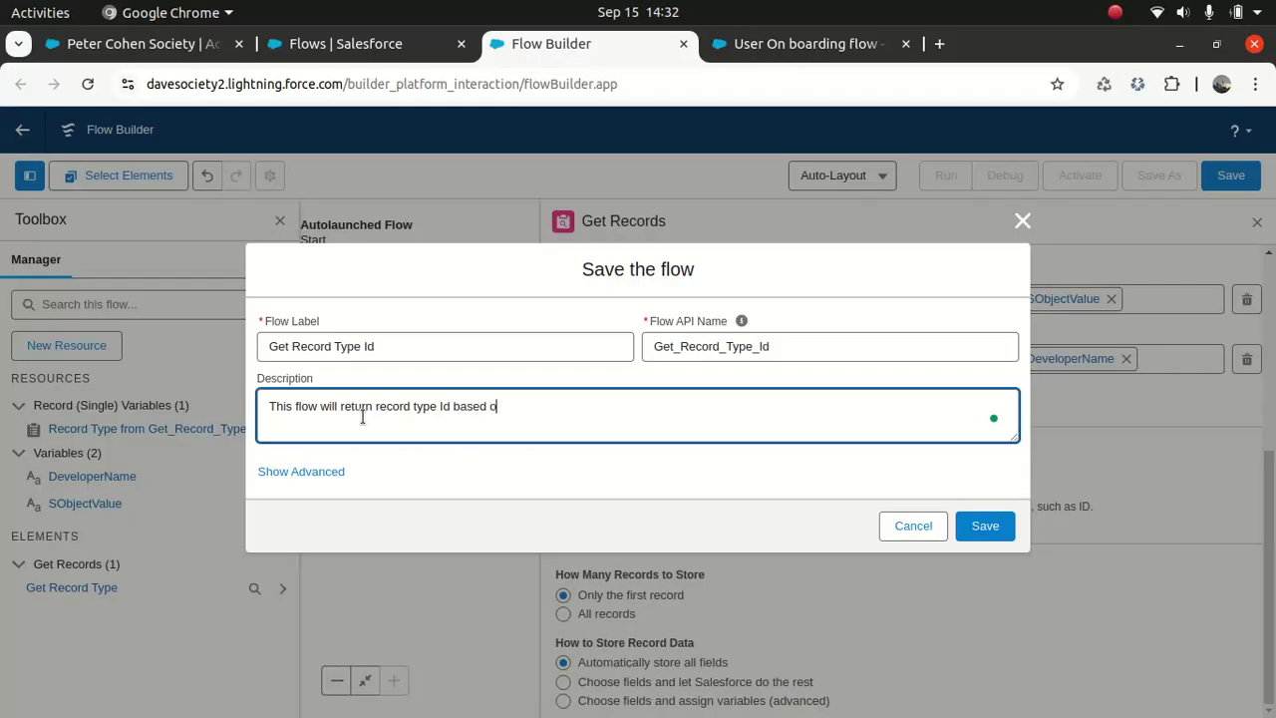
type("n the object type specific")
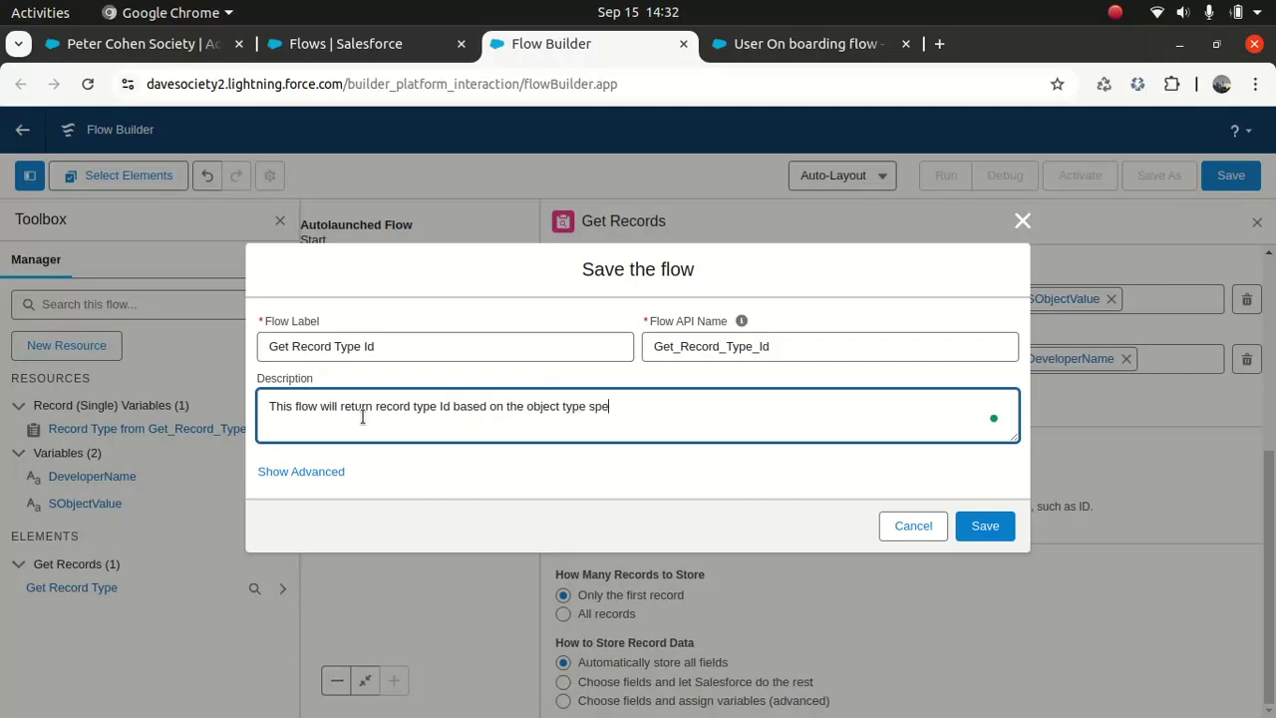
key("BackSpace")
key("BackSpace")
type("ed ")
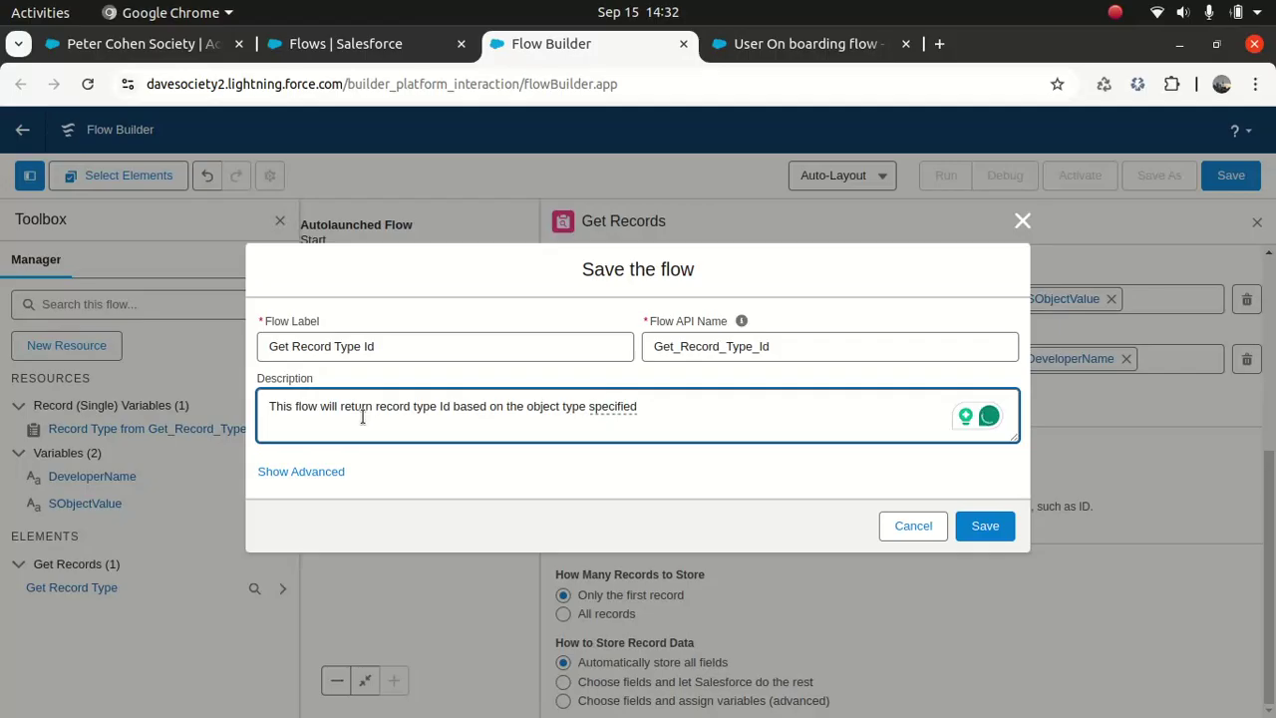
type("f")
key("BackSpace")
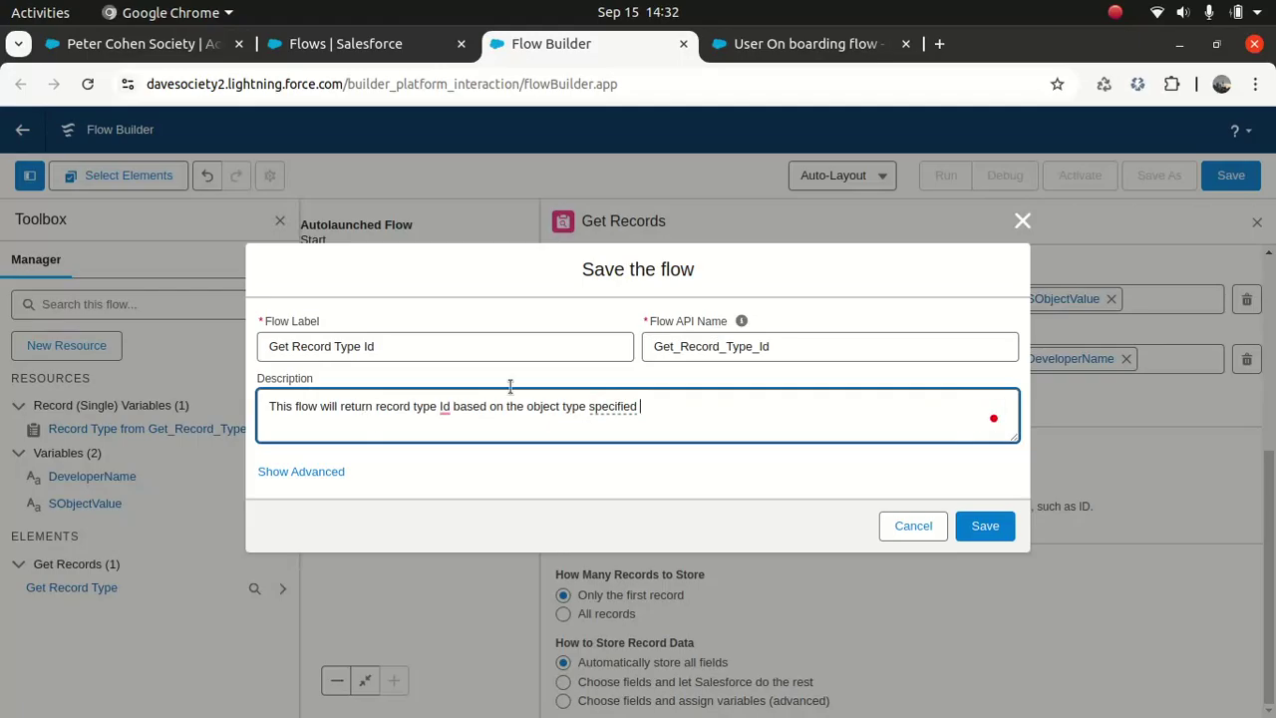
left_click(971, 529)
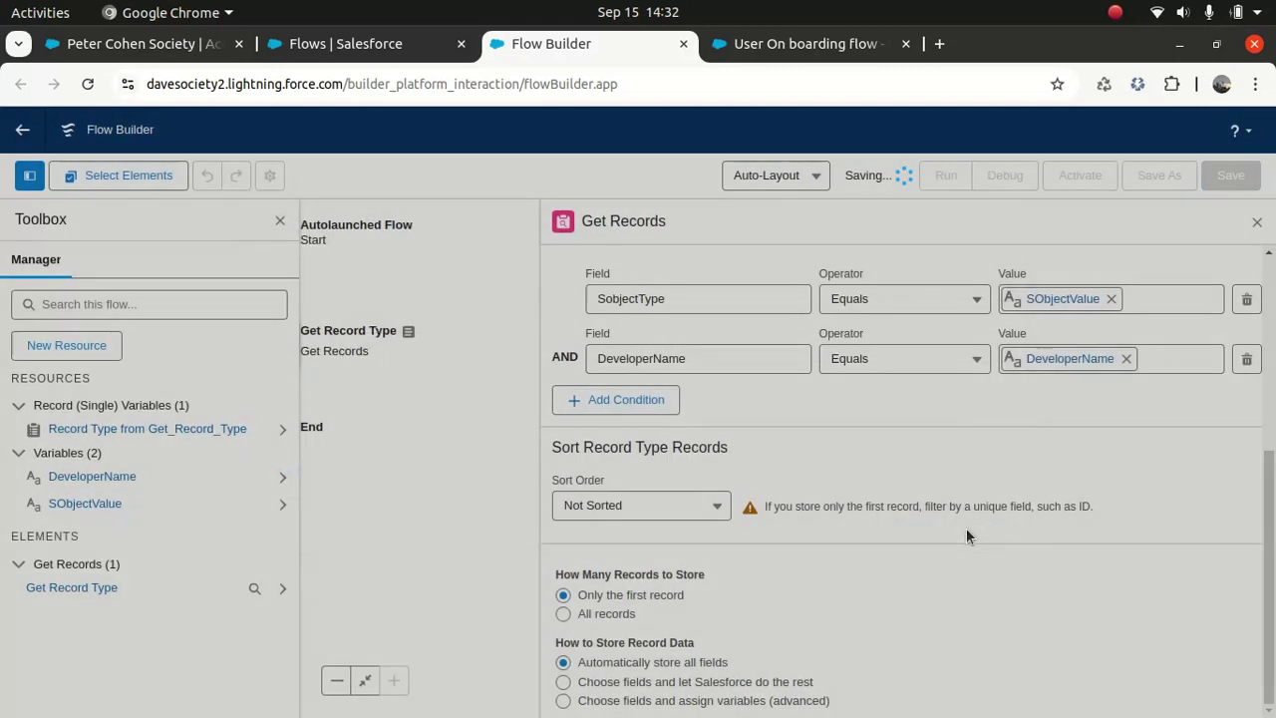
left_click(1256, 221)
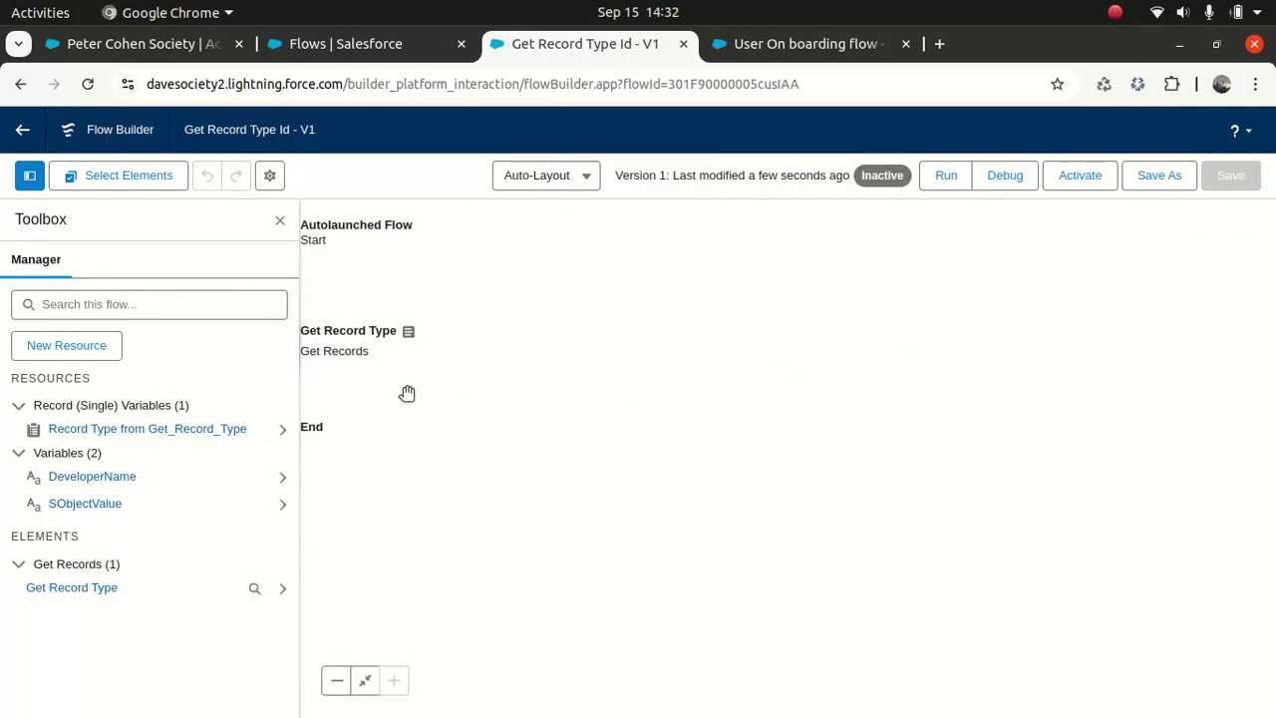
Step: Start a New Resource from the Toolbox and bring up its Resource Type choices
left_click(281, 221)
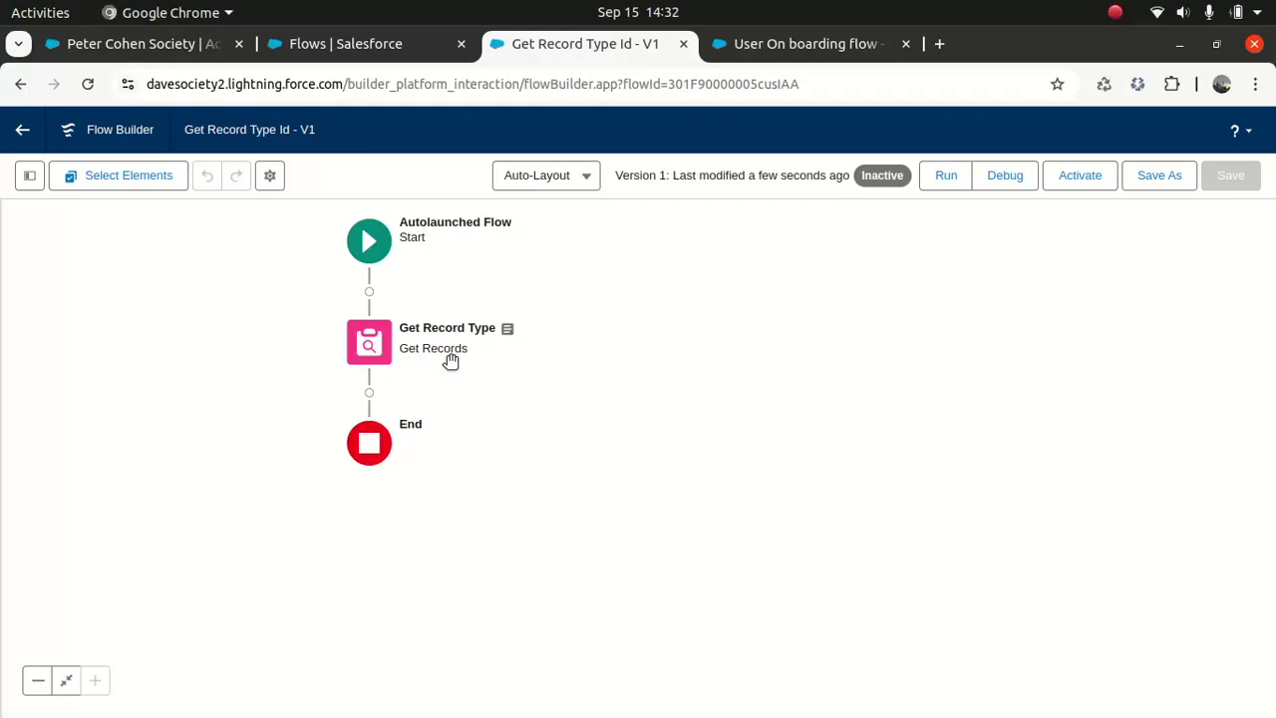
left_click(369, 391)
left_click(171, 334)
left_click(28, 174)
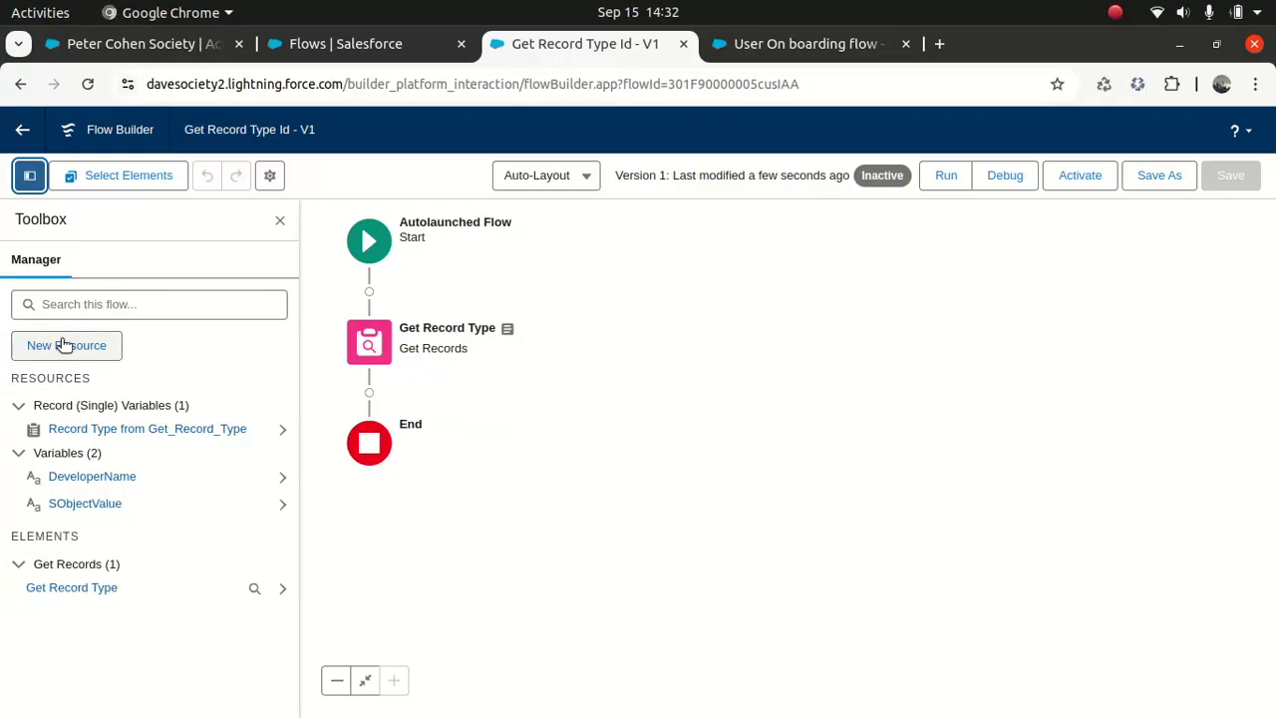
left_click(64, 344)
left_click(361, 332)
Step: Create Text variable RecordTypeId, described 'This will holds the record type id of an object.', available for output
left_click(341, 373)
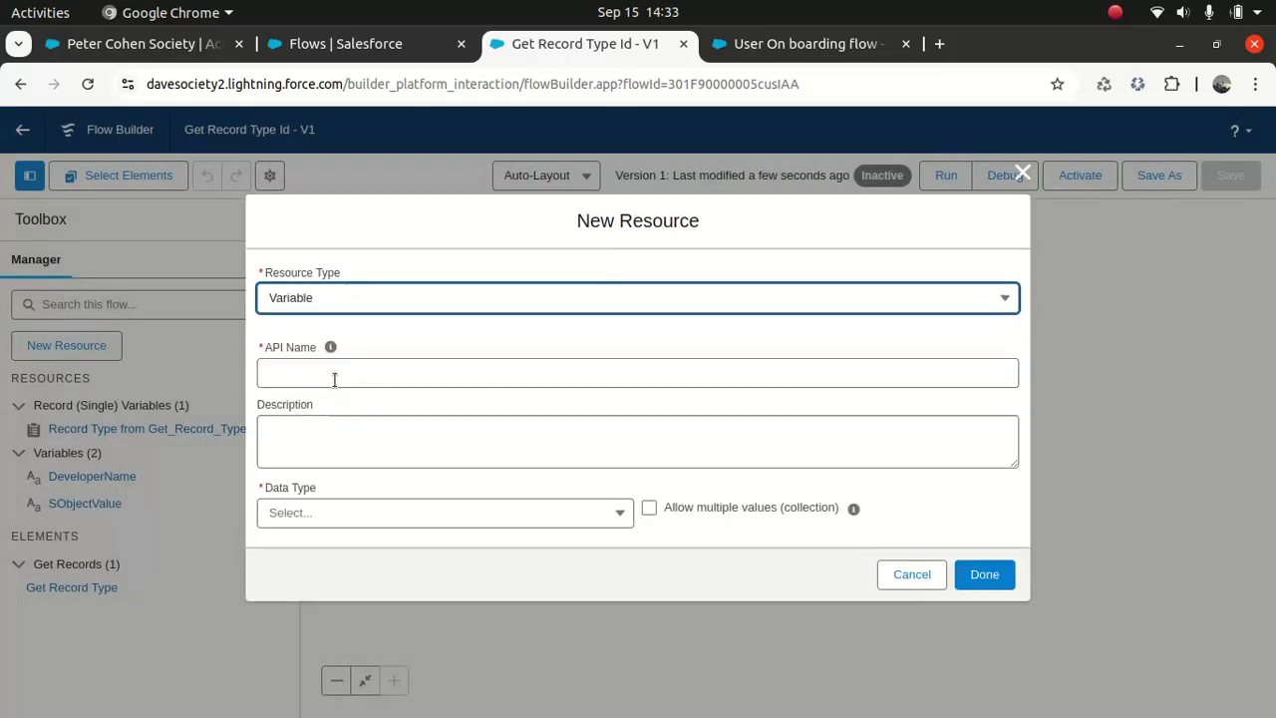
type("R")
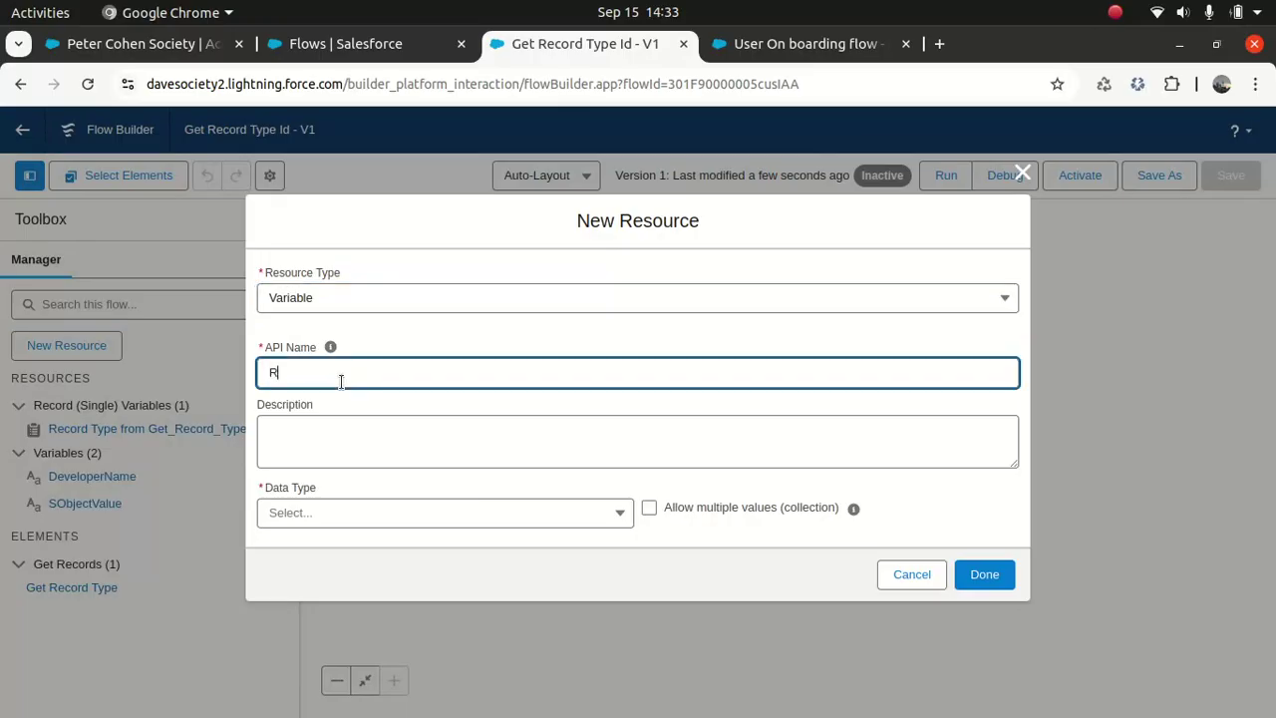
type("ecordT")
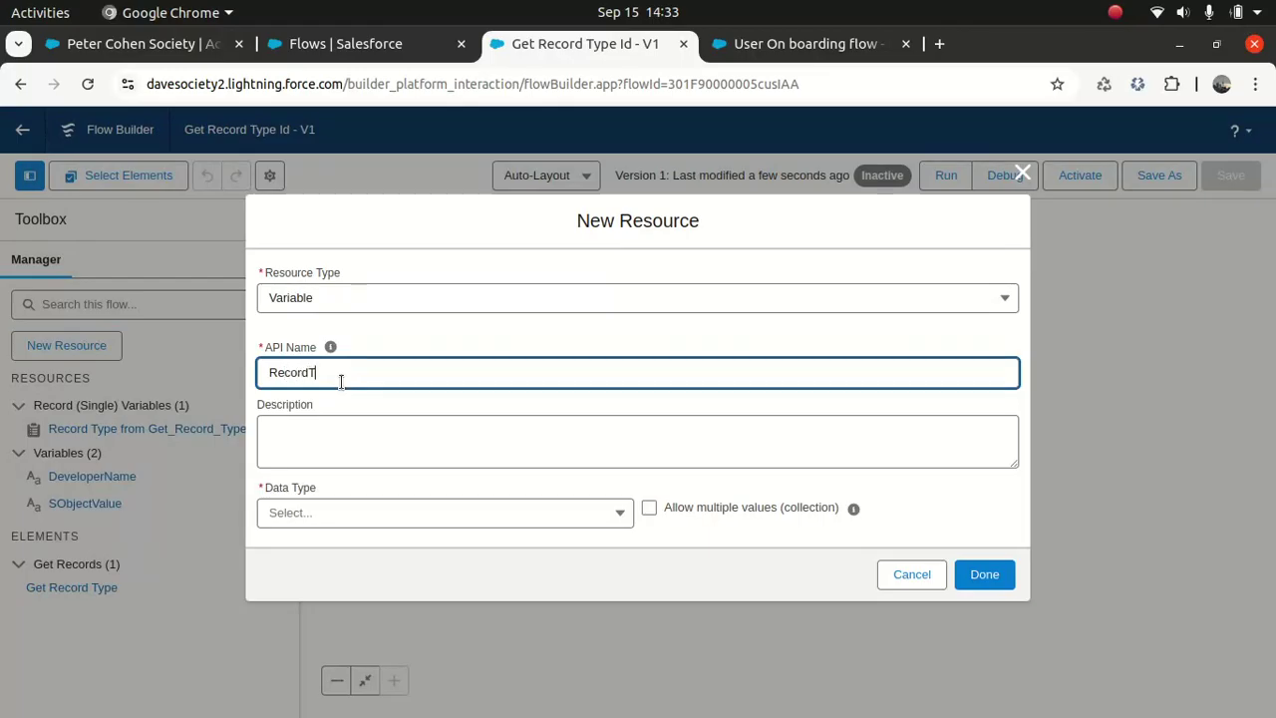
type("ypeId")
key("ctrl+a")
left_click(345, 431)
type("Th")
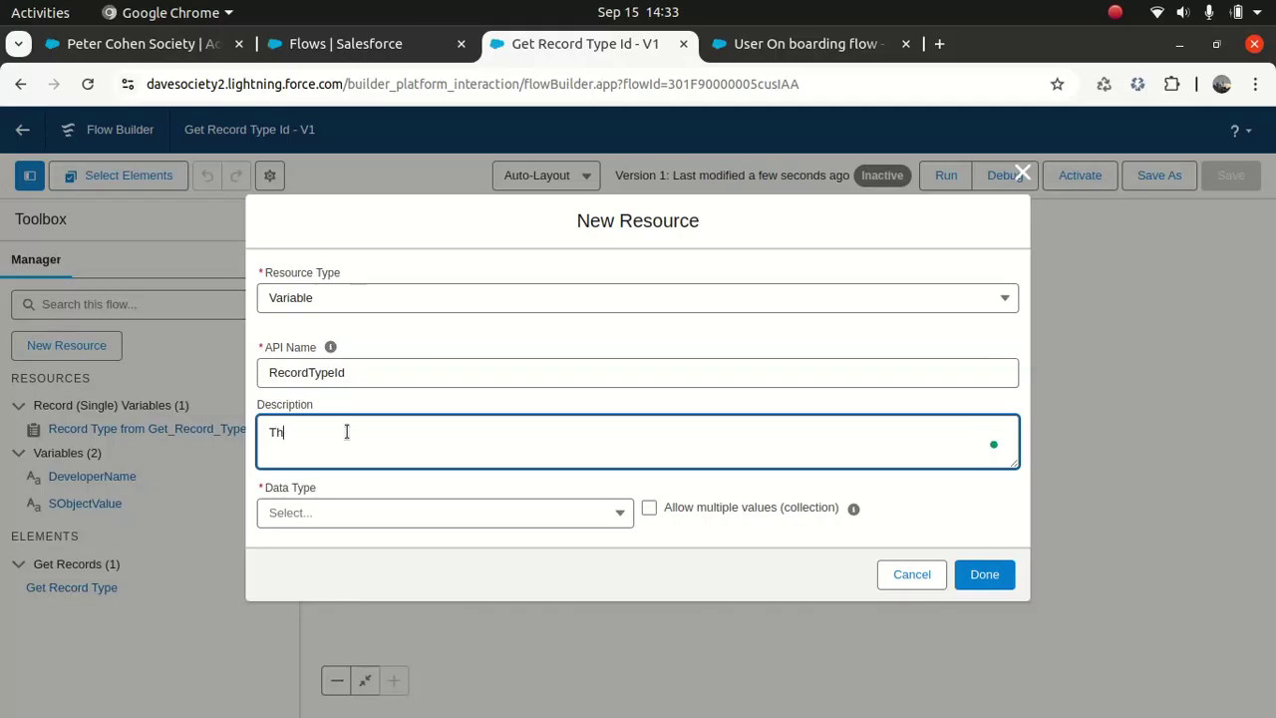
type("is will")
type(" holds the recor")
type("d type id")
type(" of a")
type("n object.")
left_click(431, 520)
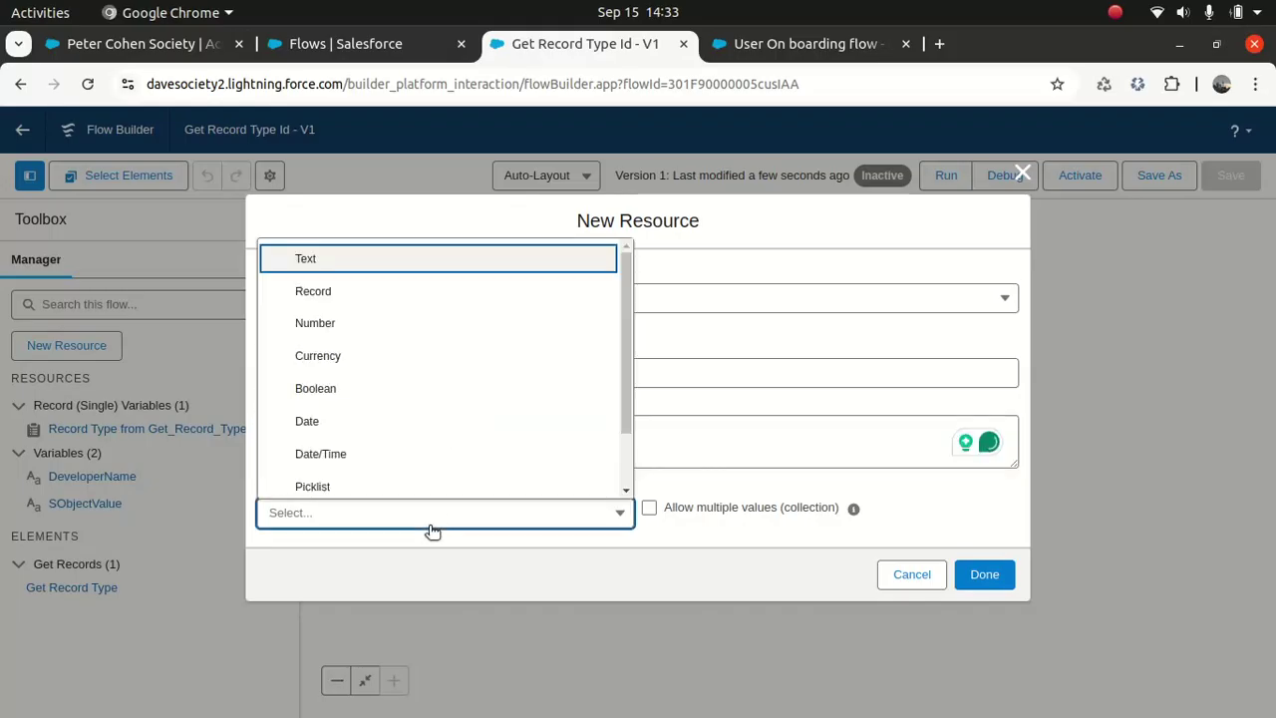
left_click(335, 263)
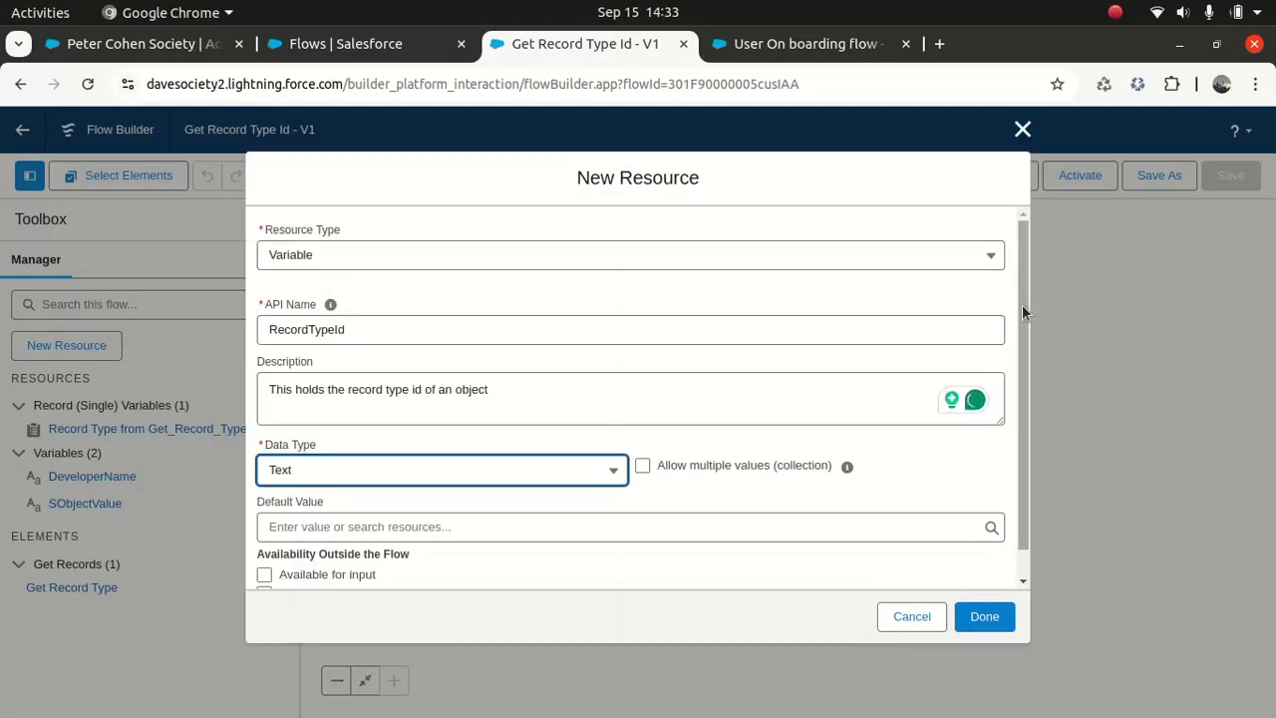
left_click_drag(1022, 312, 1002, 438)
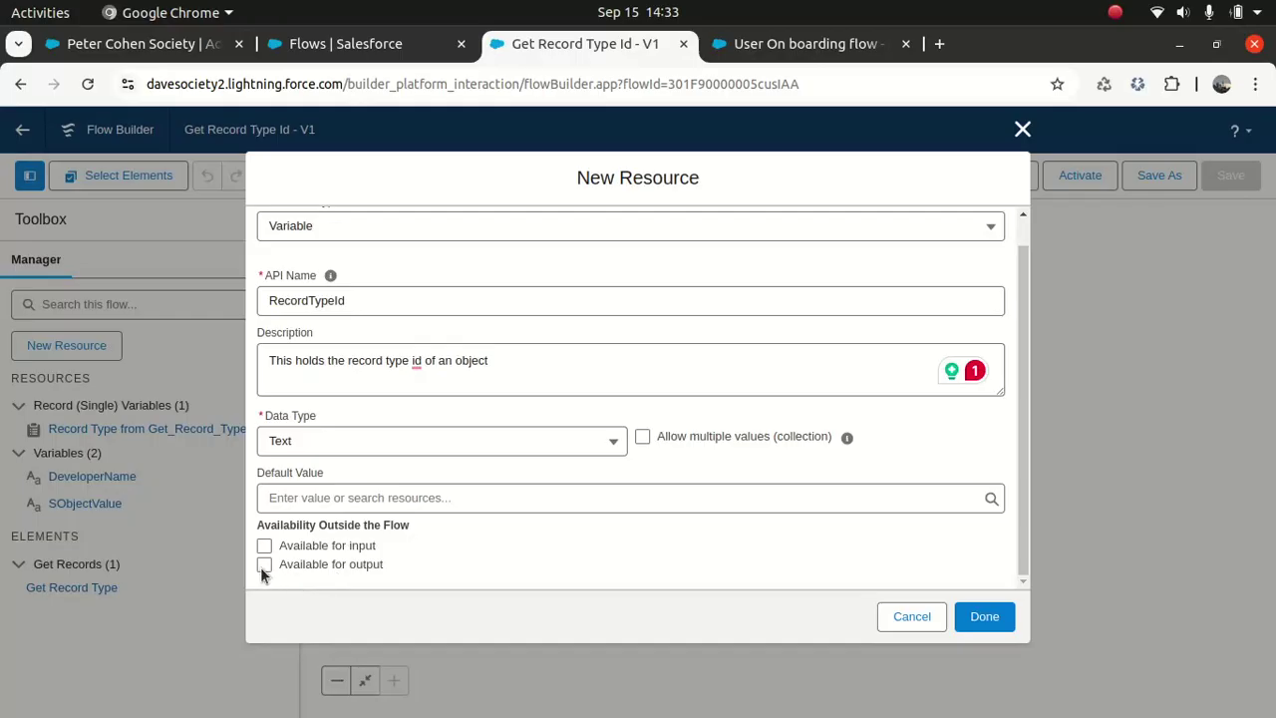
left_click(983, 615)
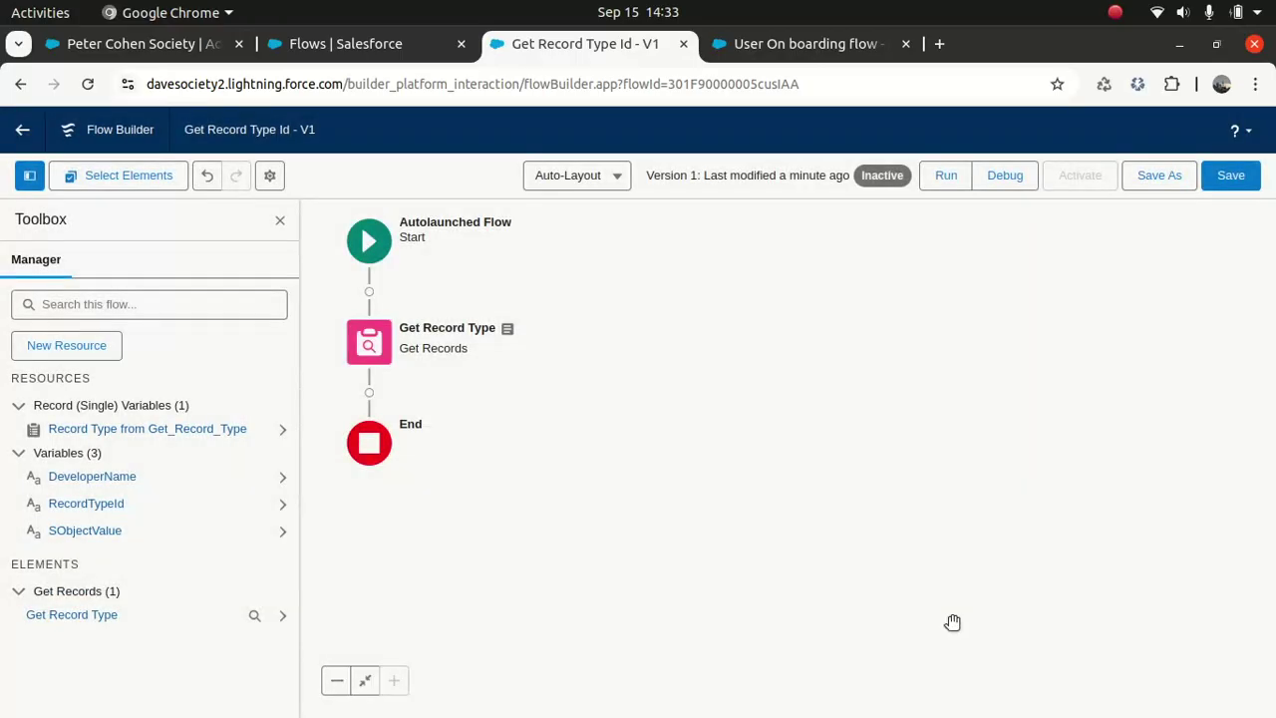
left_click(369, 392)
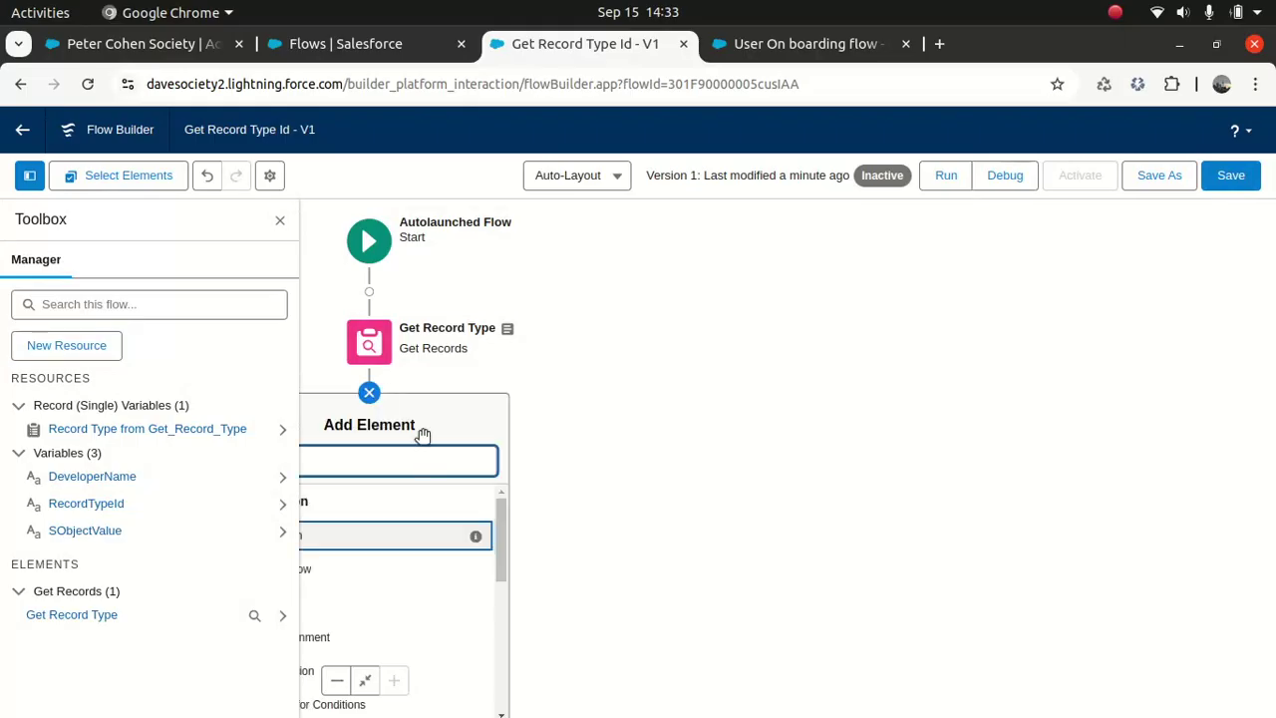
Step: Add an Assignment 'Assign Record Type Id' after Get Record Type, described 'This will assign record type id'
left_click(279, 219)
left_click(369, 391)
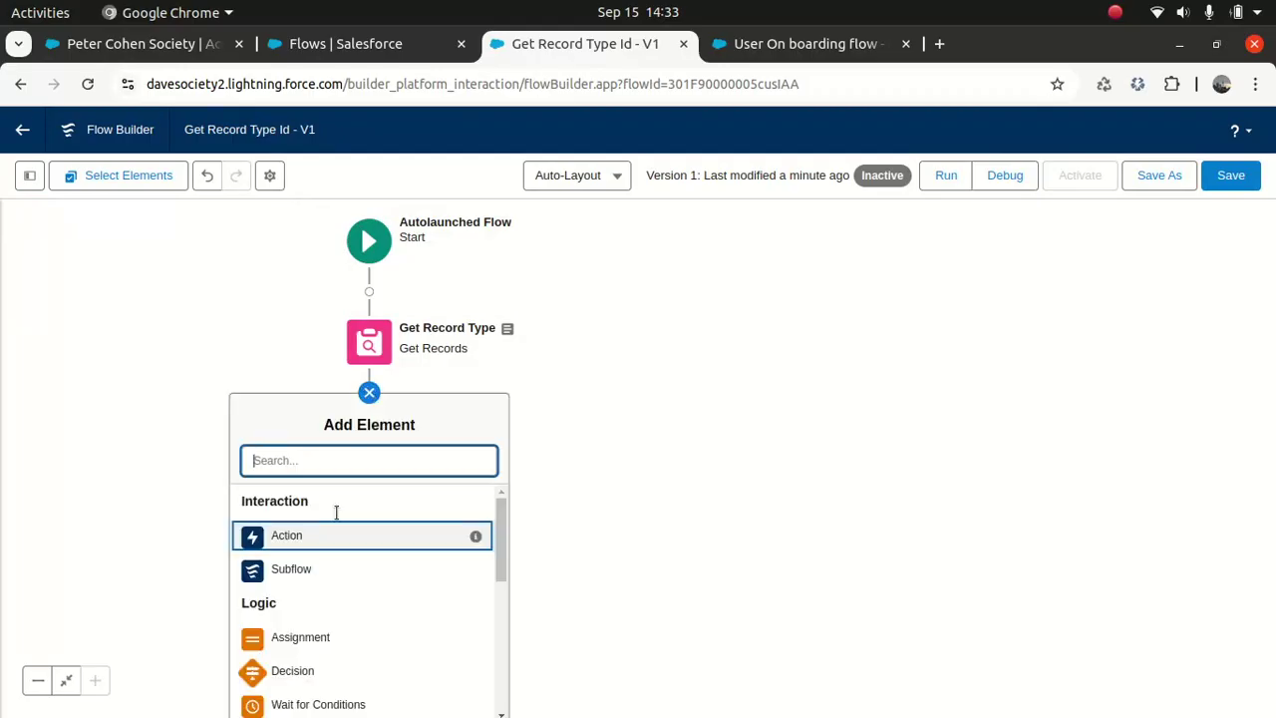
left_click(316, 641)
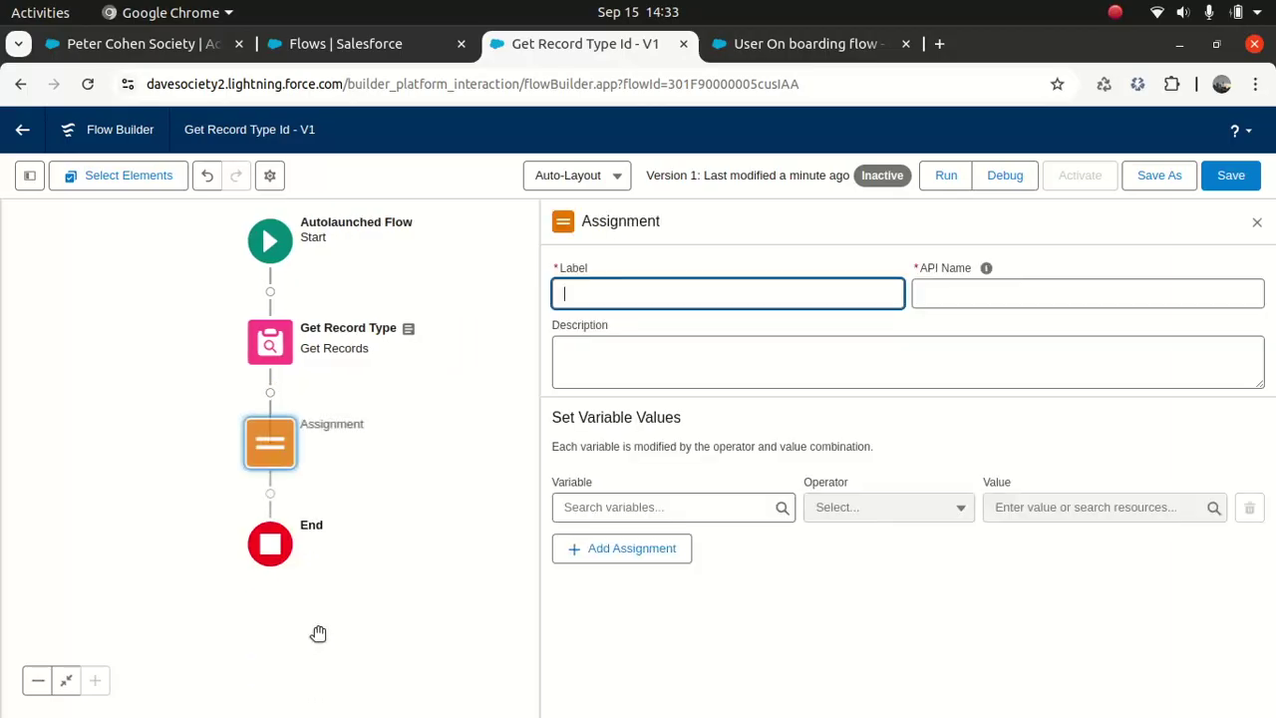
type("Assign ")
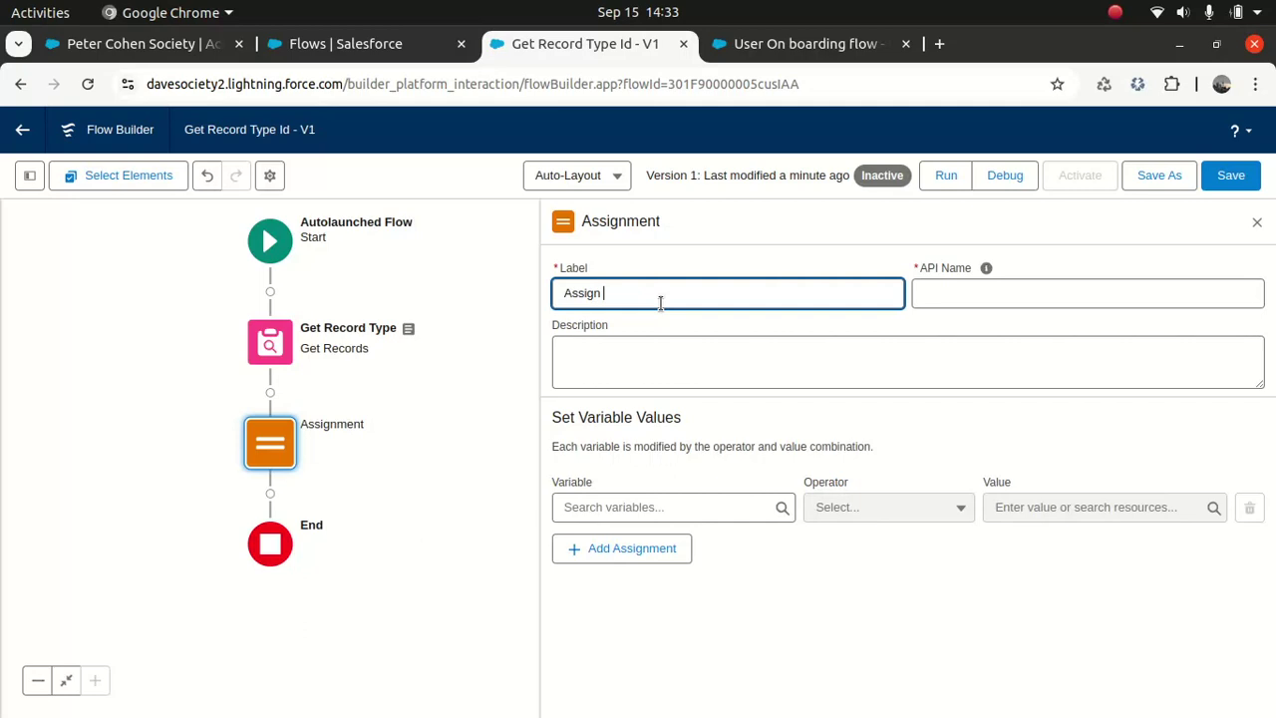
type("Record Type Id")
left_click(986, 267)
left_click(657, 365)
type("THis a")
key("BackSpace")
key("BackSpace")
type("his wo")
key("BackSpace")
type("i")
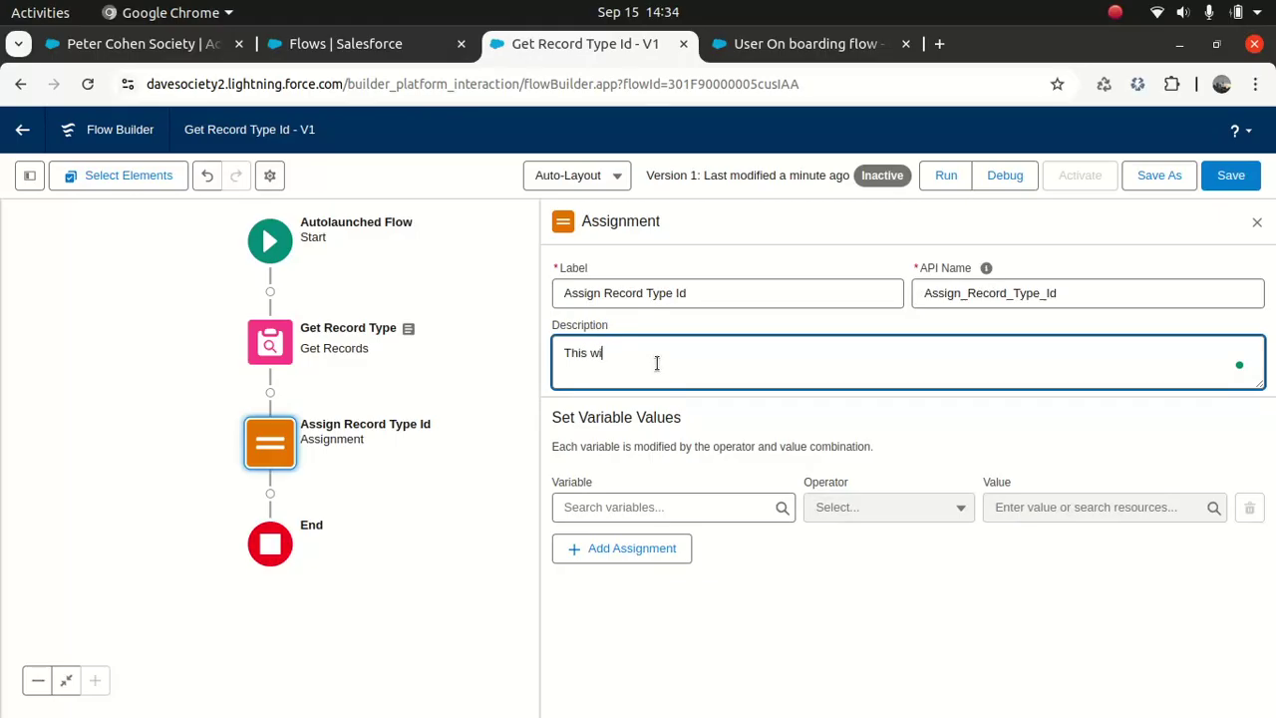
type("ll assign record type id")
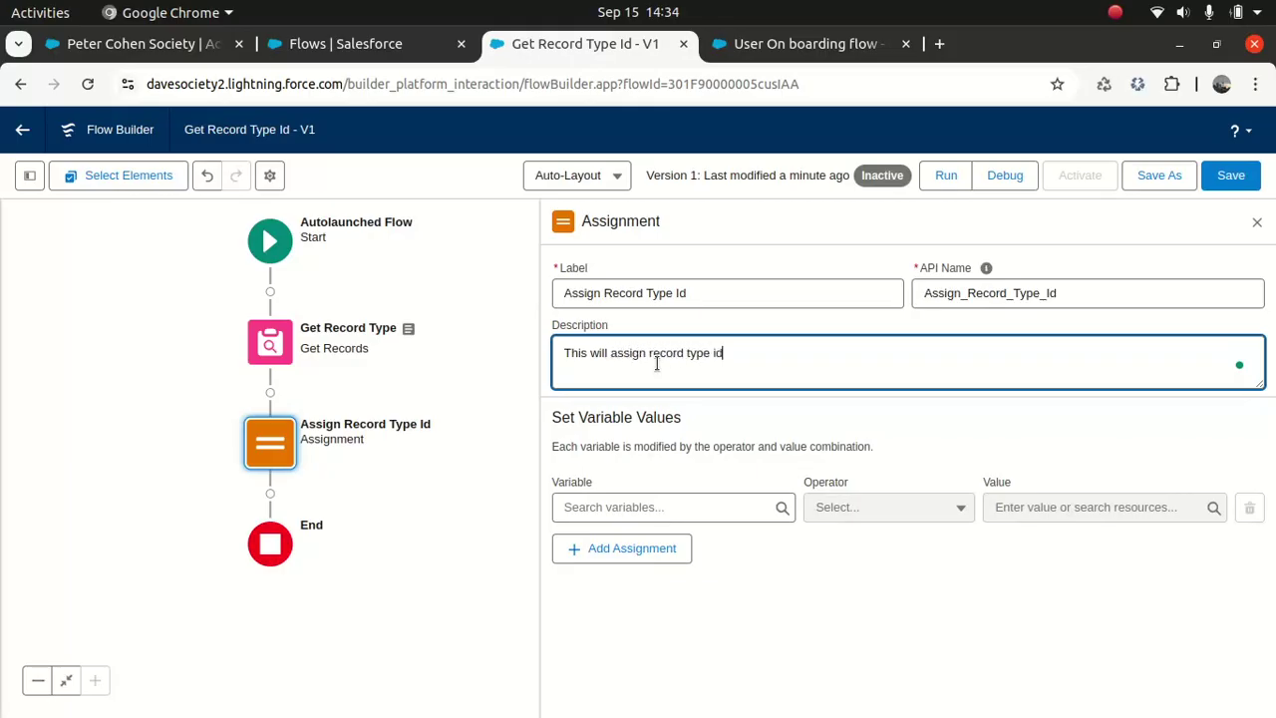
key("Tab")
Step: Assign {!RecordTypeId} the Id from Get_Record_Type, then save the flow
left_click(639, 504)
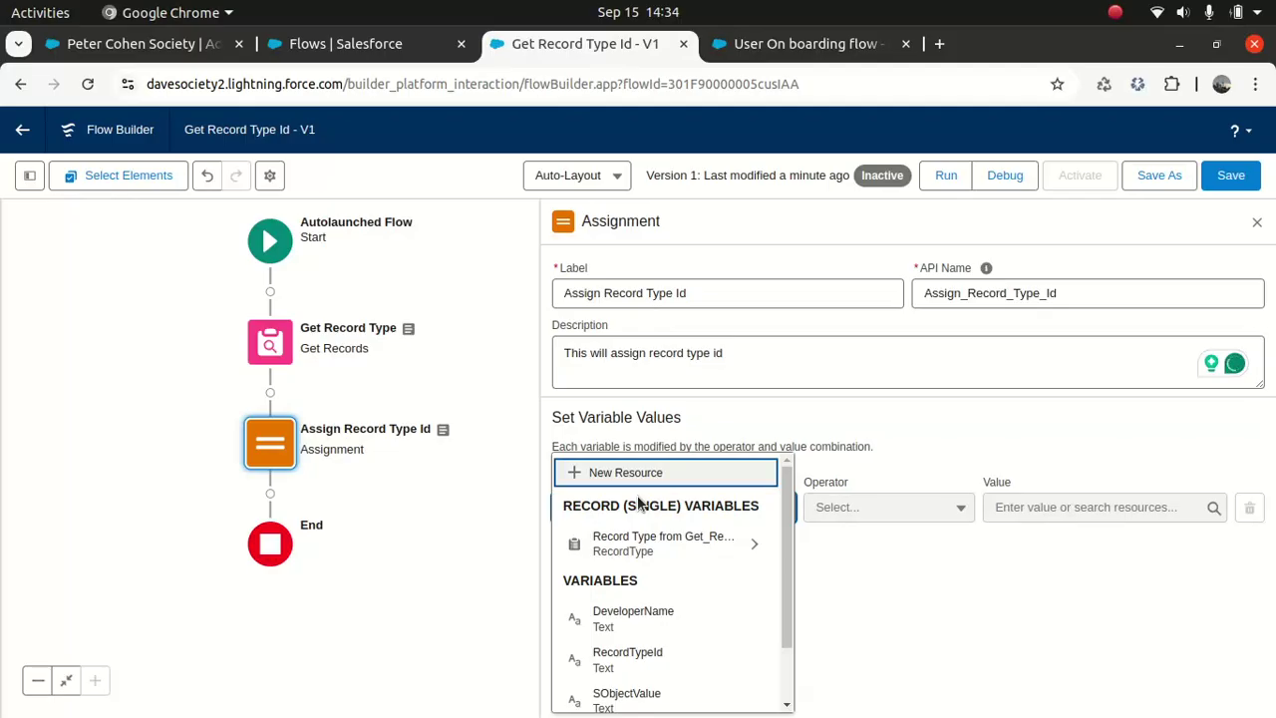
left_click(652, 660)
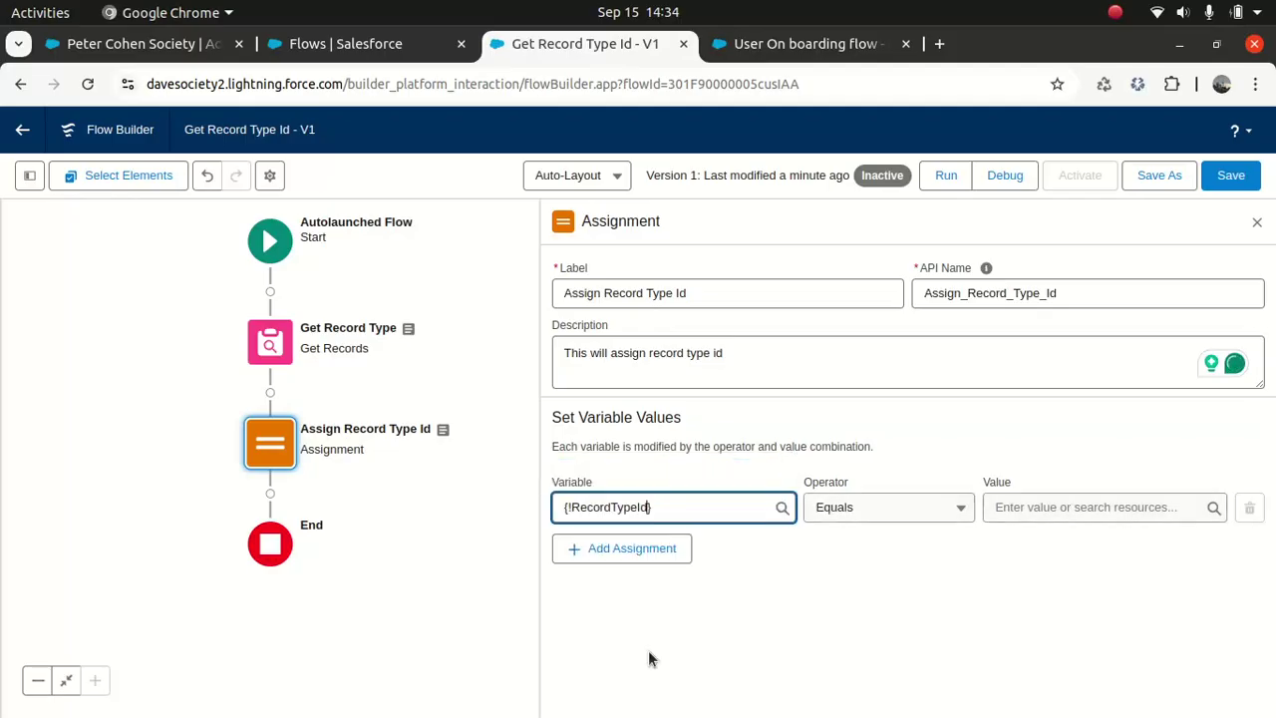
left_click(1053, 508)
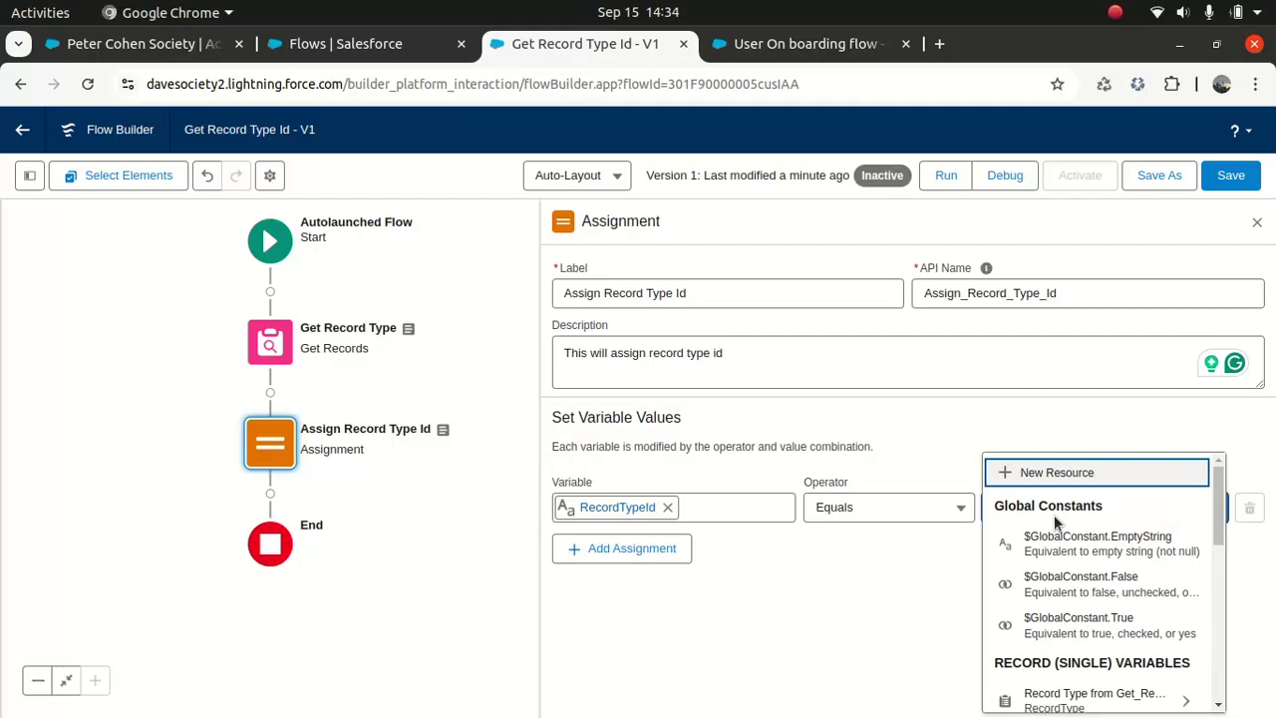
left_click(1091, 710)
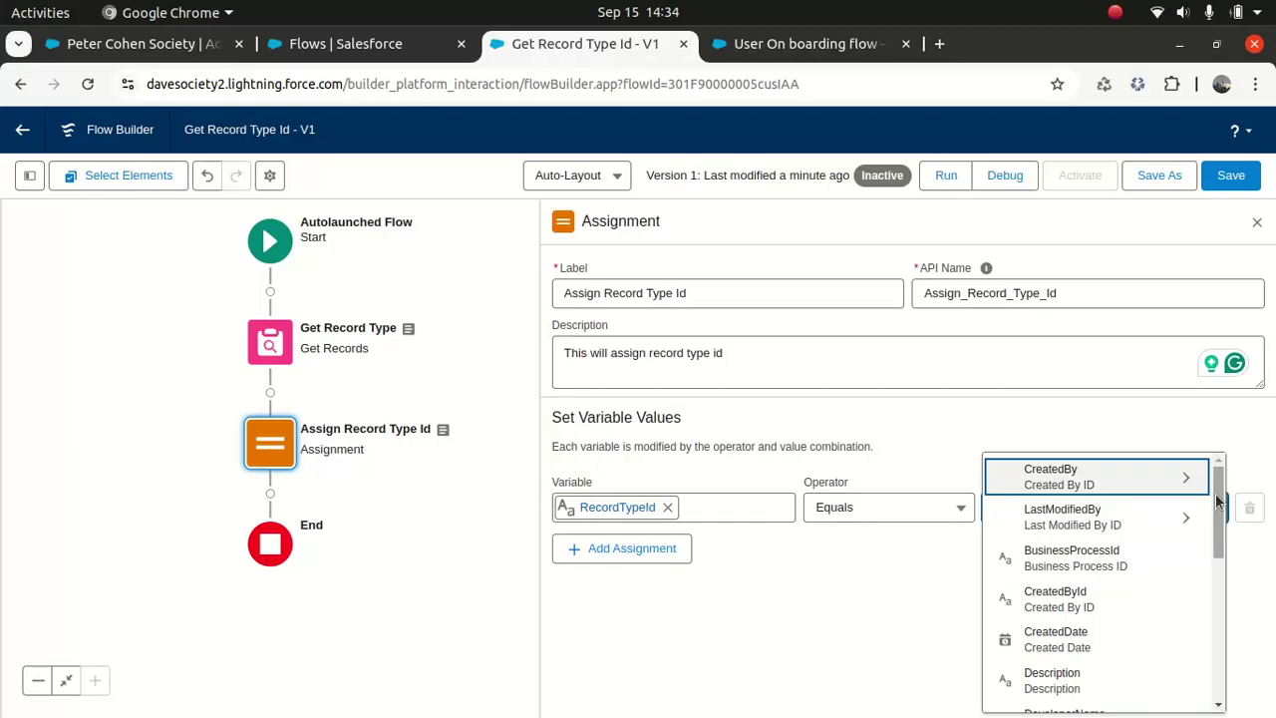
scroll(1202, 610, "down", 5)
scroll(1200, 607, "down", 2)
scroll(1199, 603, "up", 3)
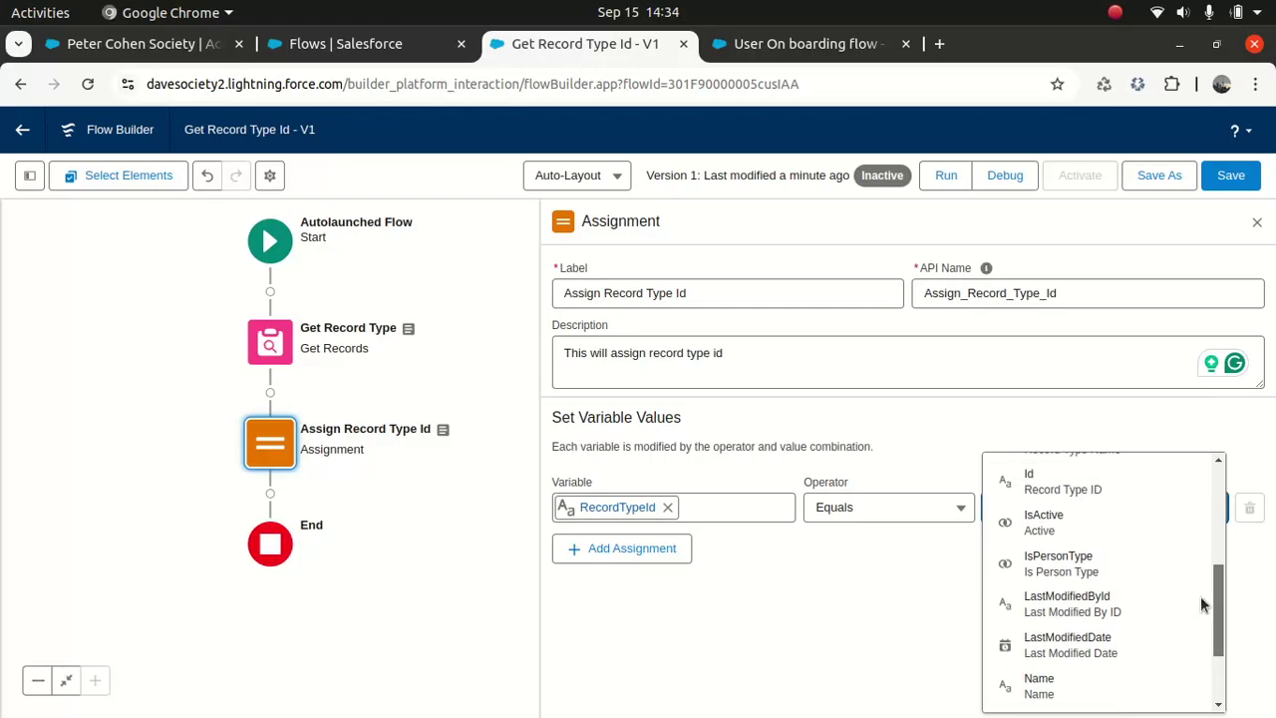
left_click(1054, 496)
left_click(972, 576)
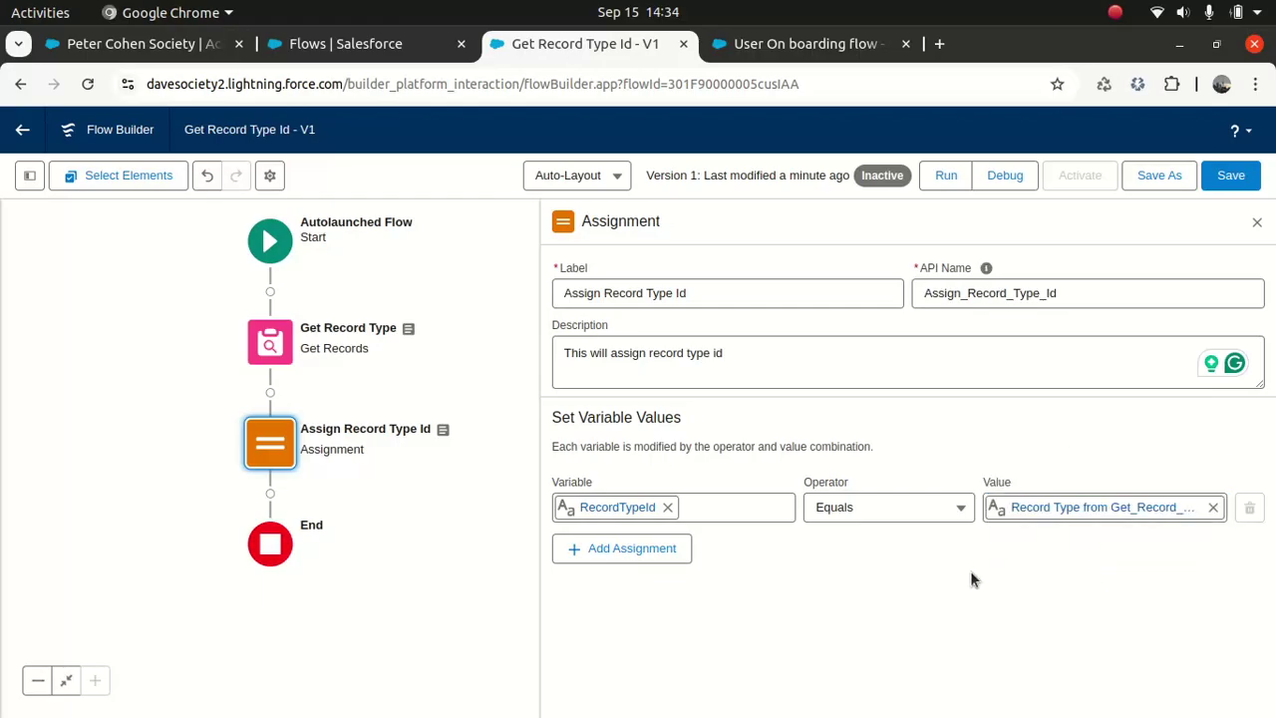
left_click(1234, 179)
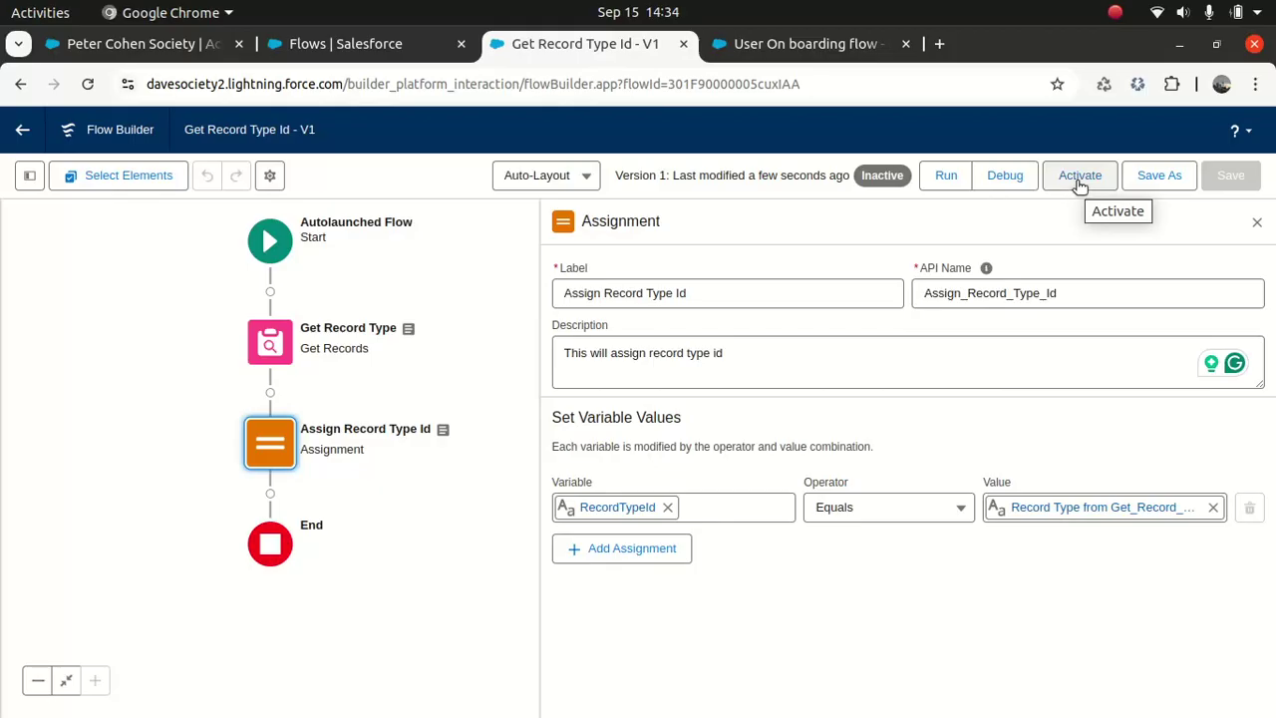
Step: Start a debug run and copy Business_Accounts from the User On boarding flow's Commercial Filter
left_click(1006, 177)
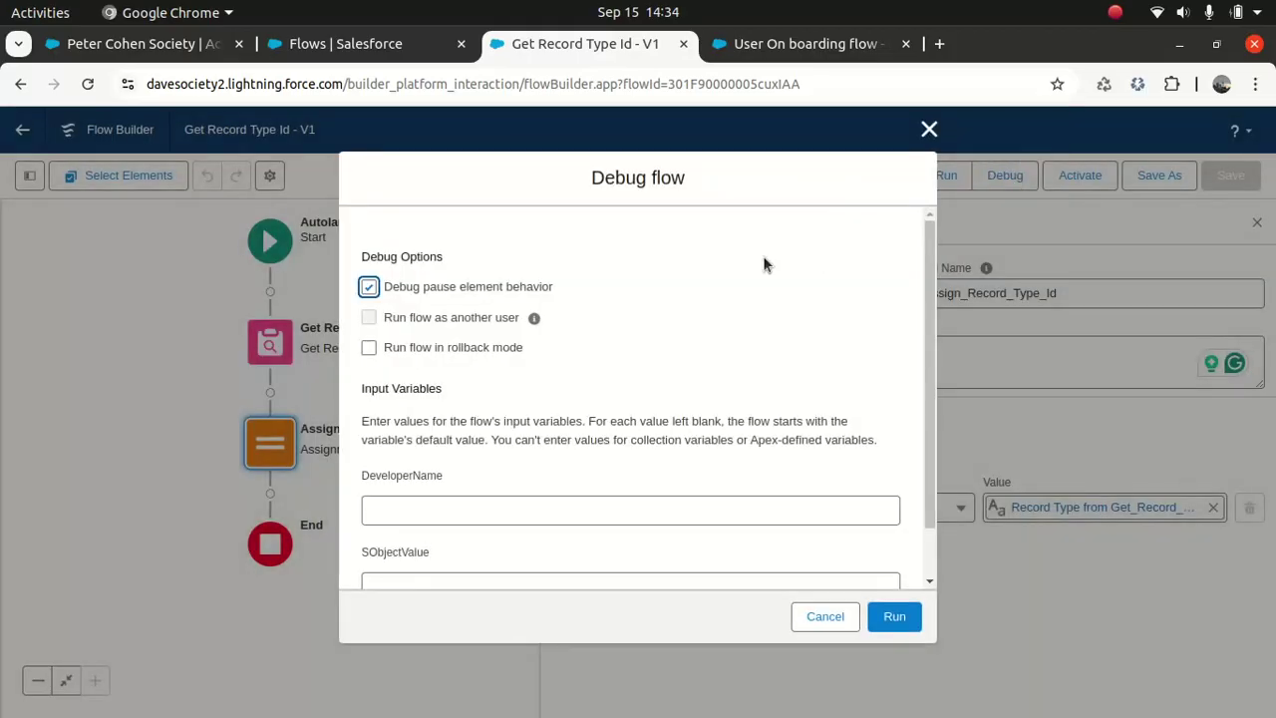
scroll(914, 442, "down", 1)
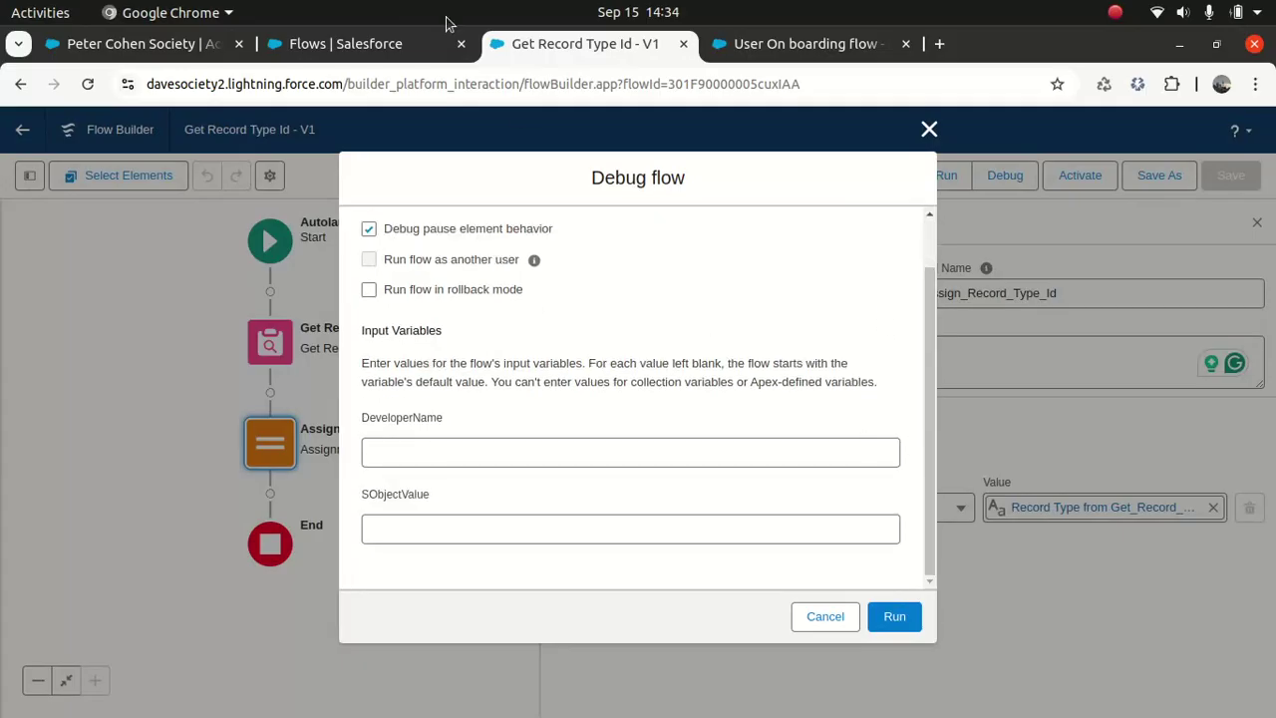
left_click(355, 44)
left_click(802, 46)
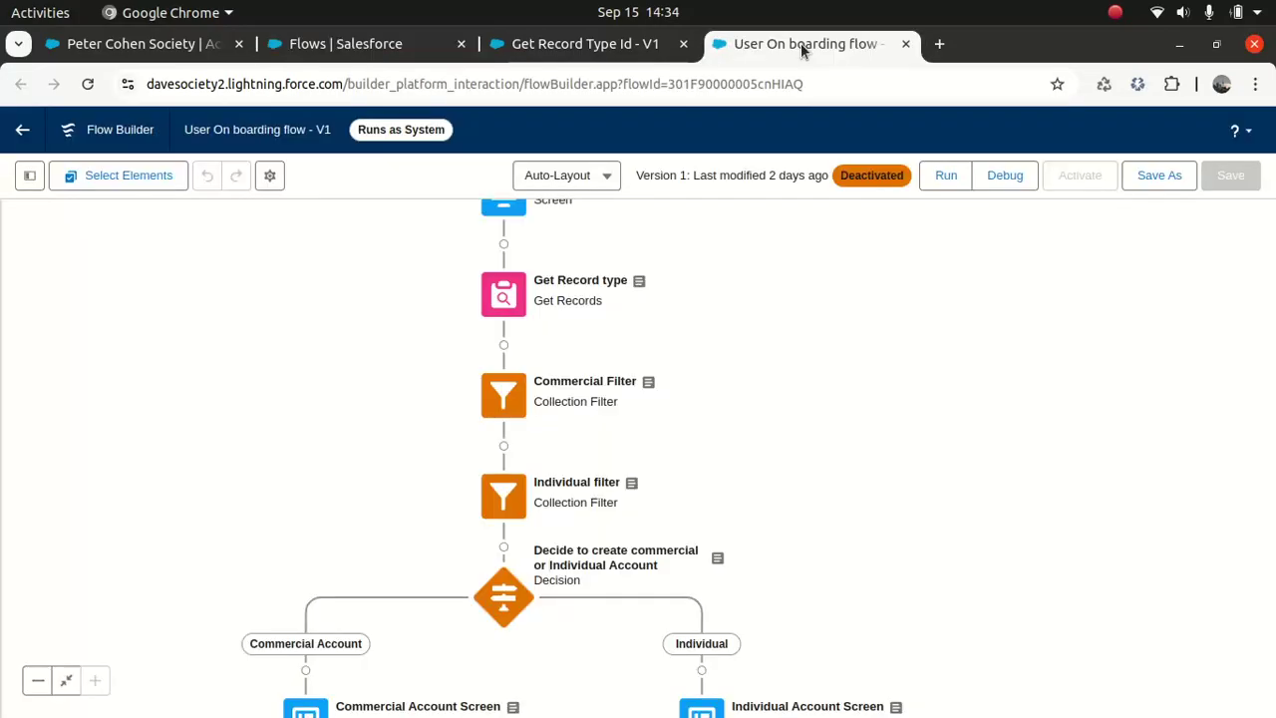
left_click(513, 390)
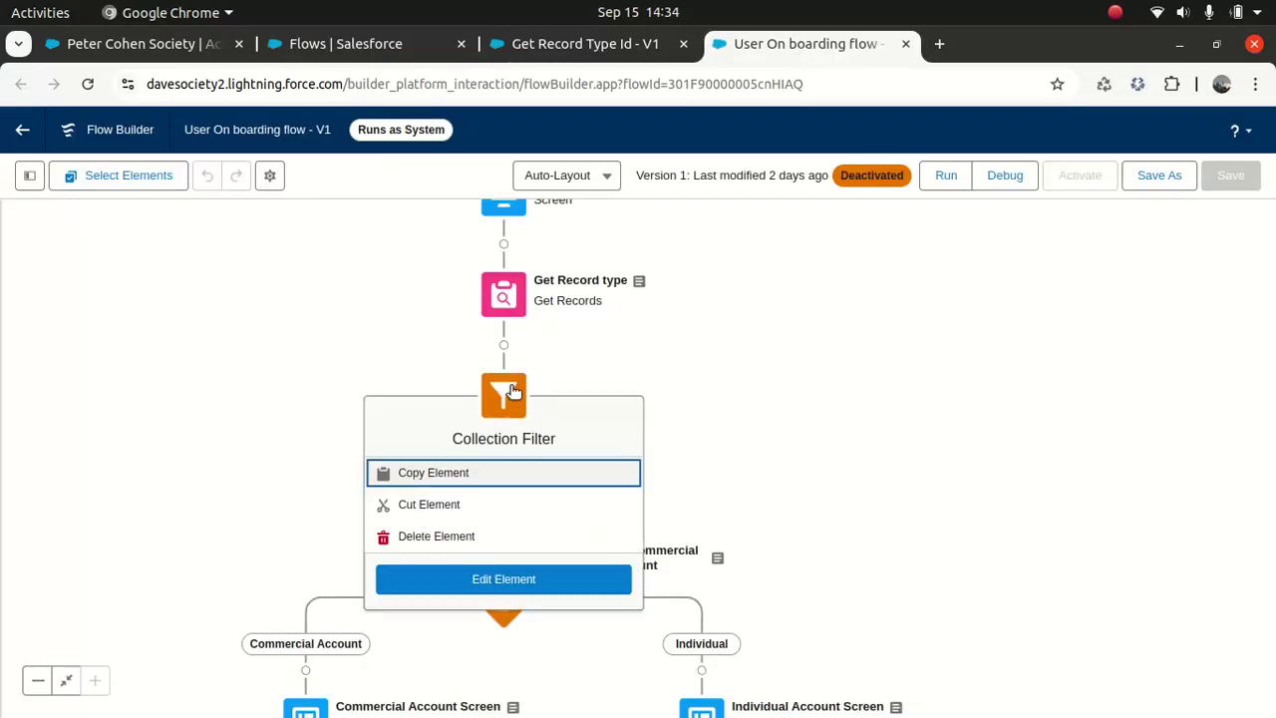
left_click(503, 578)
scroll(1259, 546, "down", 1)
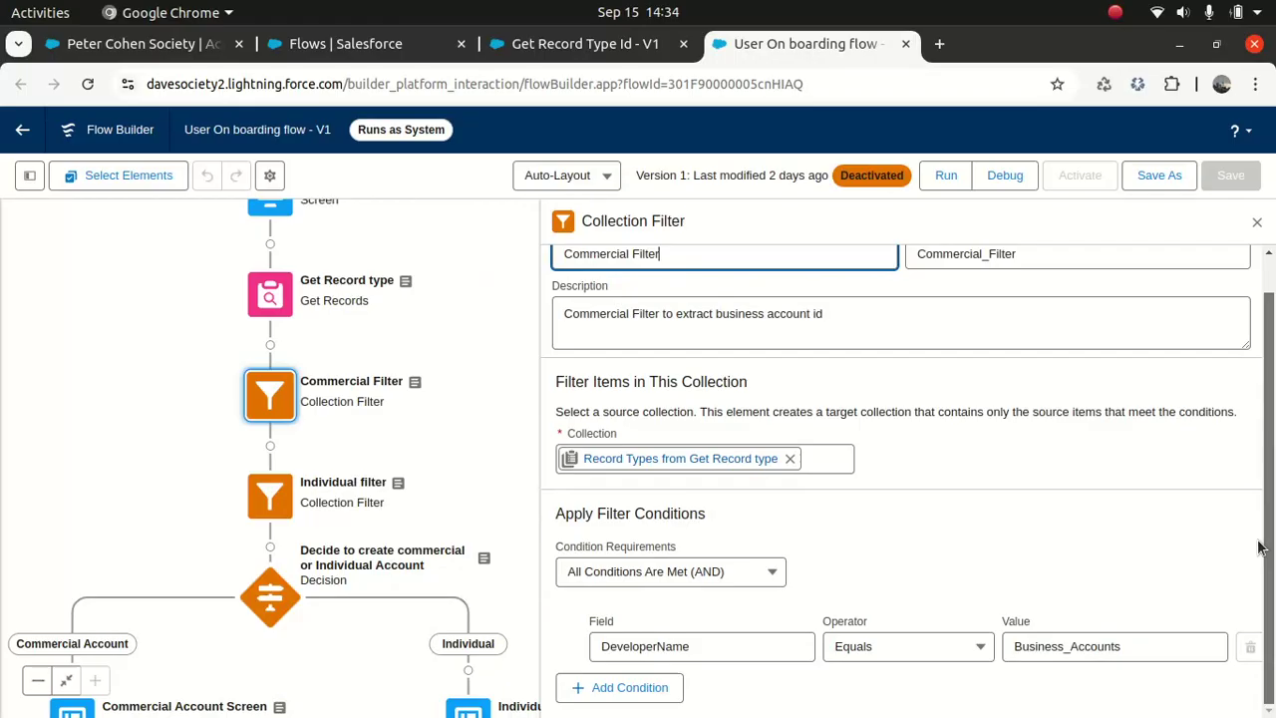
double_click(1132, 646)
key("ctrl+c")
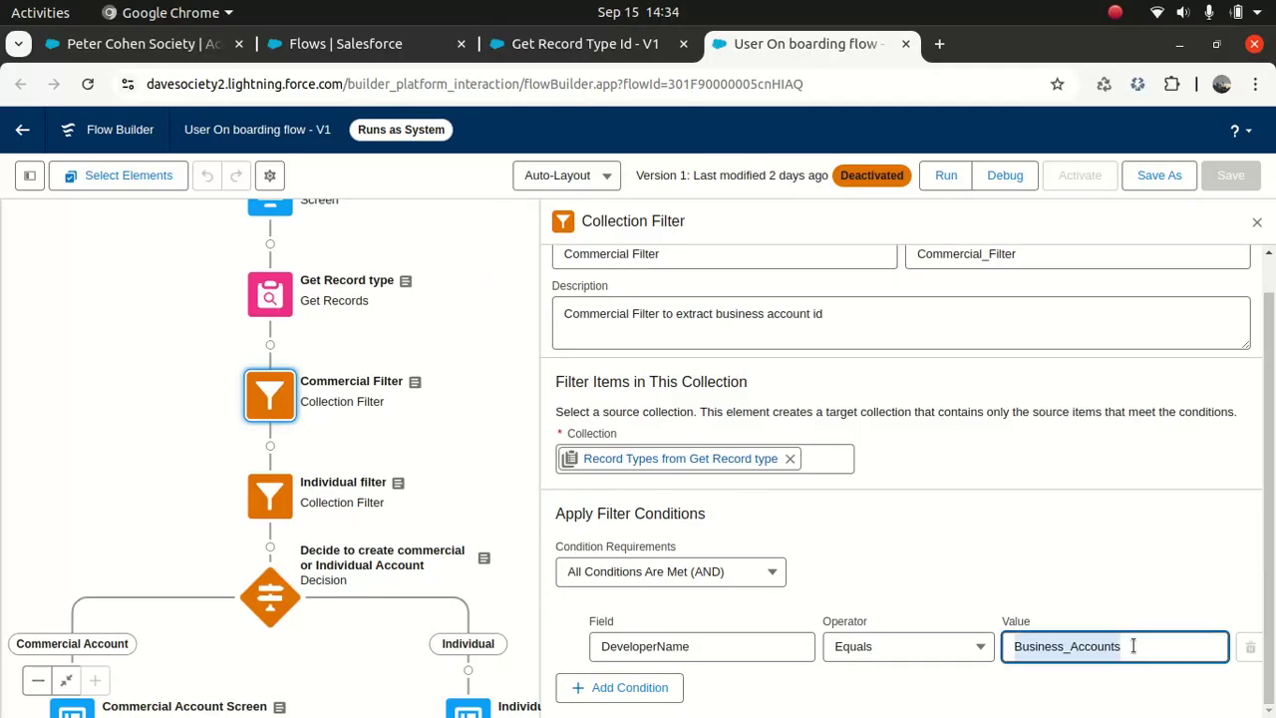
Step: Run the debug with DeveloperName Business_Accounts and SObjectValue Account
left_click(585, 44)
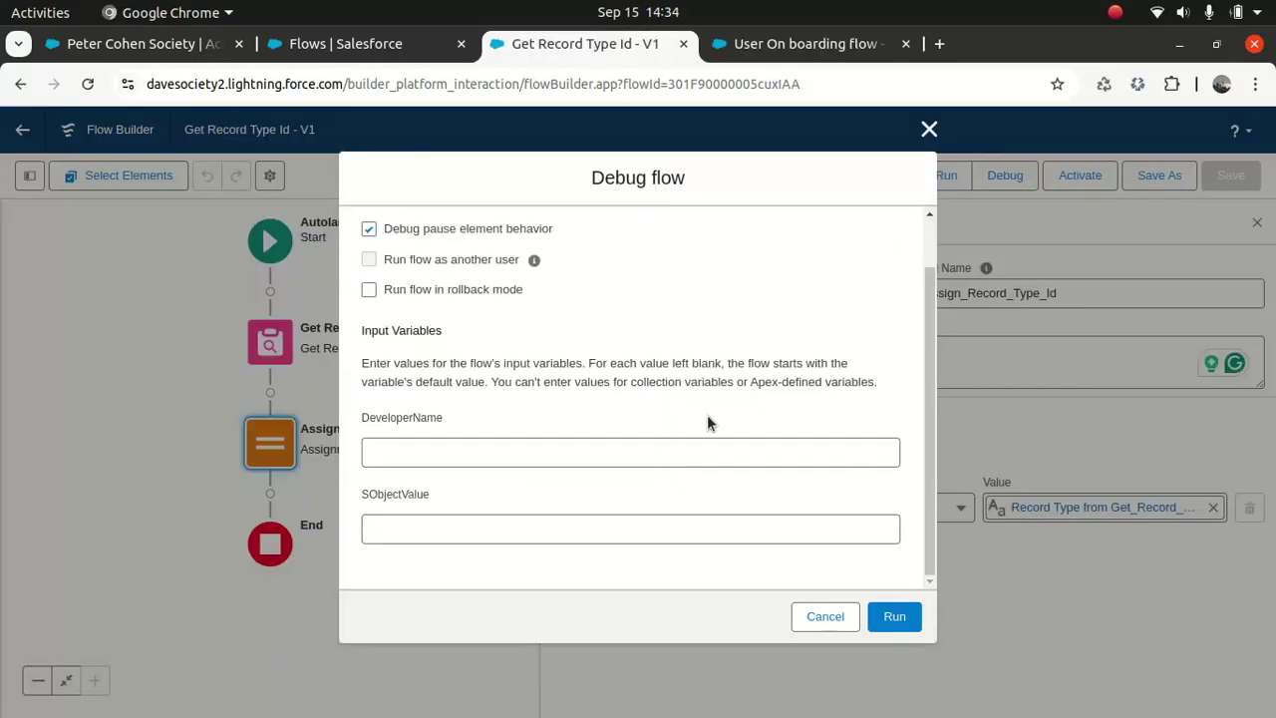
left_click(497, 449)
key("ctrl+v")
left_click(433, 535)
type("Accoun")
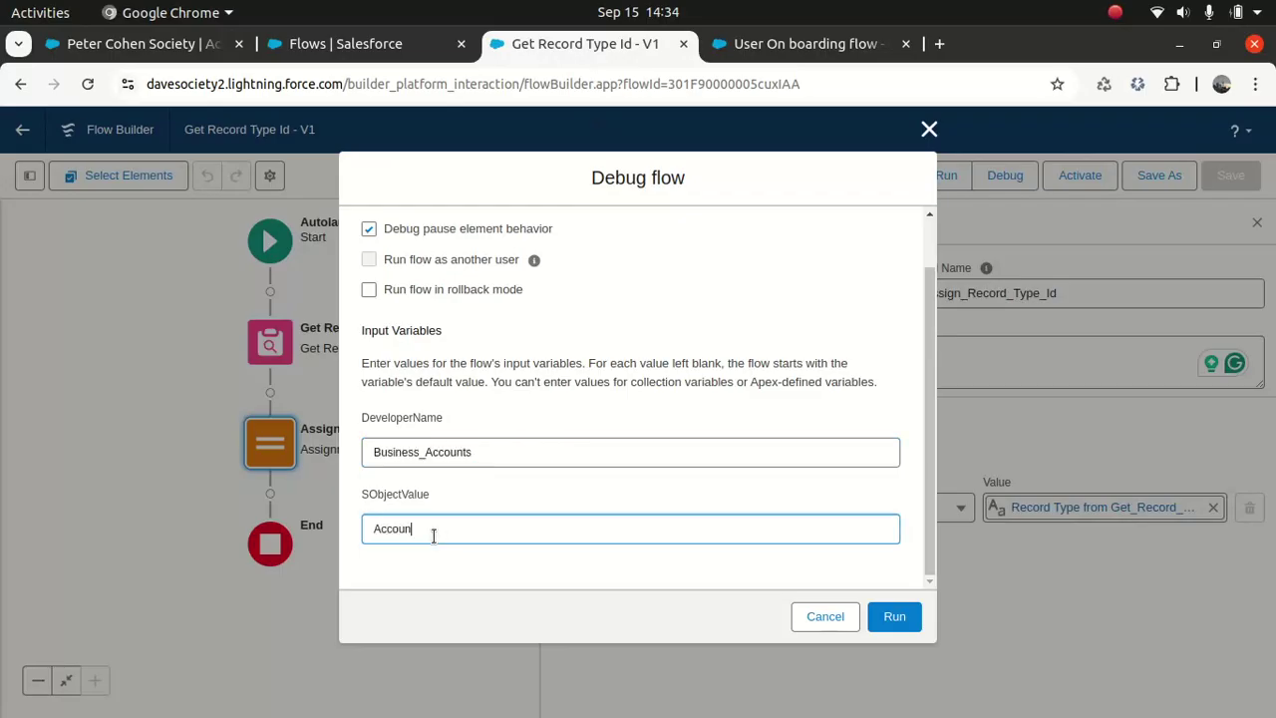
type("t")
left_click(892, 615)
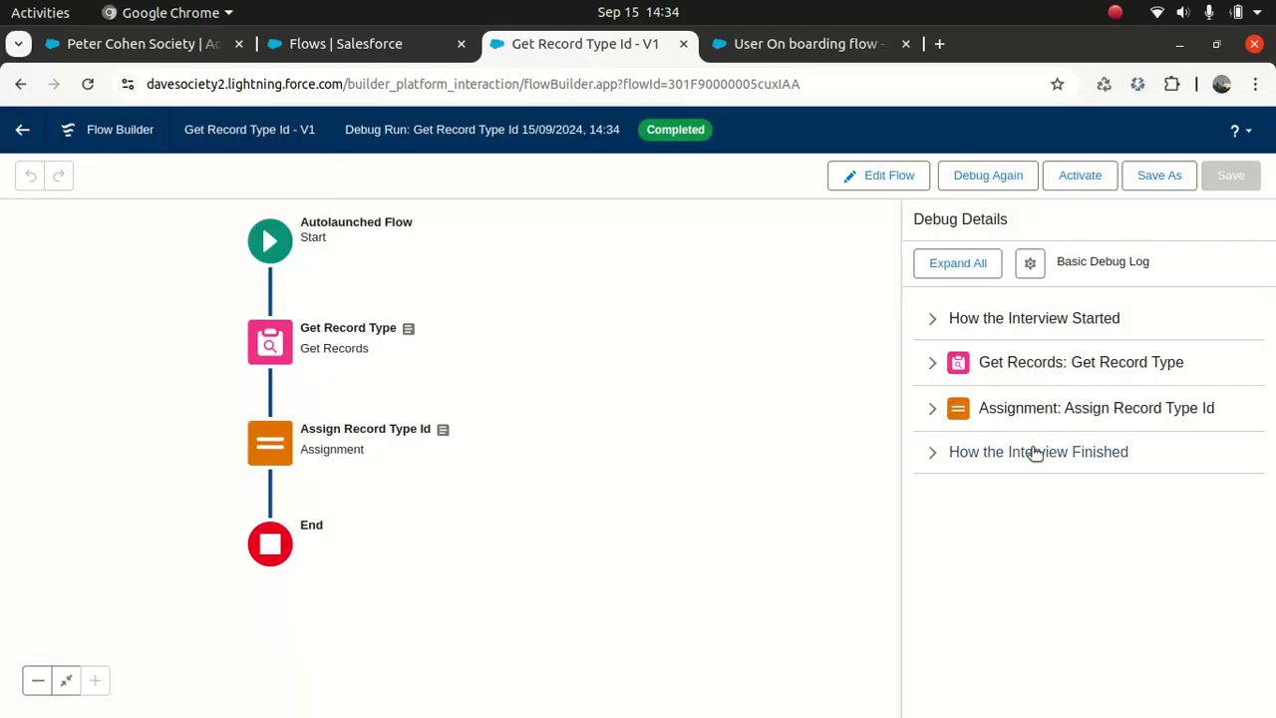
Step: Copy the returned RecordTypeId 012F9000000p1T7IAI from the debug details and activate the flow
left_click(932, 412)
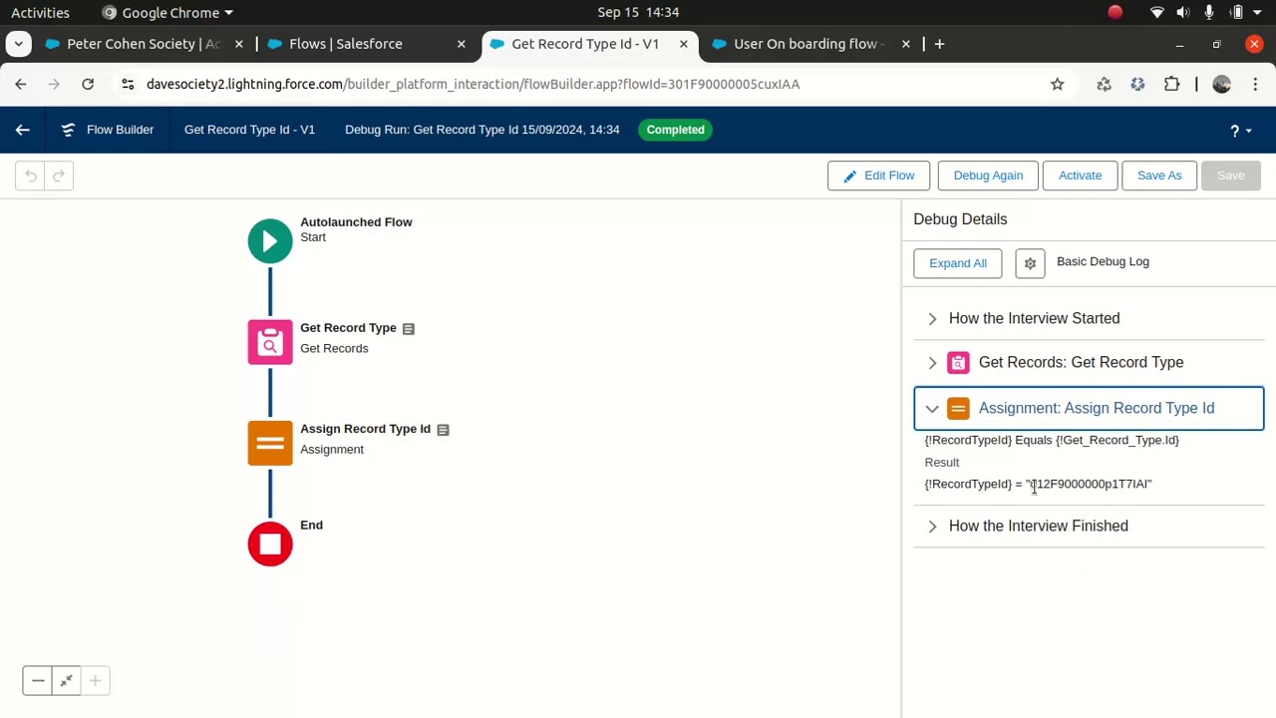
left_click_drag(1030, 484, 1150, 483)
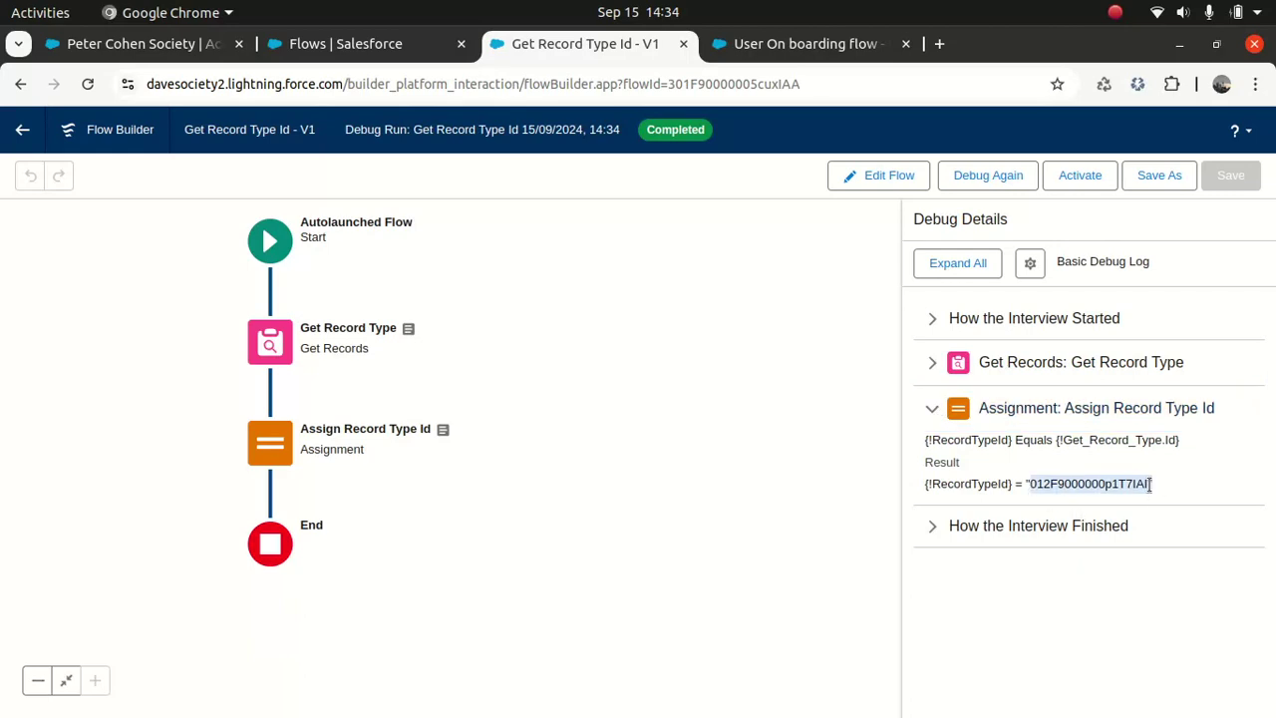
left_click(1074, 664)
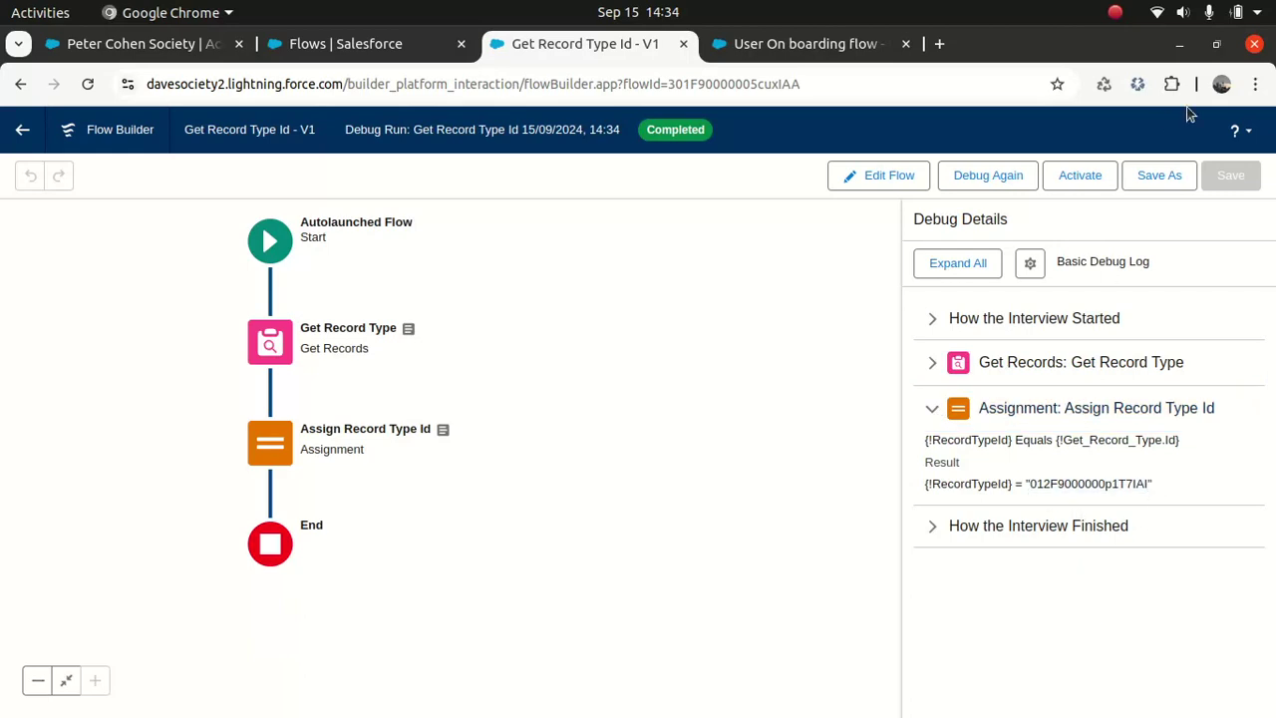
left_click(1090, 177)
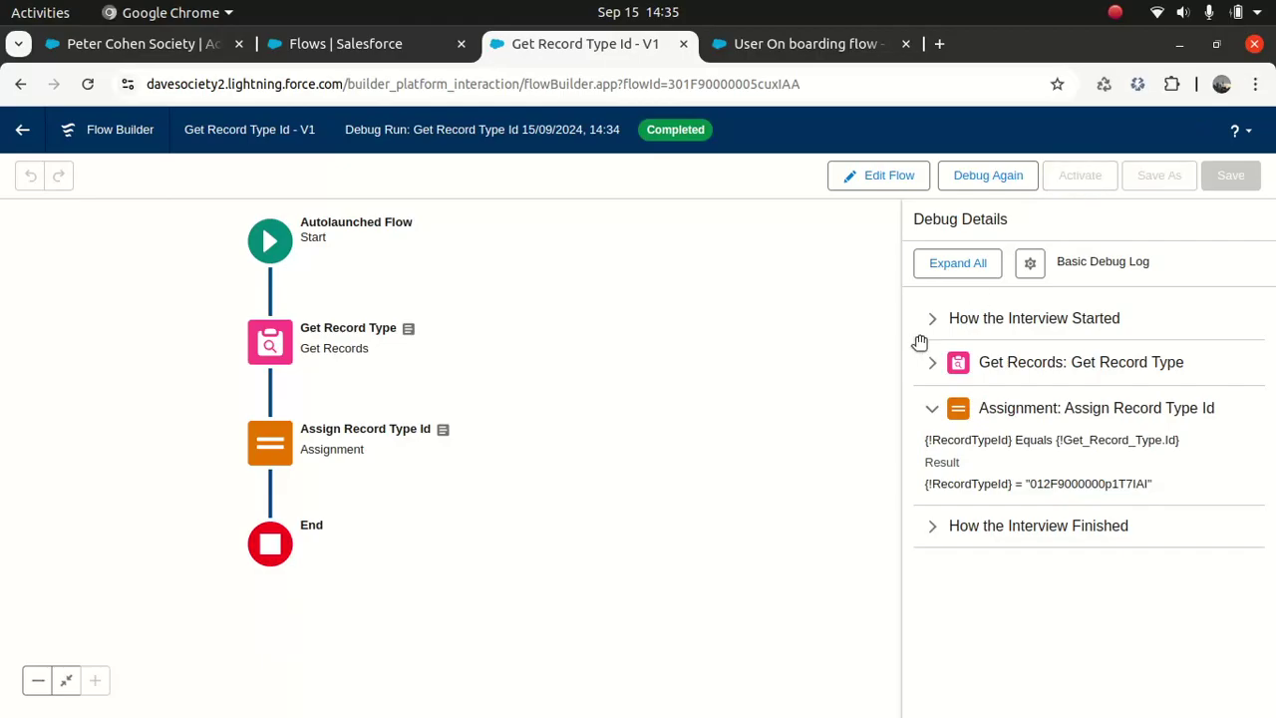
Step: Return to User On boarding, close the Commercial Filter panel, reload the page, and open the Toolbox
left_click(758, 48)
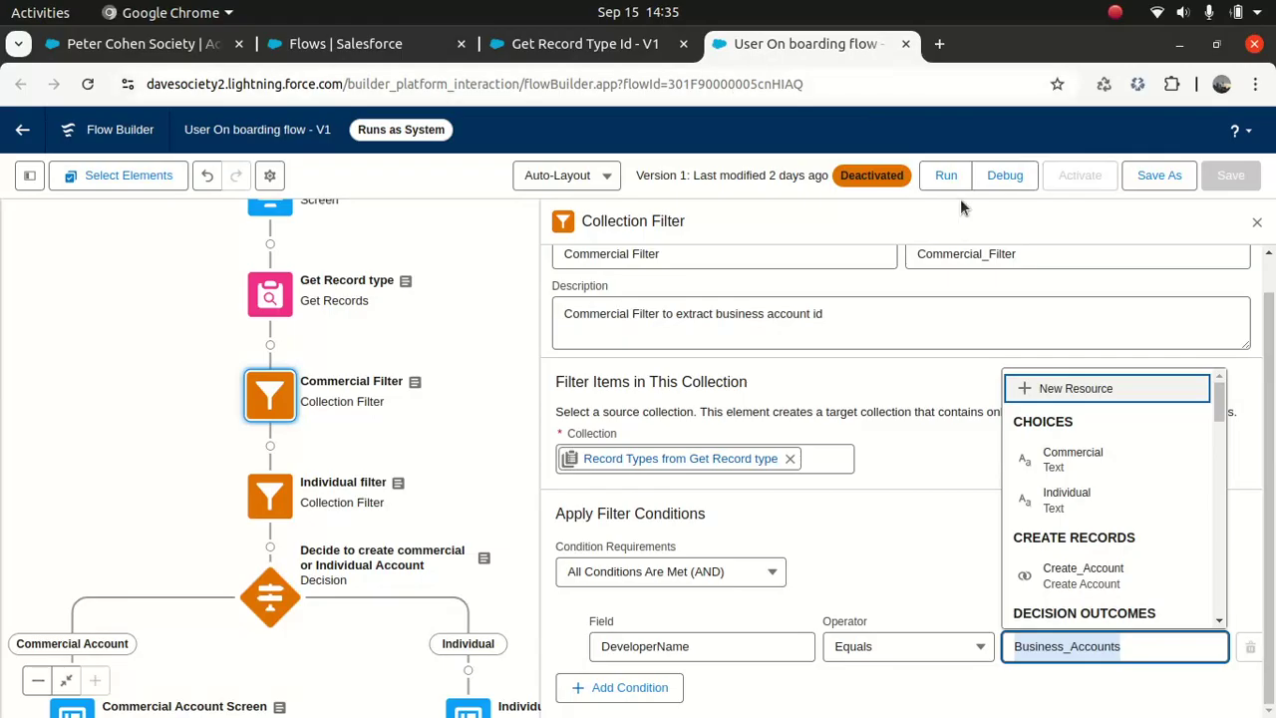
left_click(1257, 221)
left_click(894, 85)
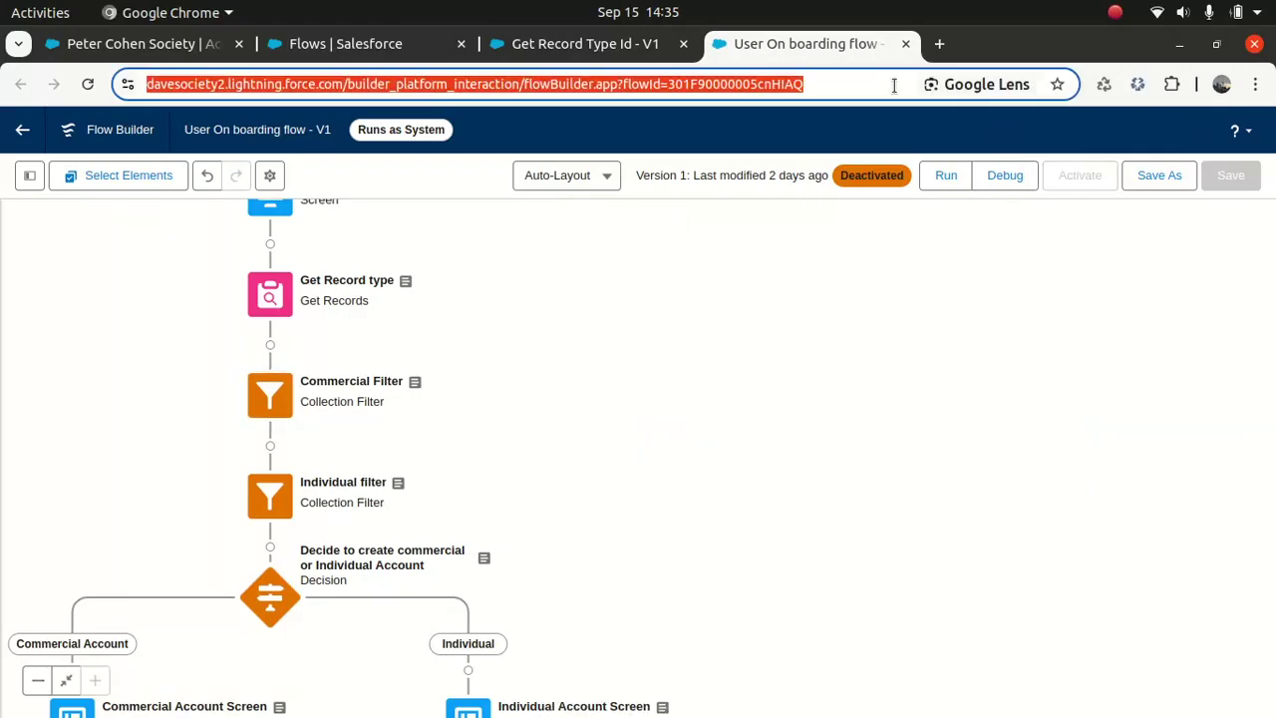
key("Return")
left_click(801, 207)
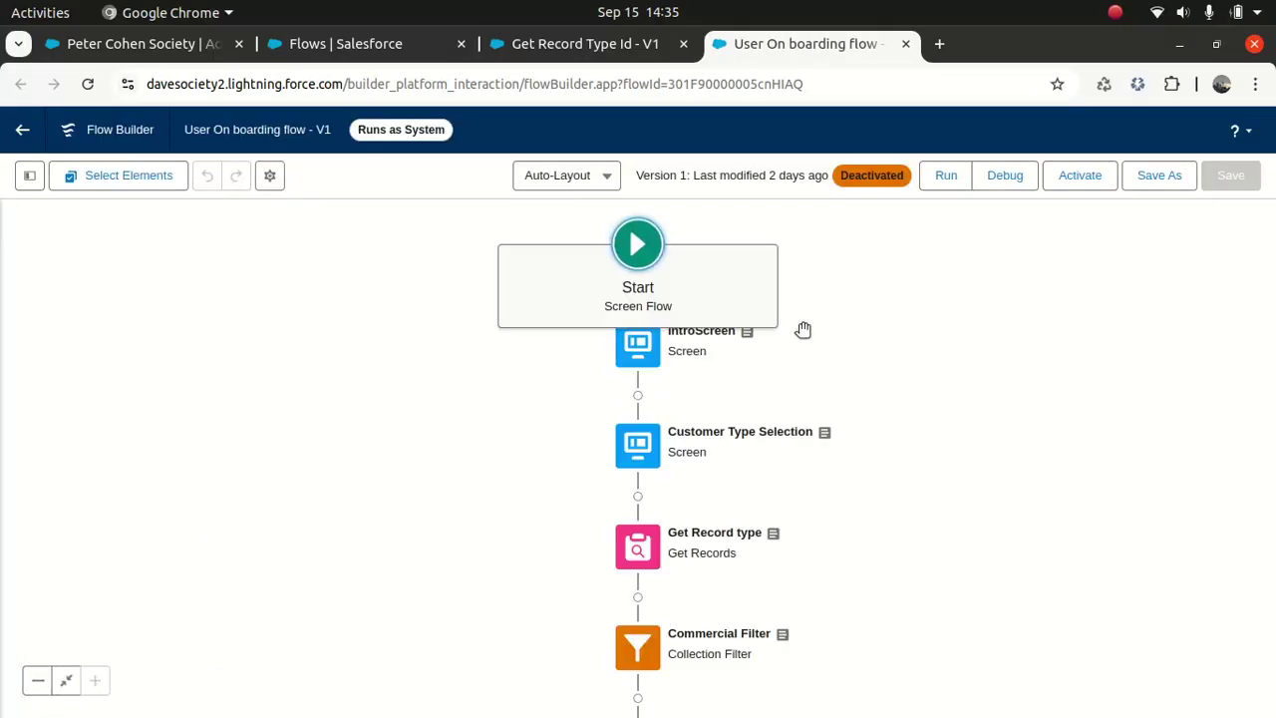
left_click(30, 176)
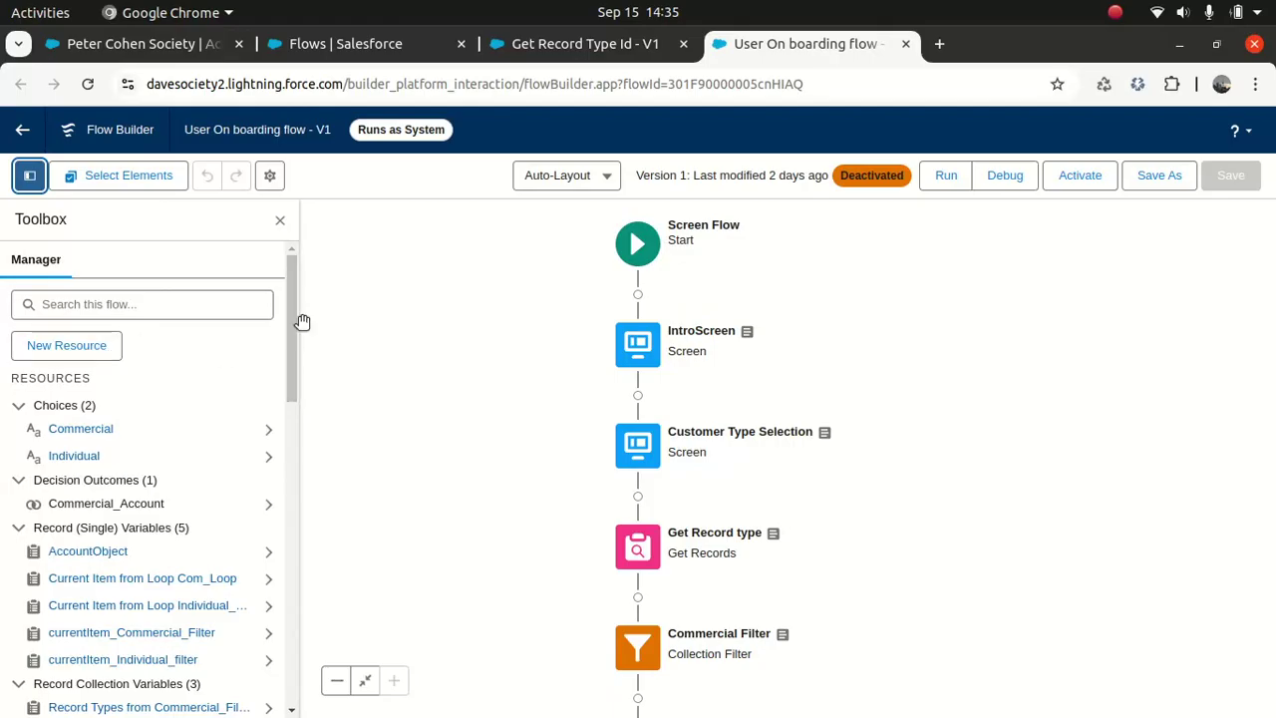
left_click_drag(294, 312, 319, 250)
Step: Create Text variable Record_Type_Id with the description 'This will hold the record type id'
left_click(89, 354)
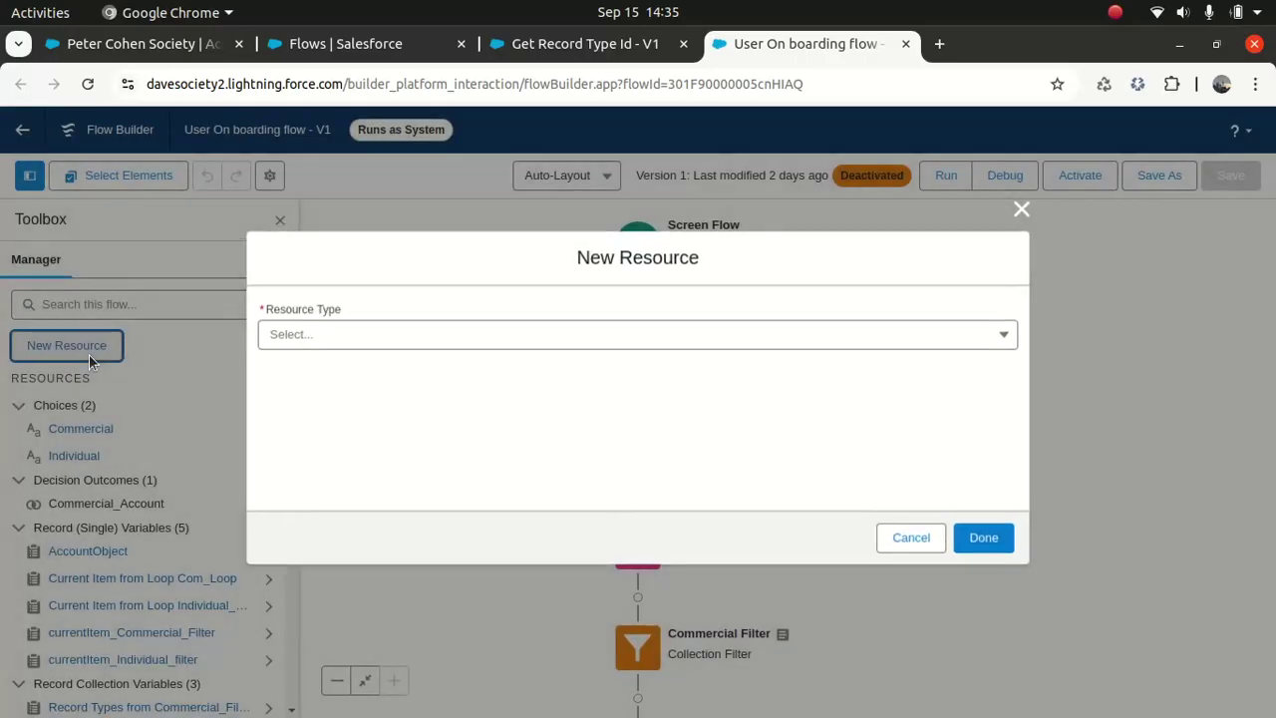
left_click(359, 335)
left_click(348, 375)
left_click(337, 373)
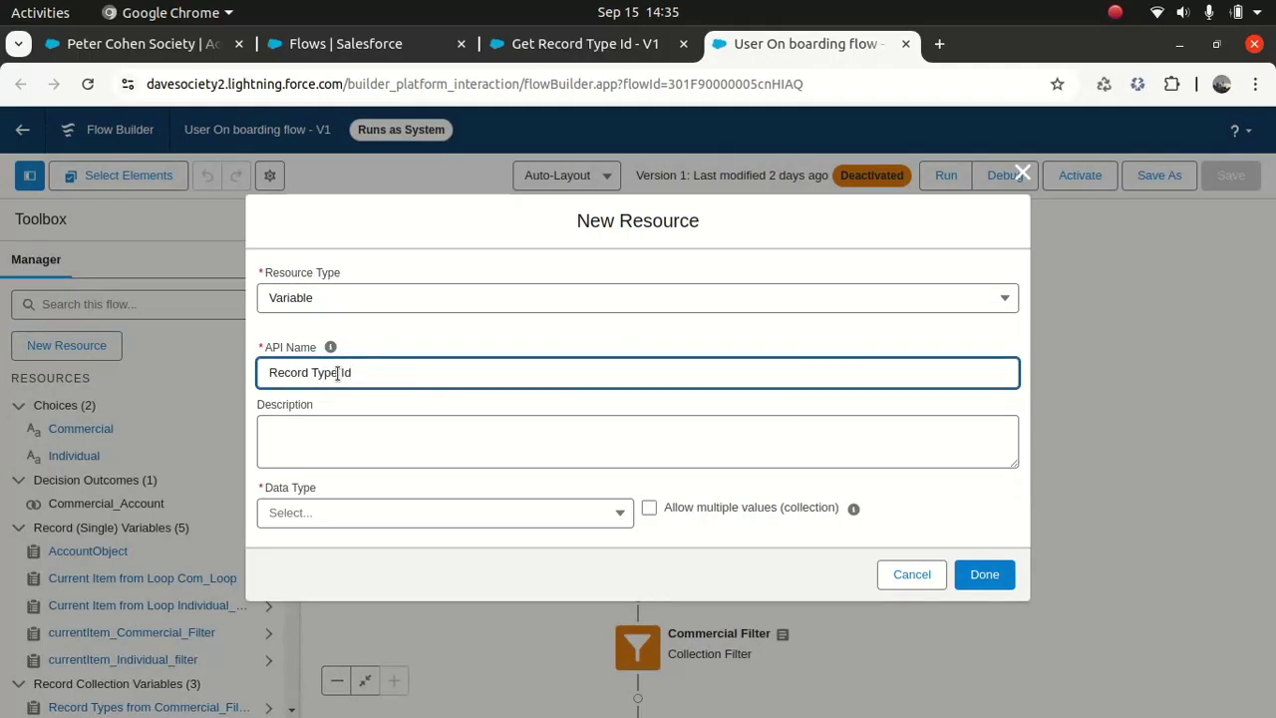
key("Tab")
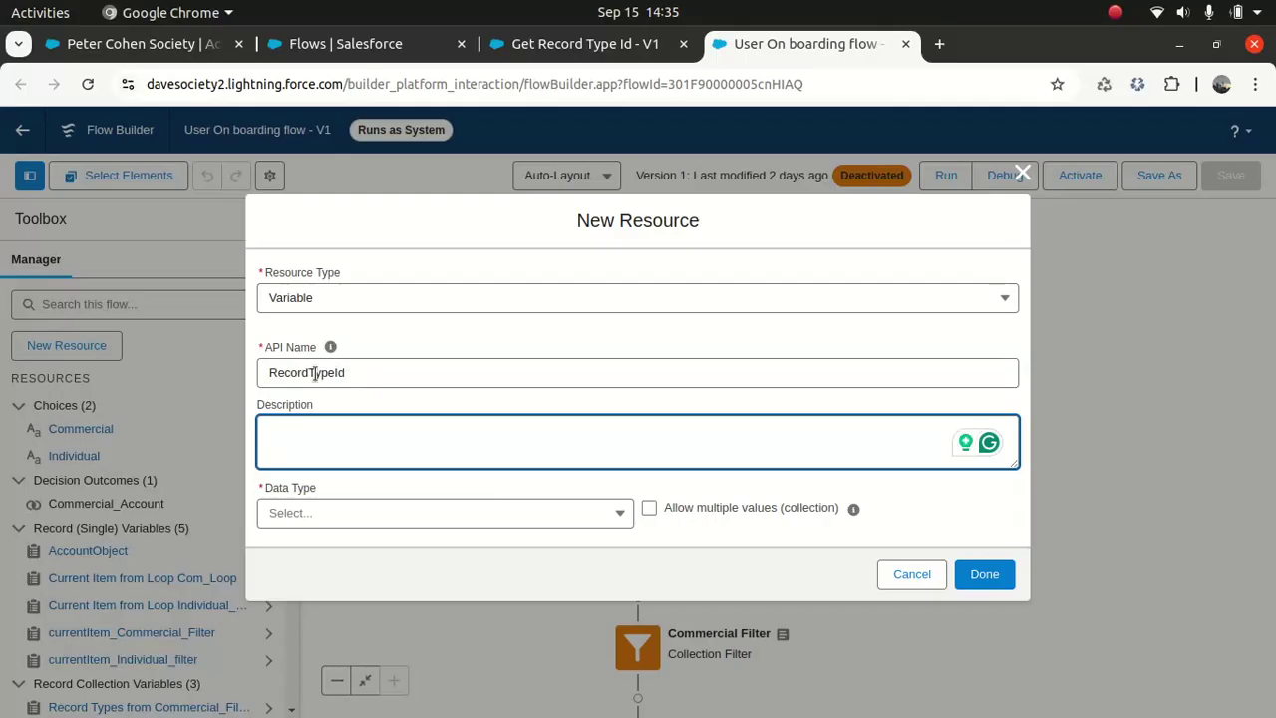
left_click(309, 378)
type("_Type")
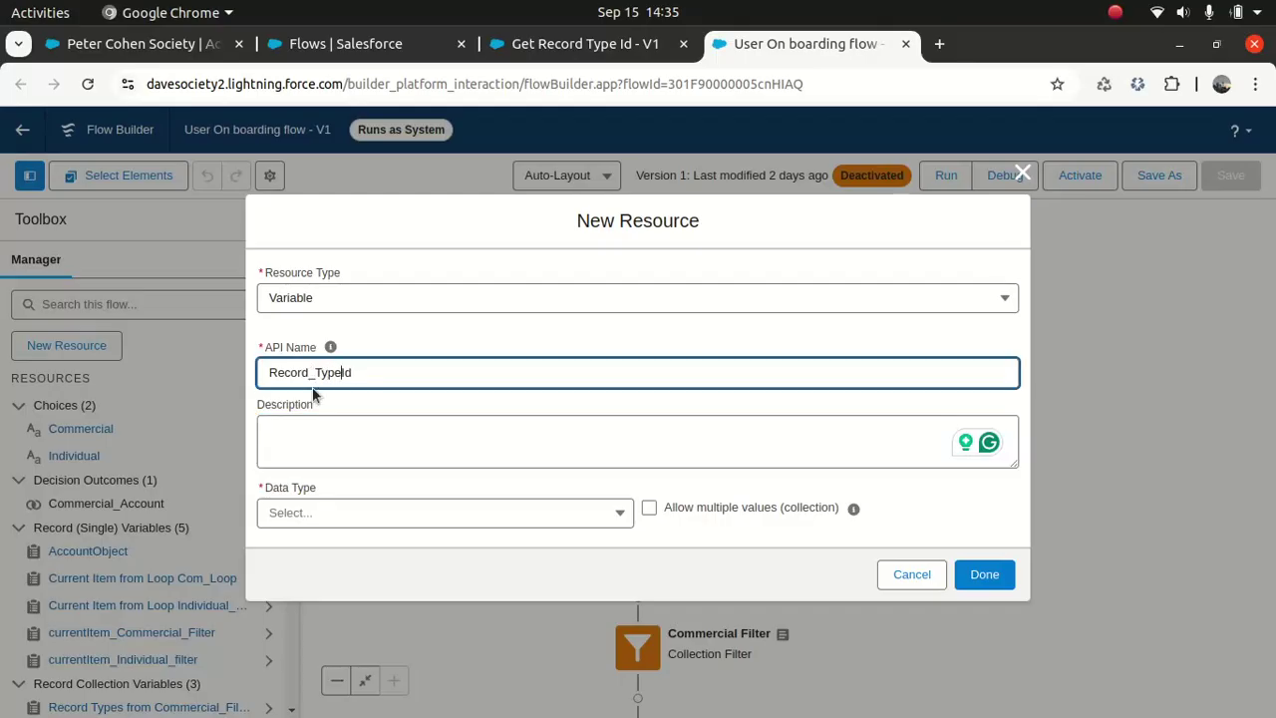
type("_")
left_click(343, 442)
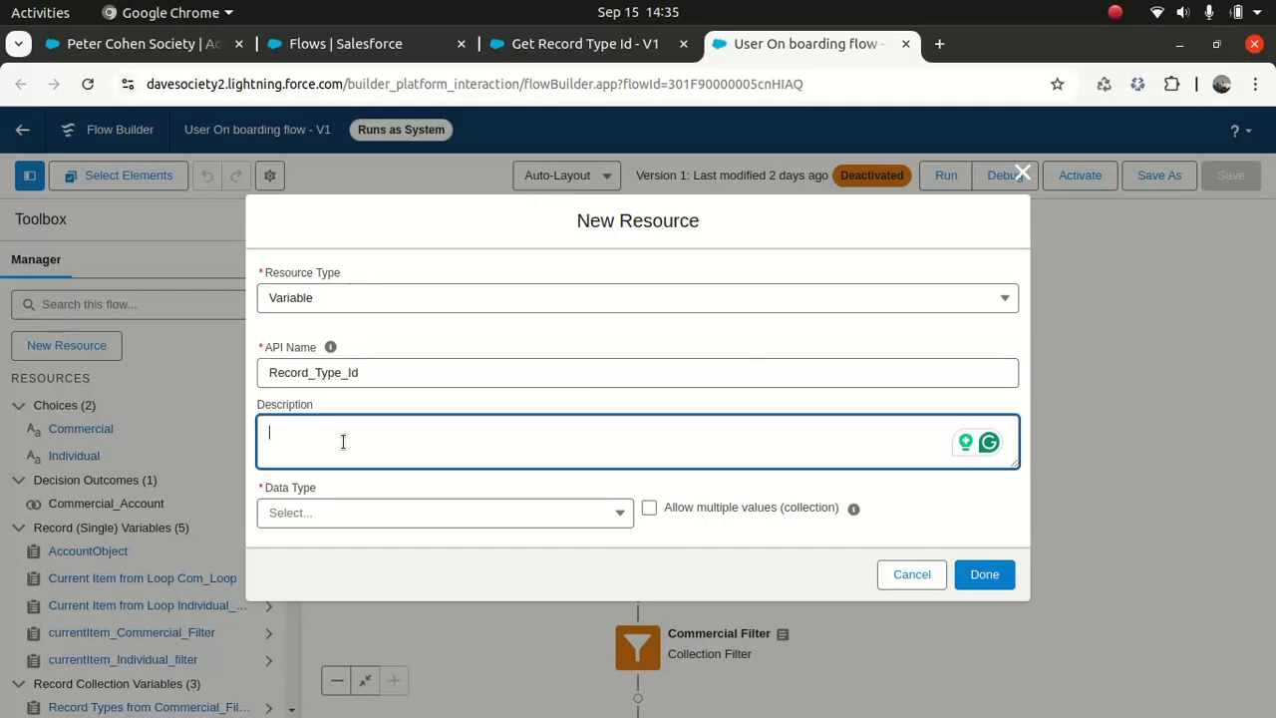
type("This will")
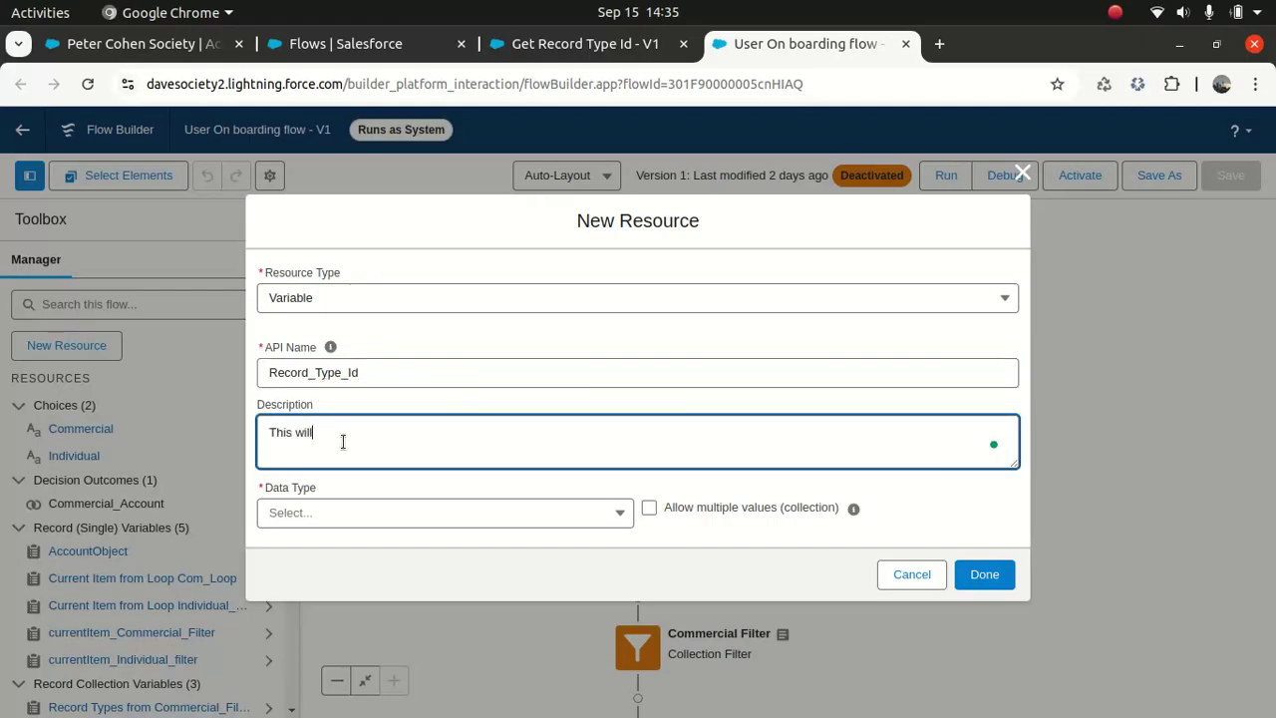
type(" hold the Record type id")
left_click(538, 520)
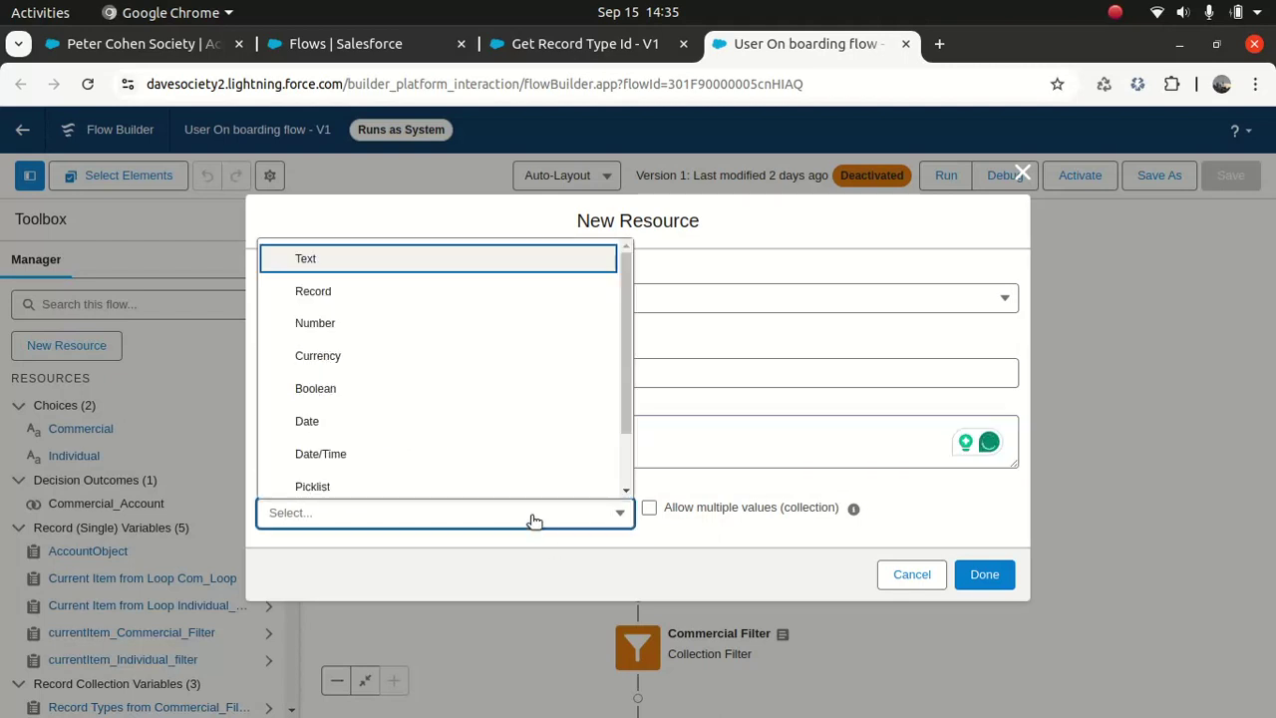
left_click(361, 262)
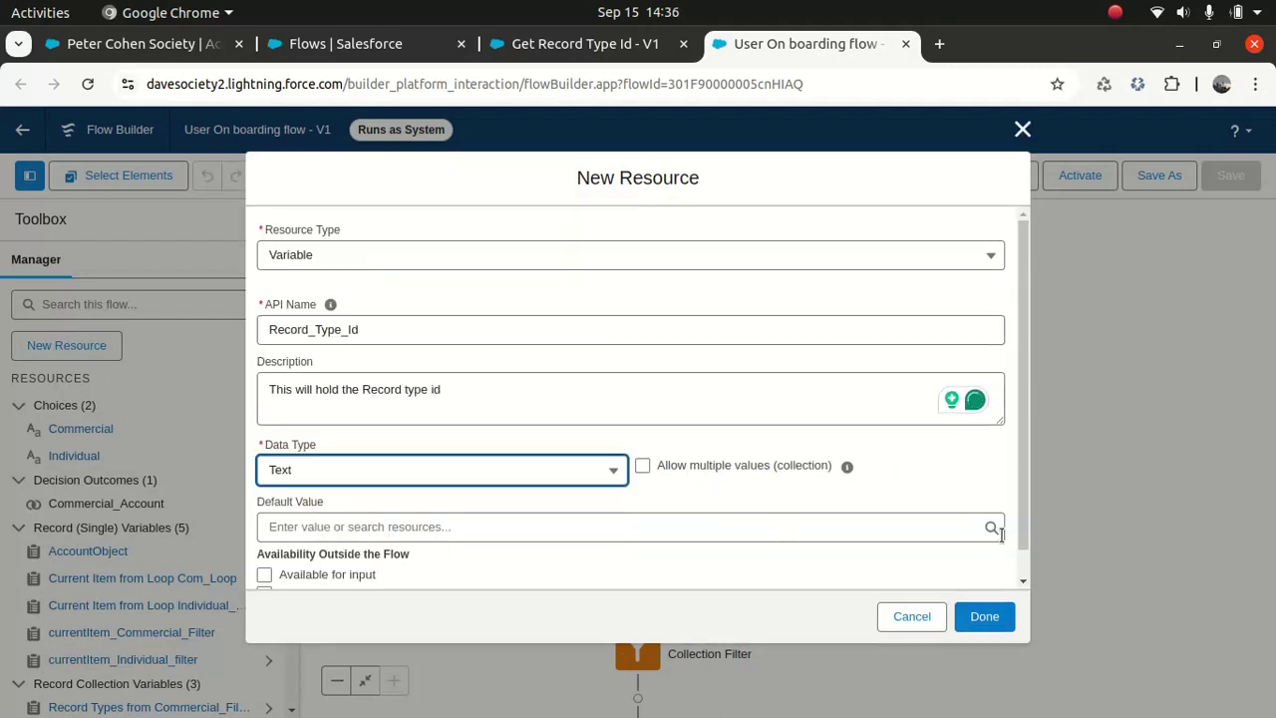
scroll(1010, 586, "down", 1)
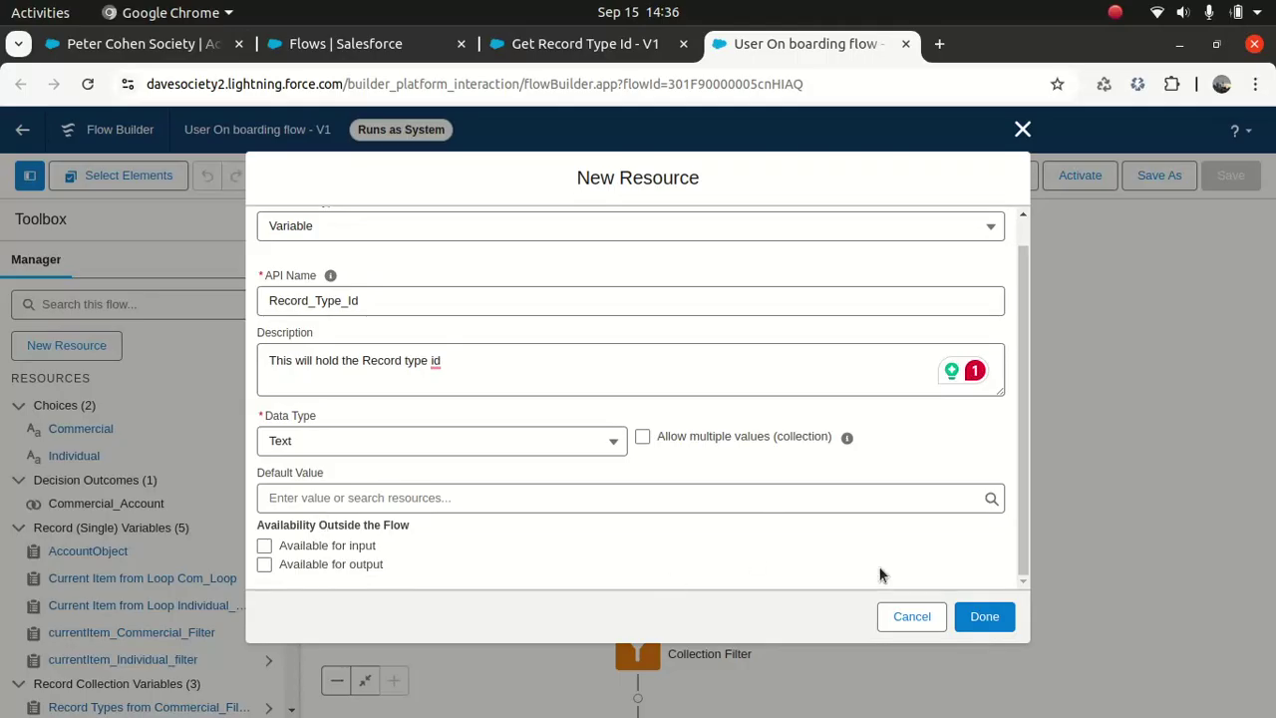
left_click(976, 618)
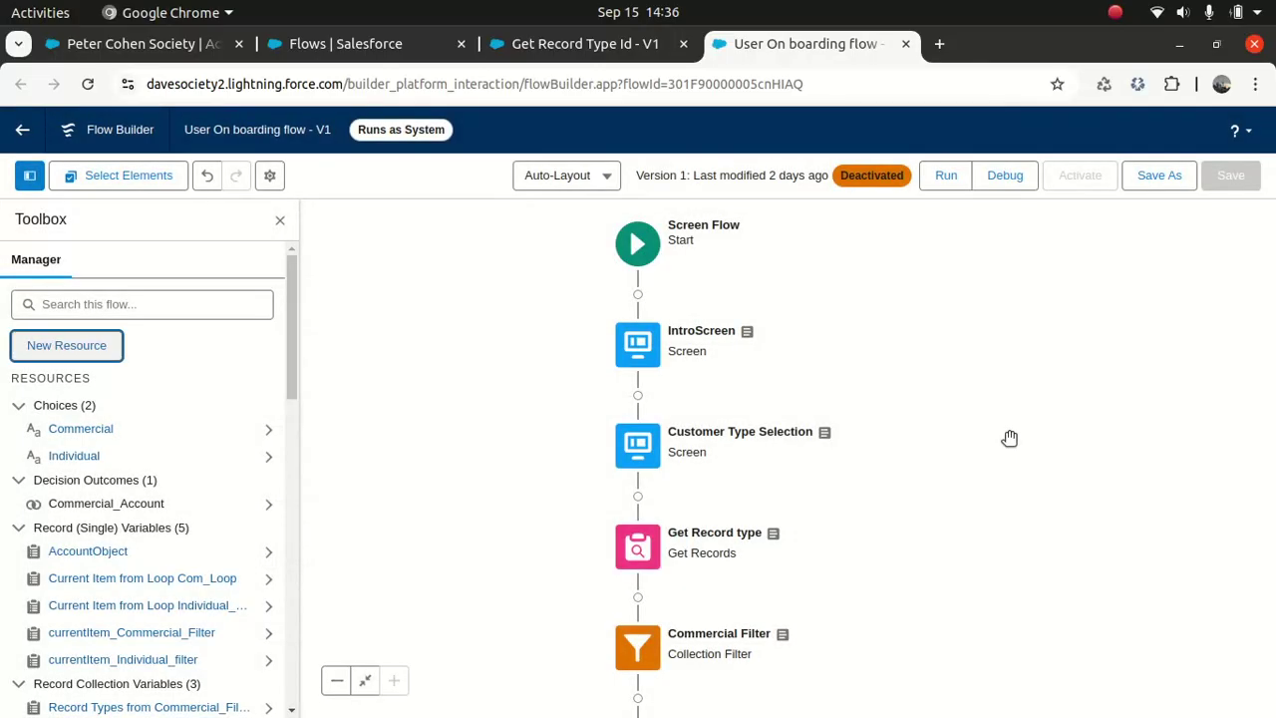
Step: Insert a Subflow at the top of the Commercial Account branch, found by searching 'get', that calls Get Record Type Id
scroll(1008, 438, "down", 5)
left_click_drag(1041, 272, 1039, 280)
left_click_drag(1054, 437, 1069, 340)
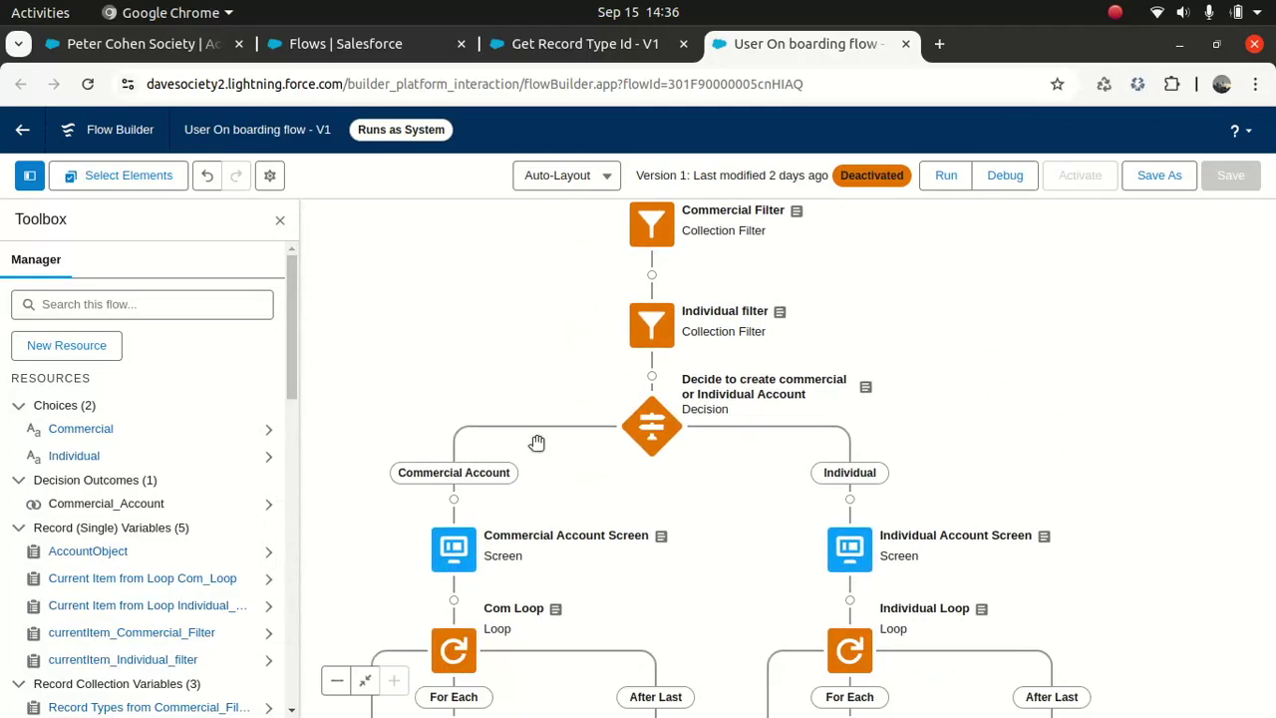
scroll(584, 584, "down", 3)
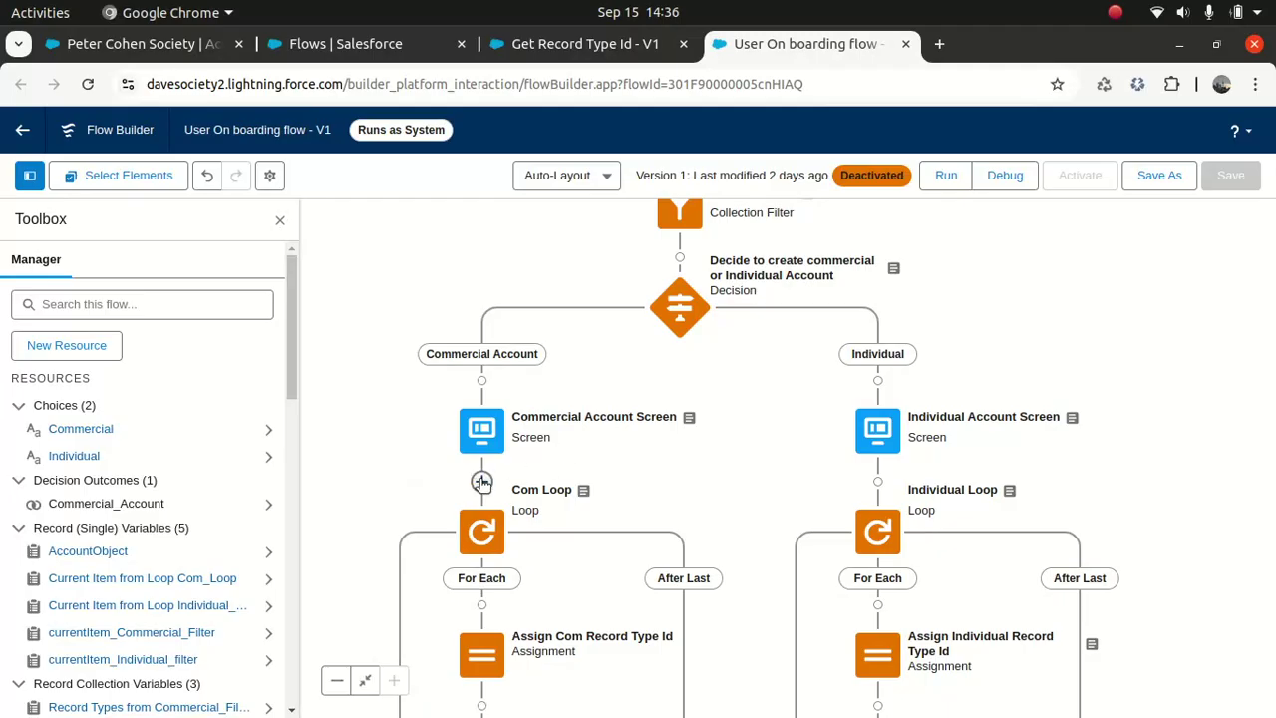
left_click(480, 381)
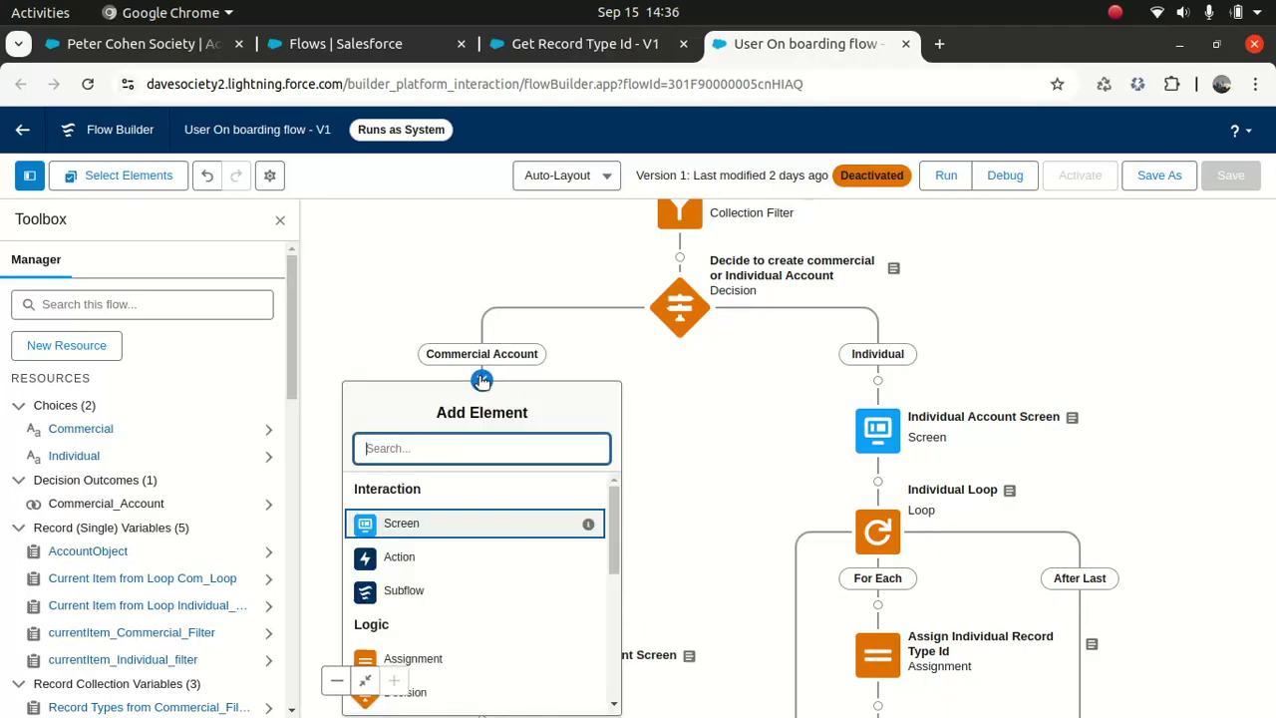
left_click(404, 591)
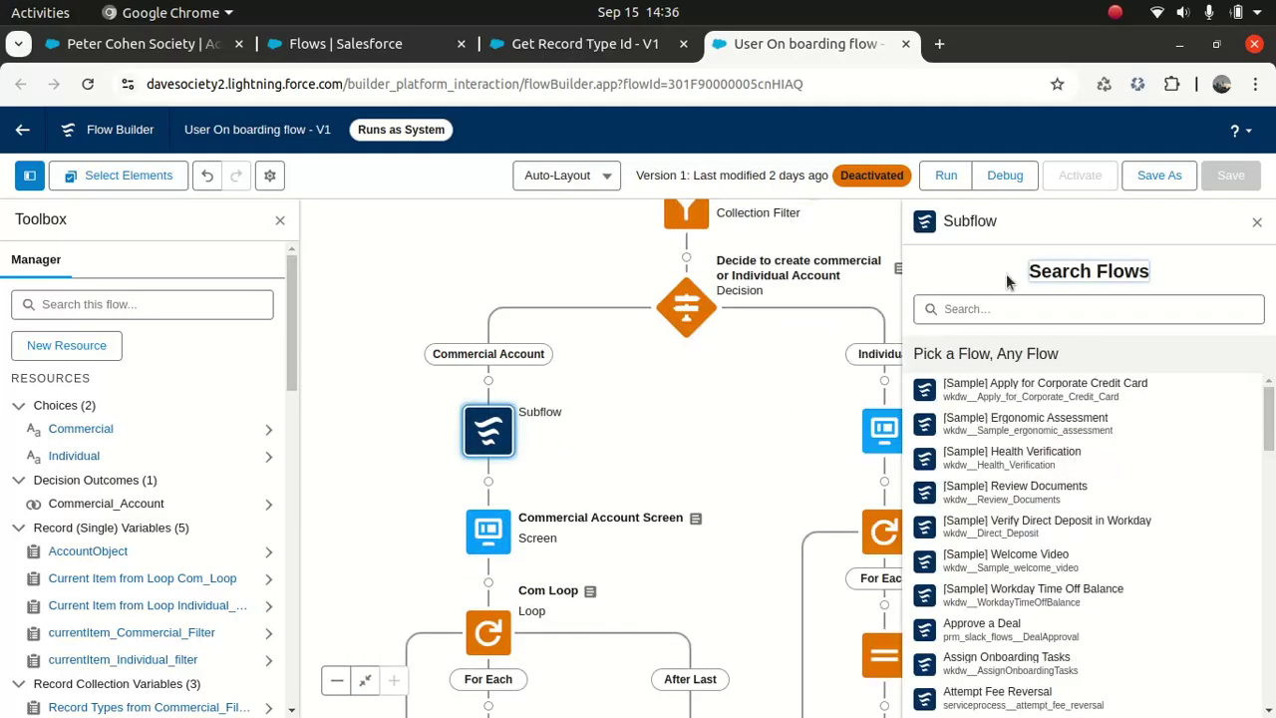
left_click(1010, 308)
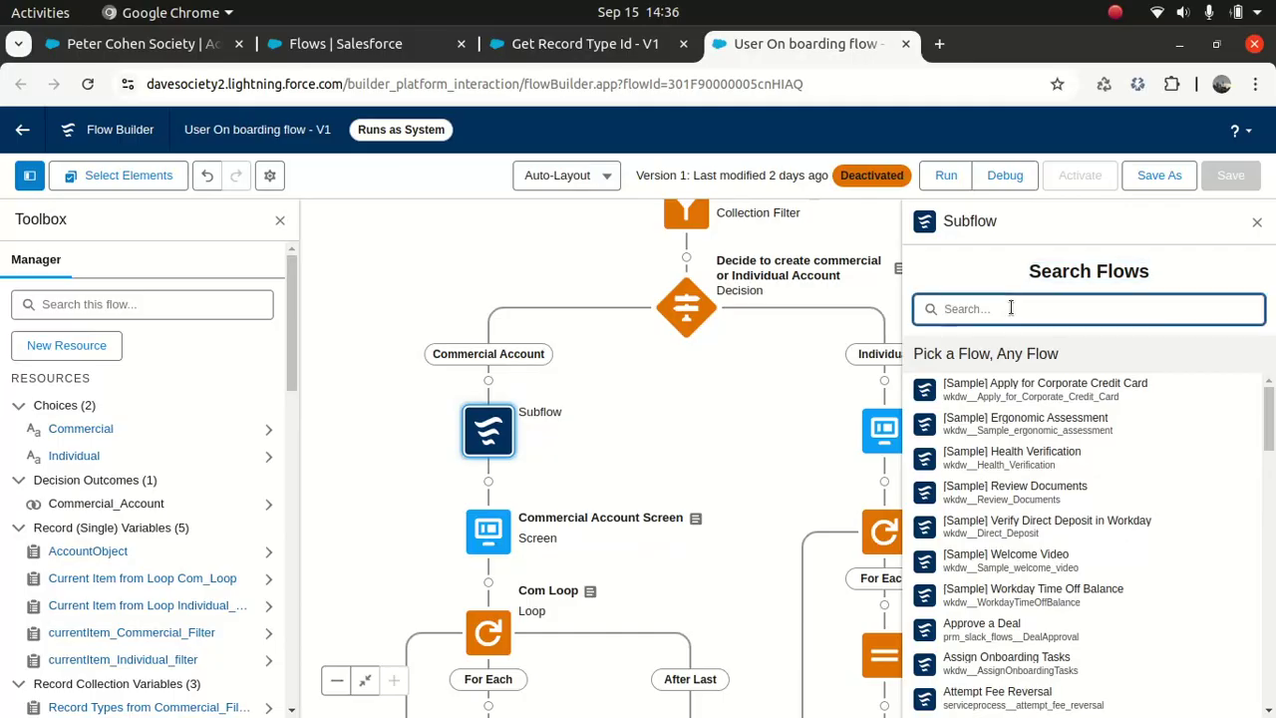
type("get")
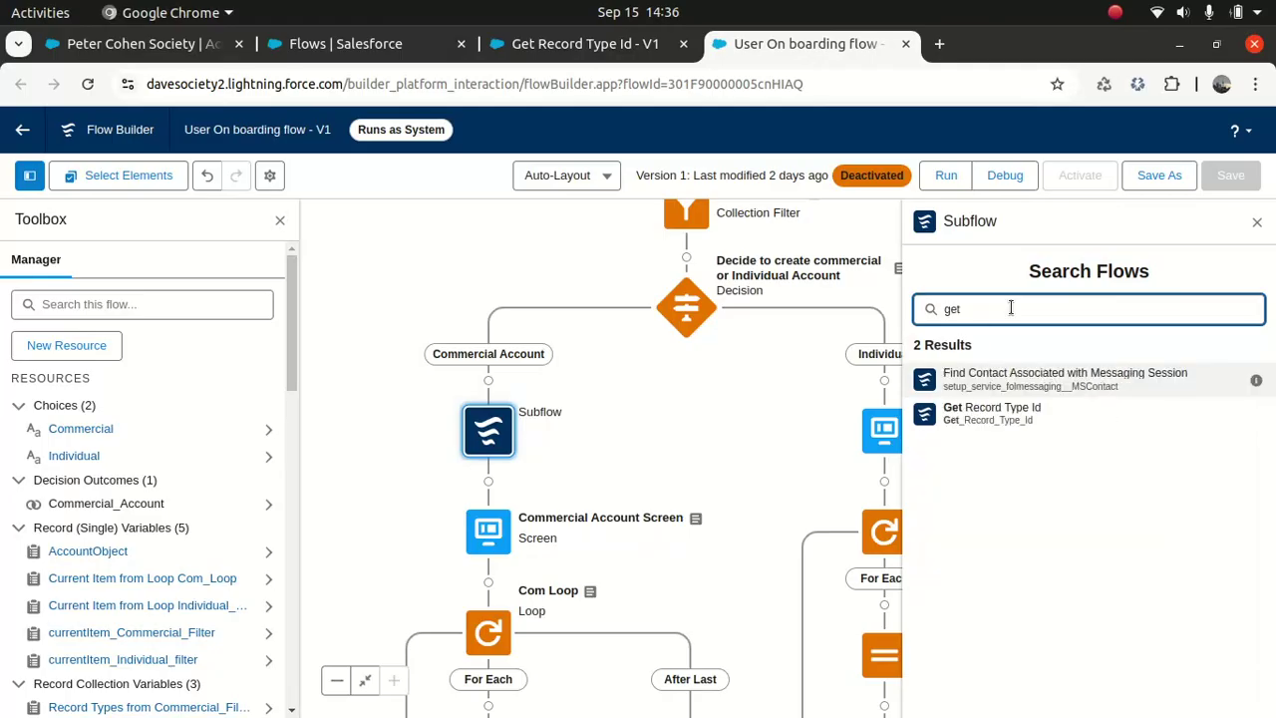
left_click(1002, 416)
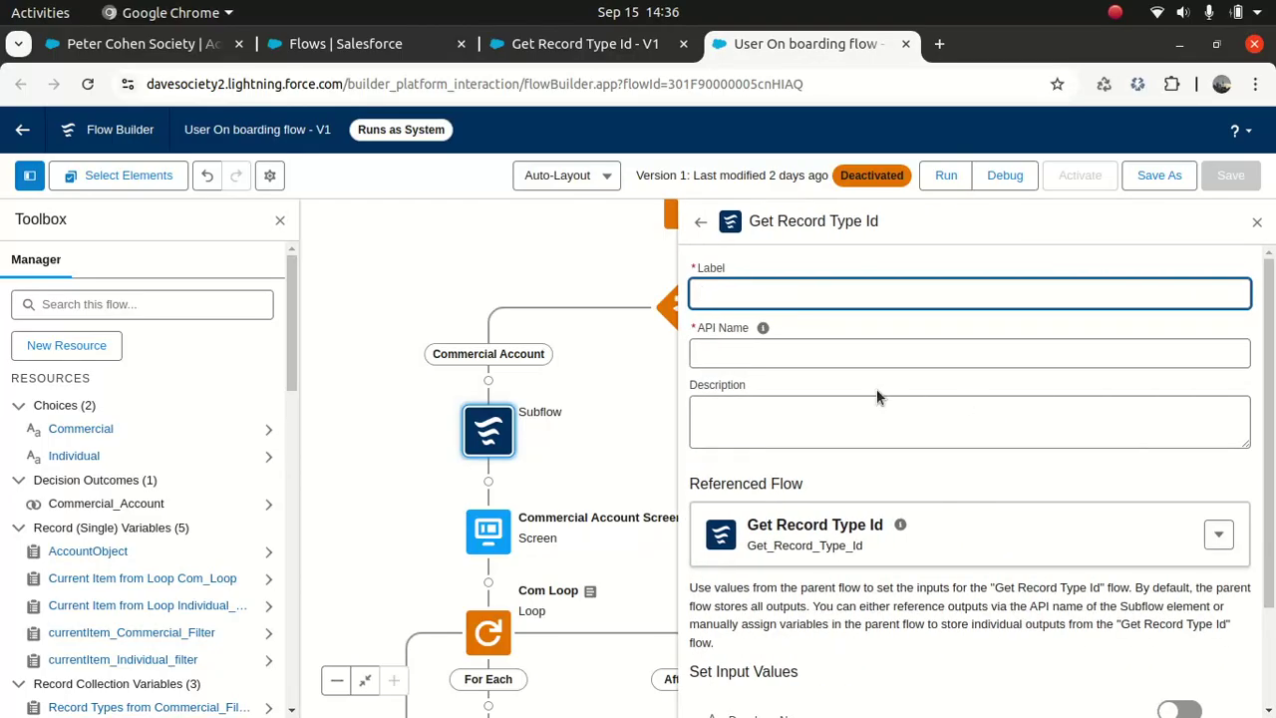
Step: Label the subflow 'Get Record Type Id for business account' and describe it for business accounts
left_click(793, 288)
type("Get Recopr")
type("ness account")
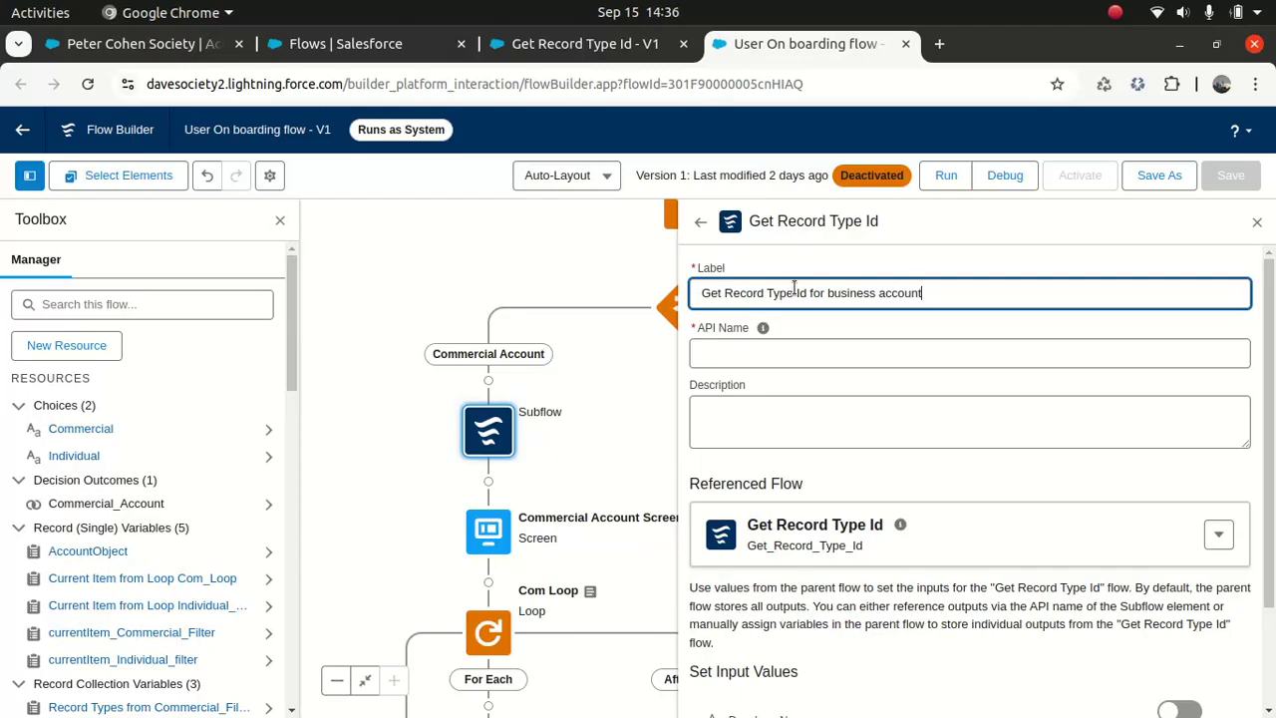
key("Tab")
left_click(774, 426)
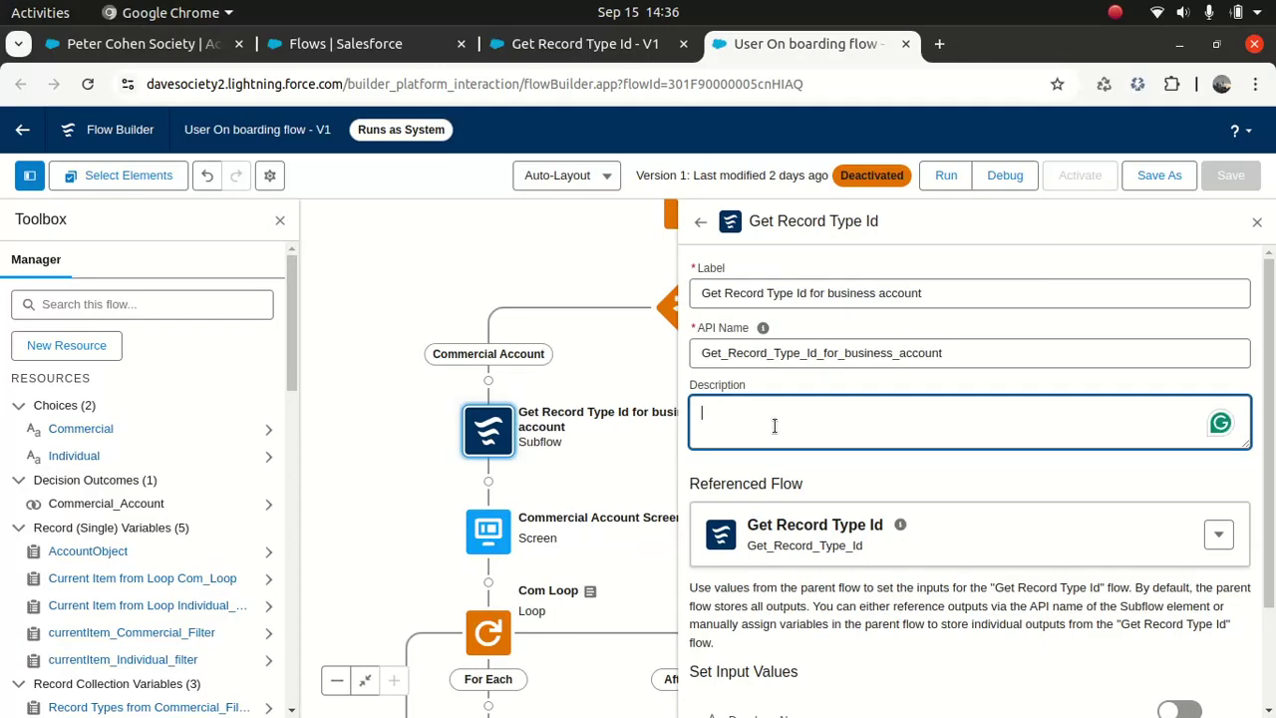
type("Get record type")
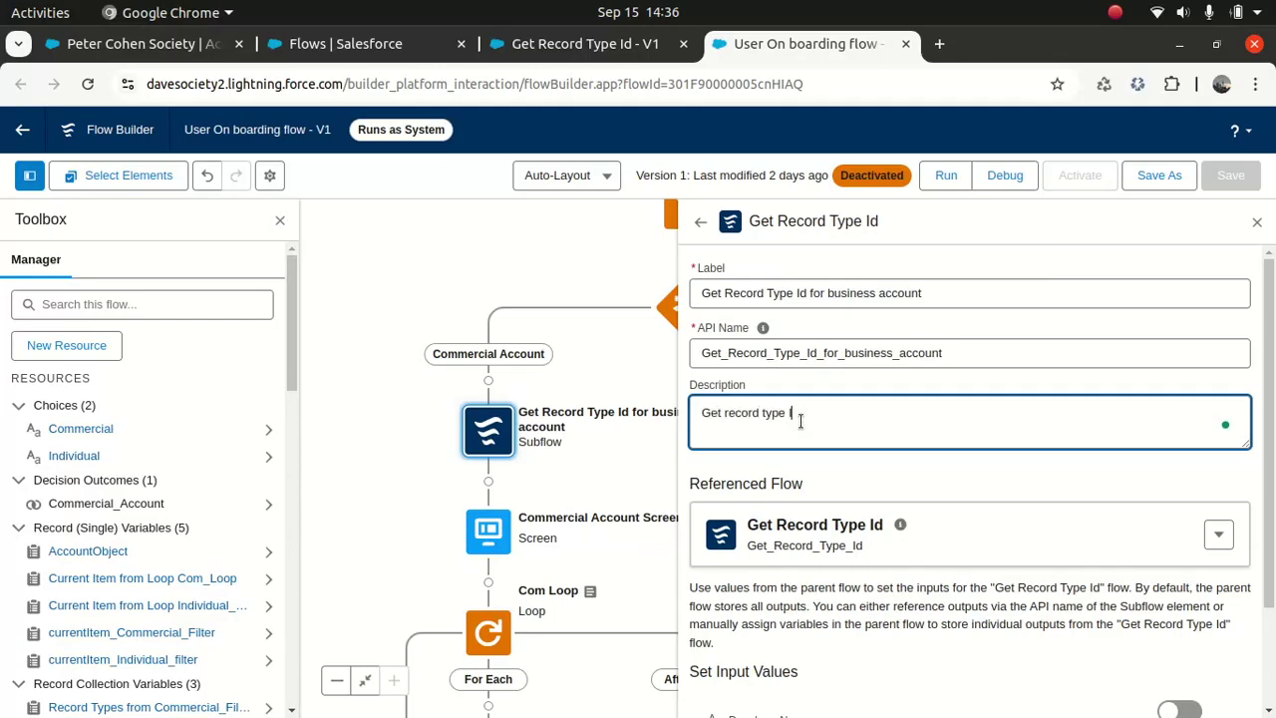
type(" Id for business acocunt")
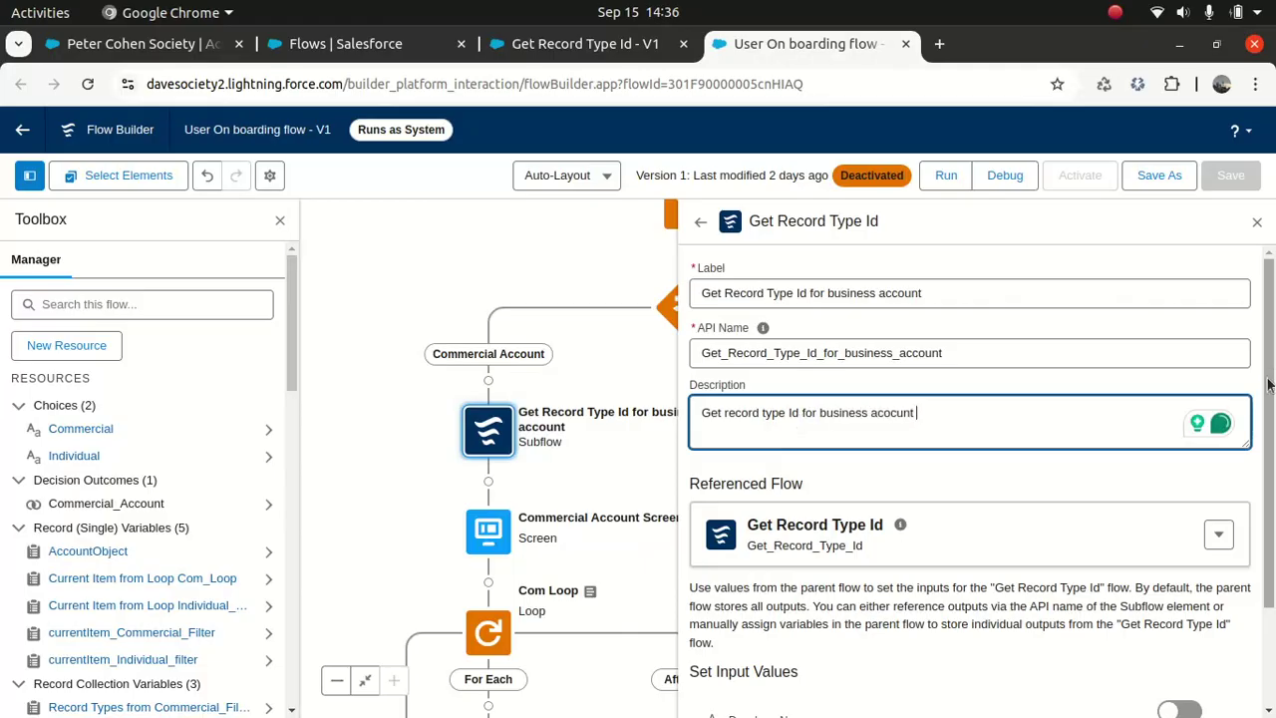
scroll(1246, 520, "down", 2)
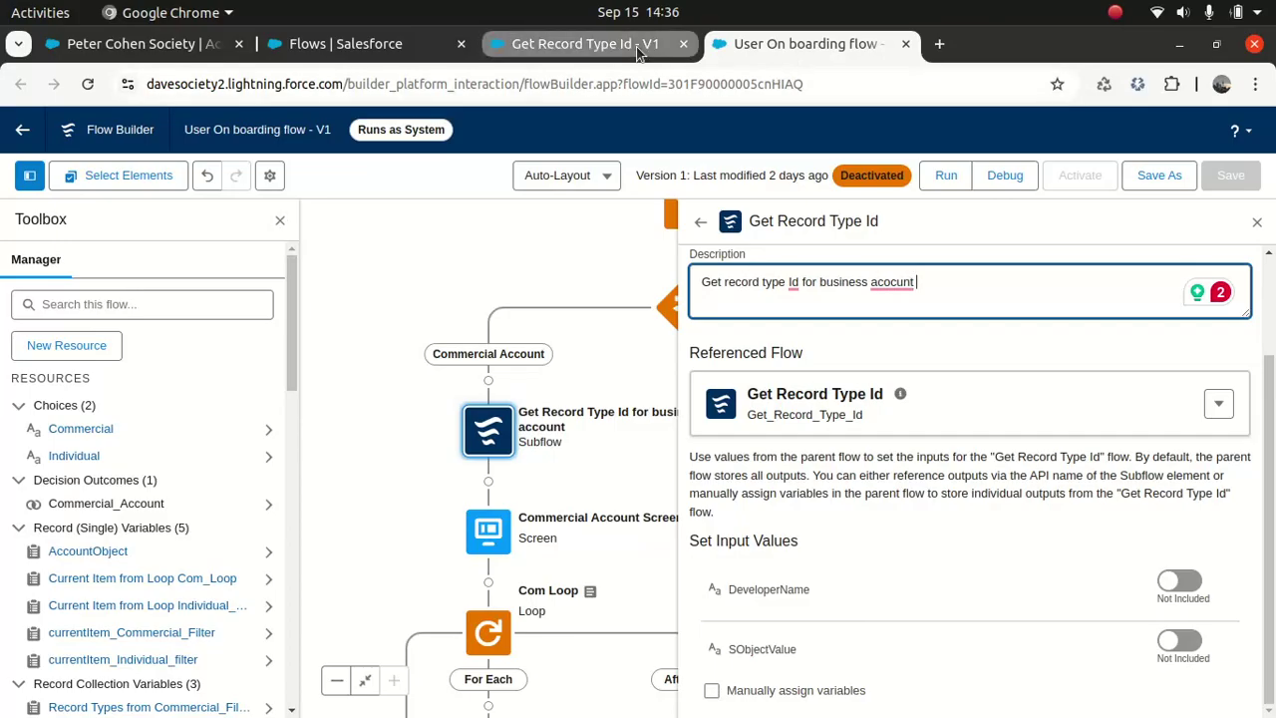
Step: Include DeveloperName as Business_Accounts and SObjectValue as Account in the subflow inputs
left_click(1179, 580)
left_click(893, 608)
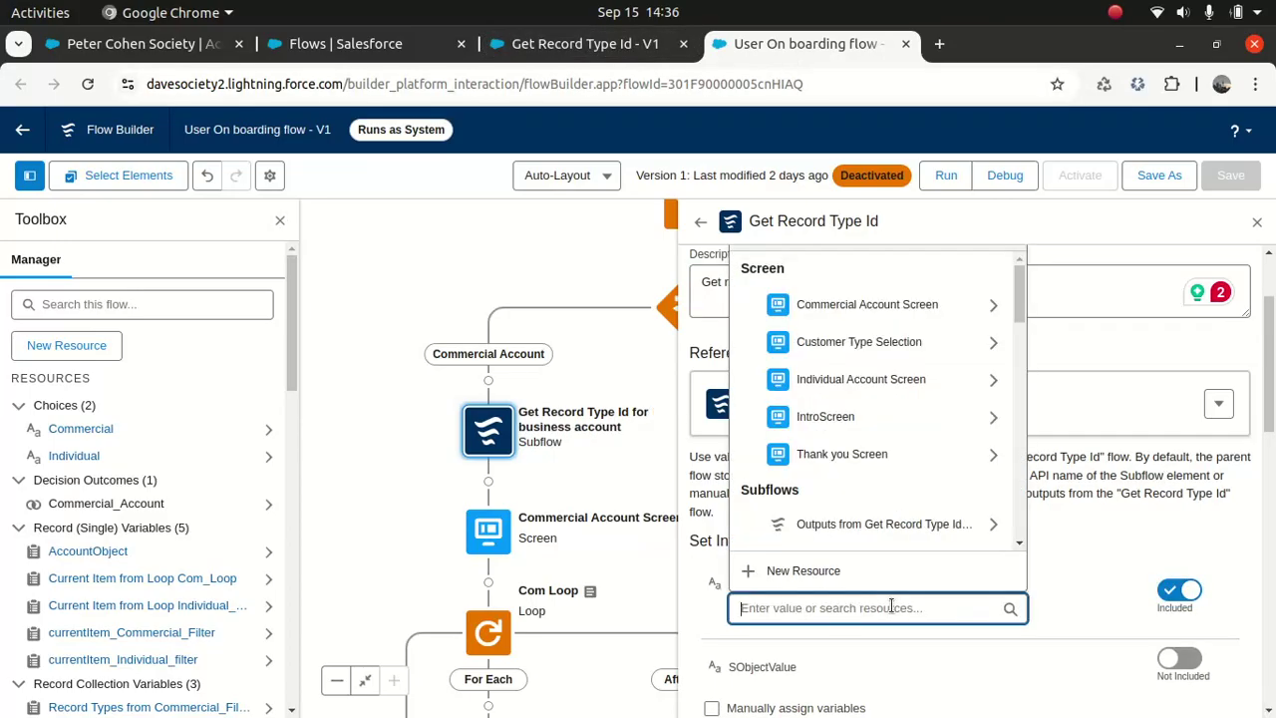
type("Business_Accounts")
left_click(890, 668)
left_click(1179, 664)
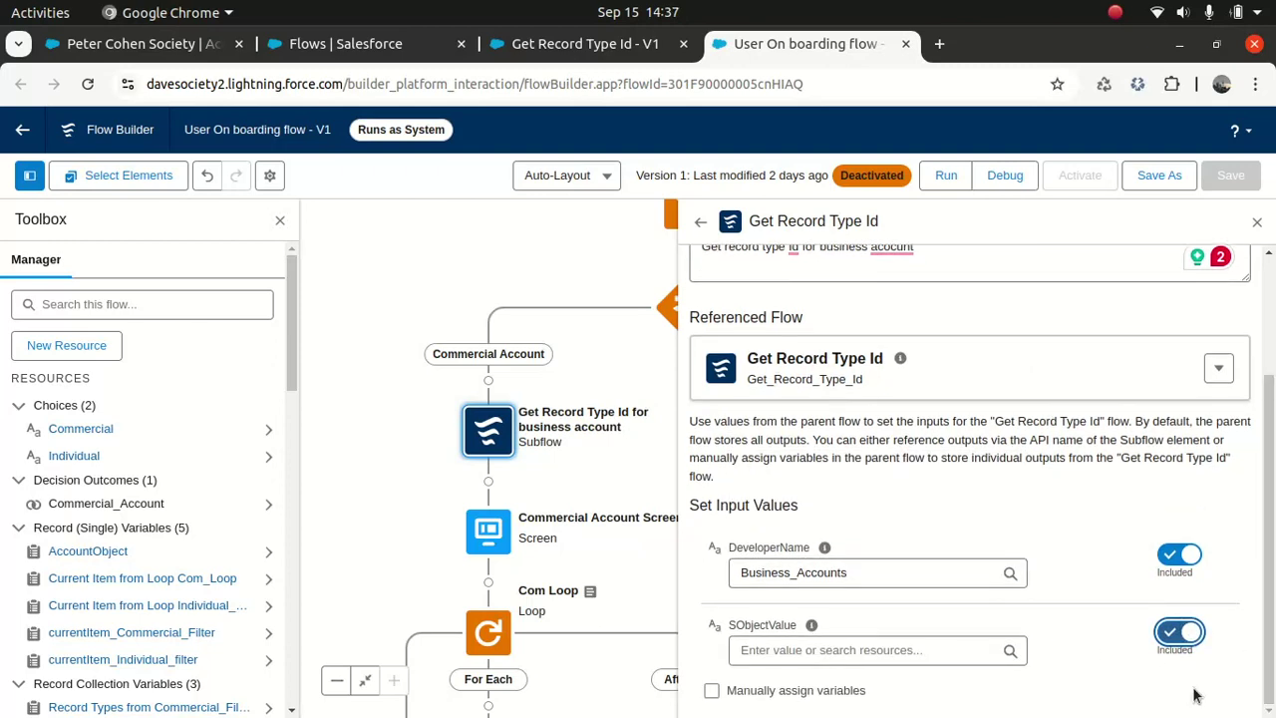
left_click(813, 650)
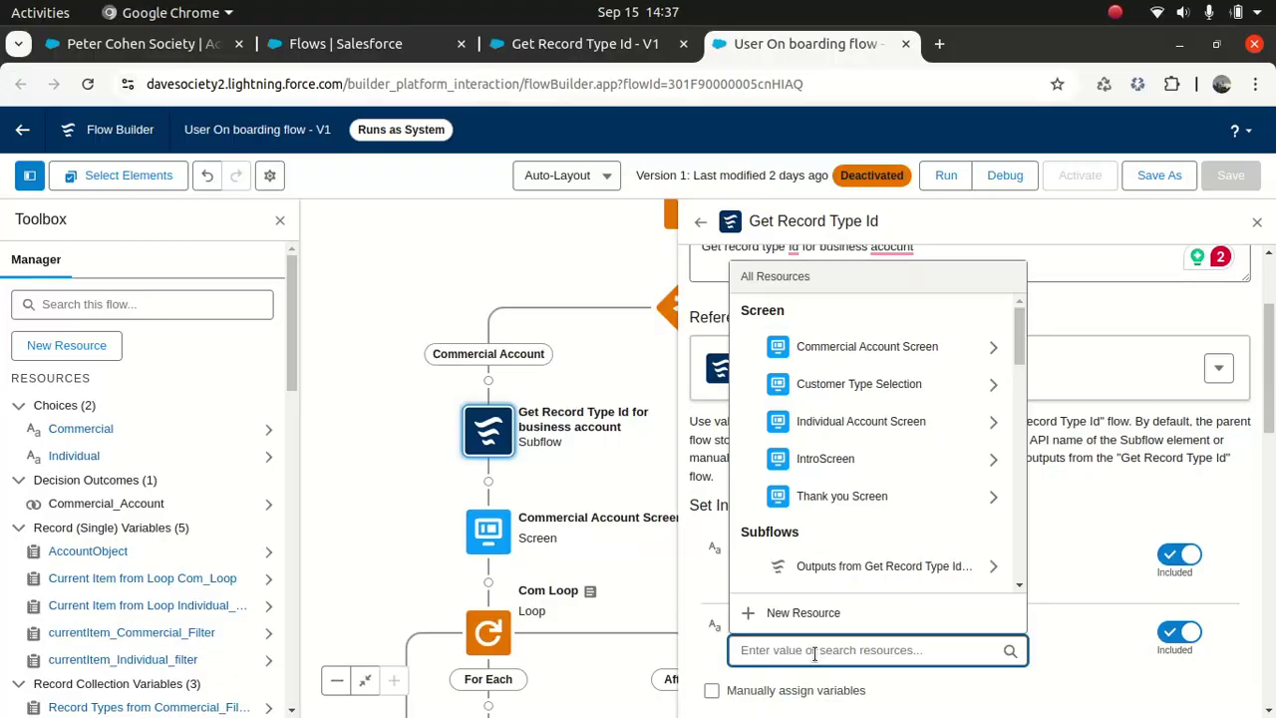
type("Account")
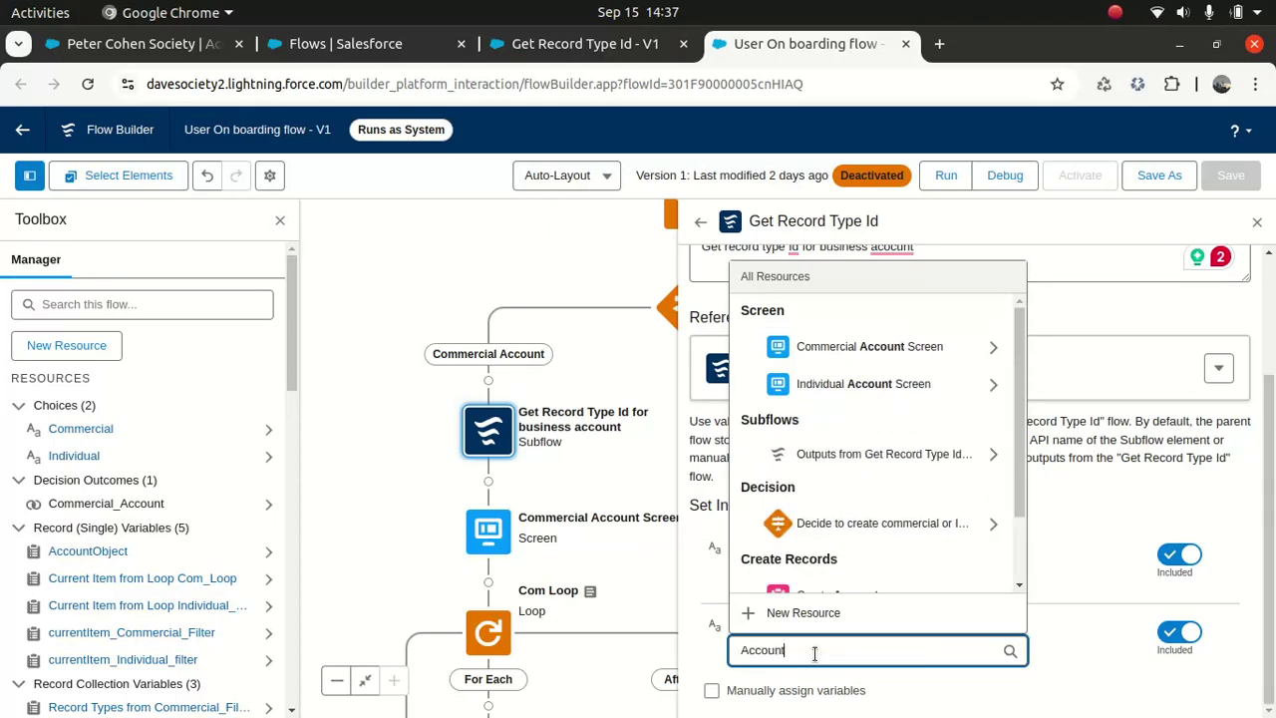
left_click(1062, 588)
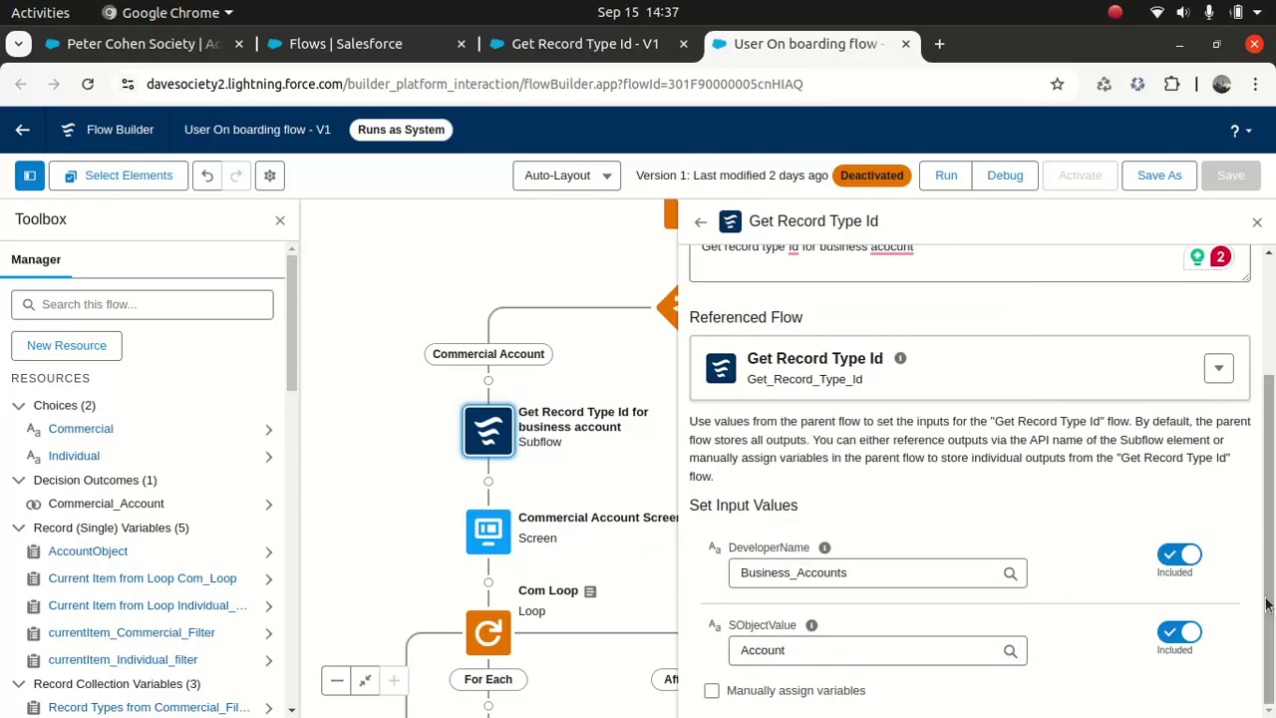
Step: Assign outputs manually, storing RecordTypeId in the Record_Type_Id variable
left_click(710, 689)
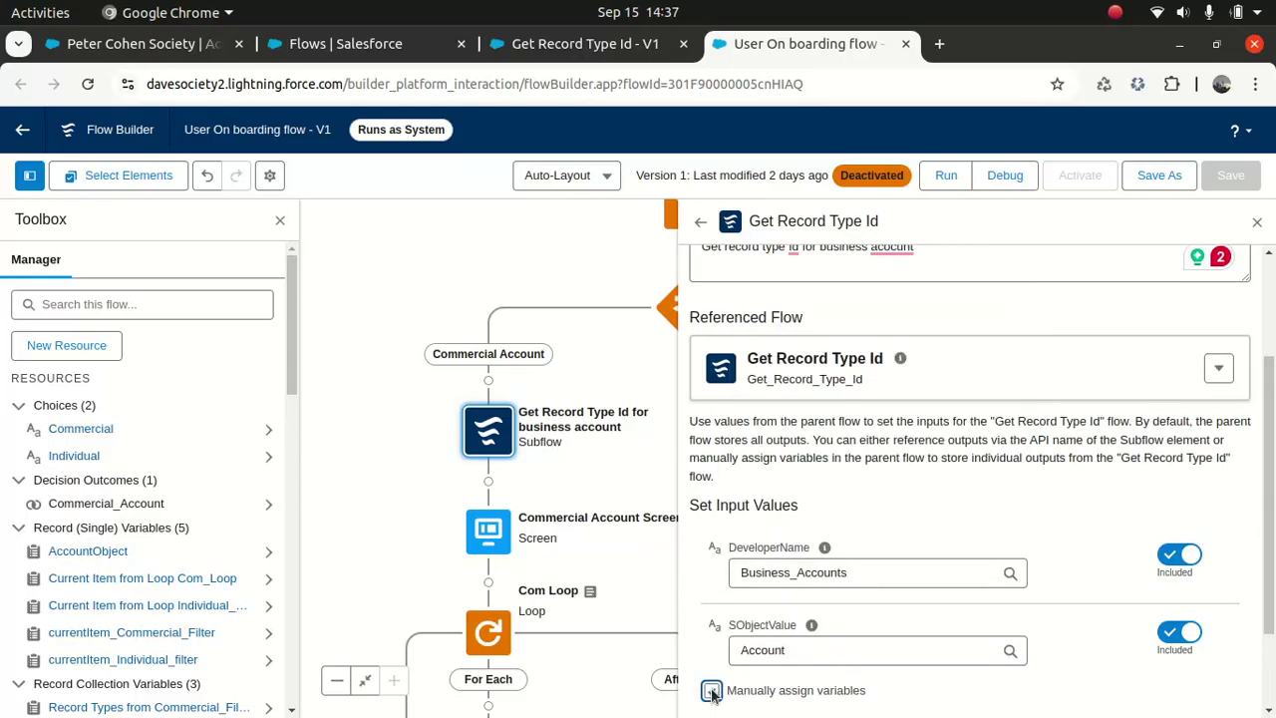
scroll(1257, 598, "down", 3)
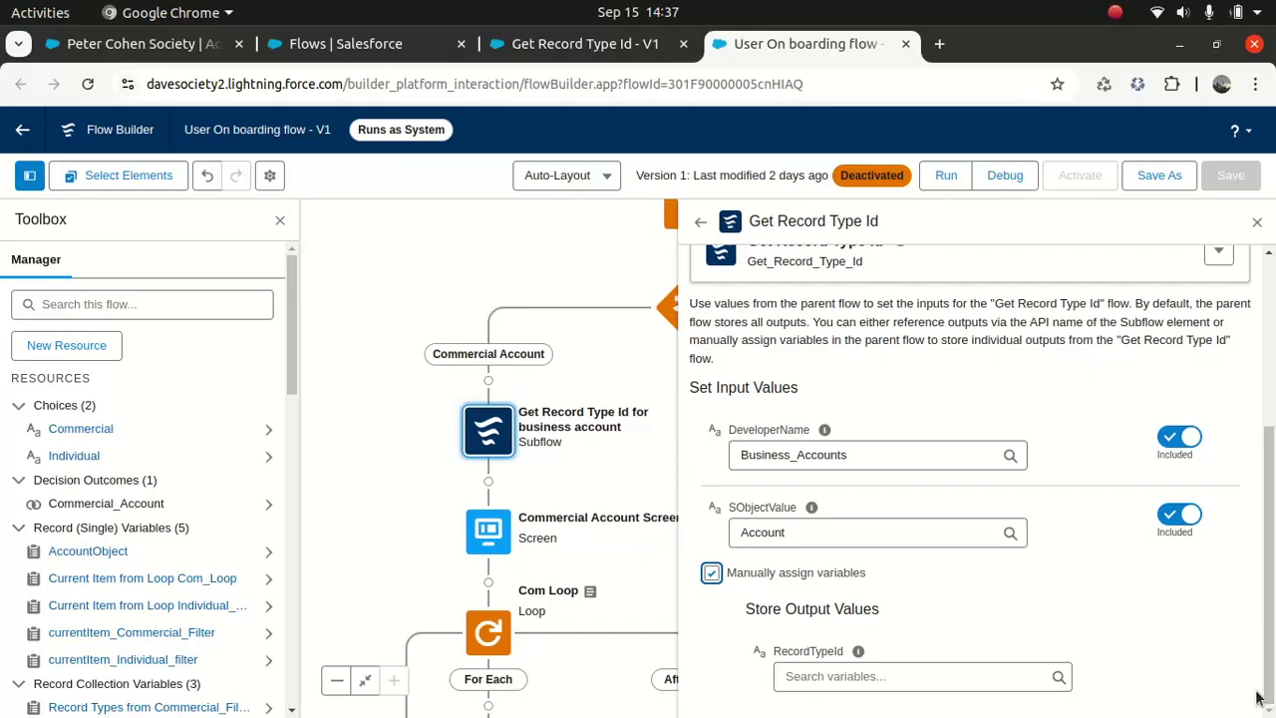
left_click(910, 677)
type("r")
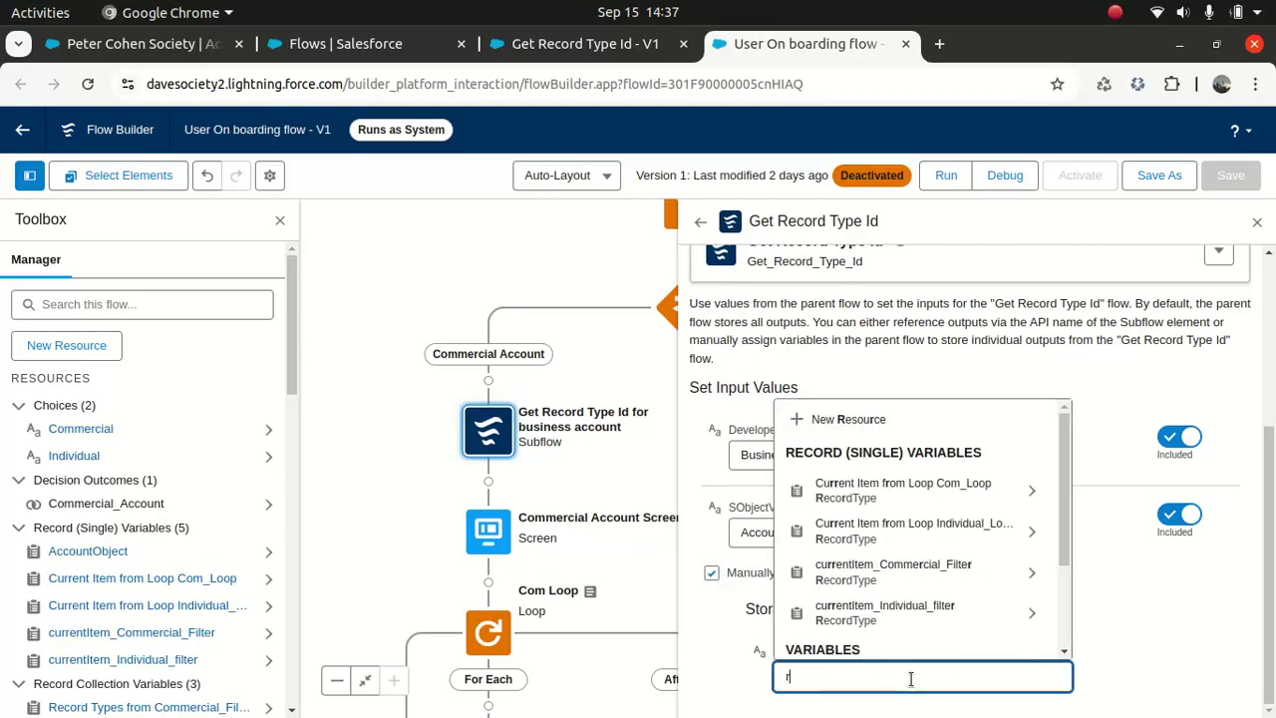
type("ecord")
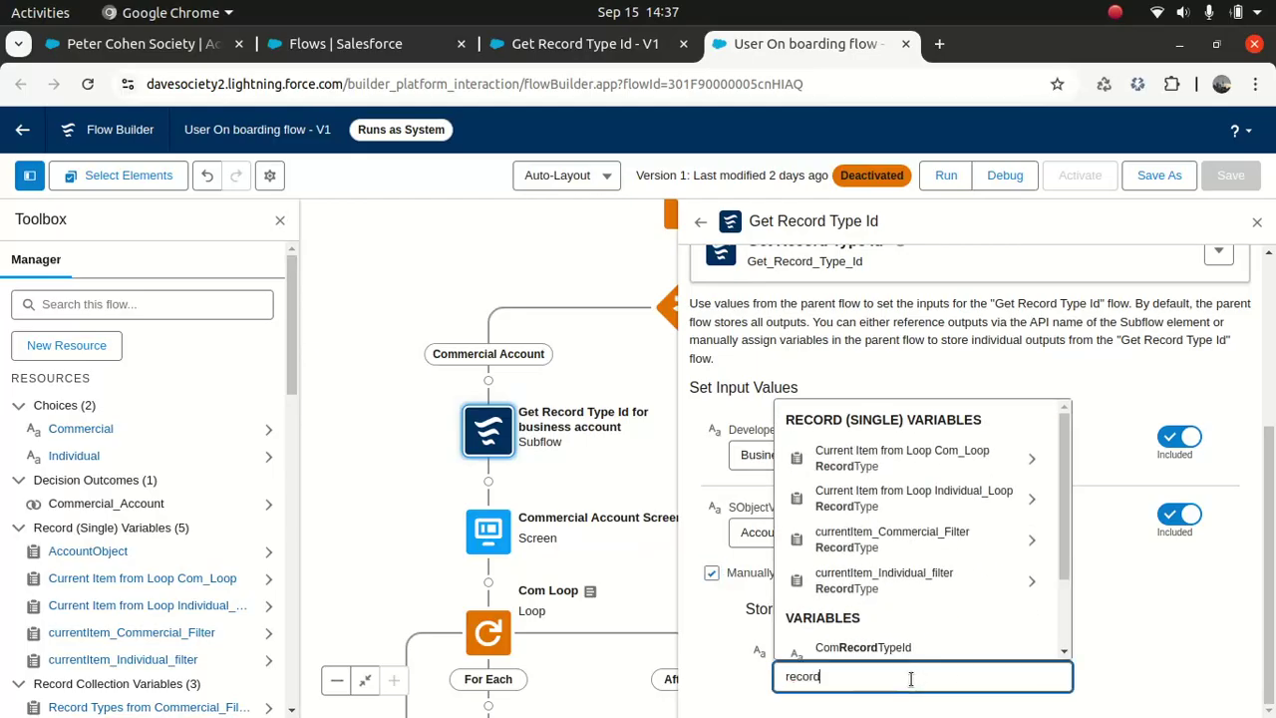
type("type")
key("BackSpace")
key("BackSpace")
key("BackSpace")
key("BackSpace")
type("_t")
left_click(859, 637)
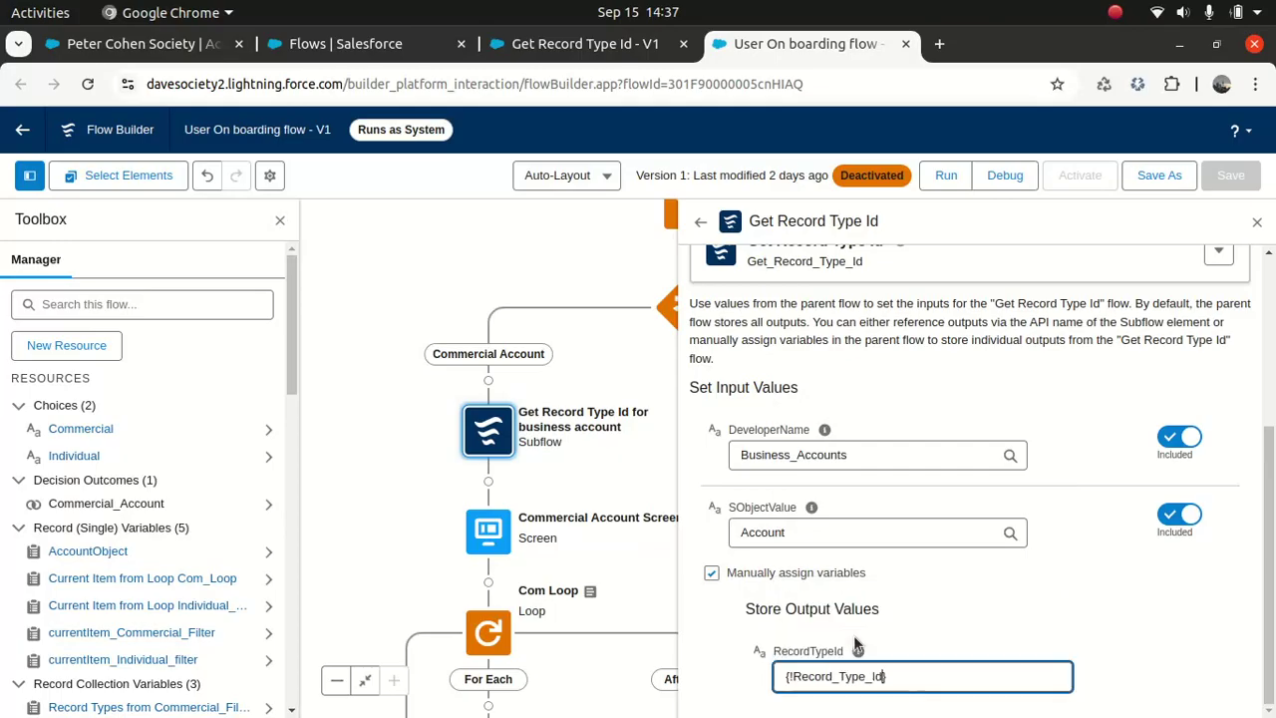
scroll(967, 479, "up", 3)
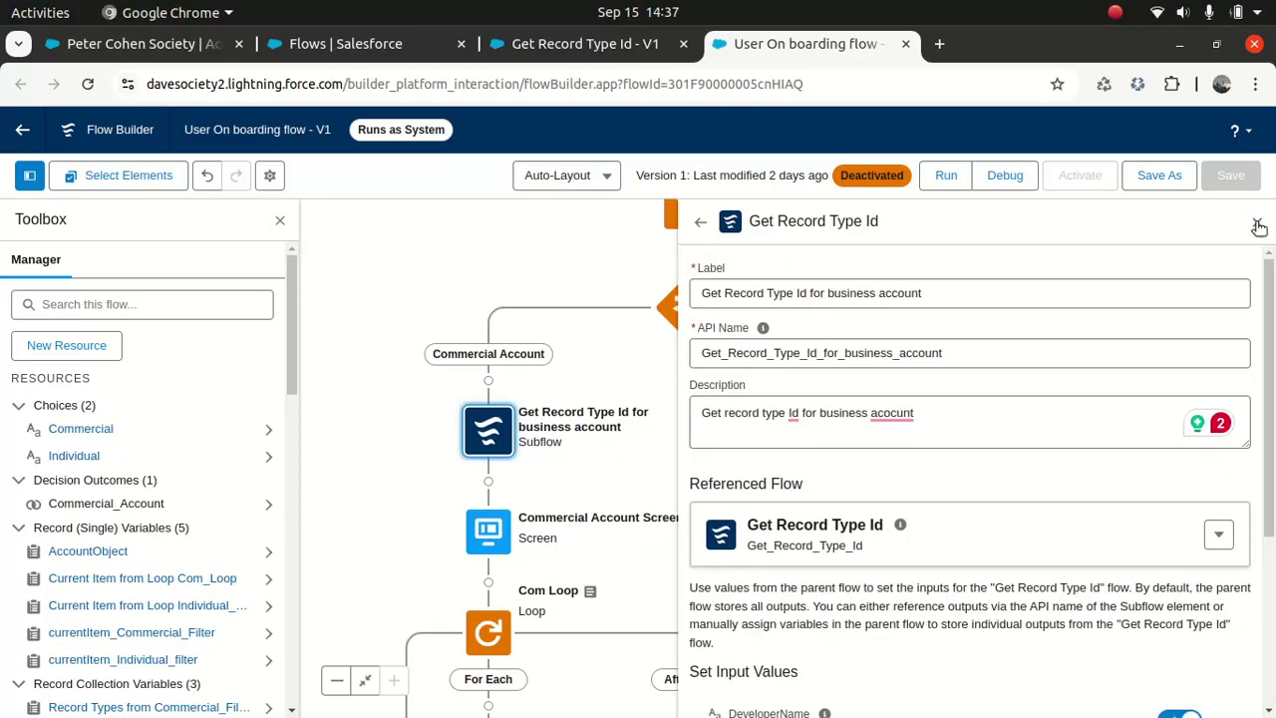
Step: Save the User On boarding flow as a new version
left_click(1159, 176)
left_click(603, 304)
left_click(610, 307)
left_click(998, 553)
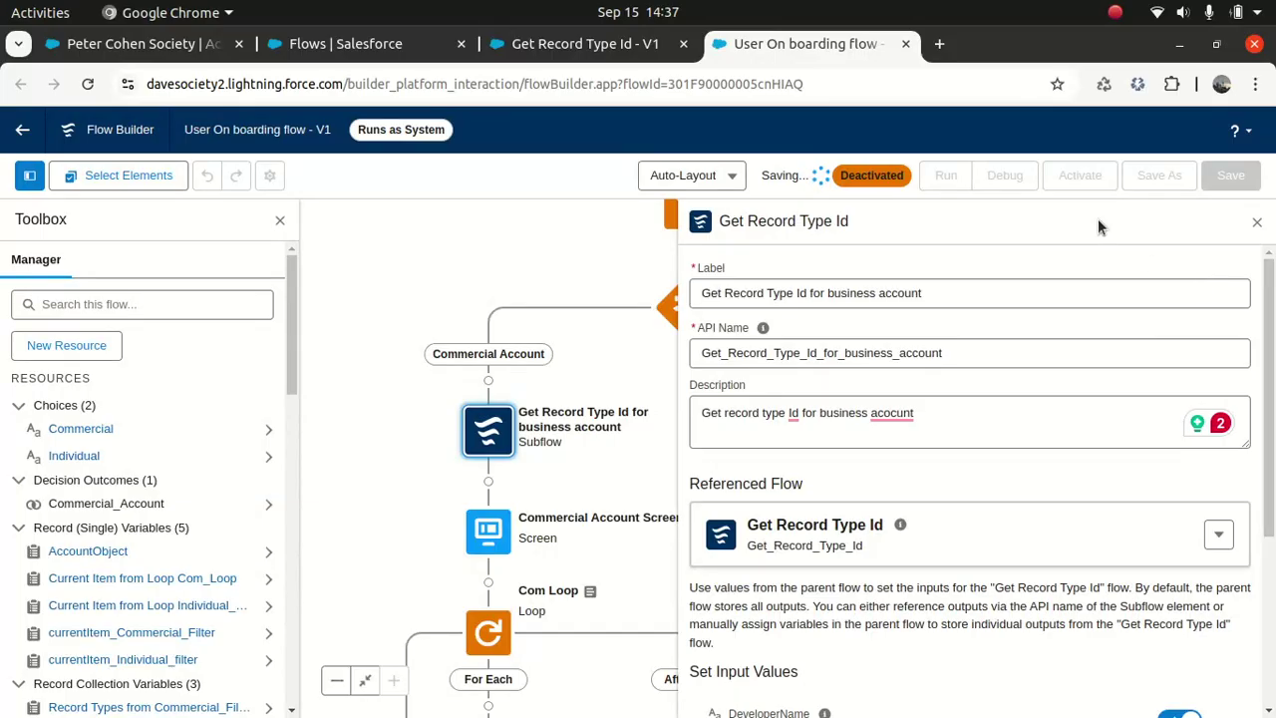
Step: Fix the description spelling to 'business account', save the flow, and close the subflow settings
left_click(889, 412)
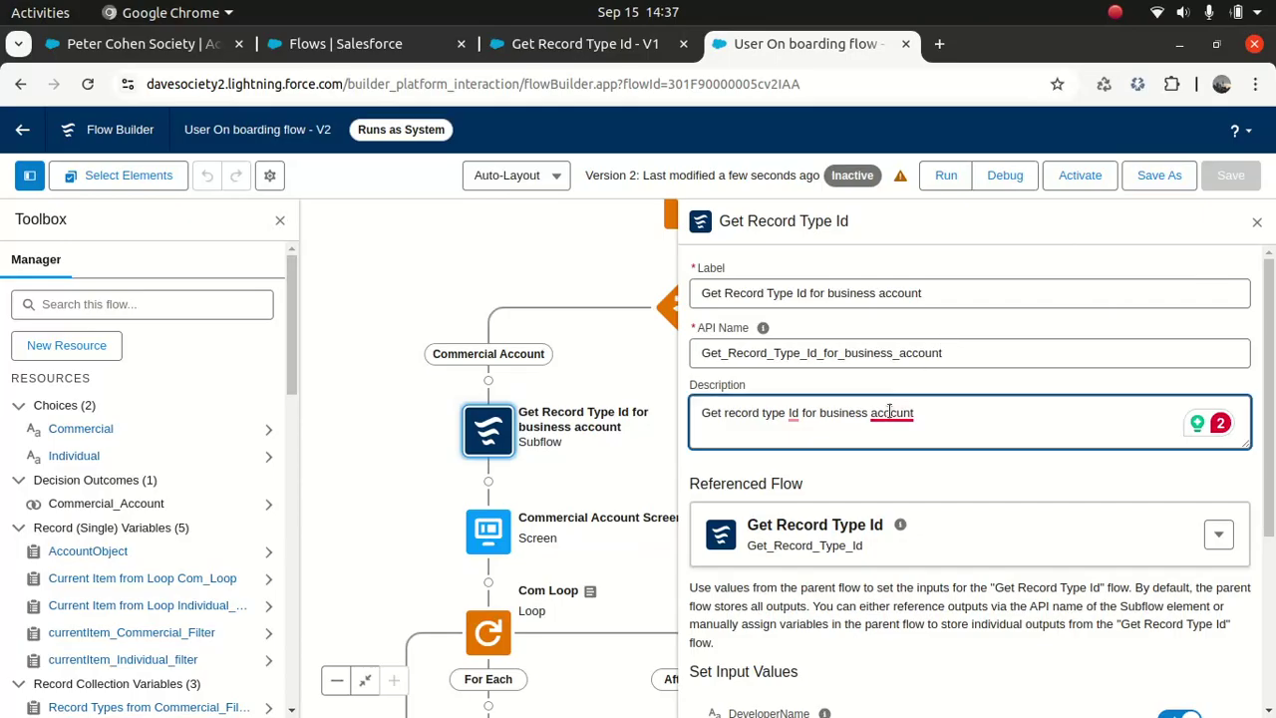
triple_click(889, 412)
left_click(897, 465)
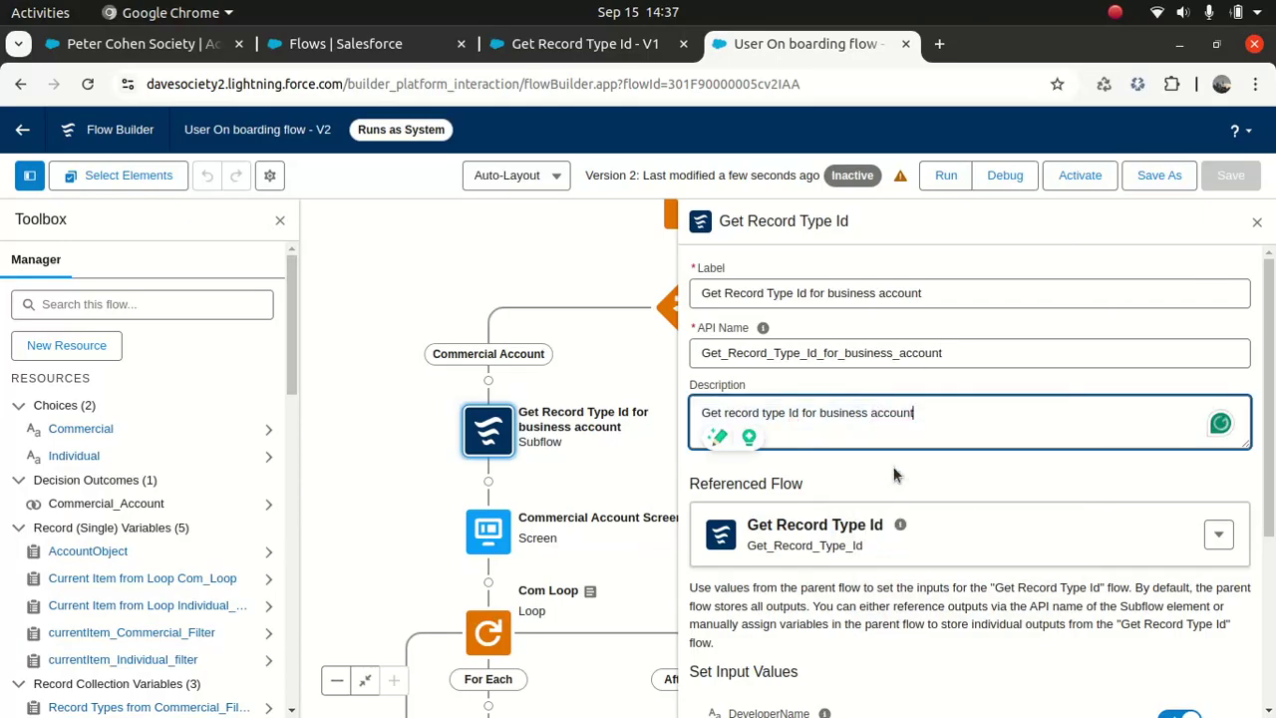
left_click(995, 460)
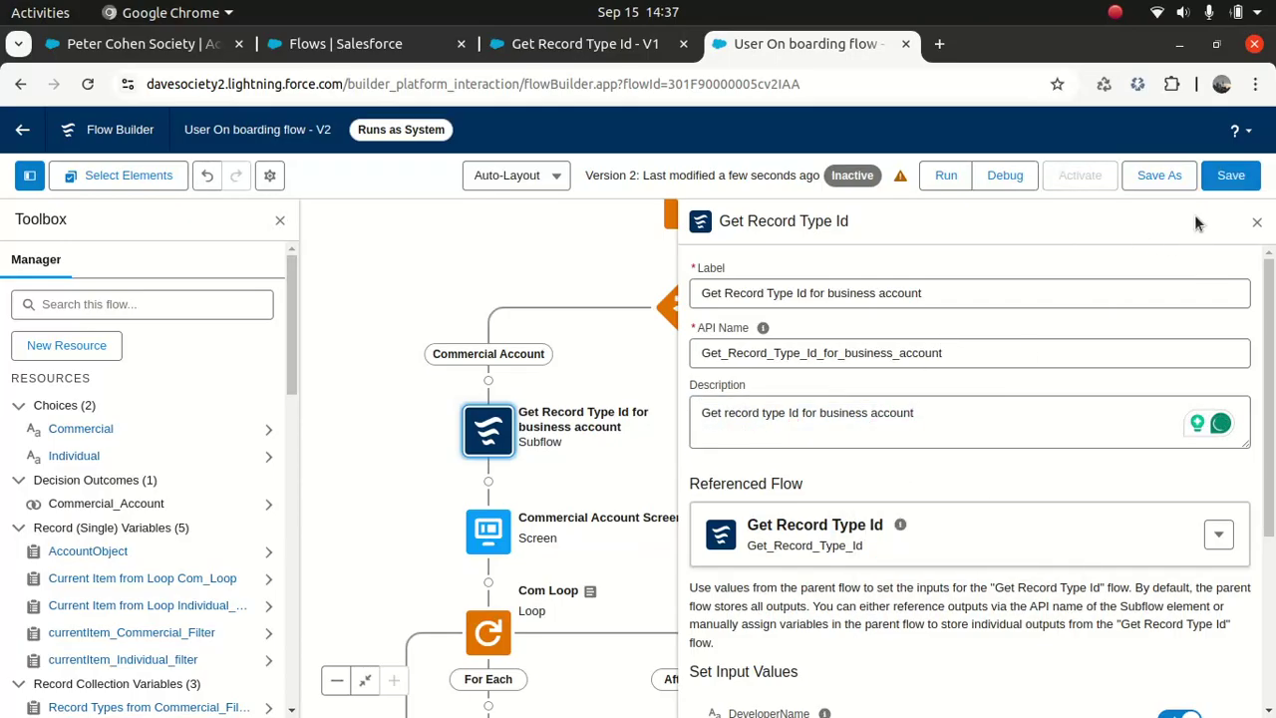
left_click(1244, 176)
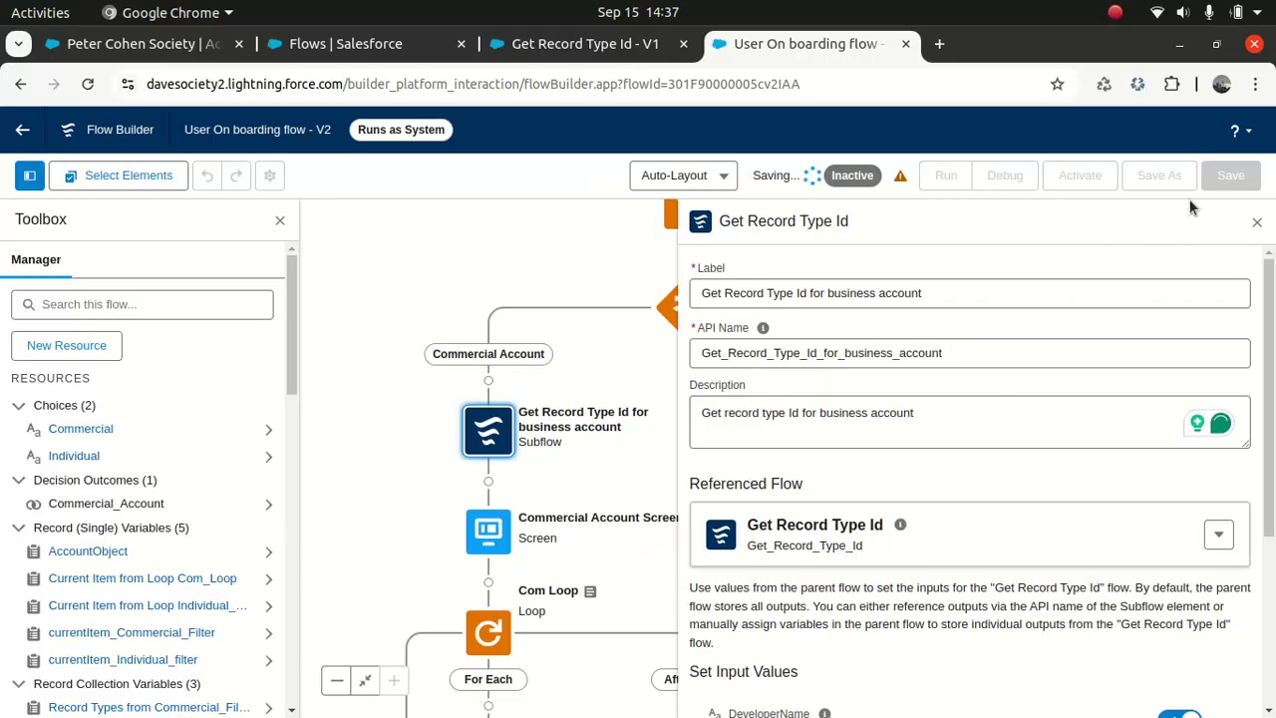
left_click(1257, 224)
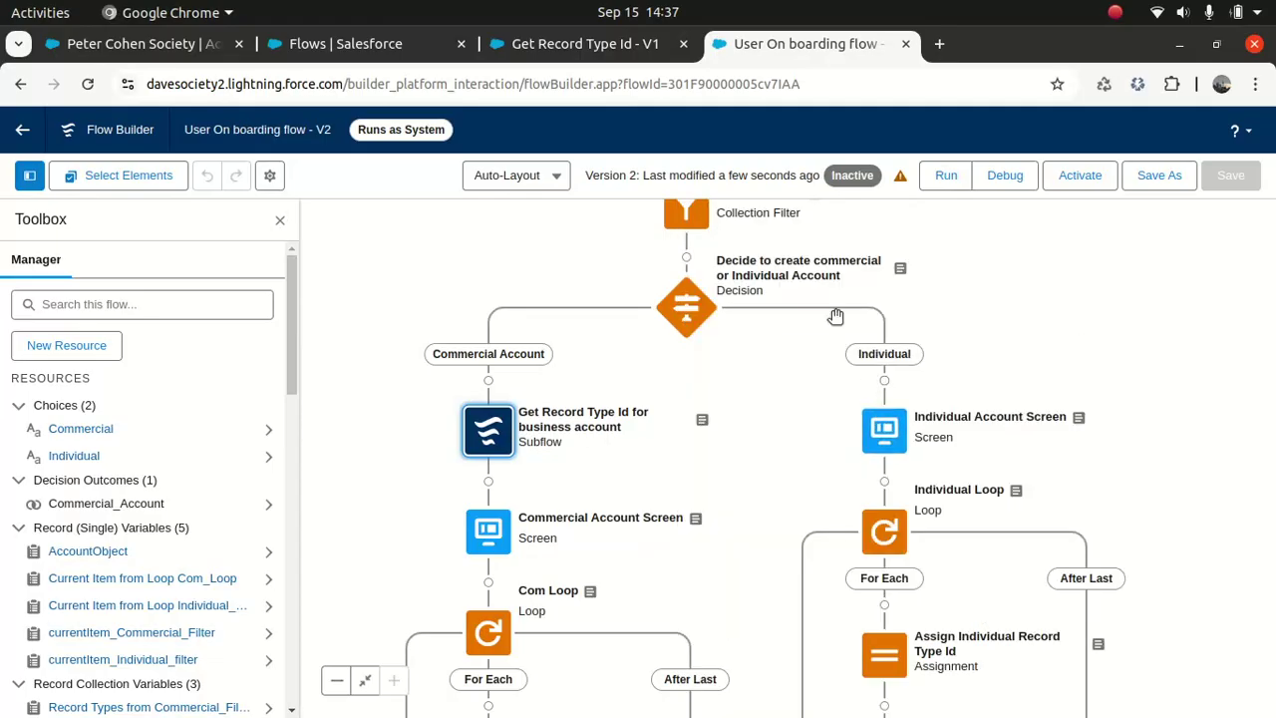
Step: Check the PersonAccount value in the Individual filter's settings
scroll(964, 339, "up", 3)
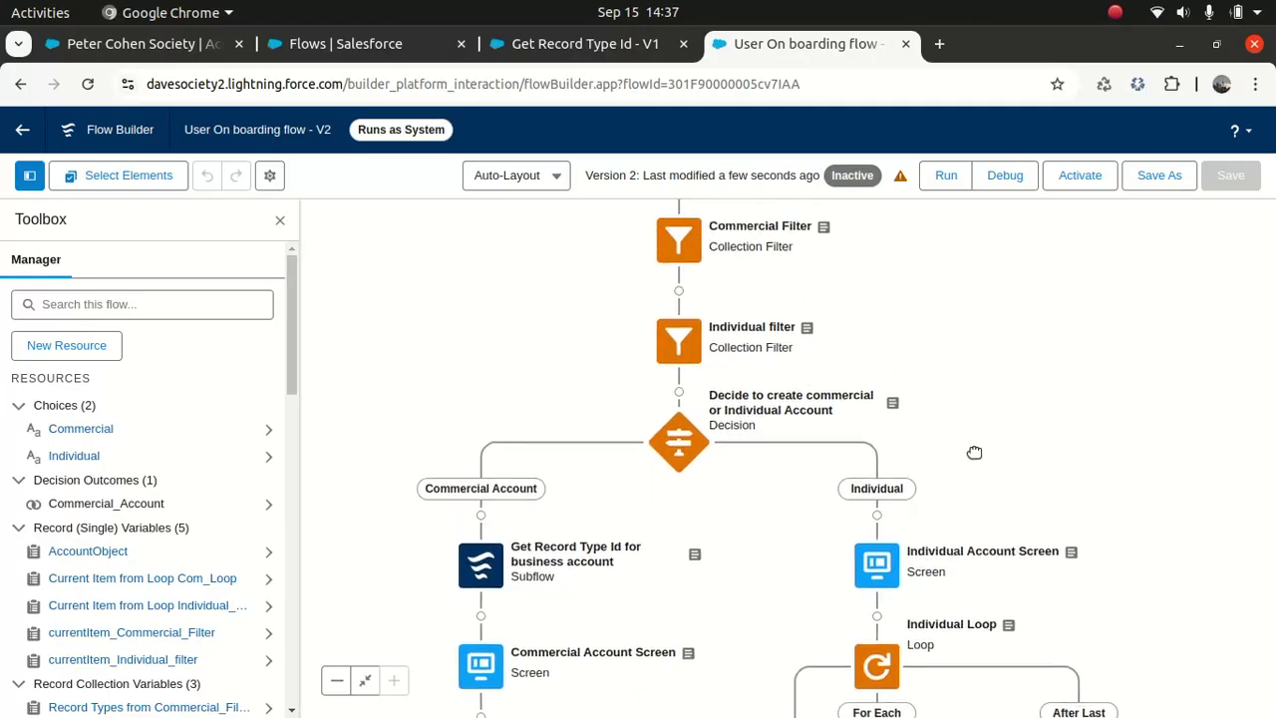
double_click(688, 342)
double_click(1112, 686)
key("ctrl+c")
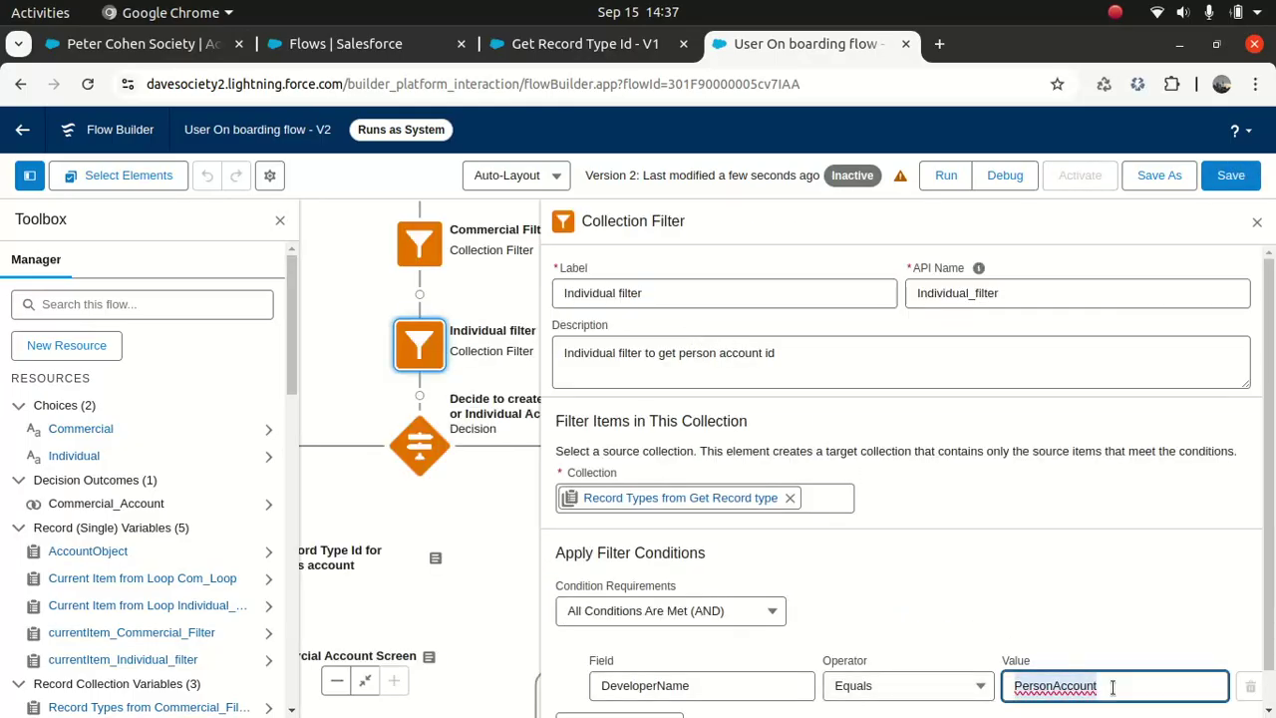
left_click(1257, 222)
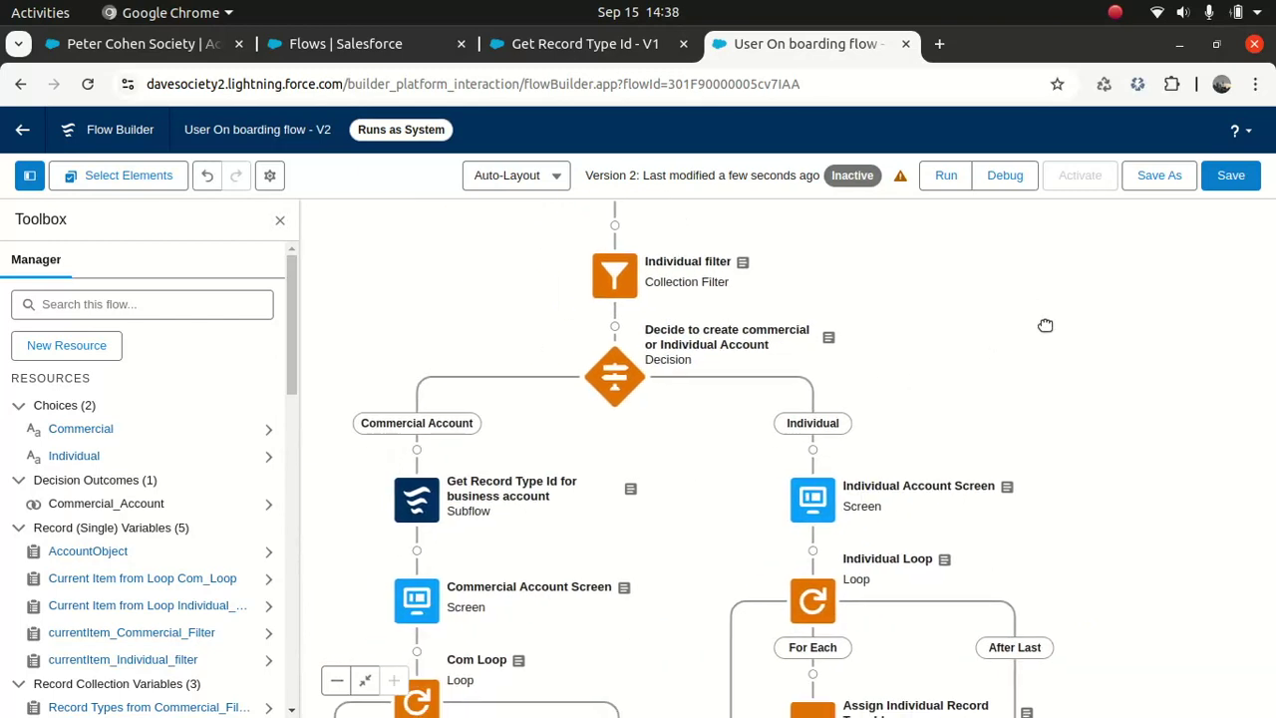
Step: Add a subflow calling Get Record Type Id at the start of the Individual branch
left_click(810, 449)
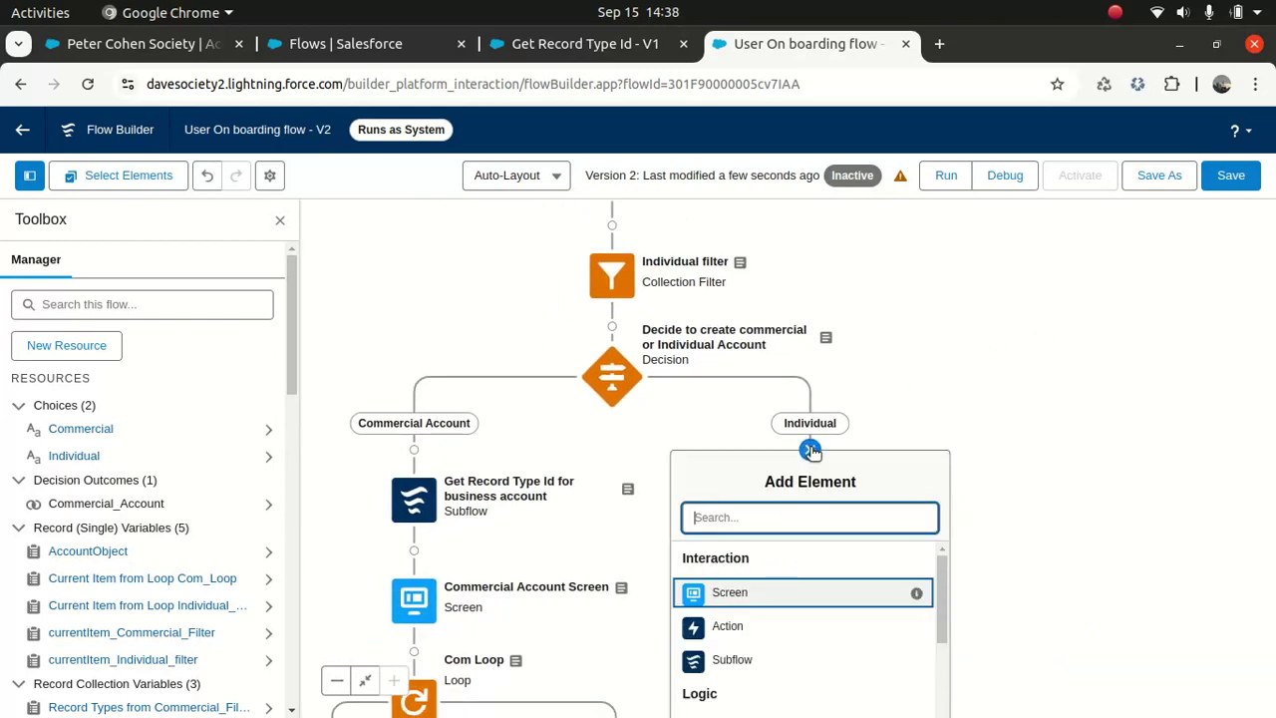
left_click(724, 662)
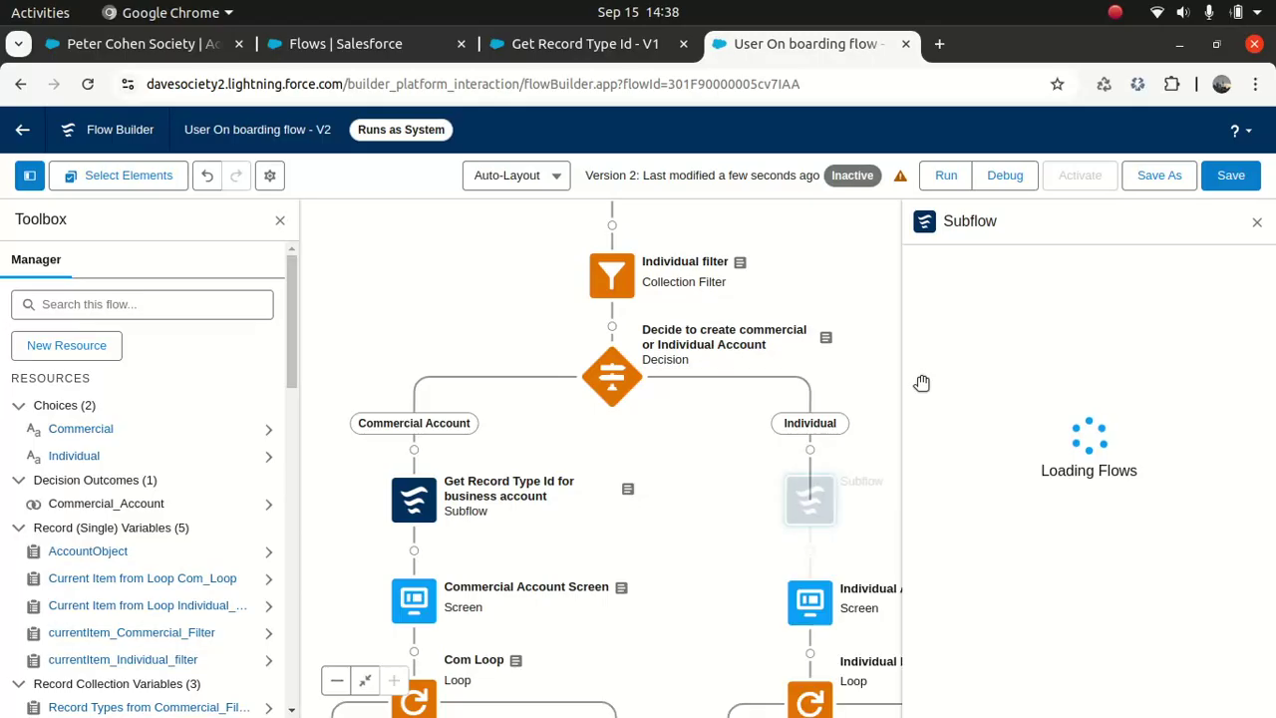
left_click(990, 310)
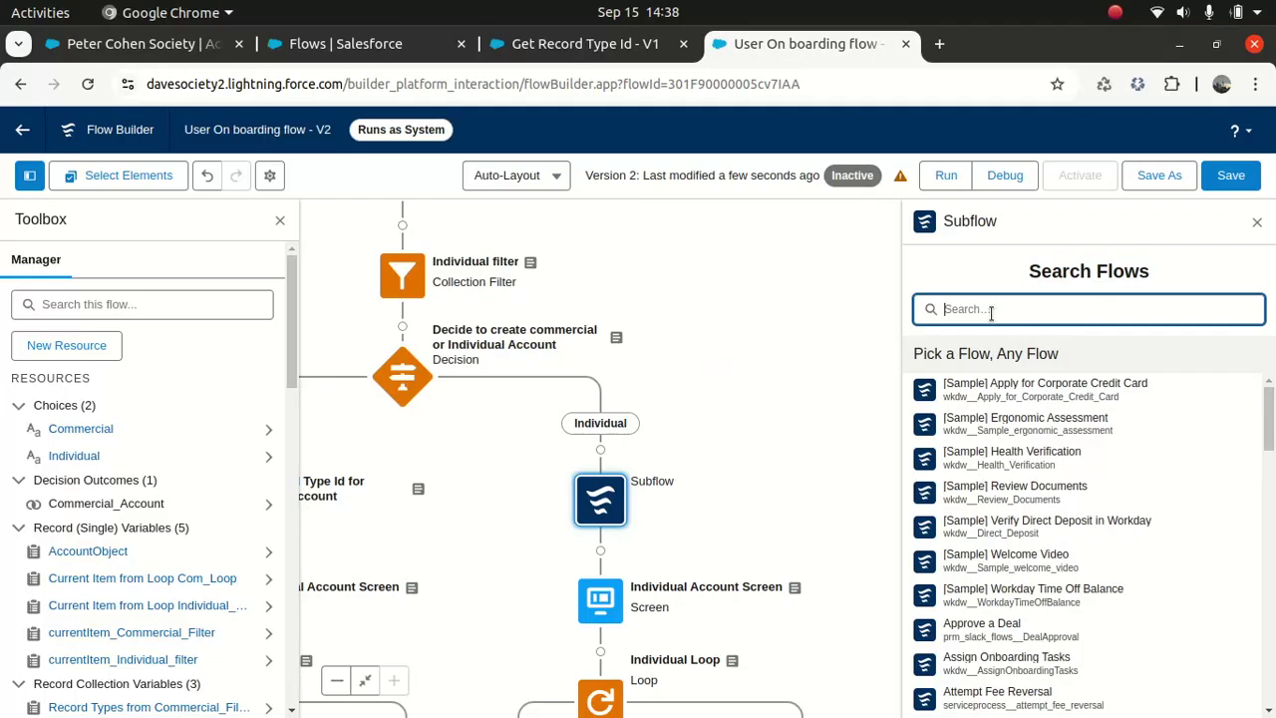
type("get")
left_click(984, 415)
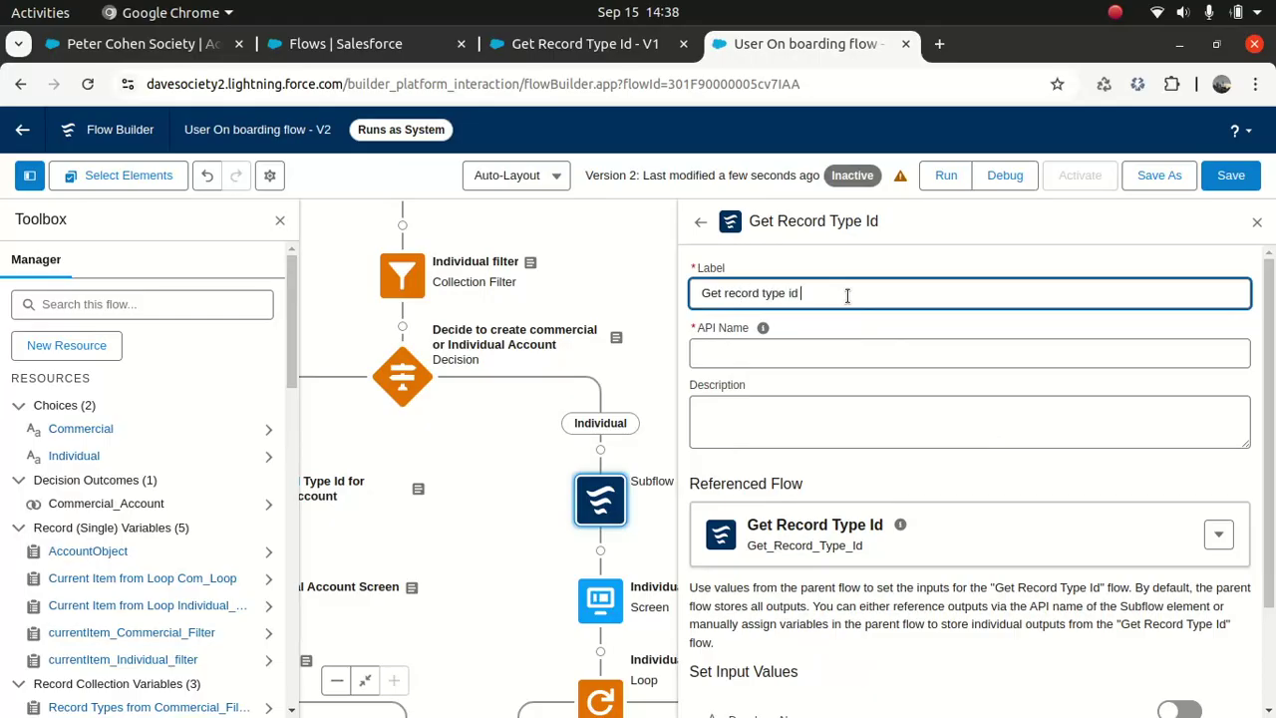
Step: Label the subflow 'Get record type for person account' and enter its description
type("Get record type for person account")
left_click(763, 328)
left_click(782, 415)
type("Get record typ")
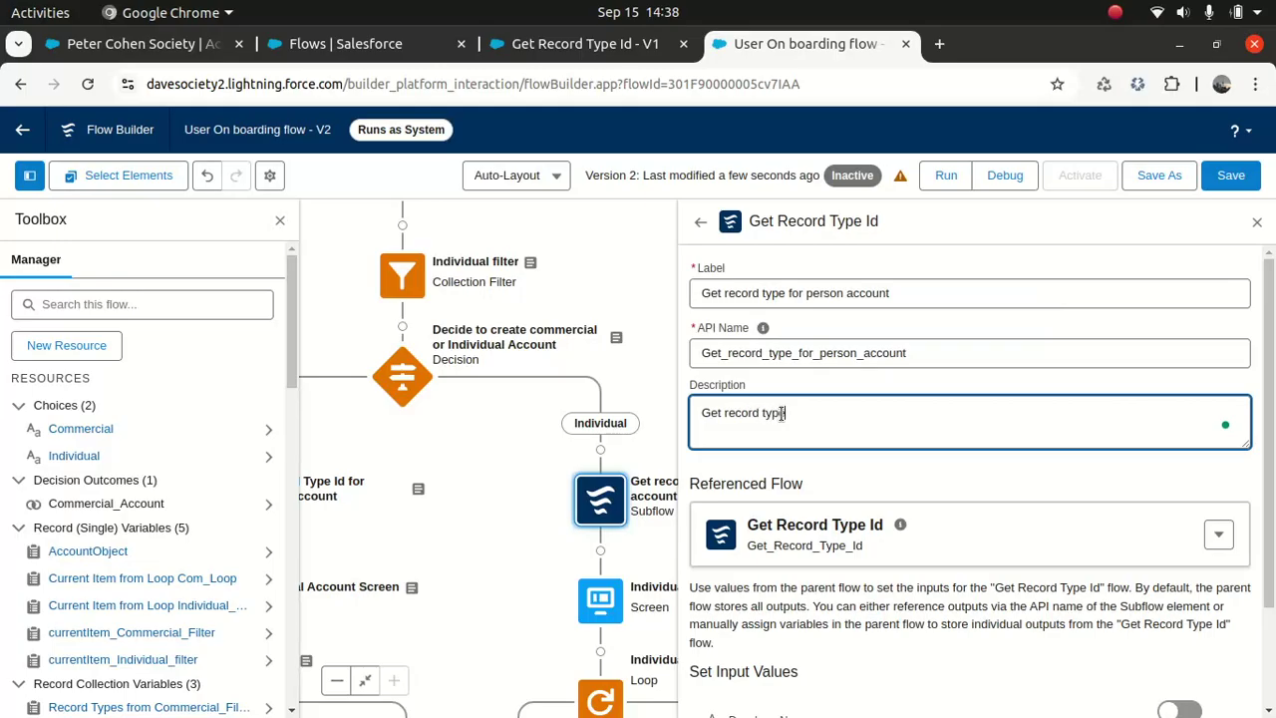
type("count")
left_click(869, 478)
Step: Include DeveloperName PersonAccount and SObjectValue account, and set outputs to manual assignment
scroll(1271, 357, "down", 3)
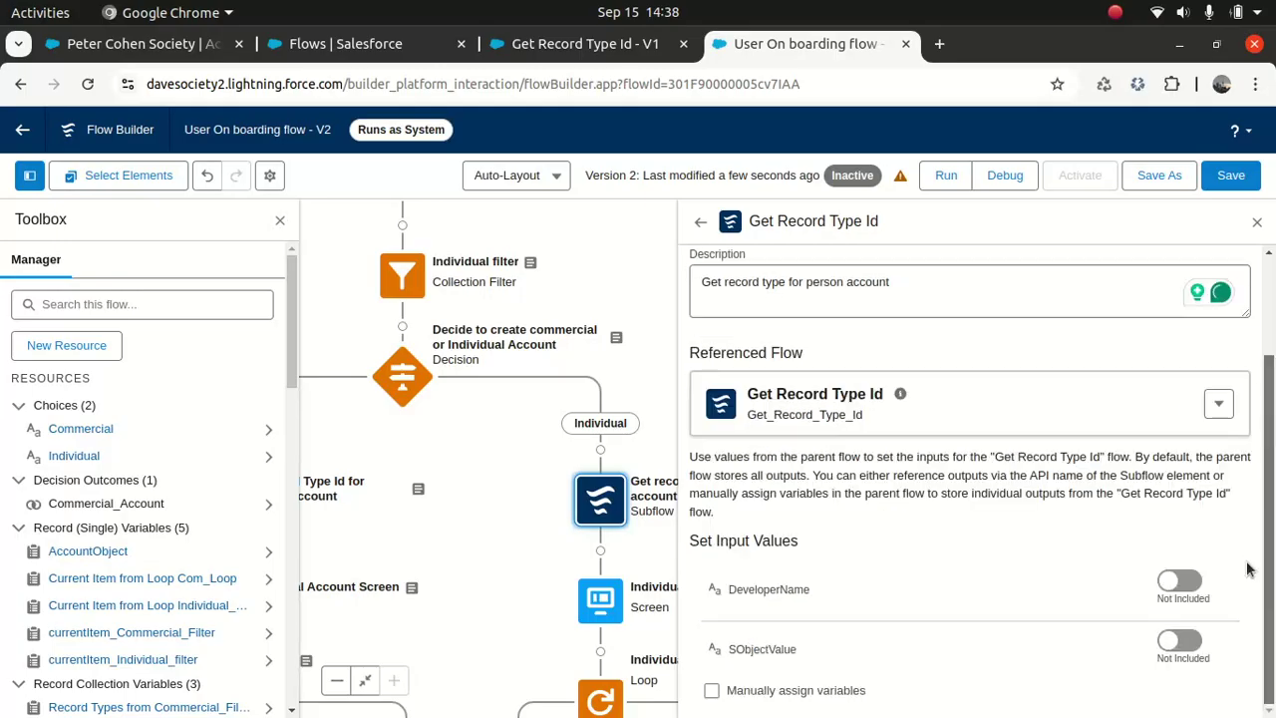
left_click(1181, 588)
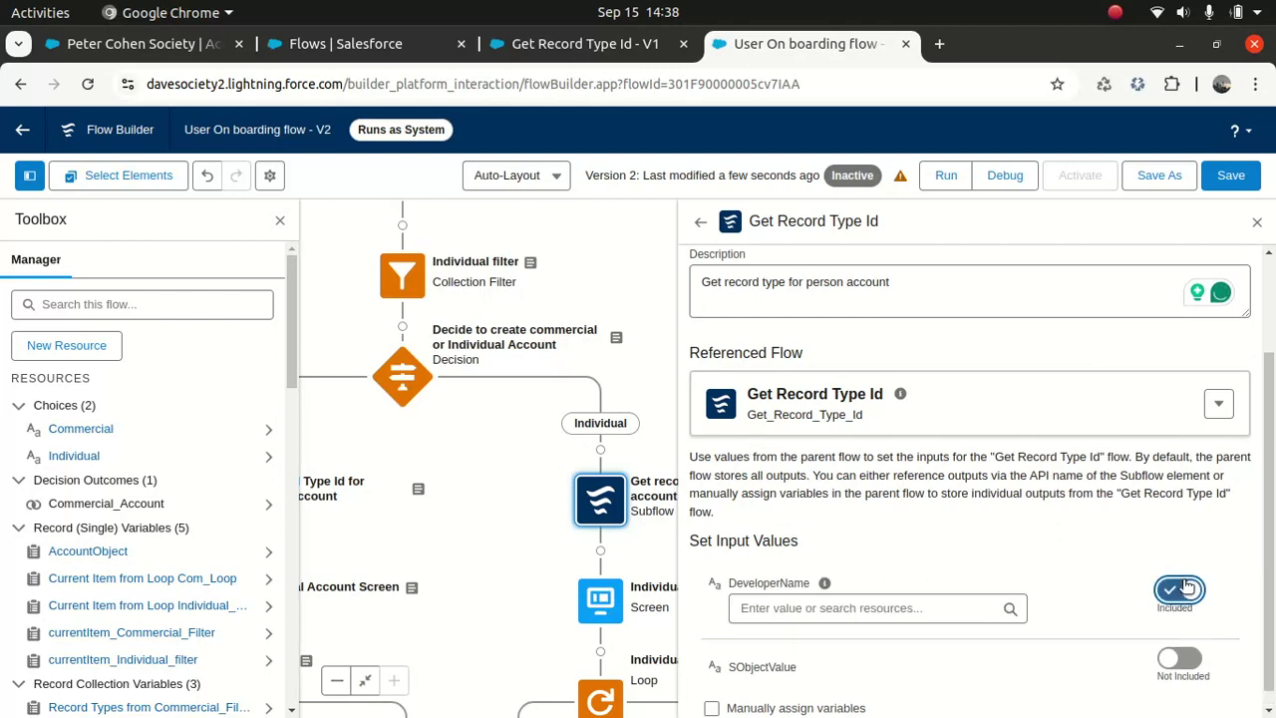
left_click(825, 607)
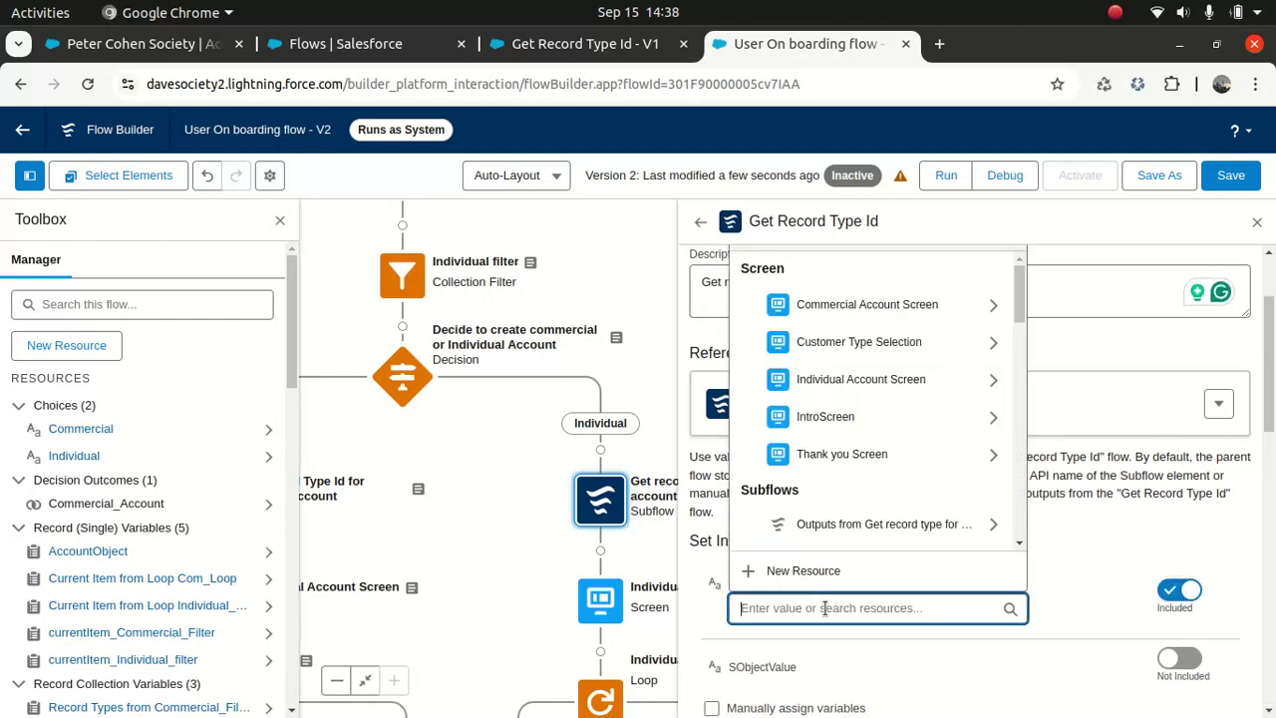
key("ctrl+v")
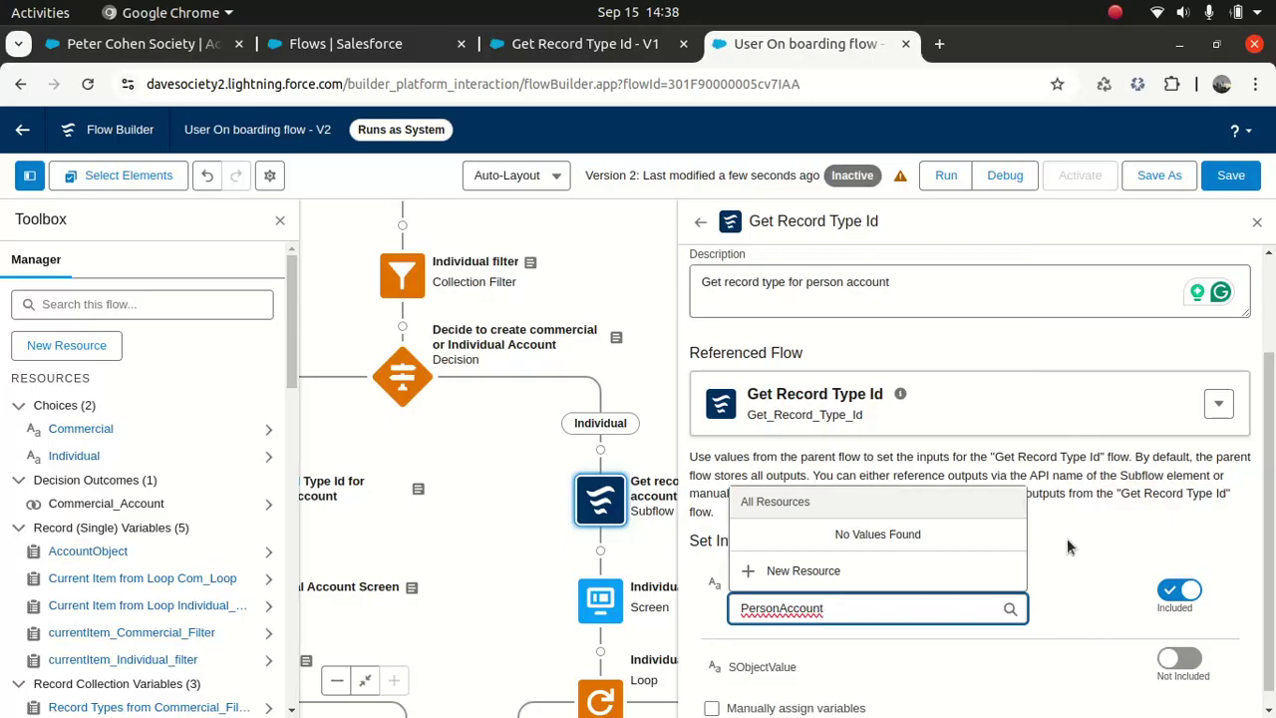
left_click(1064, 542)
left_click(1185, 660)
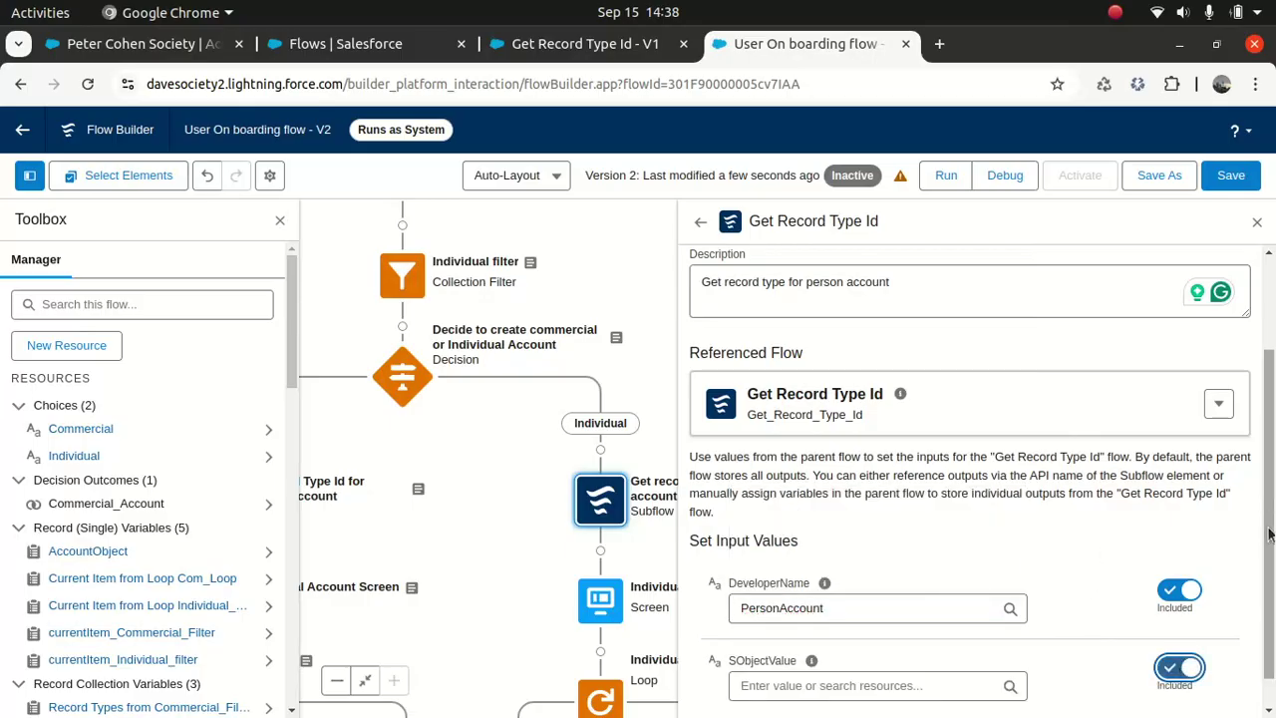
left_click(935, 649)
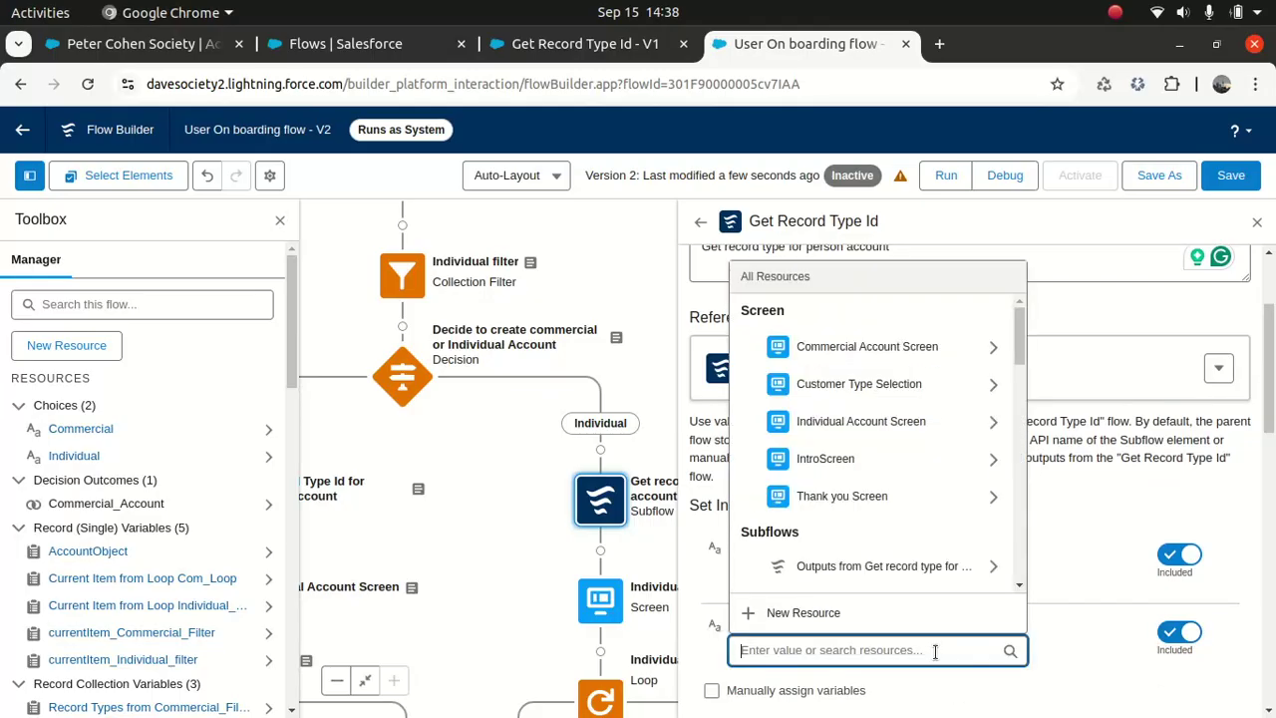
type("account")
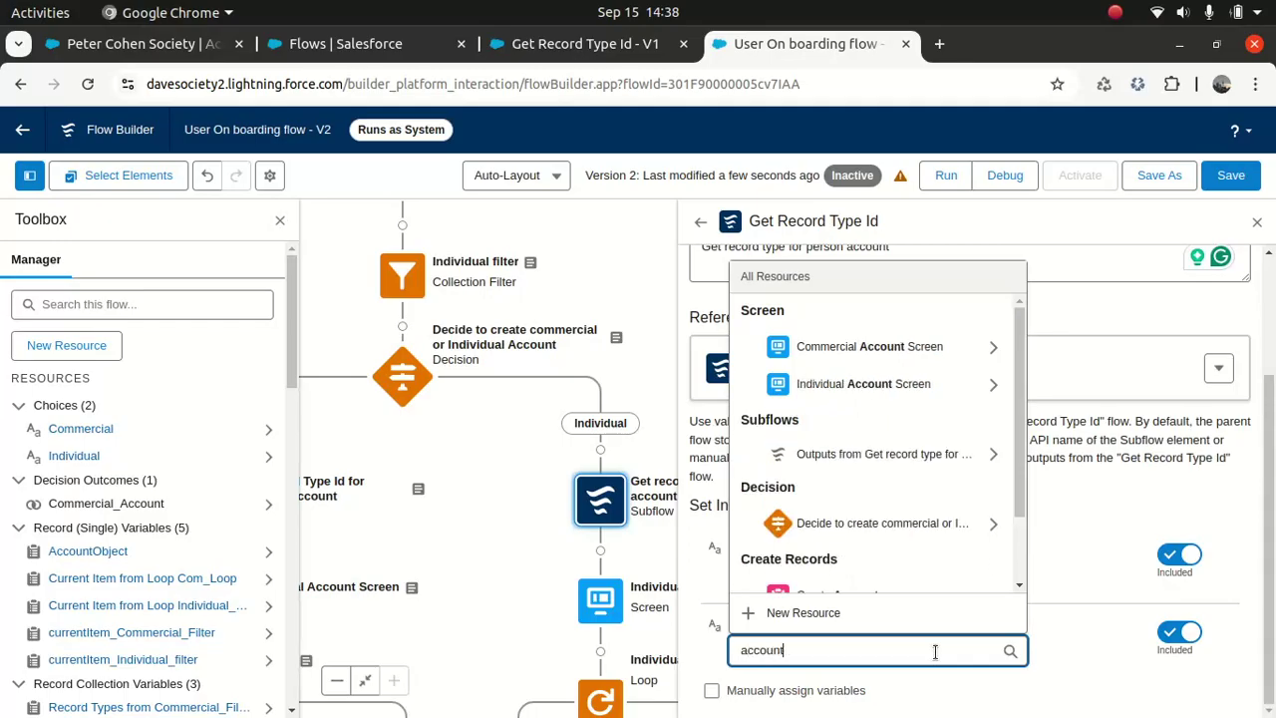
left_click(1075, 575)
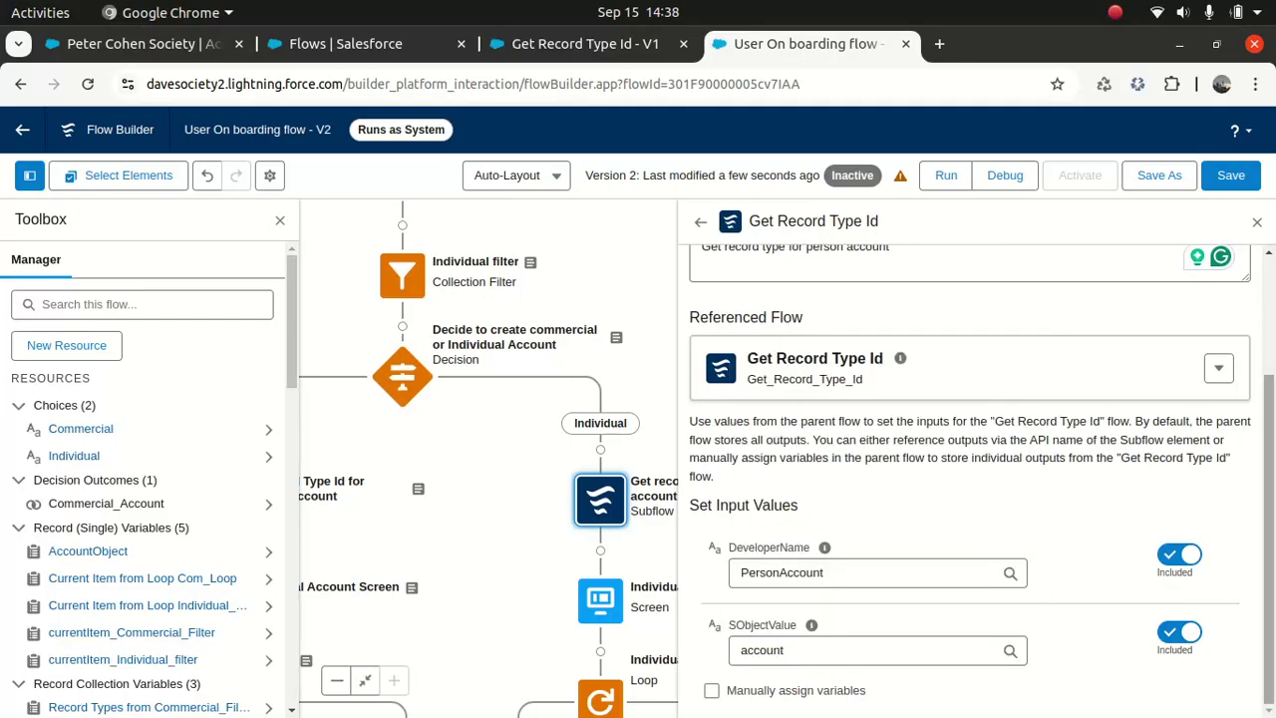
left_click(711, 690)
scroll(1099, 613, "down", 2)
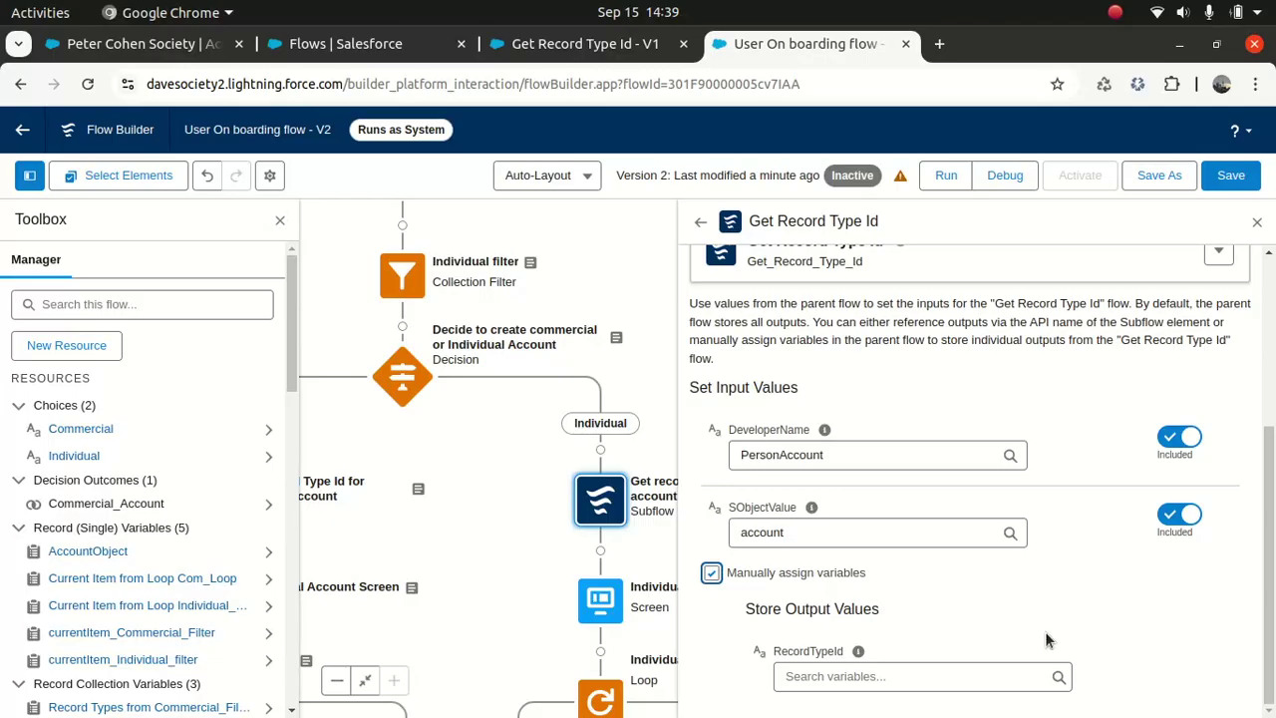
Step: Store the Individual subflow's RecordTypeId output in Record_Type_Id
left_click(907, 675)
type("reco")
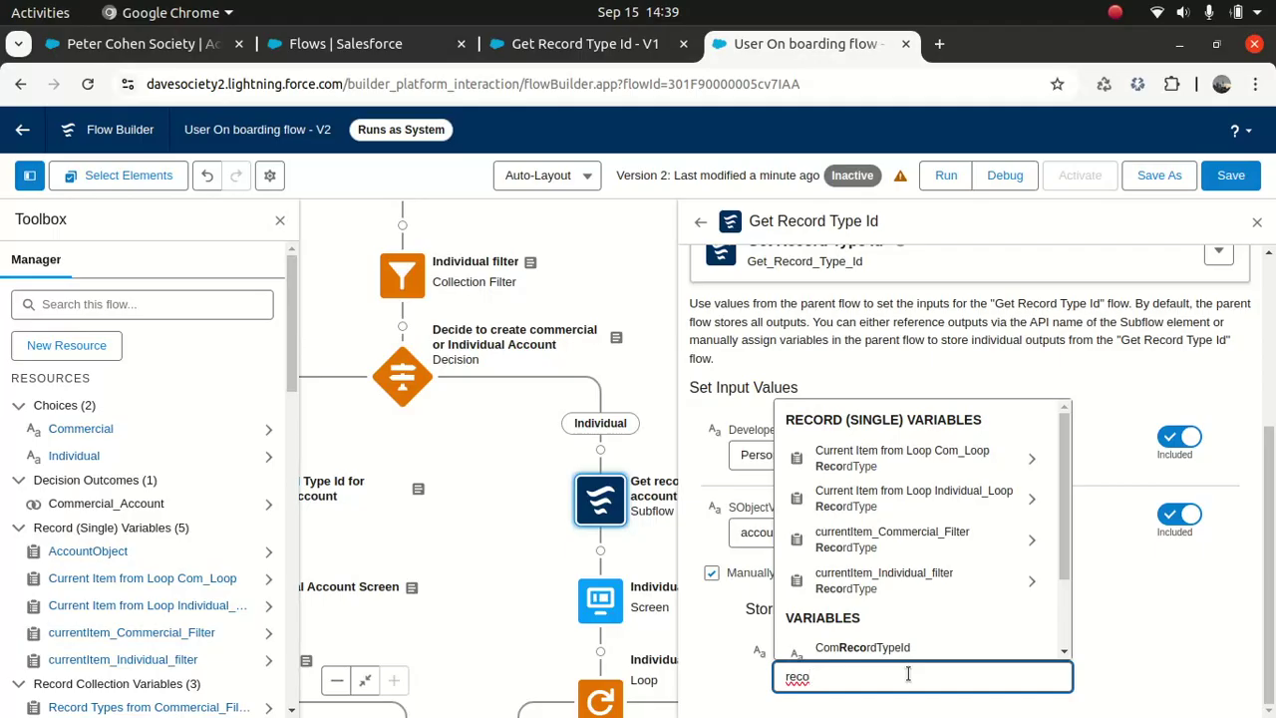
type("rd_t")
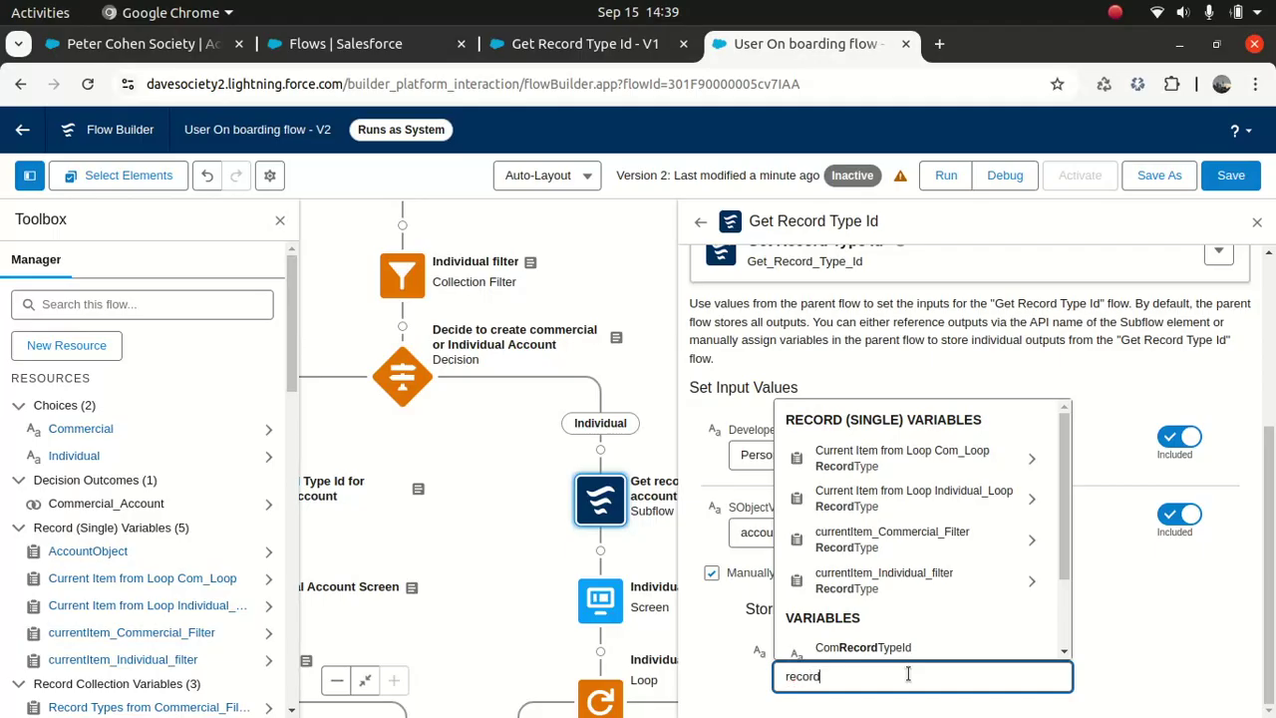
left_click(878, 635)
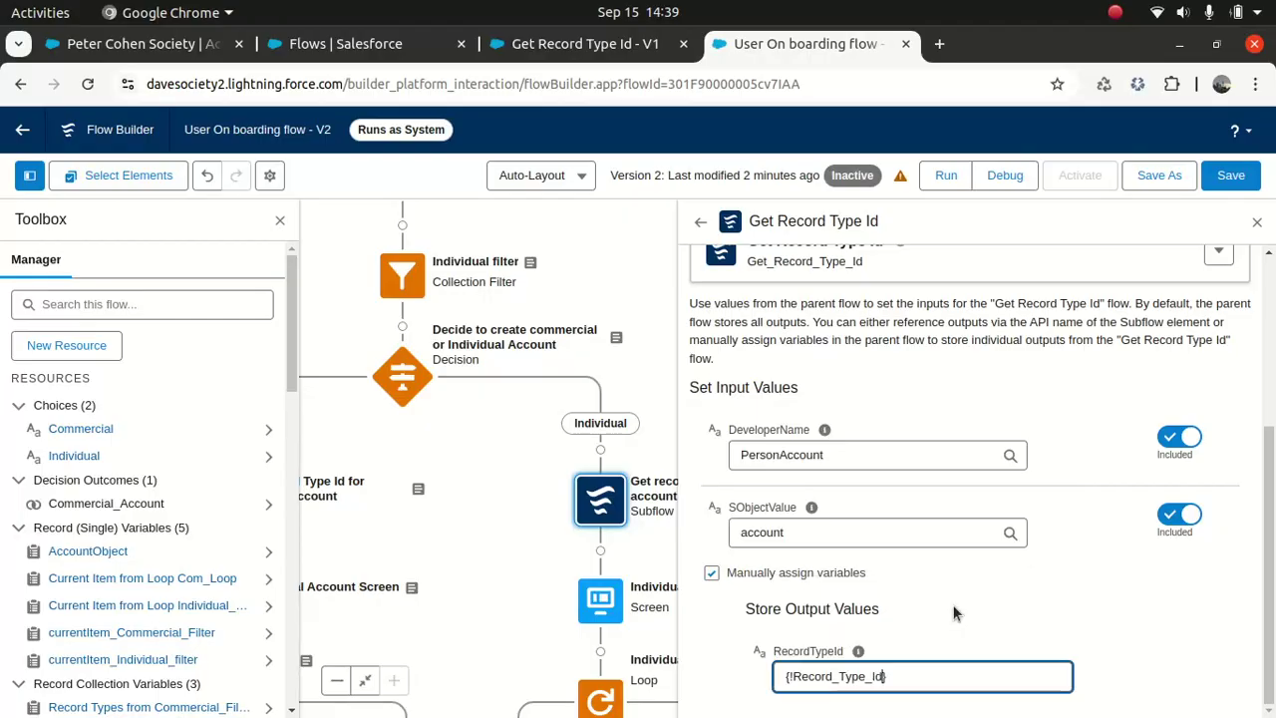
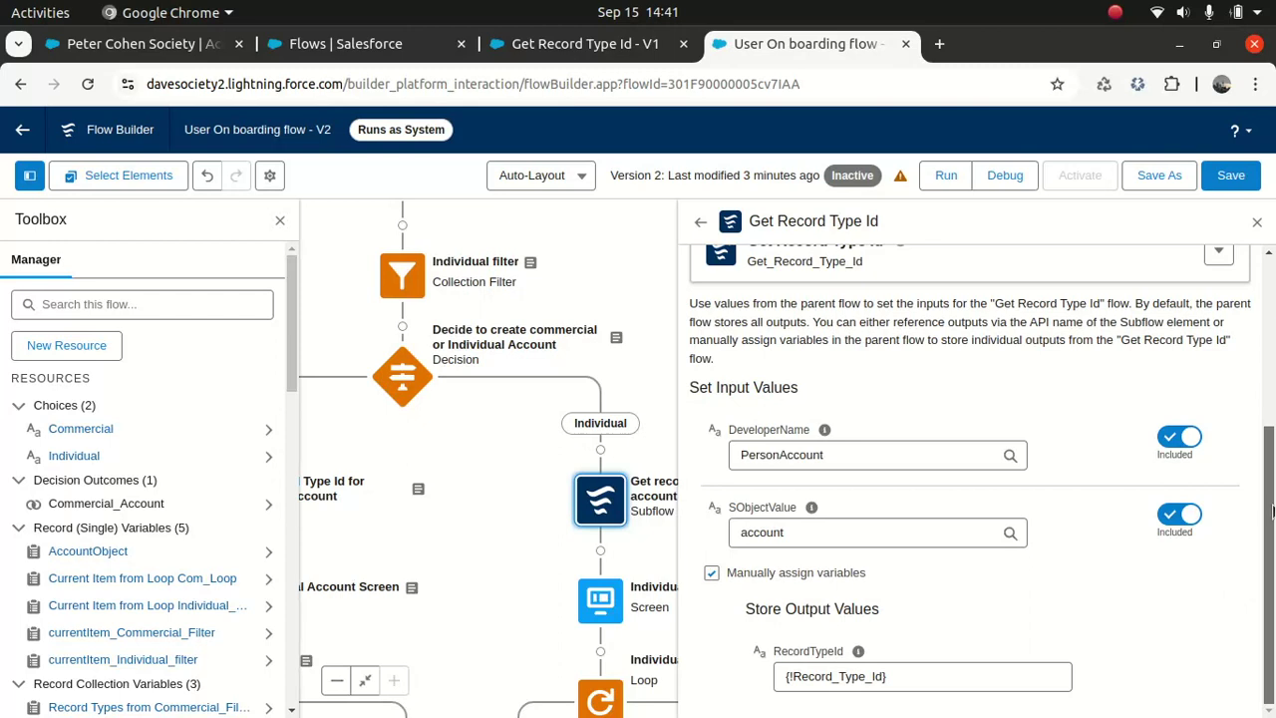
Step: Review the person account subflow's inputs and outputs, save the flow, and close its panel
scroll(1236, 558, "up", 3)
scroll(1085, 458, "down", 5)
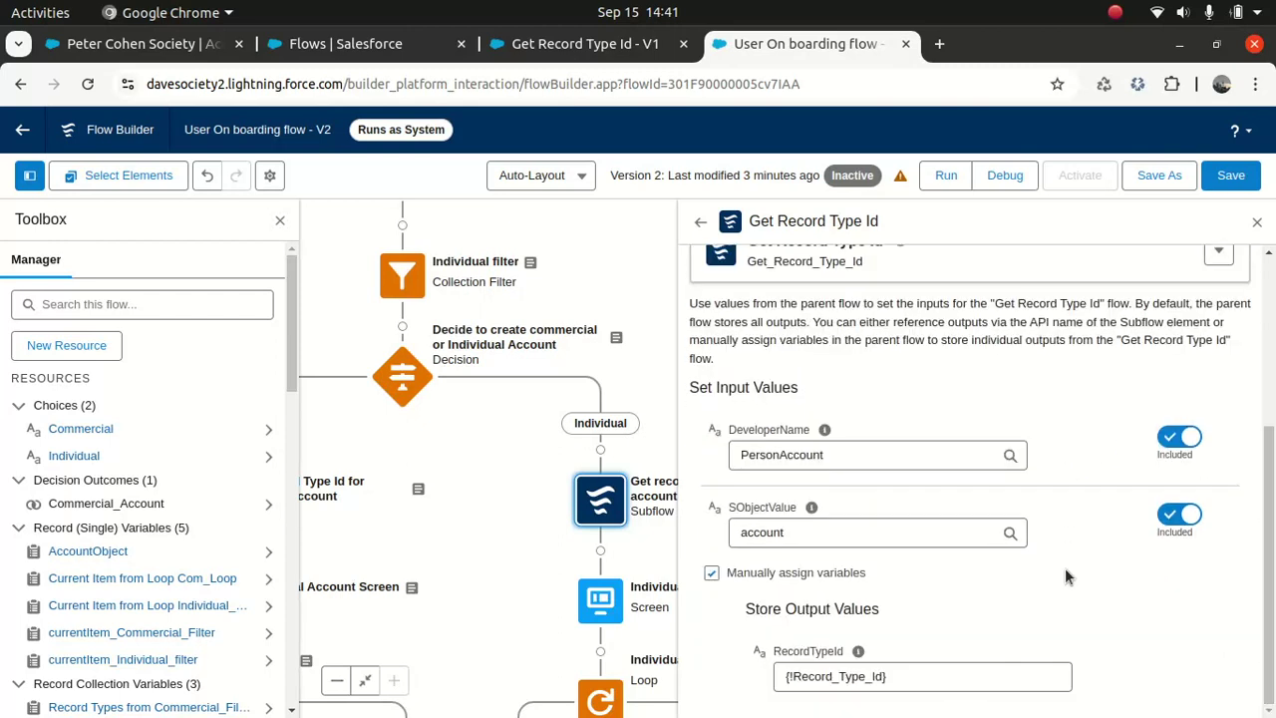
scroll(1271, 428, "up", 3)
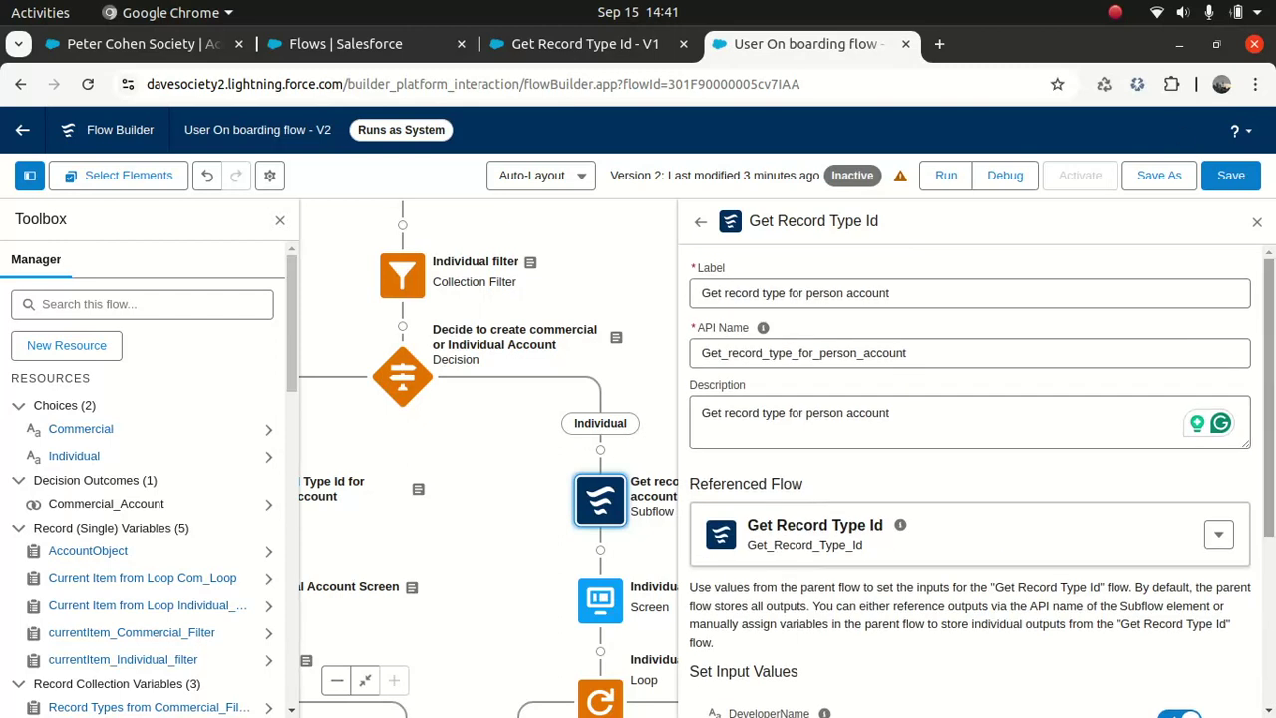
left_click(1242, 182)
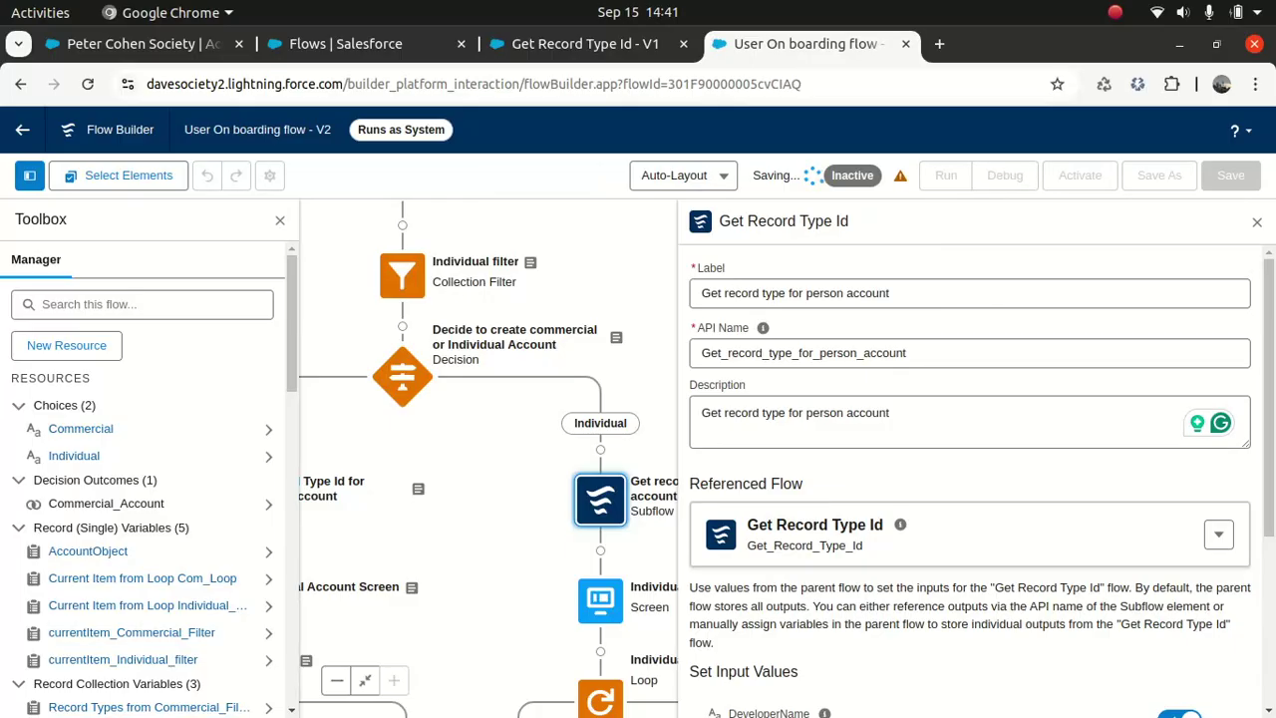
left_click(1257, 224)
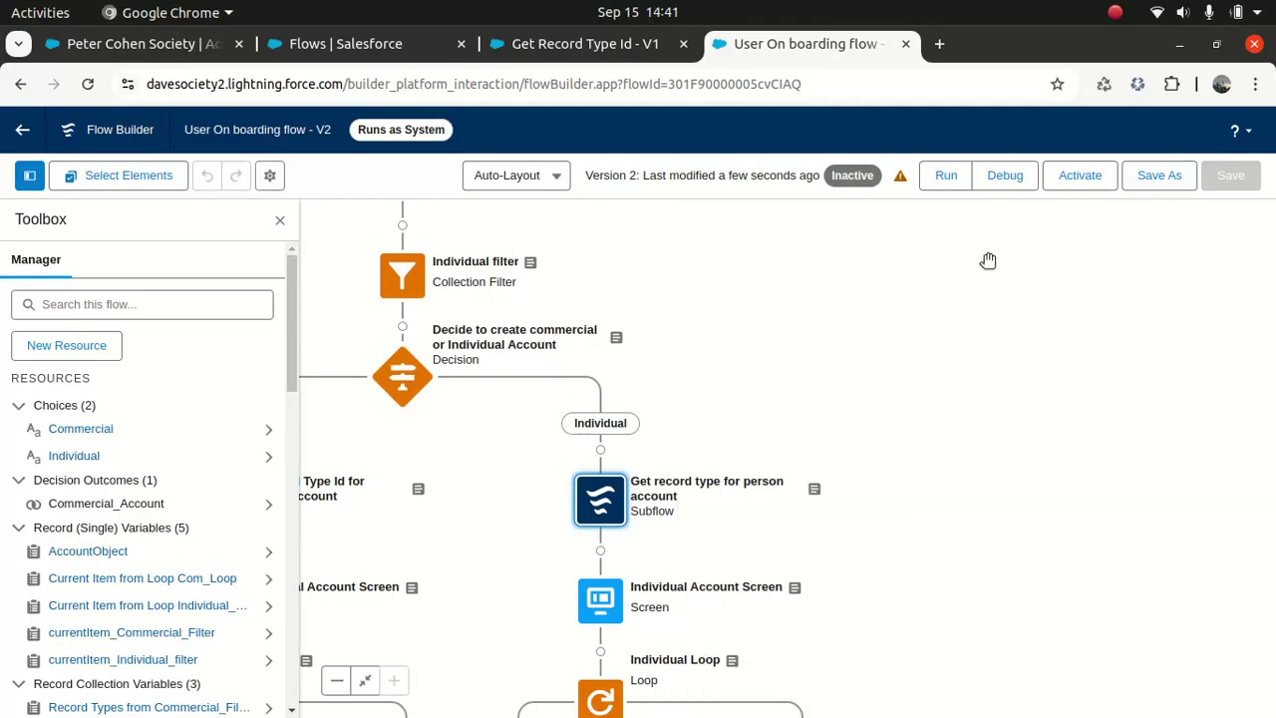
Step: Hide the resource manager and try deleting Get Record type, which is still referenced
left_click(280, 219)
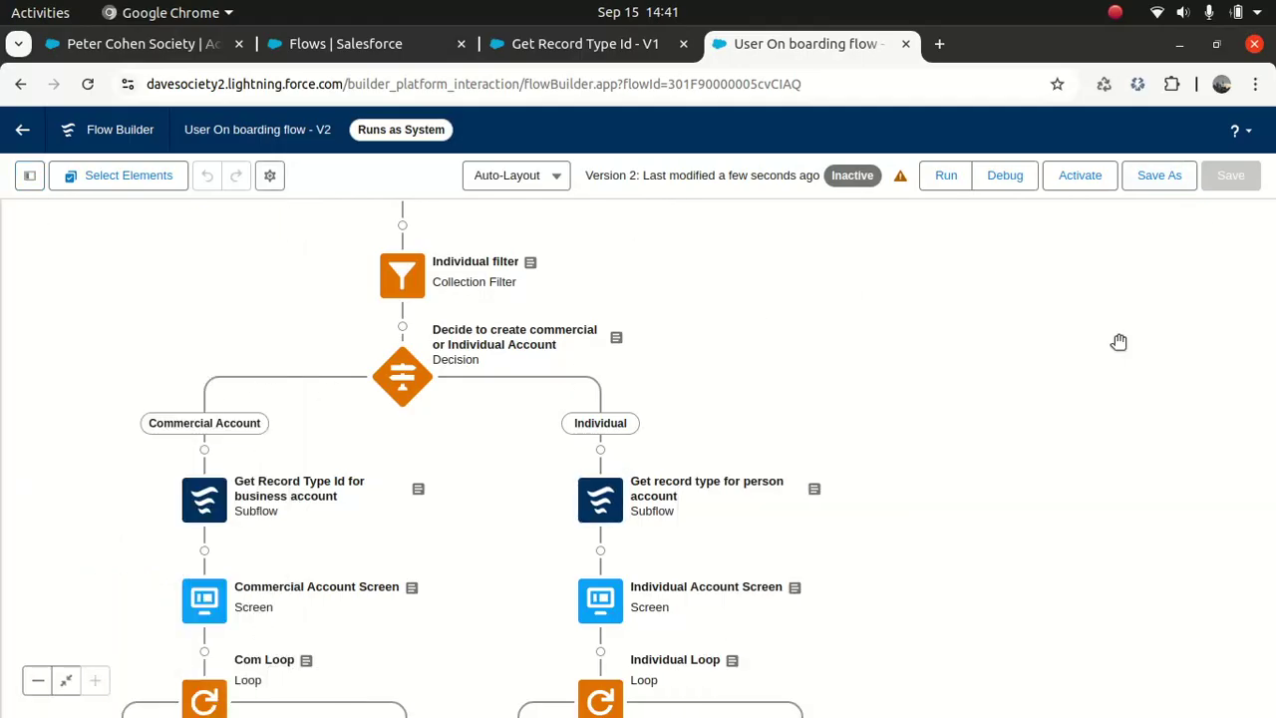
left_click_drag(1035, 361, 1133, 502)
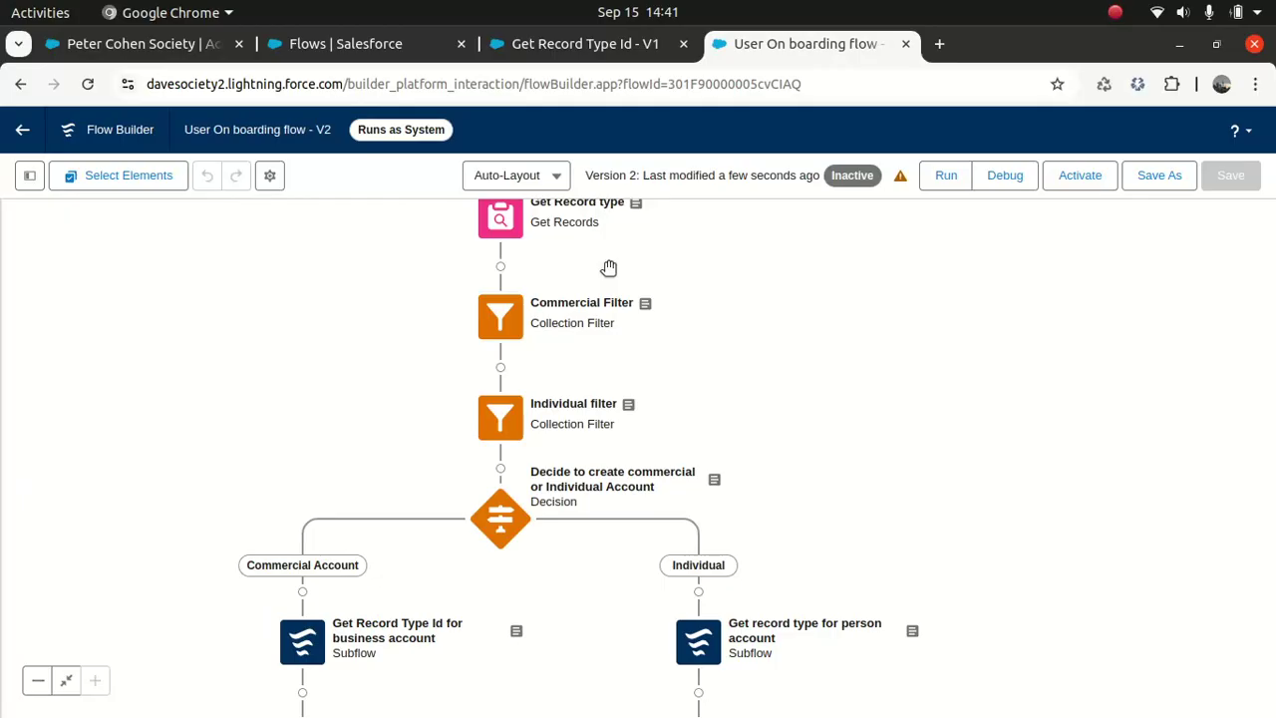
left_click_drag(766, 287, 750, 341)
left_click(495, 272)
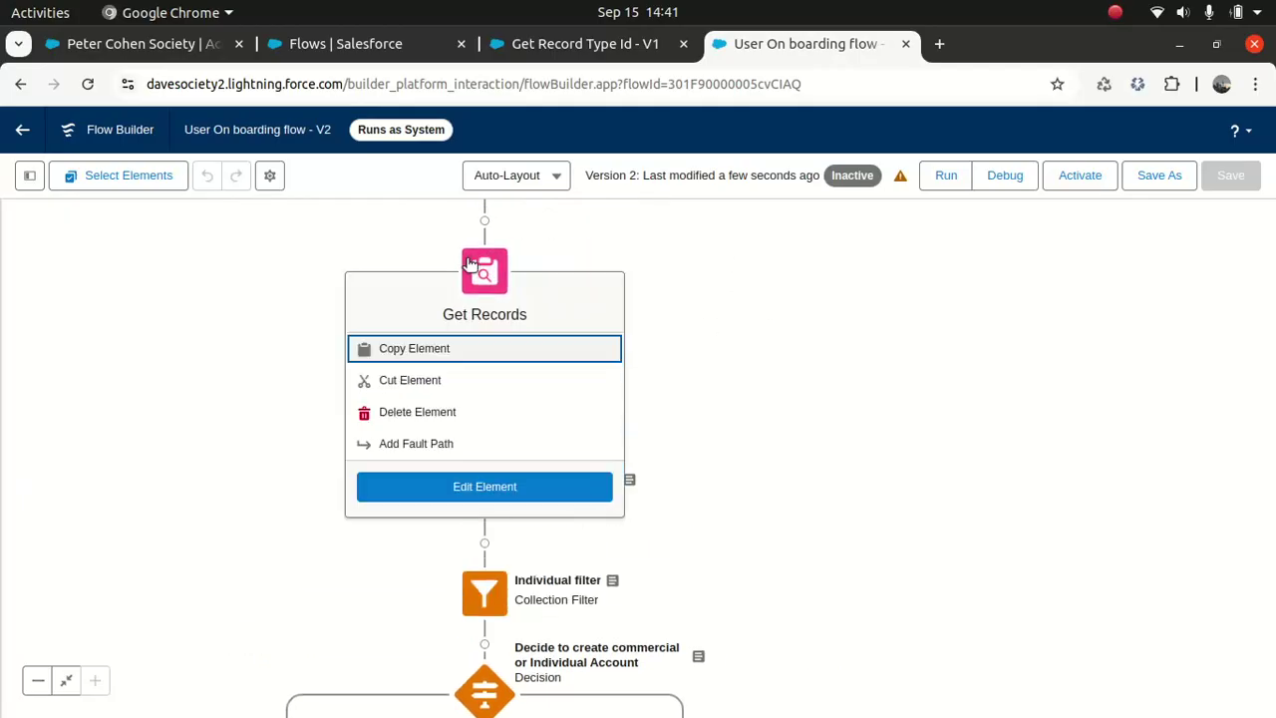
left_click(426, 412)
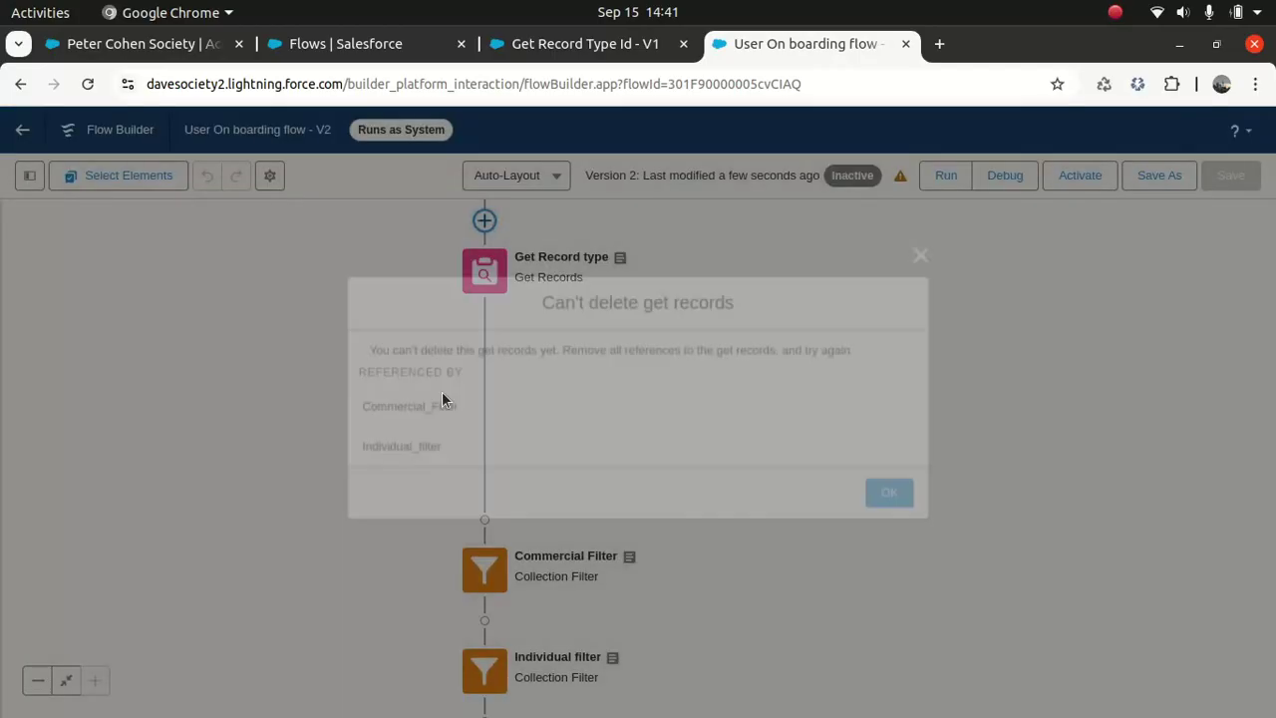
left_click(883, 495)
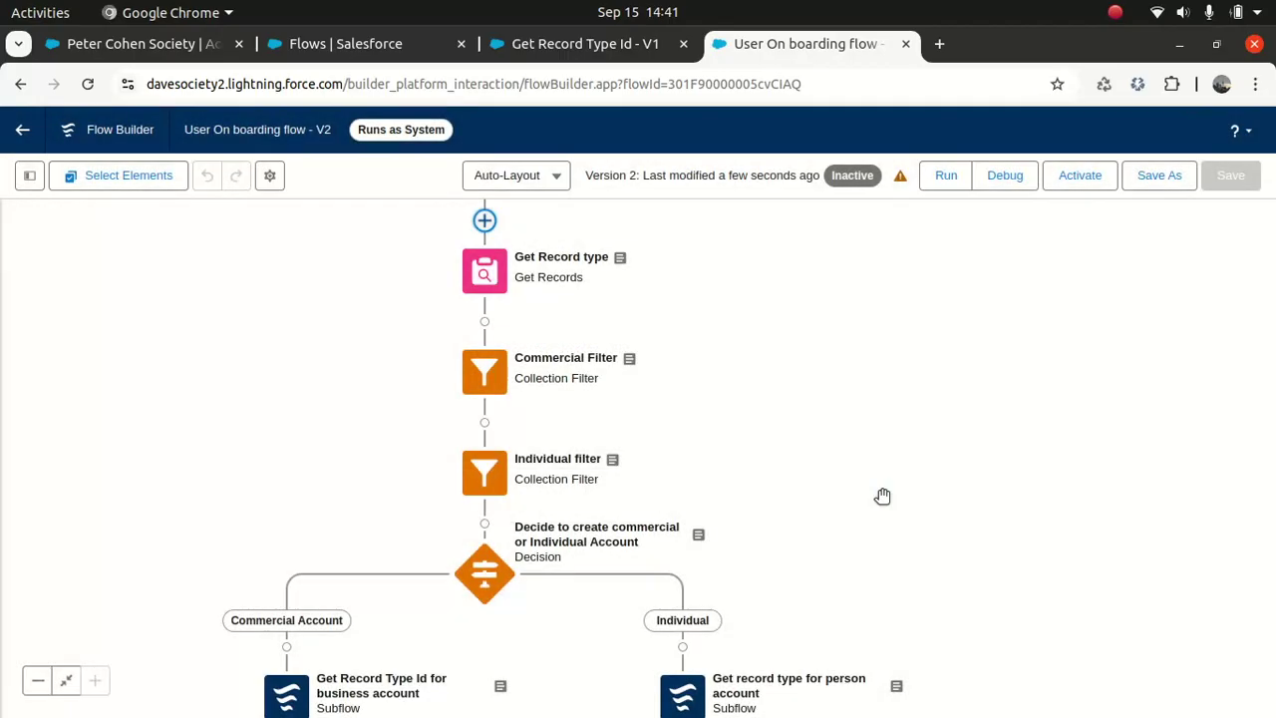
Step: Try deleting the Individual filter and Com Loop; both are blocked by references
left_click(481, 468)
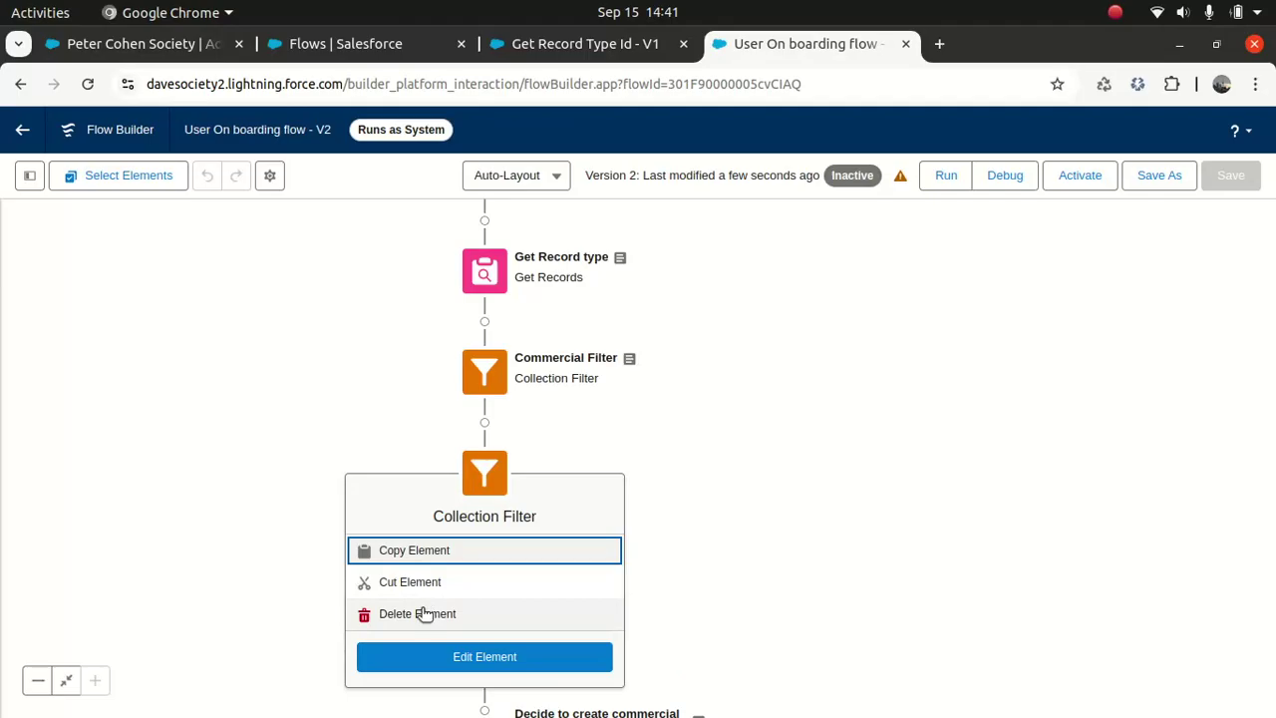
left_click(421, 610)
left_click(892, 488)
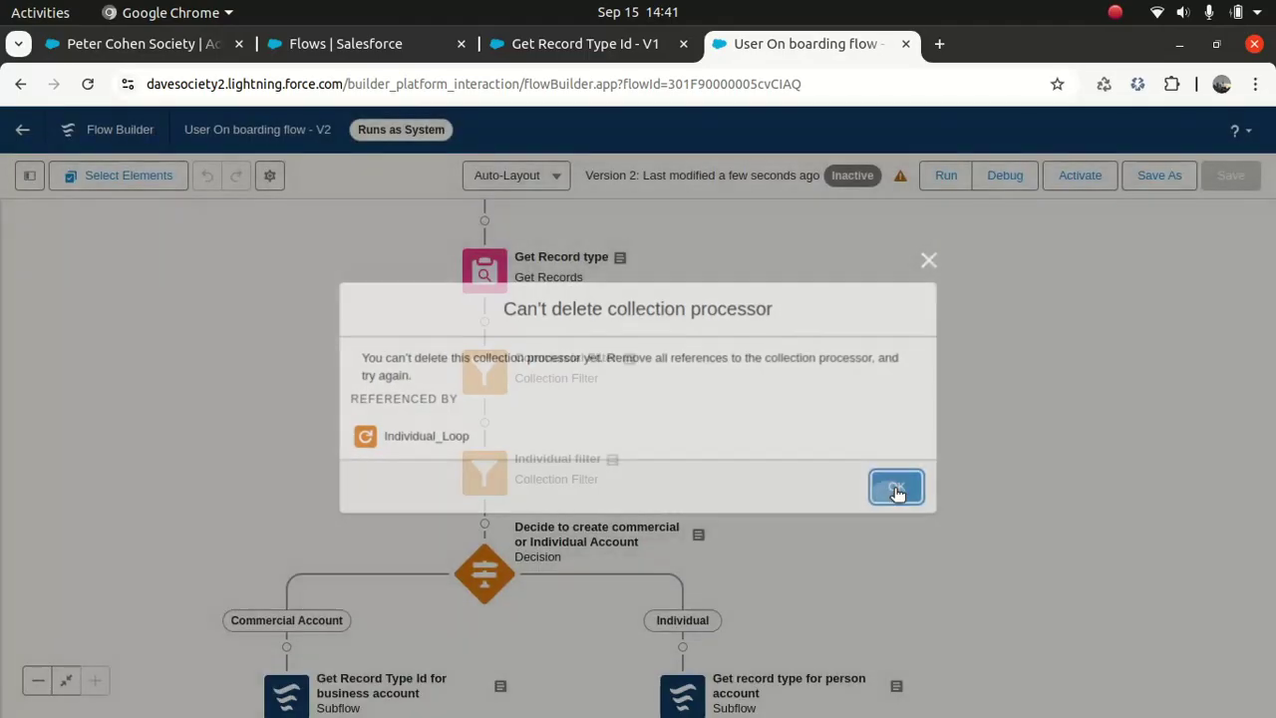
left_click_drag(980, 303, 998, 215)
scroll(1127, 551, "down", 5)
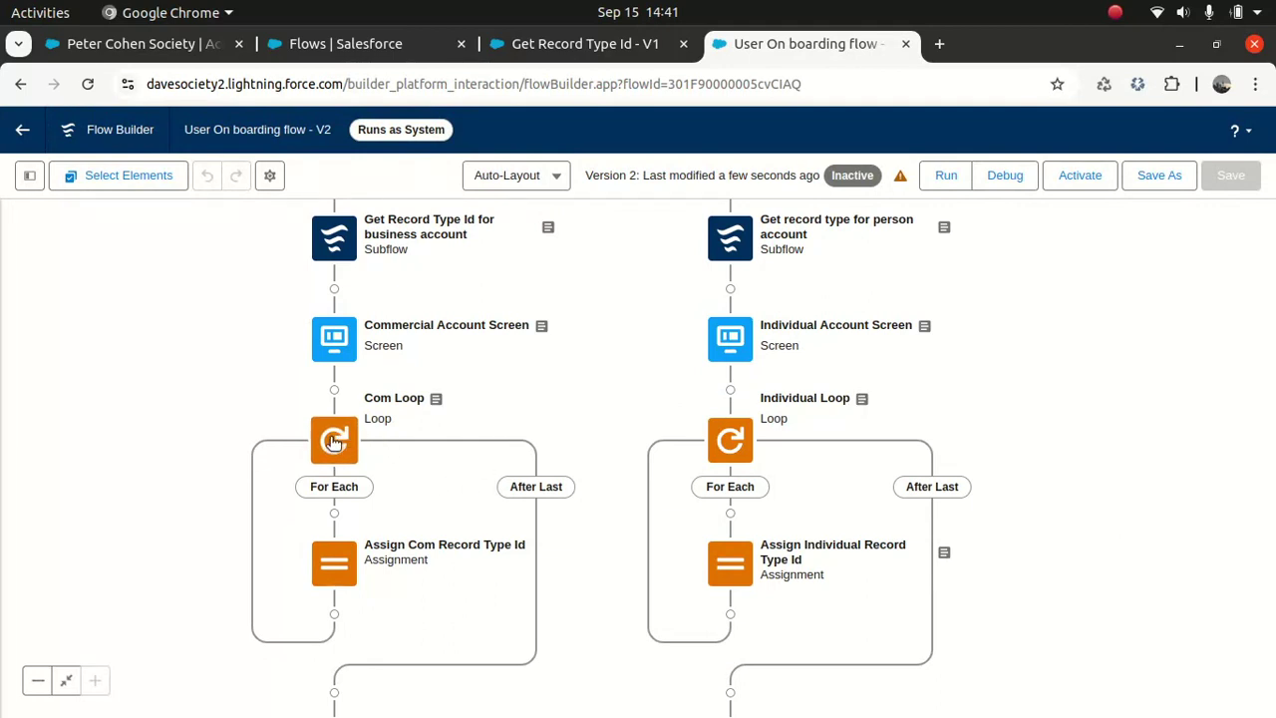
left_click(334, 440)
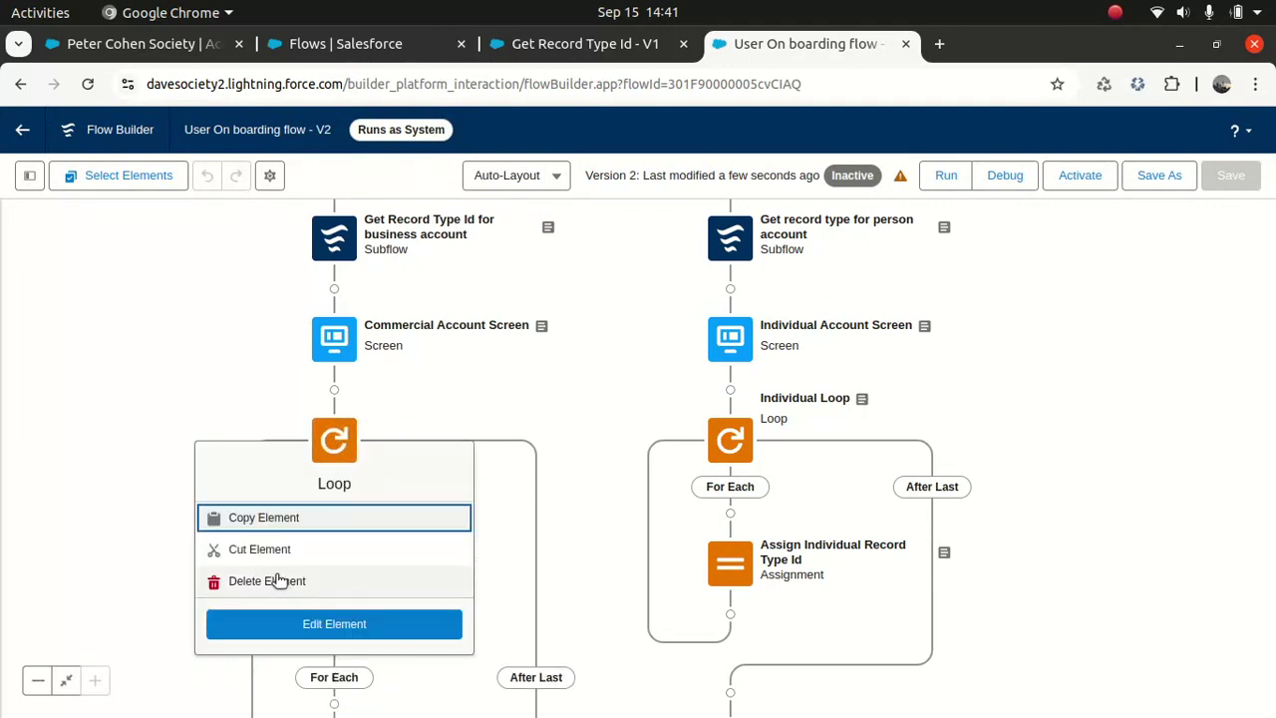
left_click(279, 583)
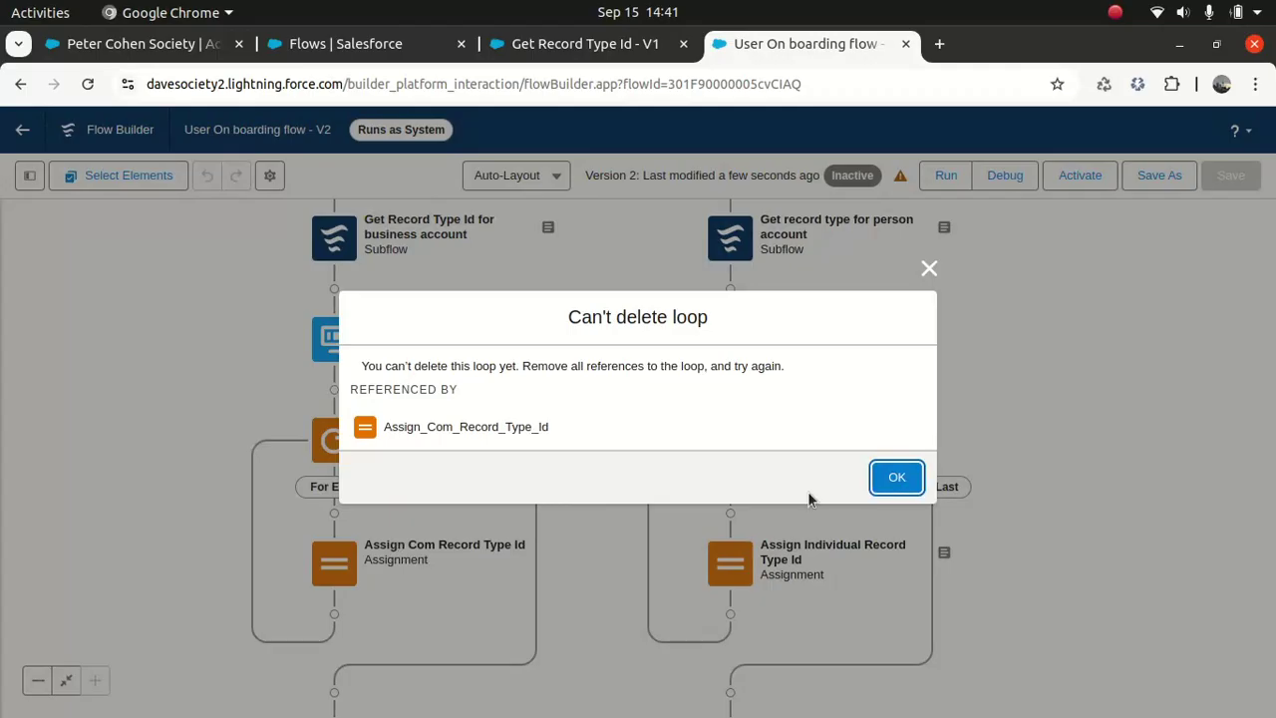
left_click(901, 478)
scroll(1127, 342, "down", 5)
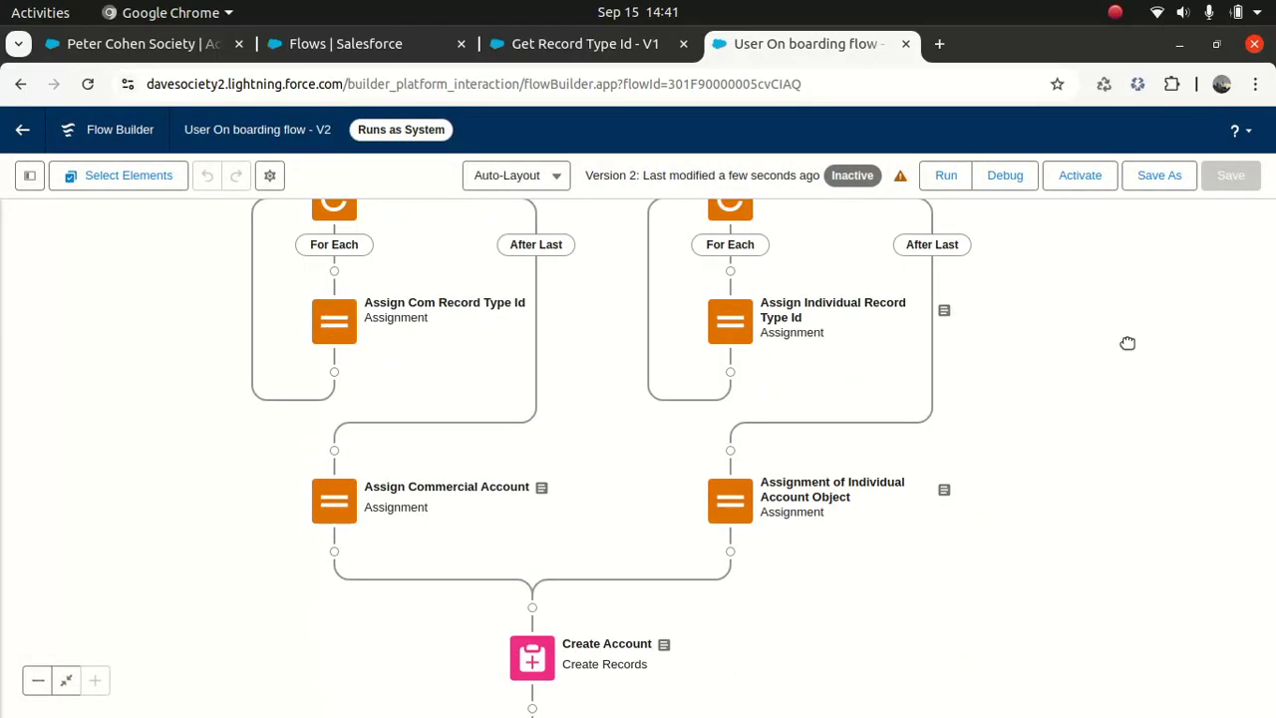
Step: Set Assign Commercial Account's record type value to Record_Type_Id and save the flow
double_click(332, 507)
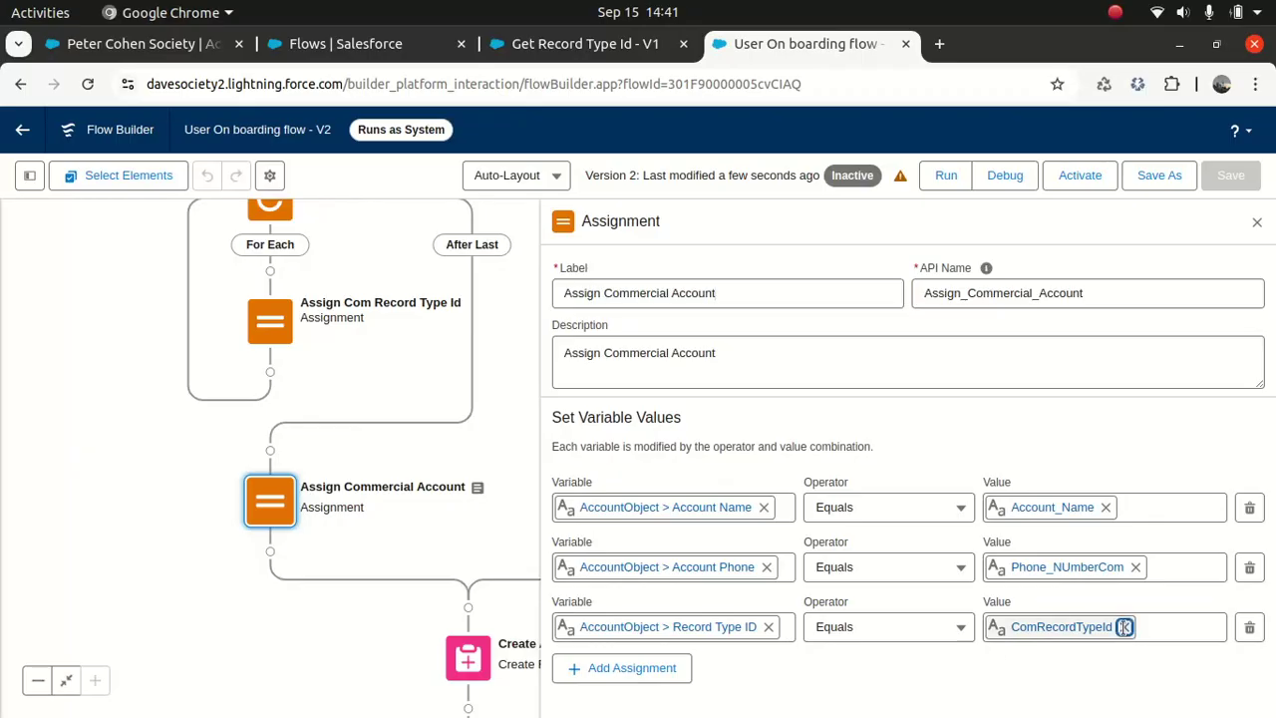
left_click(1124, 626)
type("record")
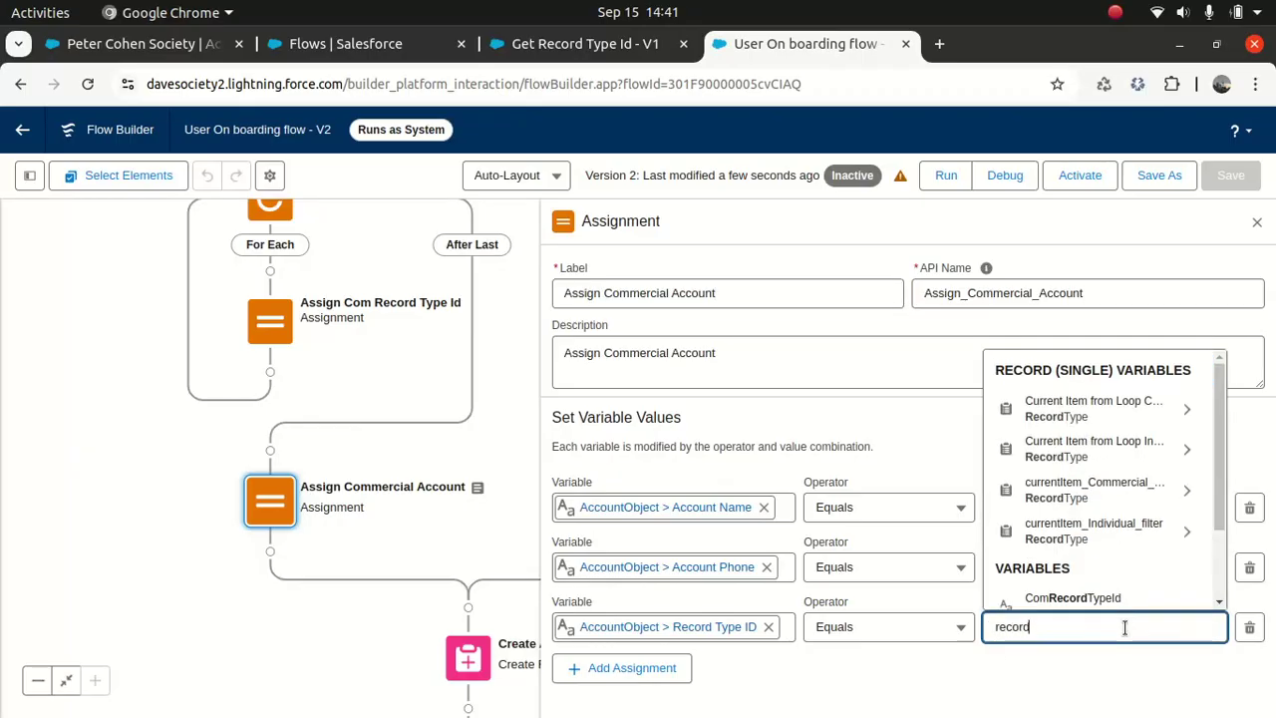
type("_t")
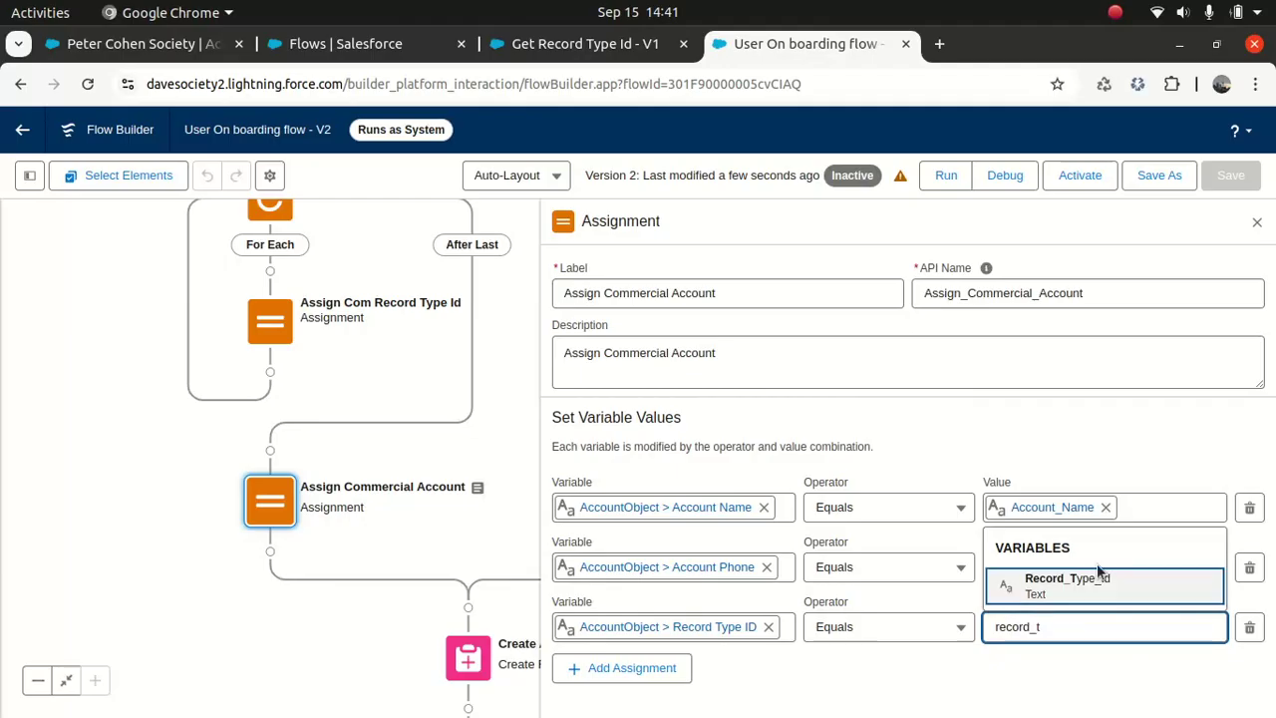
left_click(1096, 577)
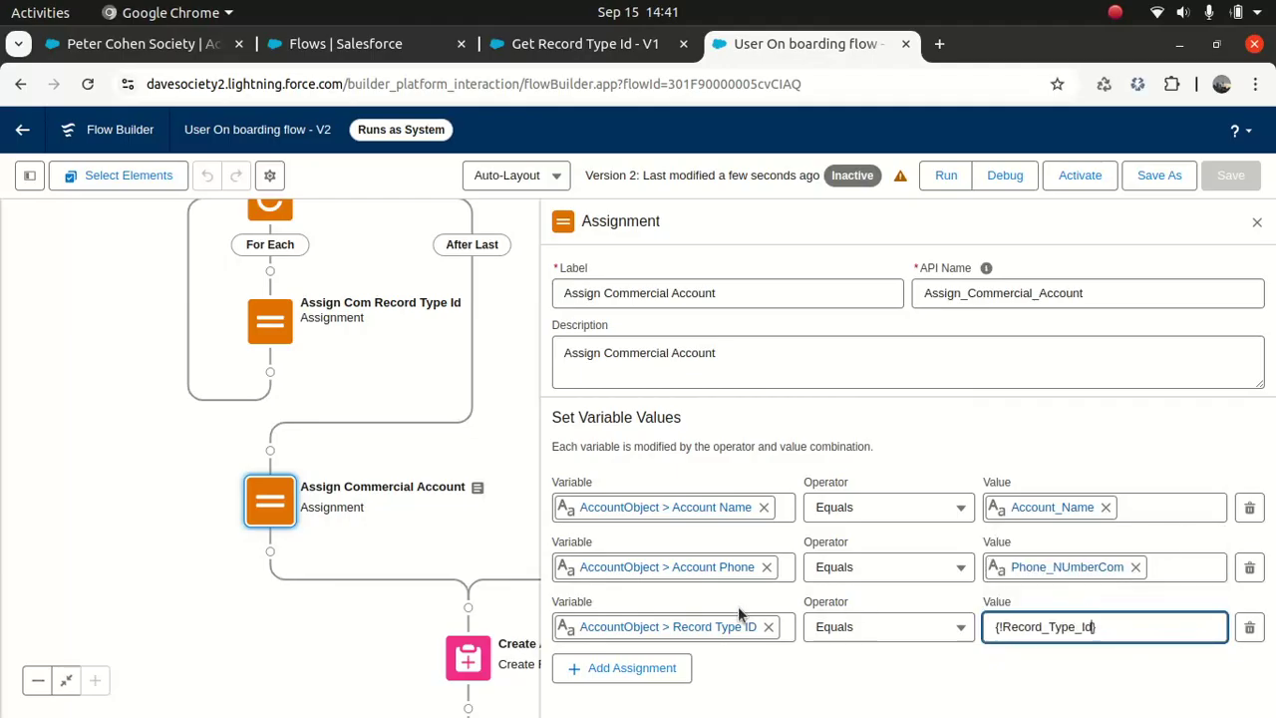
left_click(1044, 435)
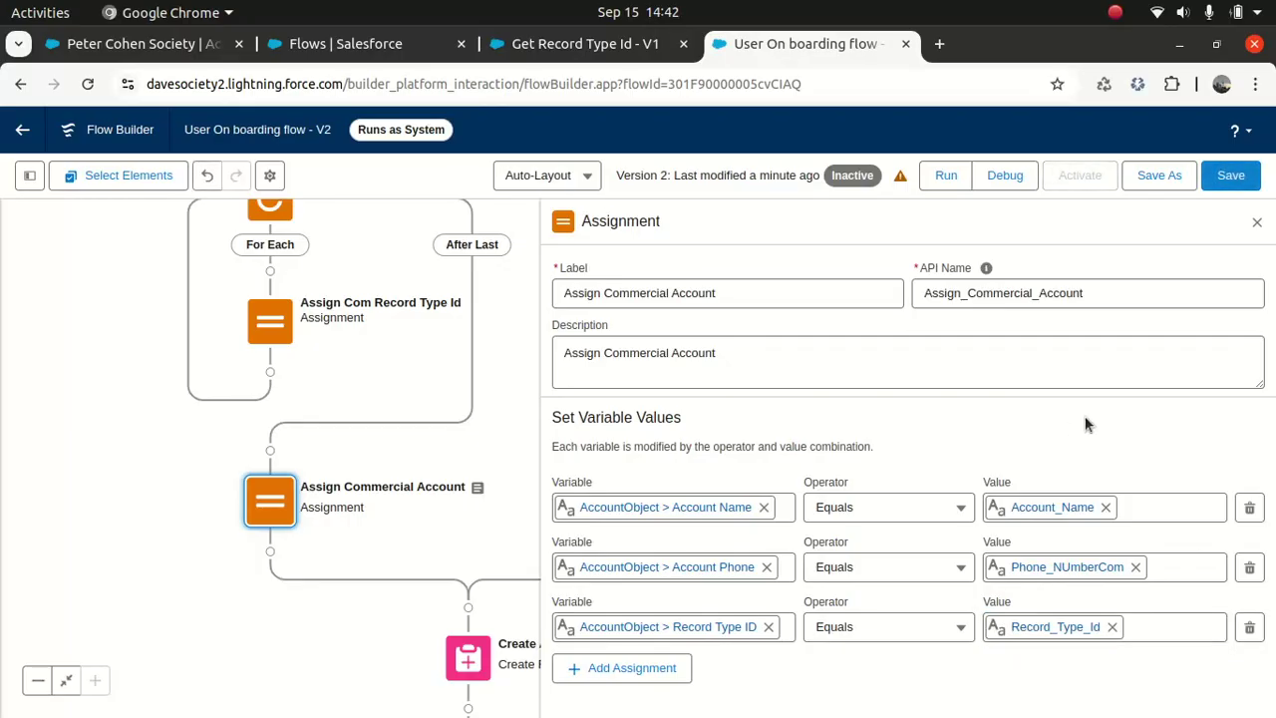
left_click(1229, 176)
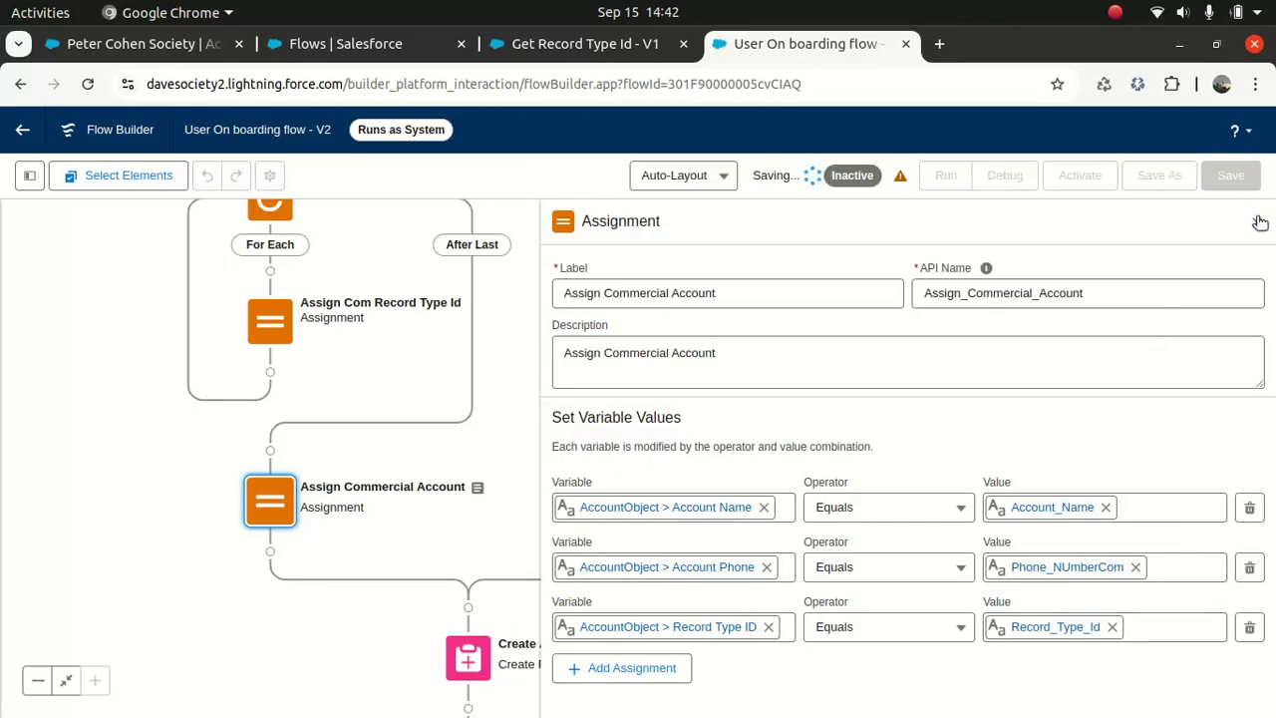
left_click(1257, 223)
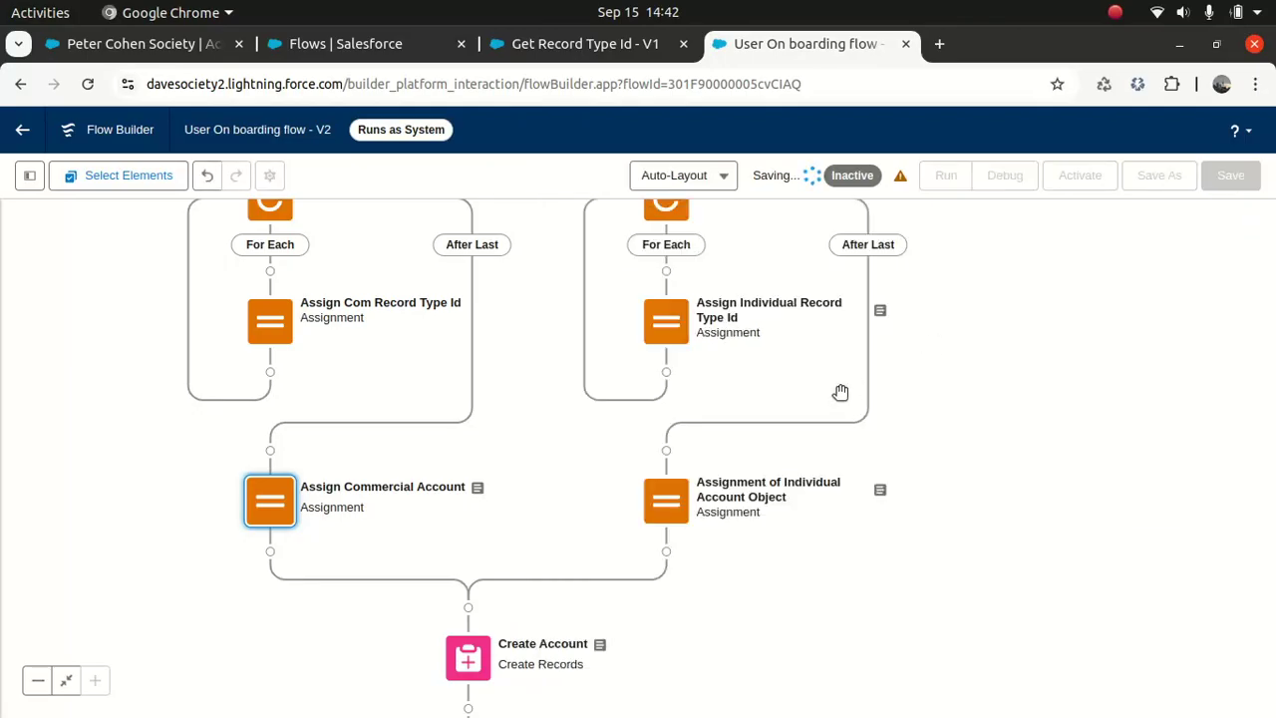
Step: Replace IndividualRecordTypeId with Record_Type_Id in the individual account assignment and save
left_click(674, 502)
left_click(664, 684)
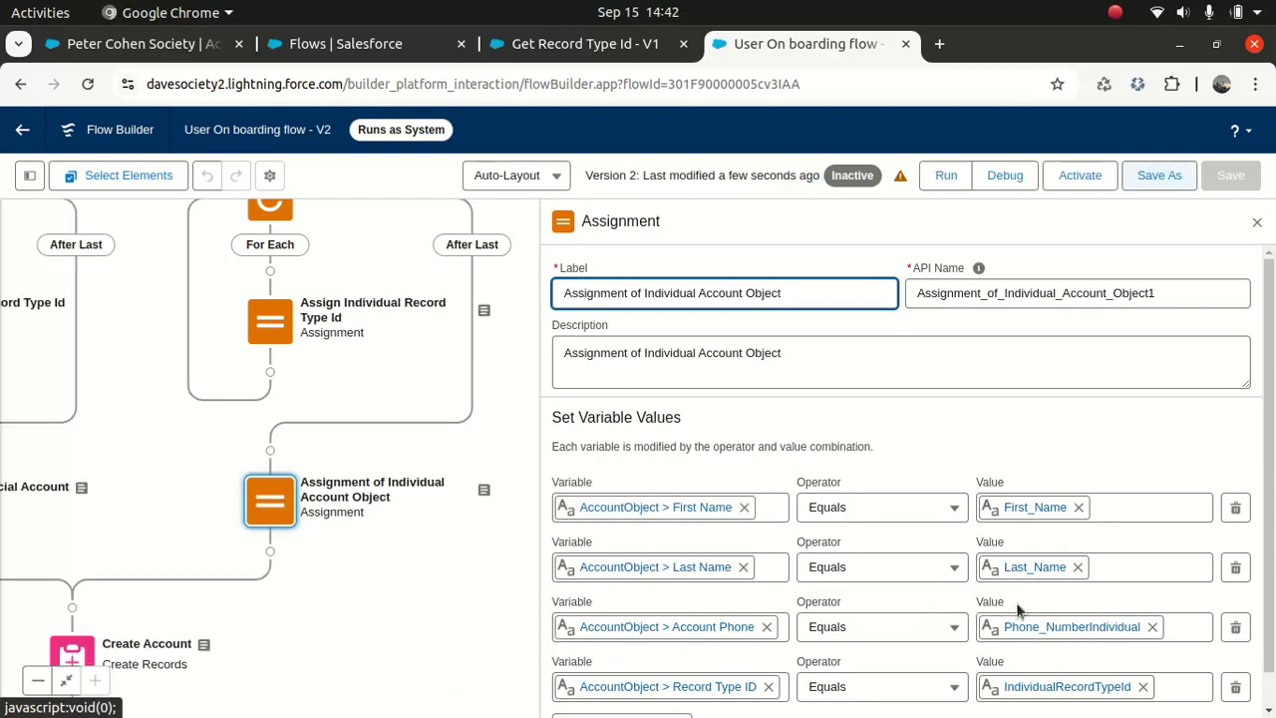
left_click(1144, 686)
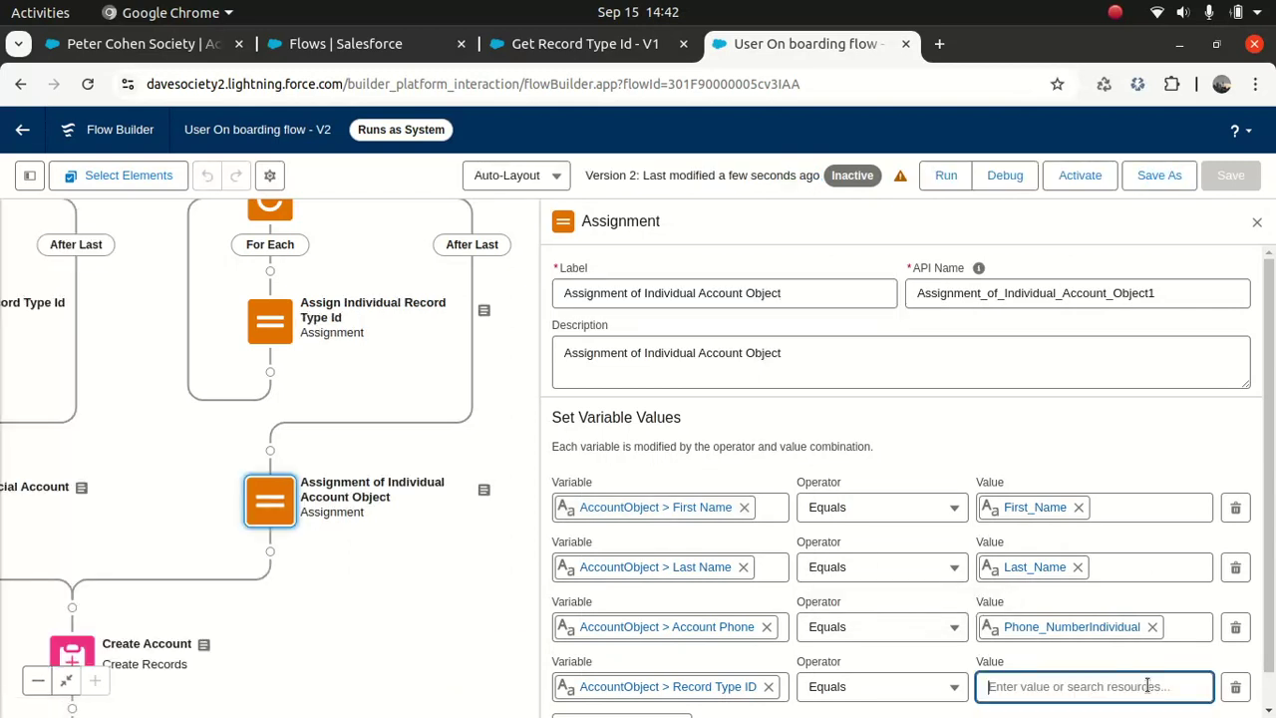
type("recor")
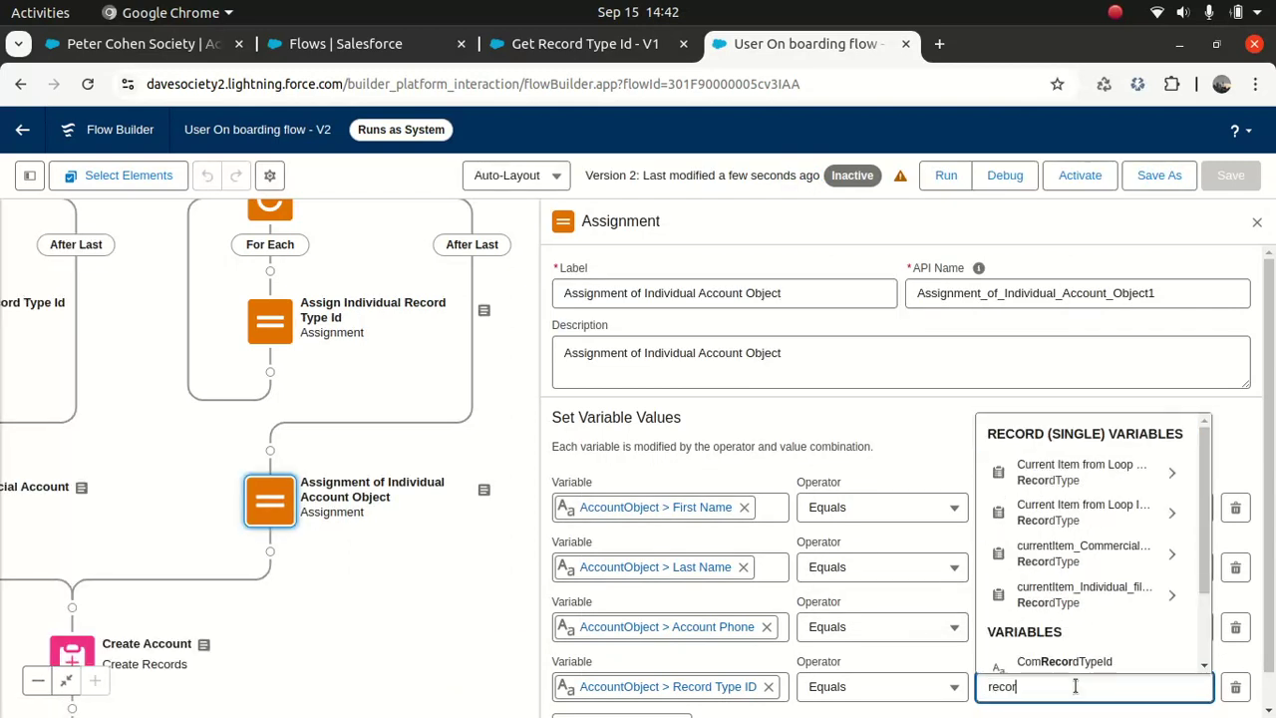
type("d_ty")
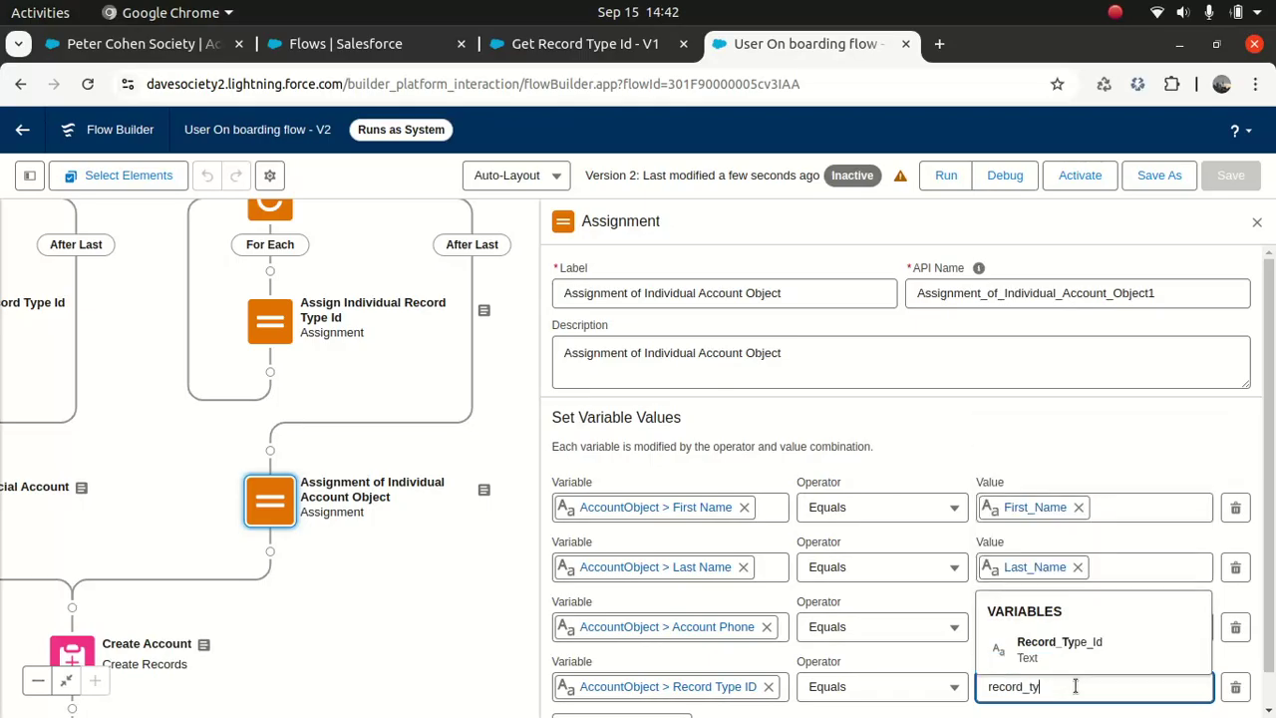
left_click(1071, 650)
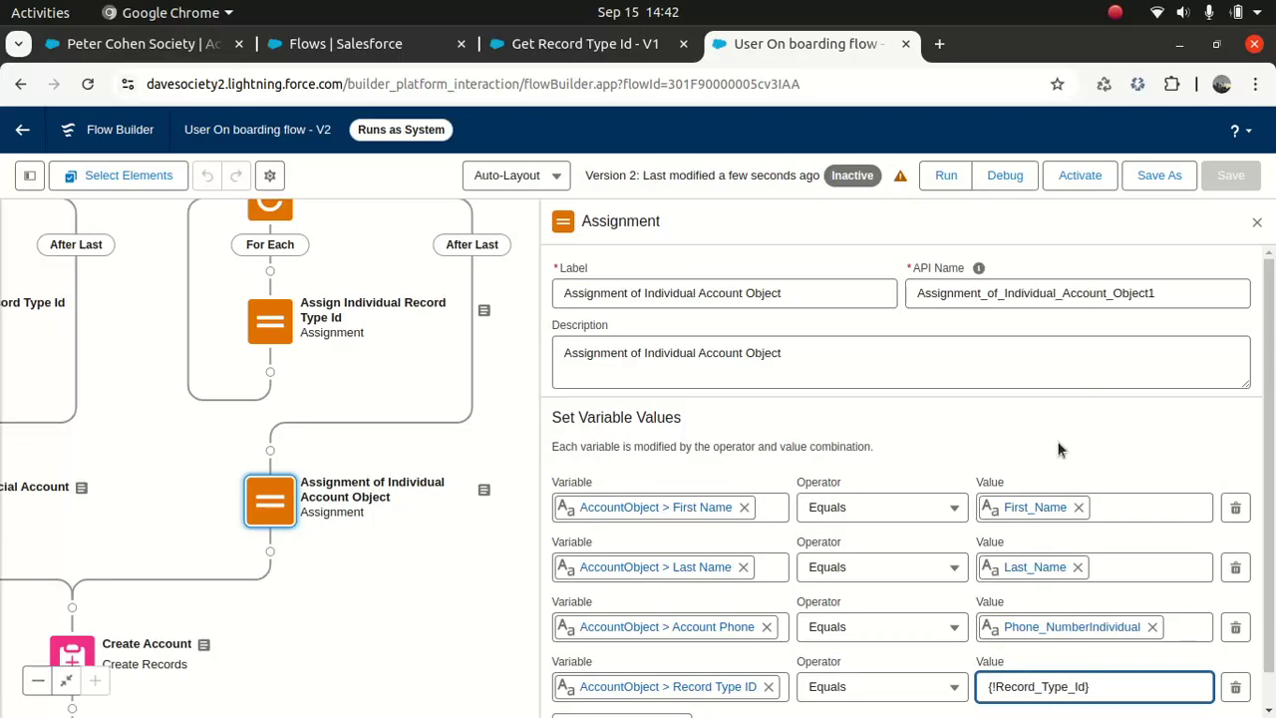
left_click(1258, 225)
left_click(1232, 179)
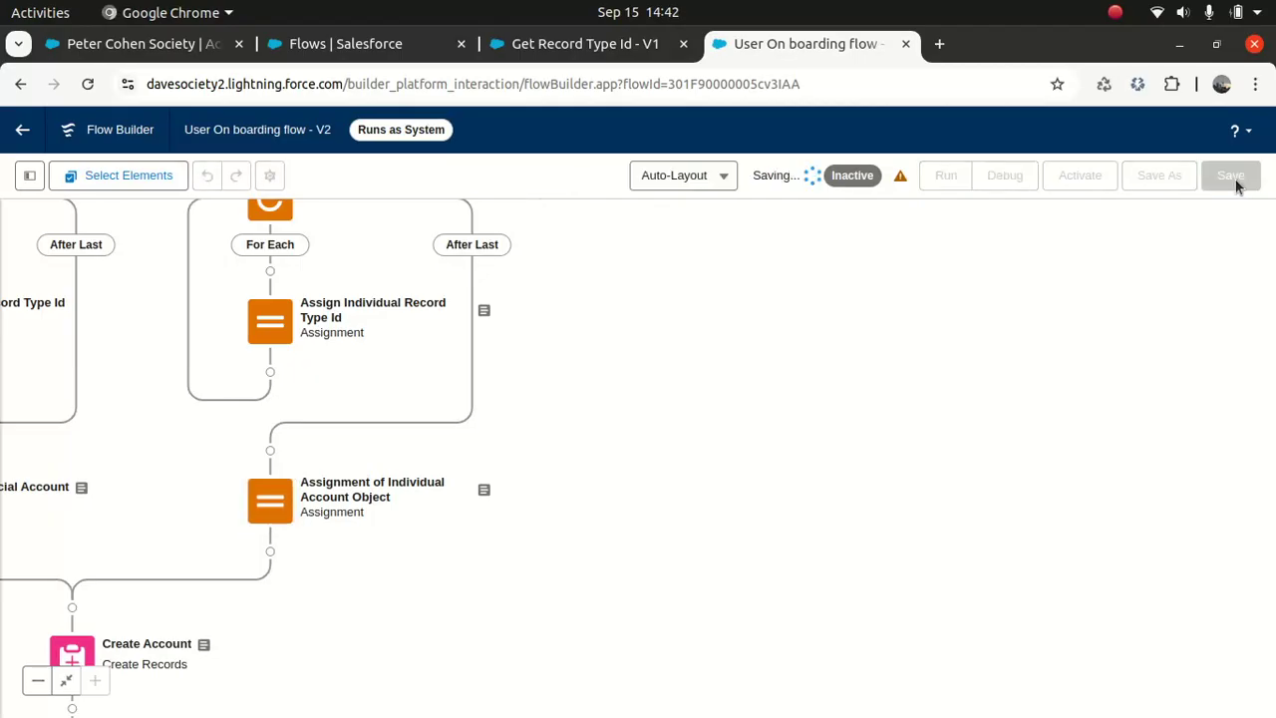
Step: Try deleting Com Loop, then inspect the Assign Com Record Type Id assignment still referencing it
left_click_drag(710, 433, 1039, 465)
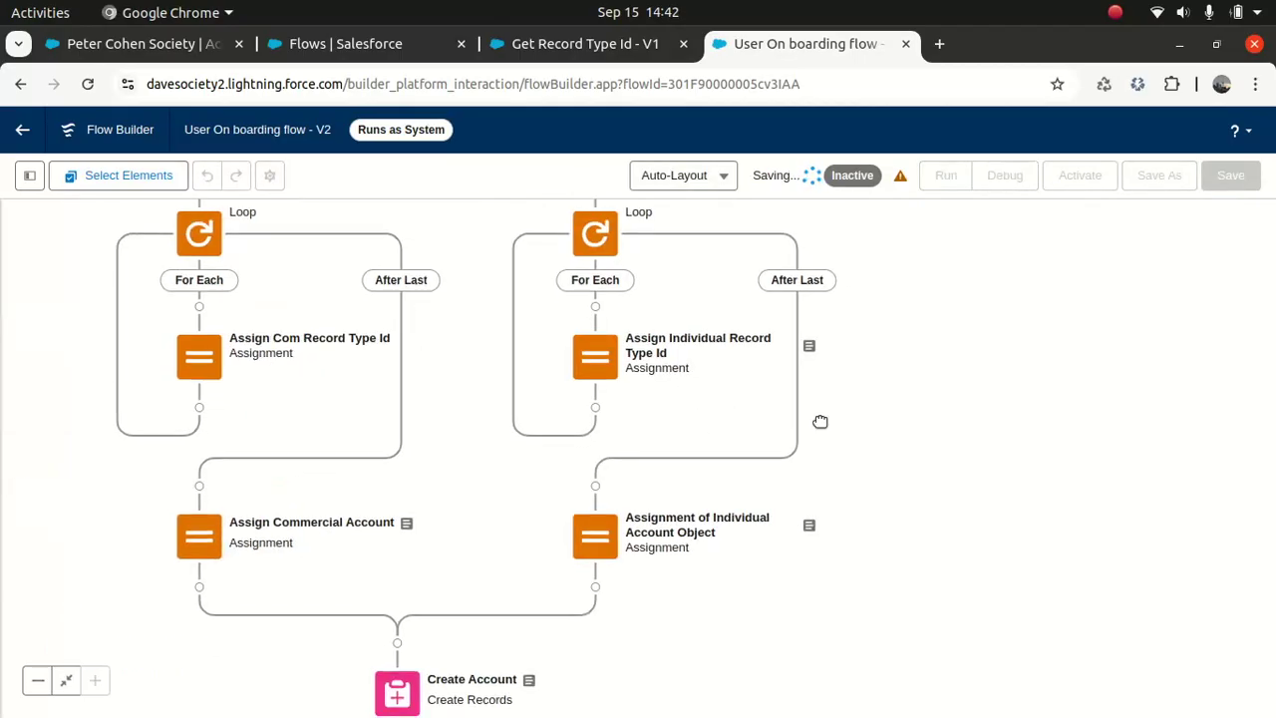
left_click_drag(462, 280, 490, 334)
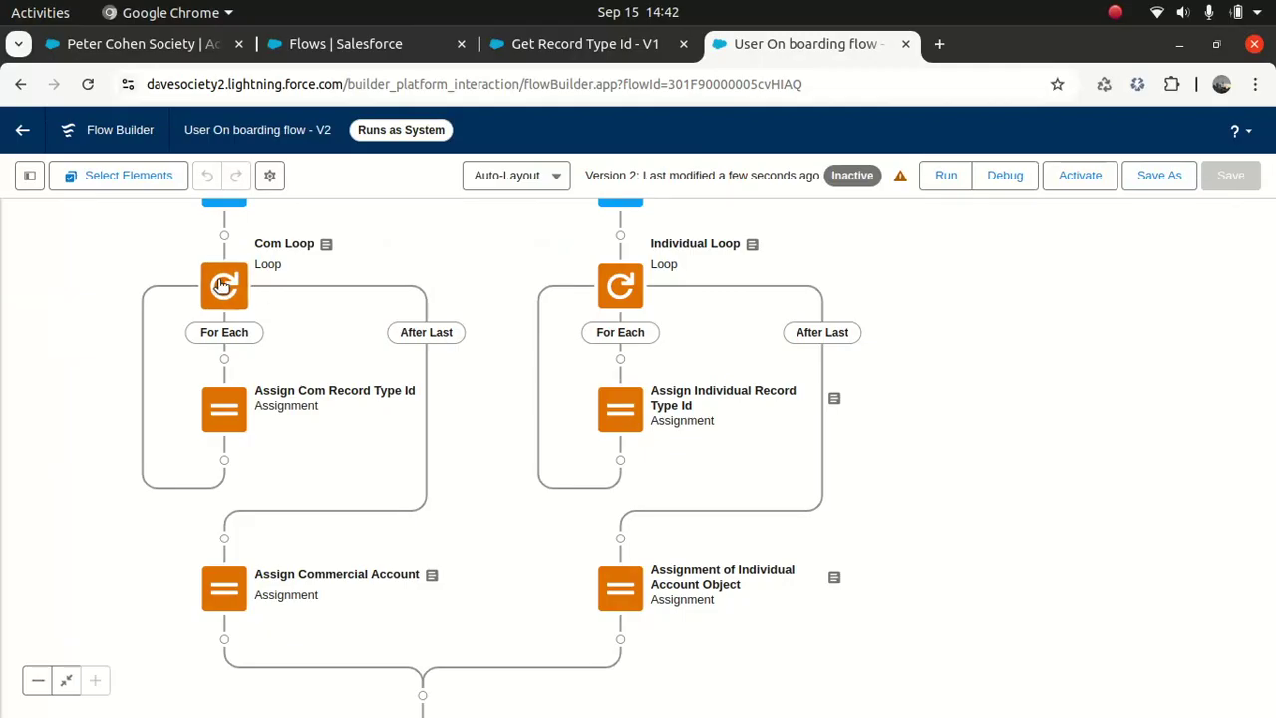
left_click(220, 278)
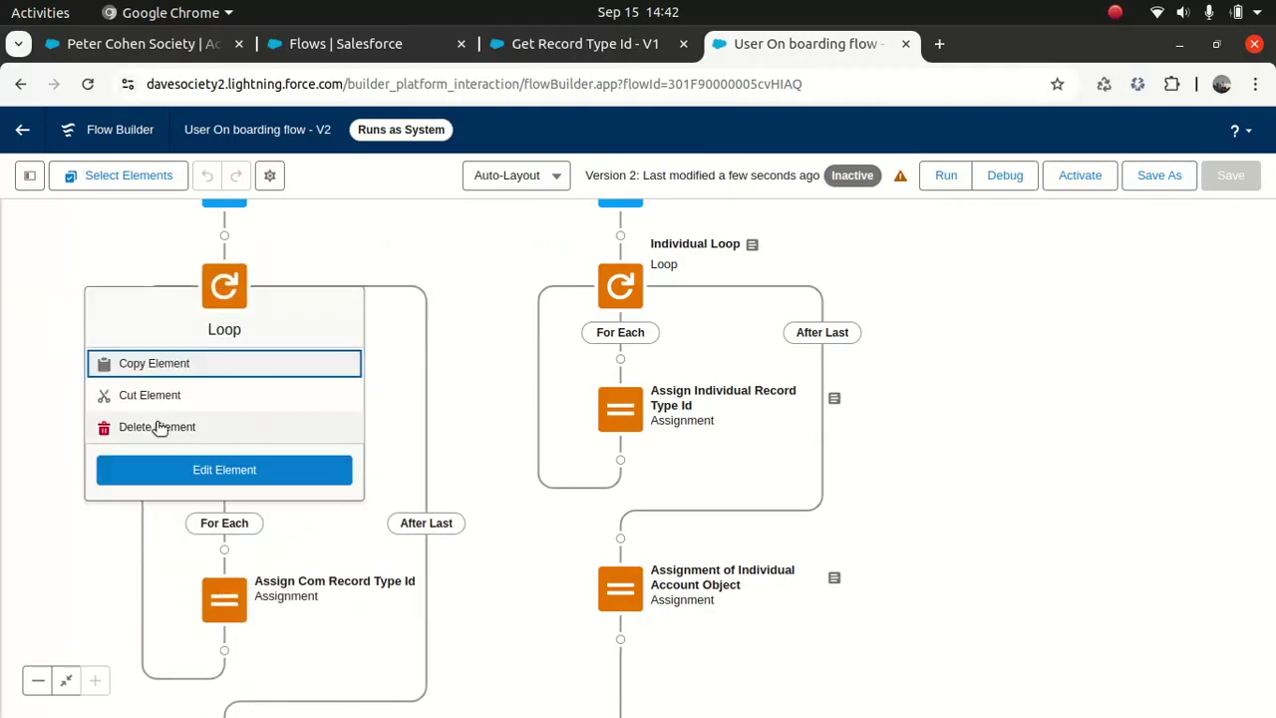
left_click(159, 425)
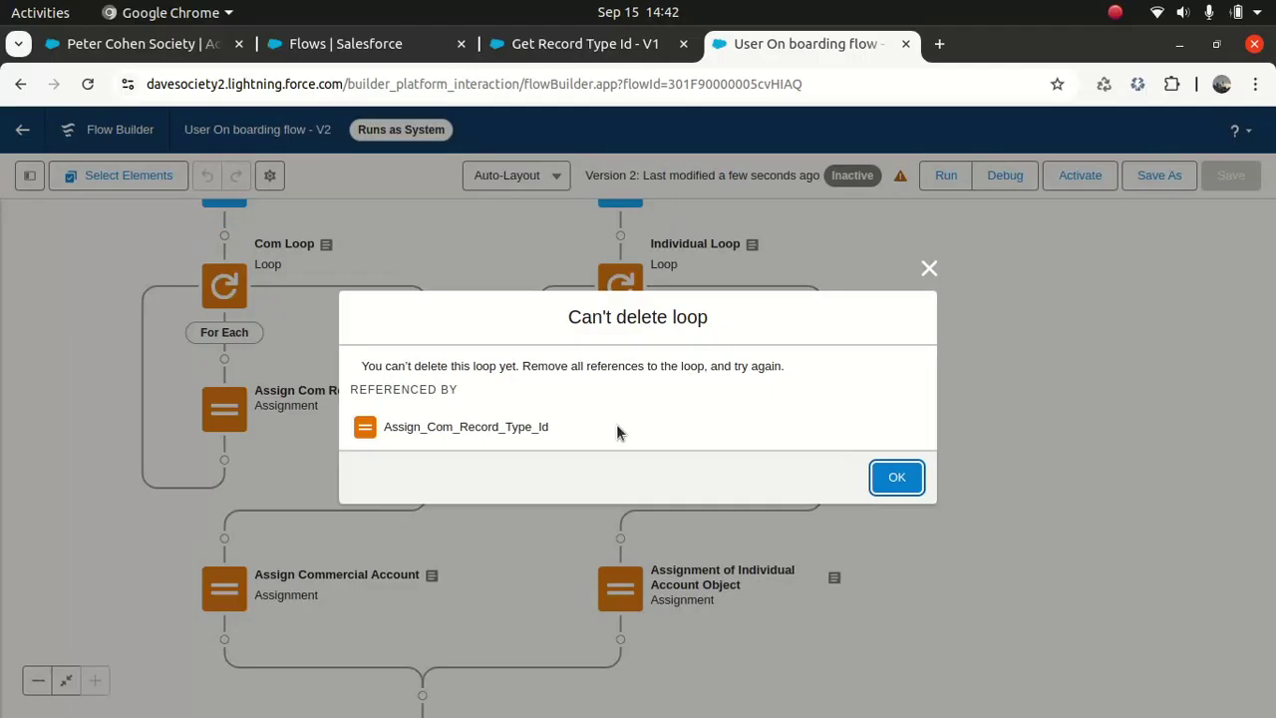
left_click(915, 477)
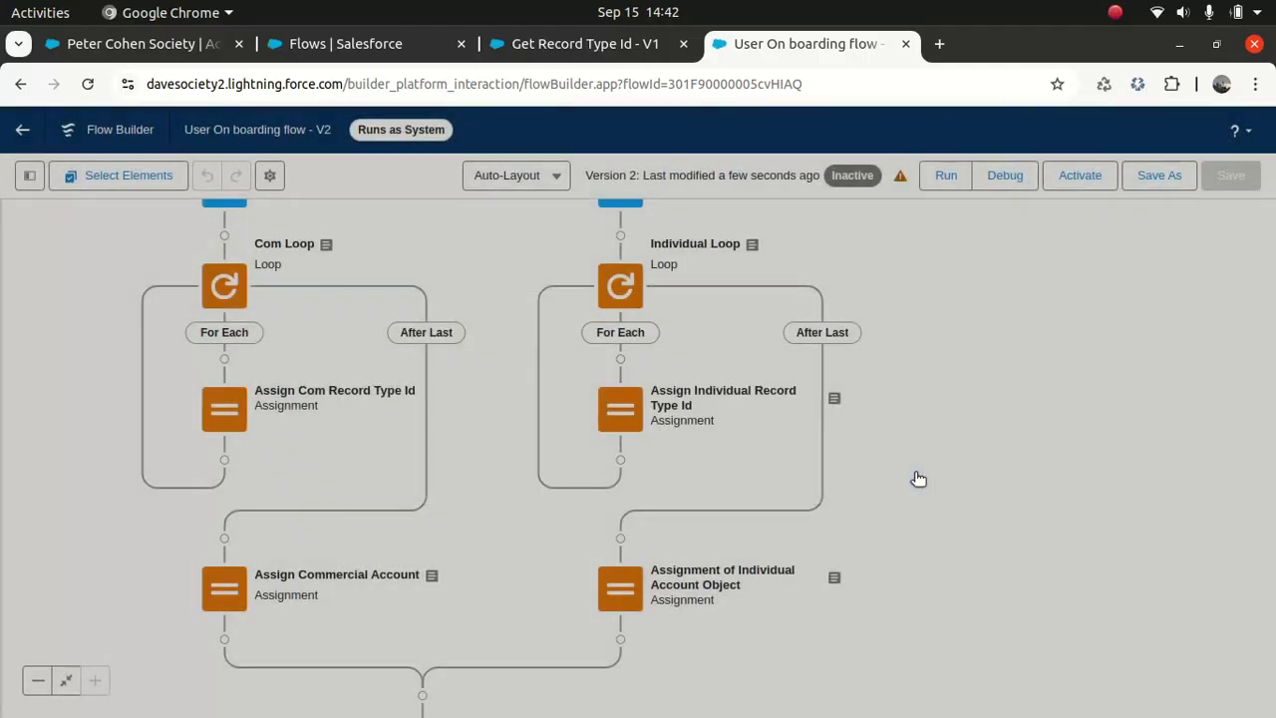
left_click(226, 399)
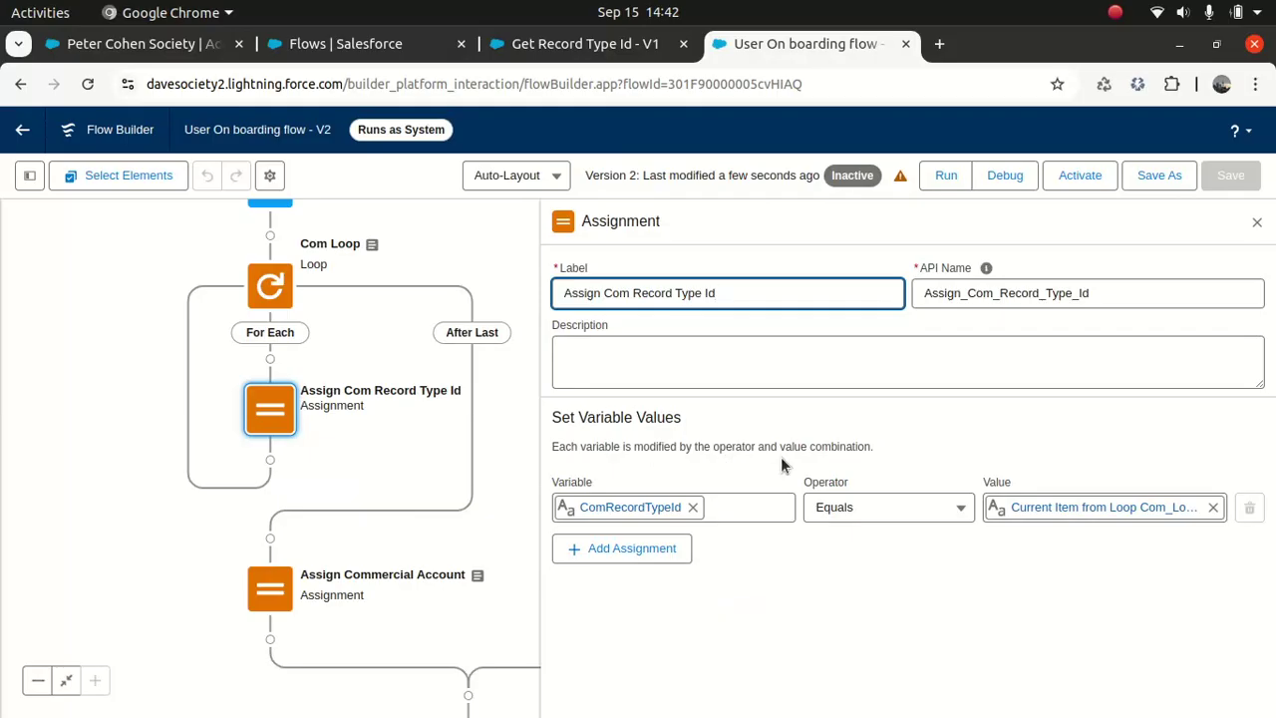
left_click(1257, 221)
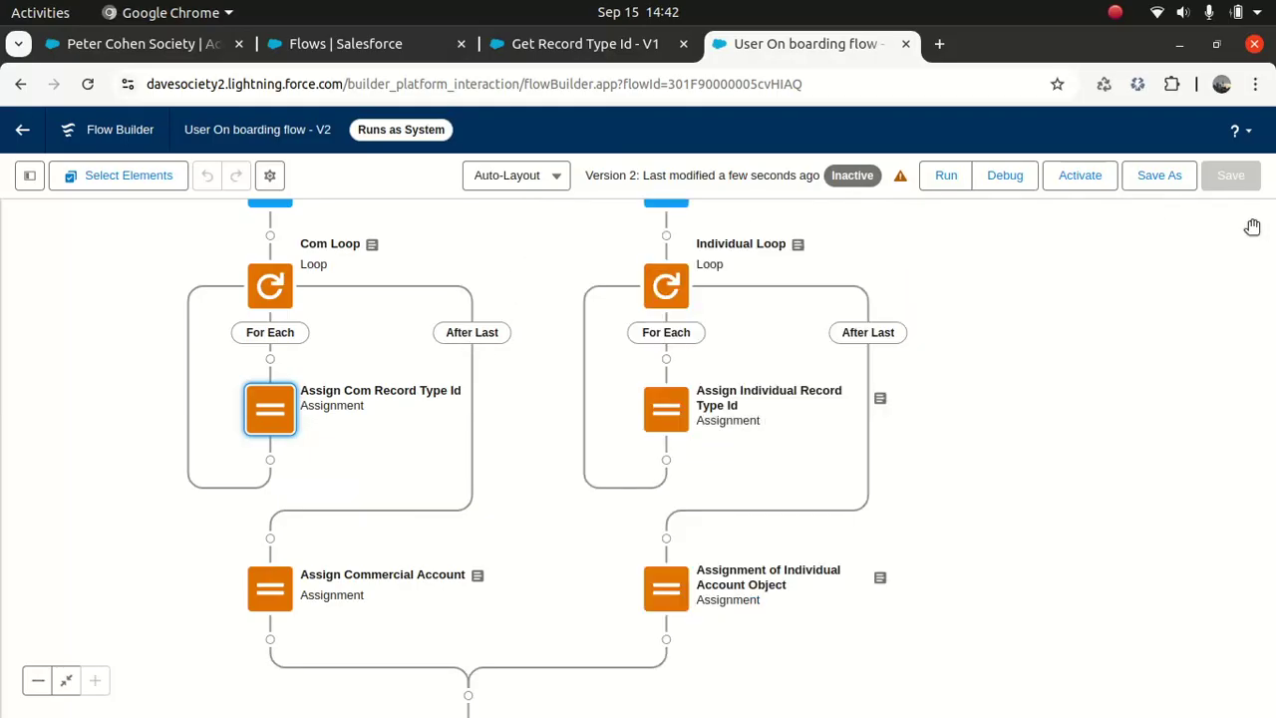
Step: Delete both Record Type Id assignments, then Com Loop and Individual Loop
left_click(274, 406)
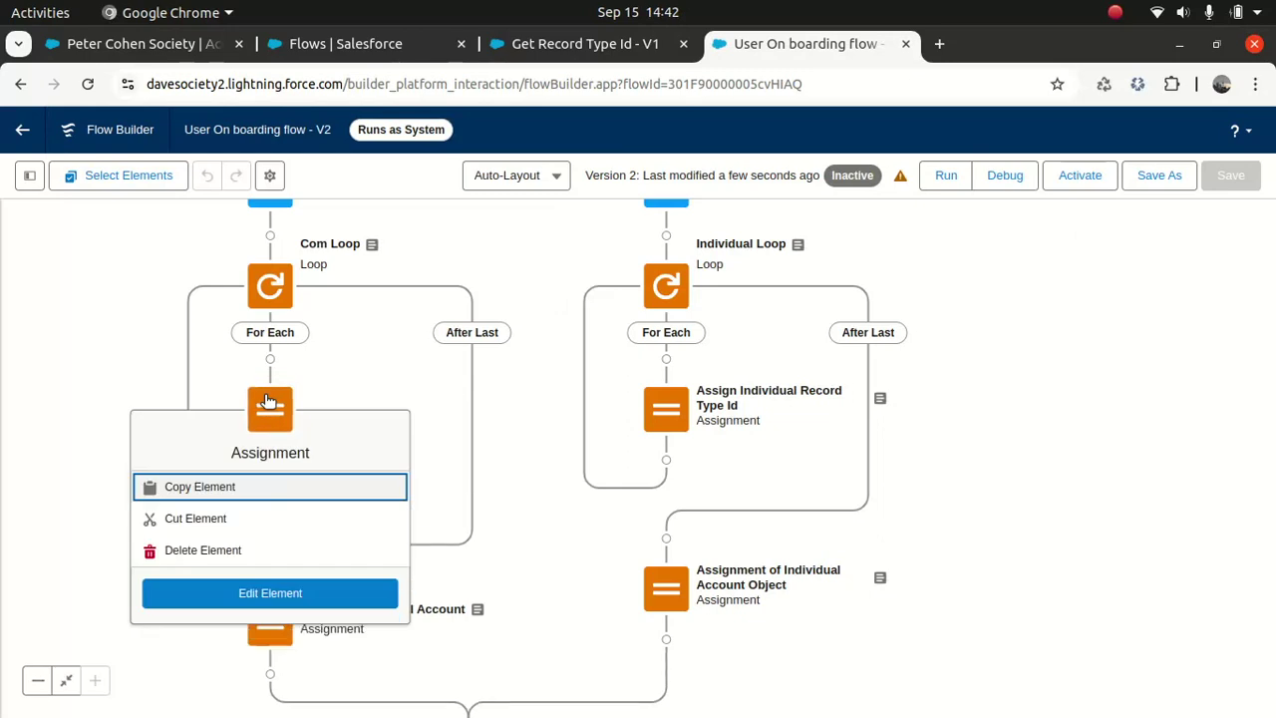
left_click(209, 551)
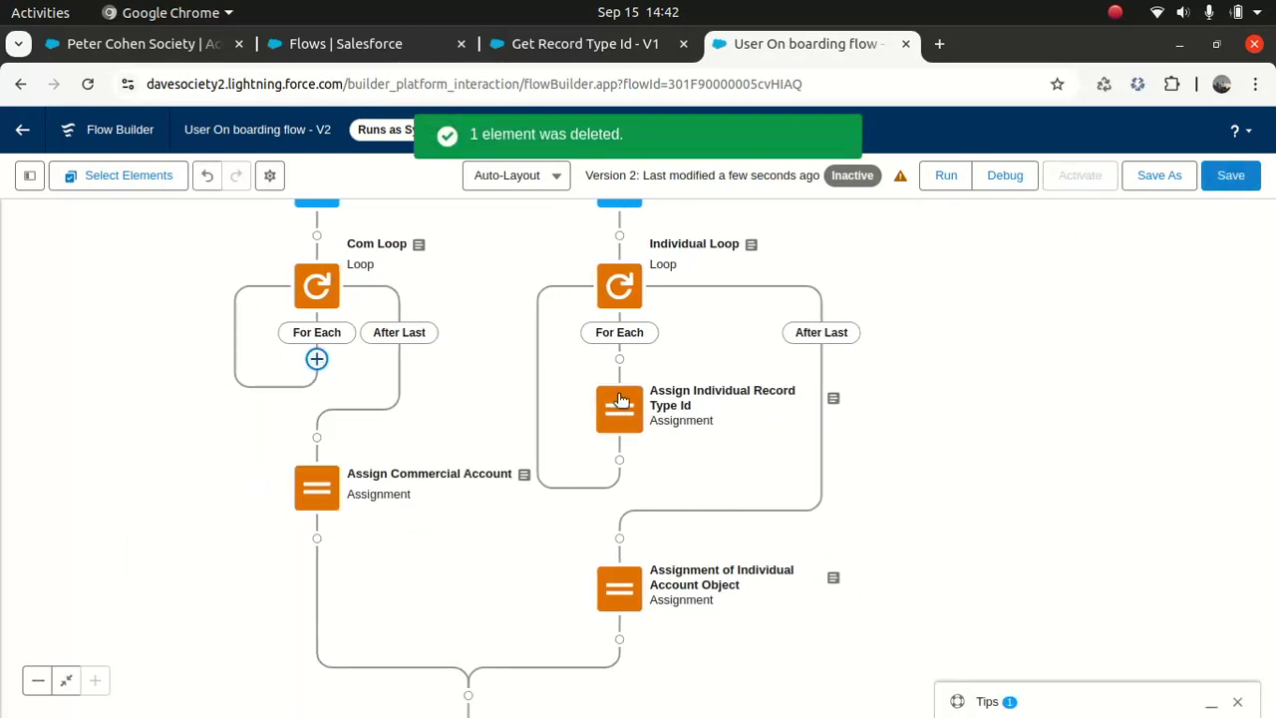
left_click(619, 402)
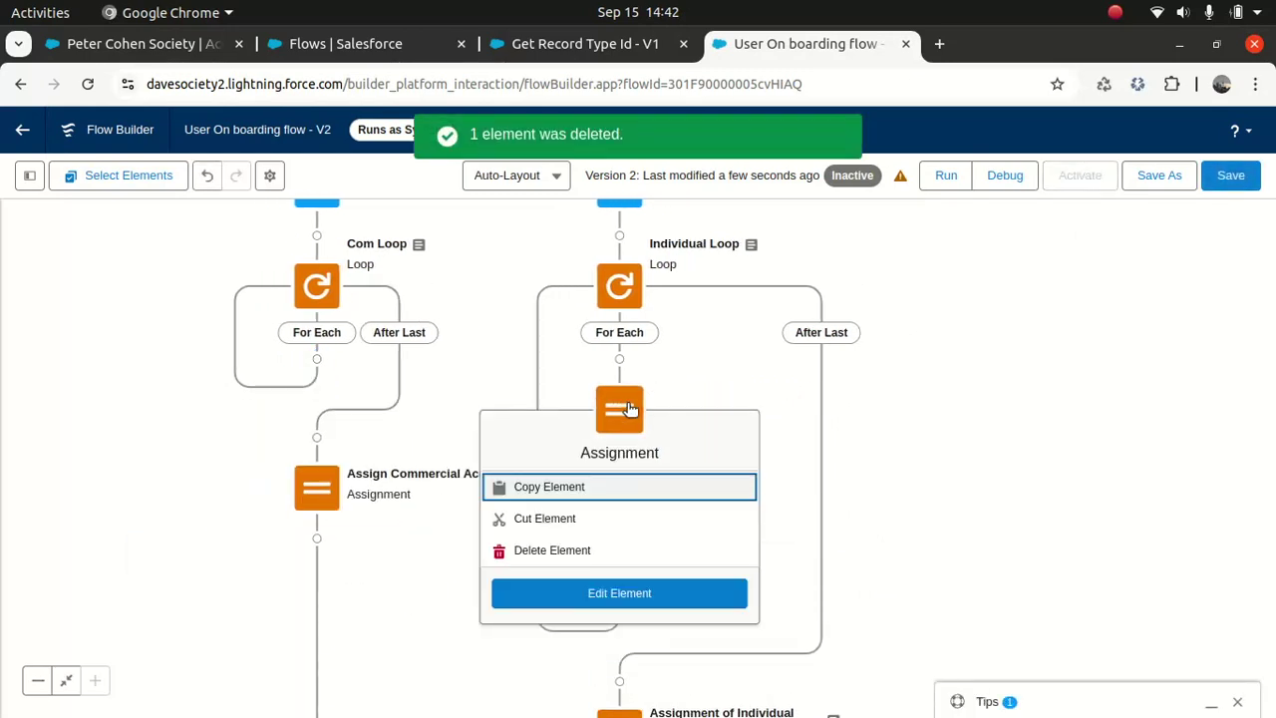
left_click(559, 550)
left_click(309, 285)
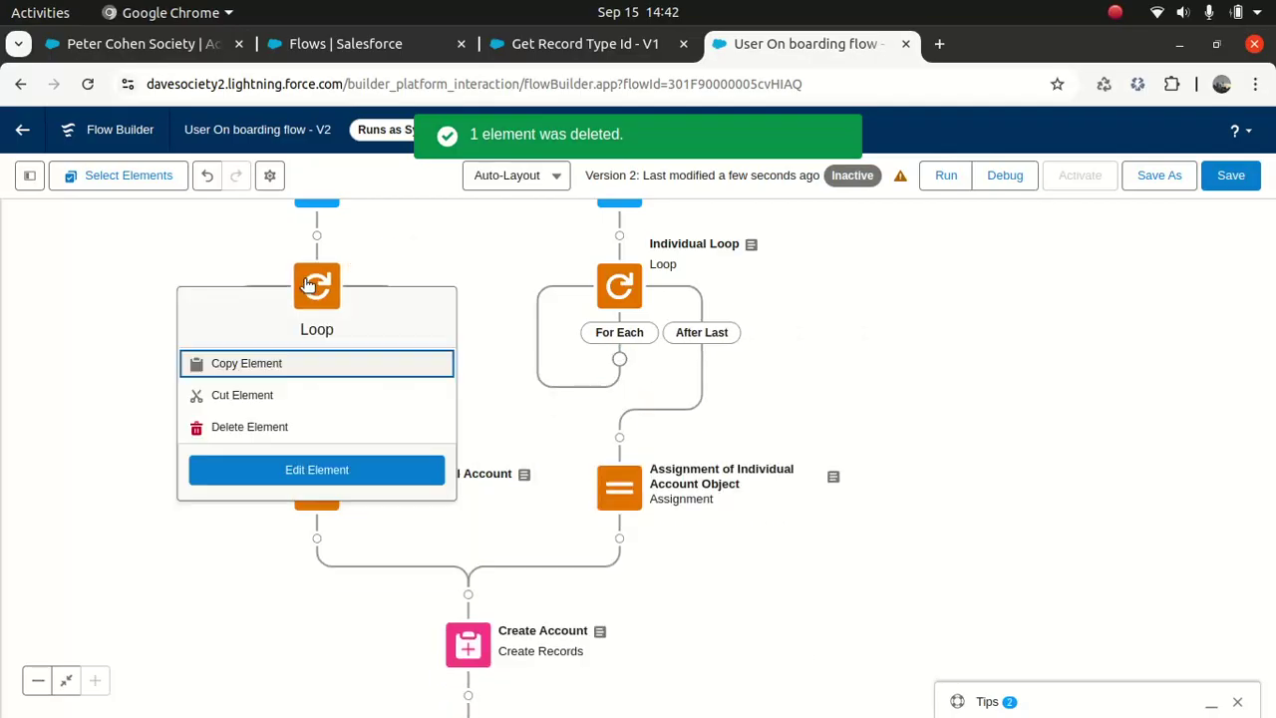
left_click(250, 427)
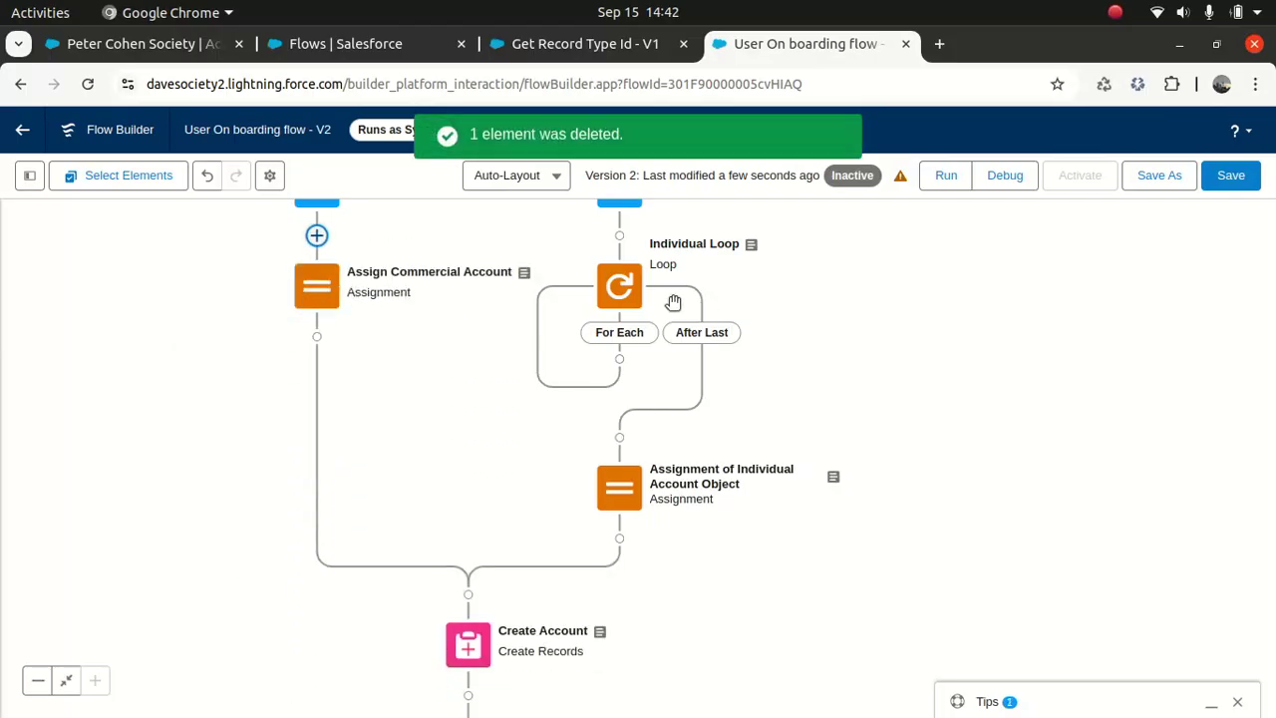
left_click(615, 289)
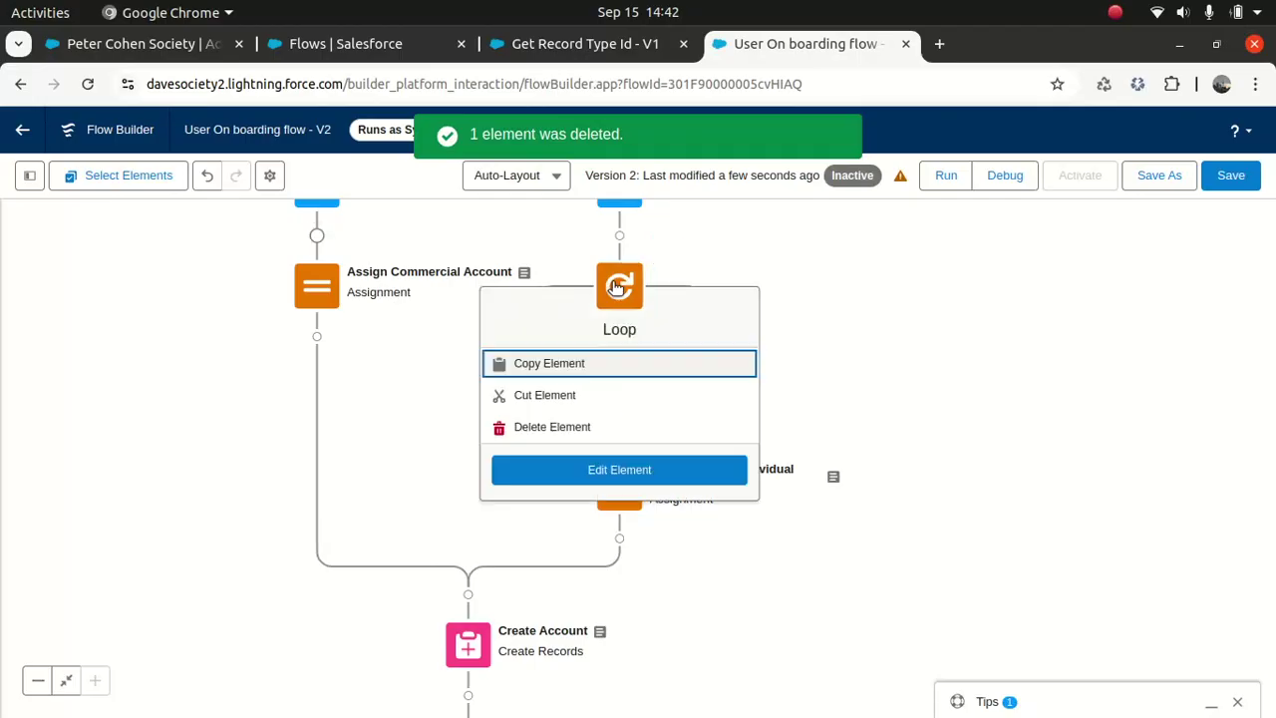
left_click(568, 428)
Step: Delete the Individual and Commercial collection filters and the Get Record type lookup
scroll(997, 498, "up", 3)
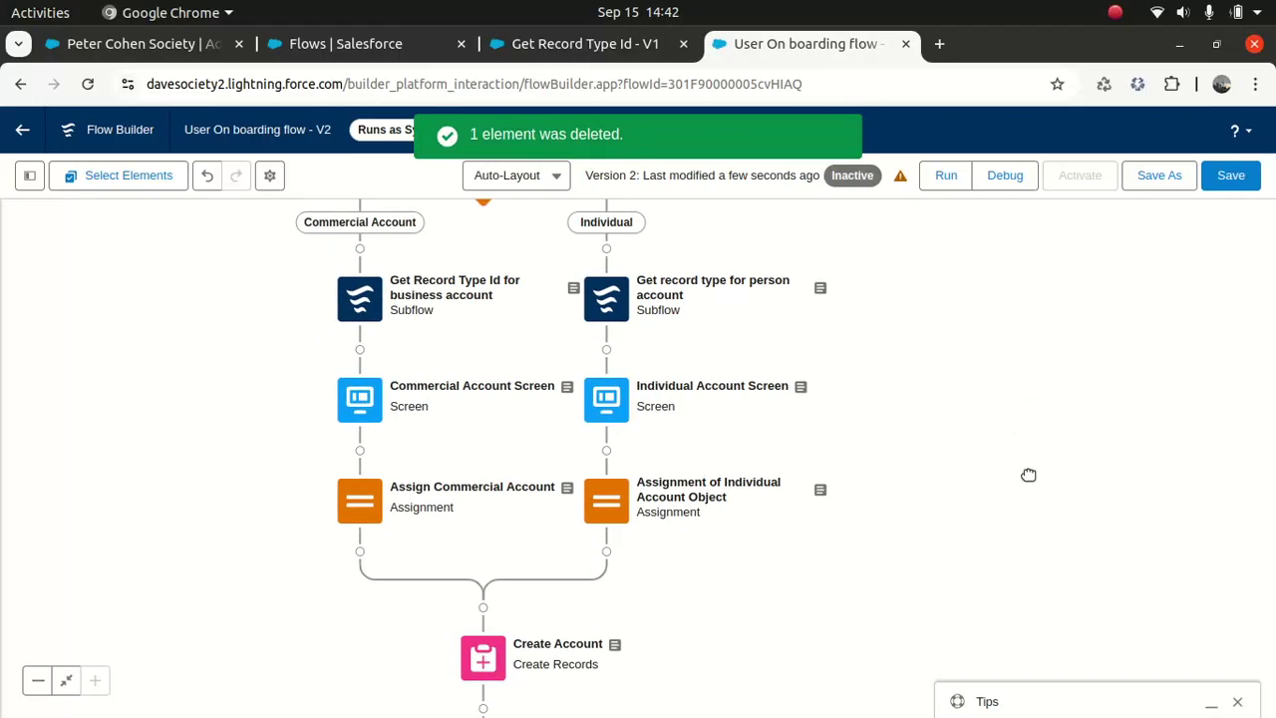
scroll(1028, 475, "up", 5)
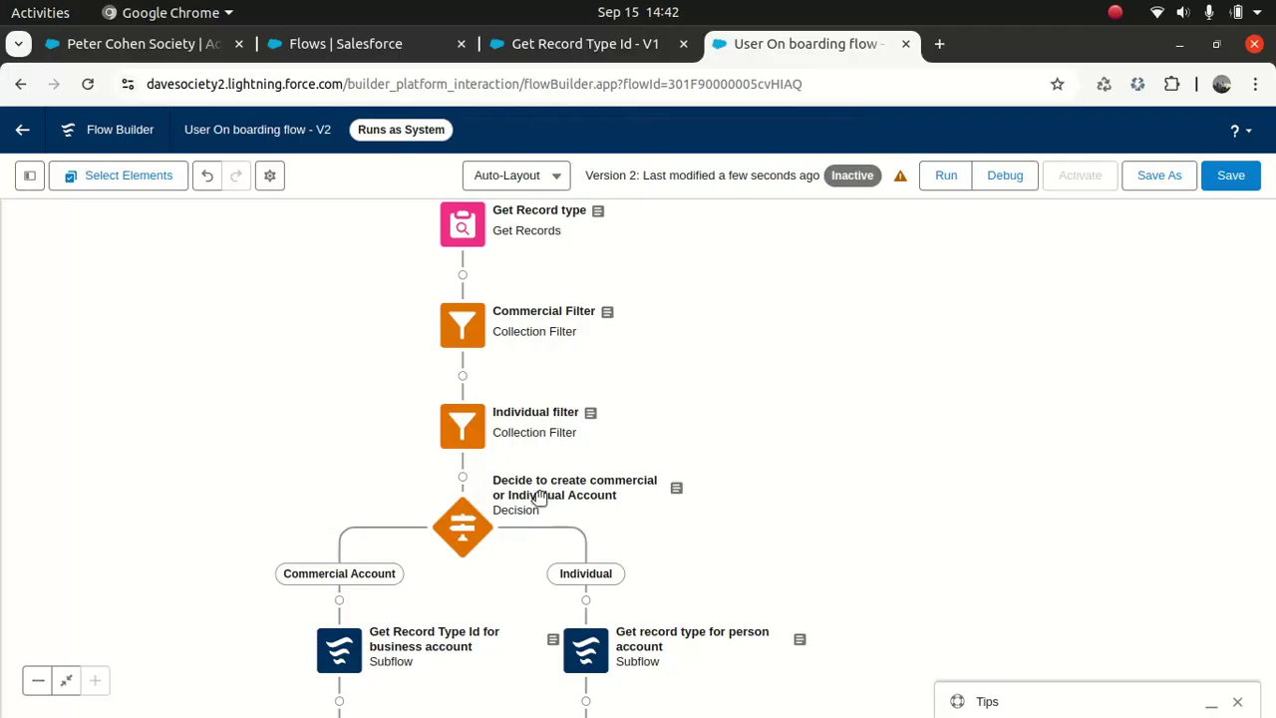
left_click(463, 427)
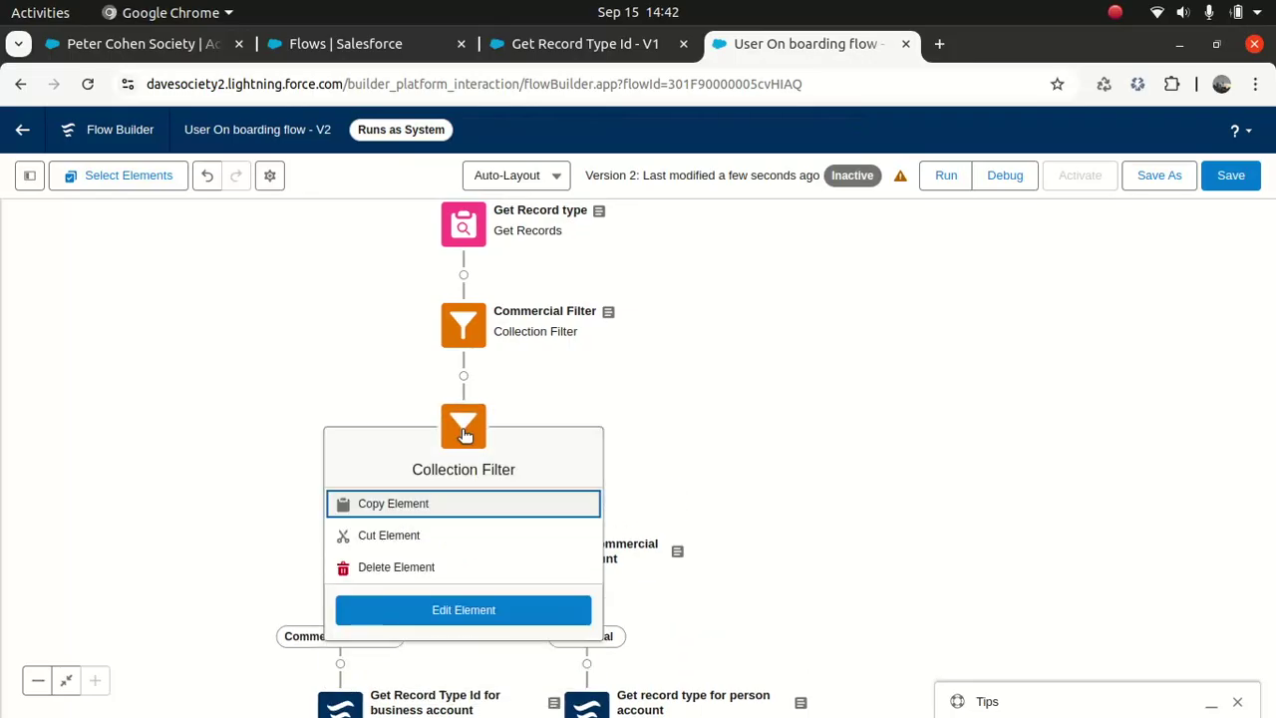
left_click(395, 567)
left_click(464, 325)
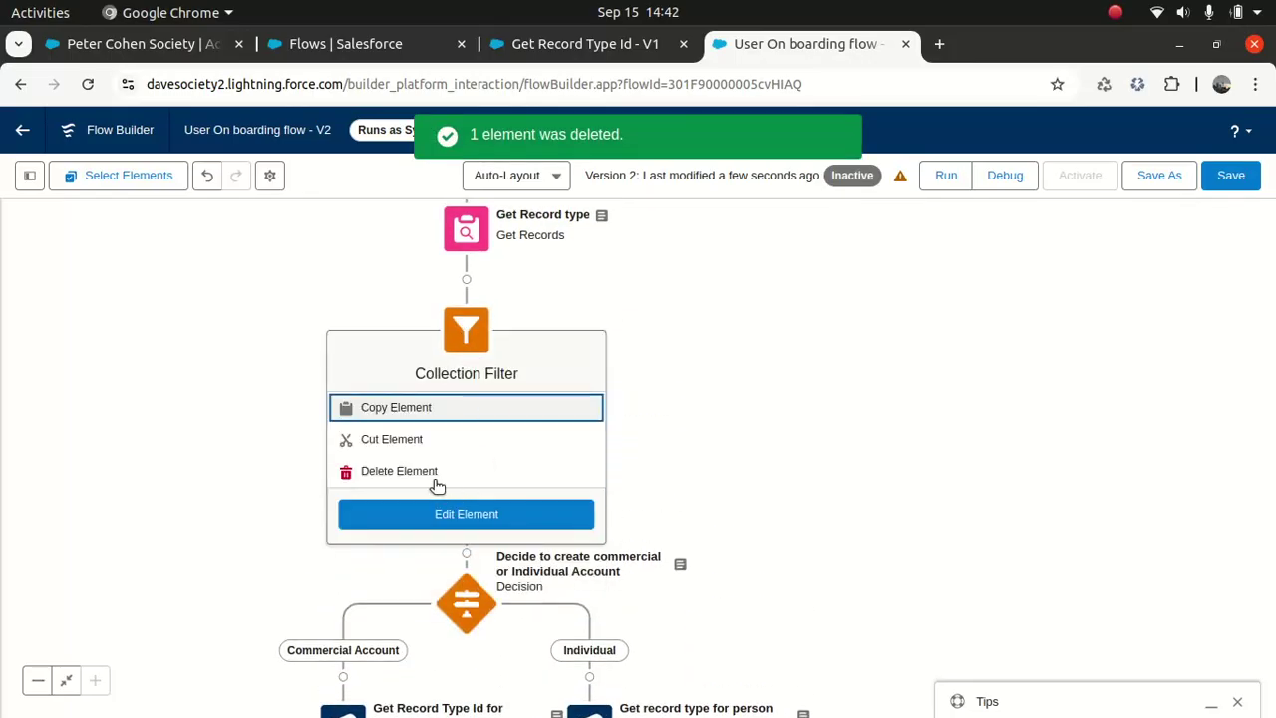
left_click(424, 471)
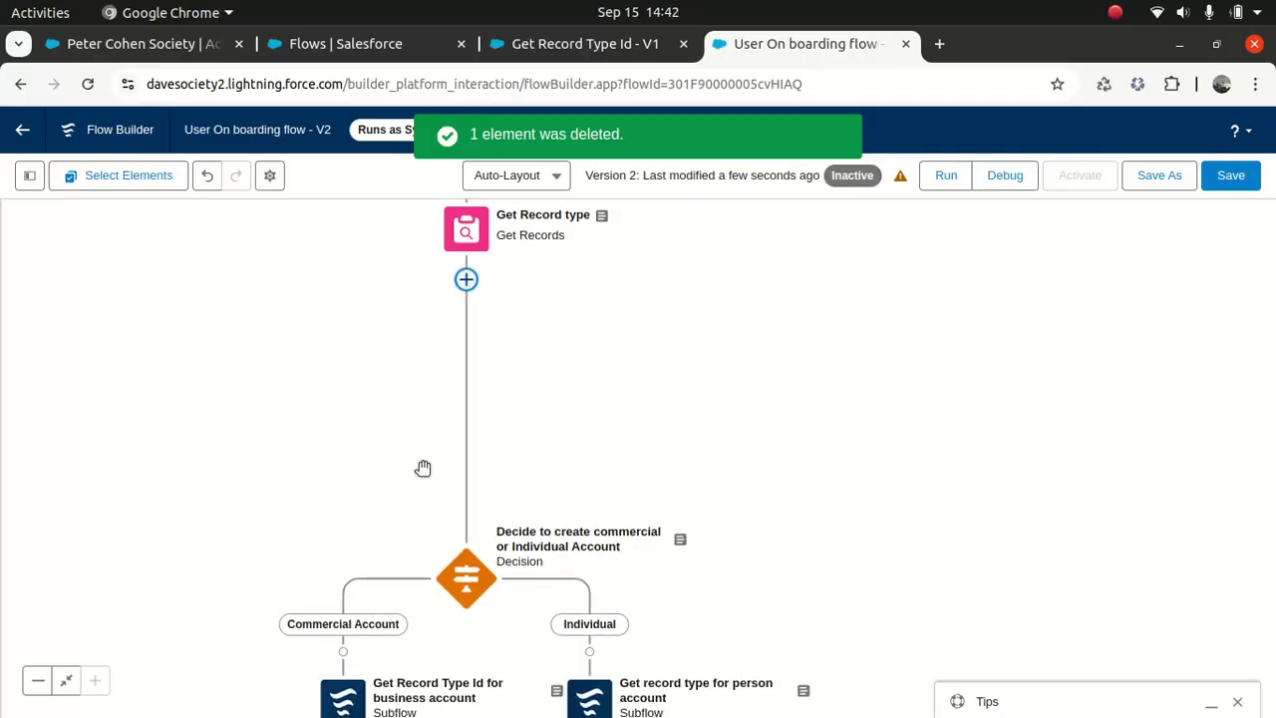
left_click(463, 232)
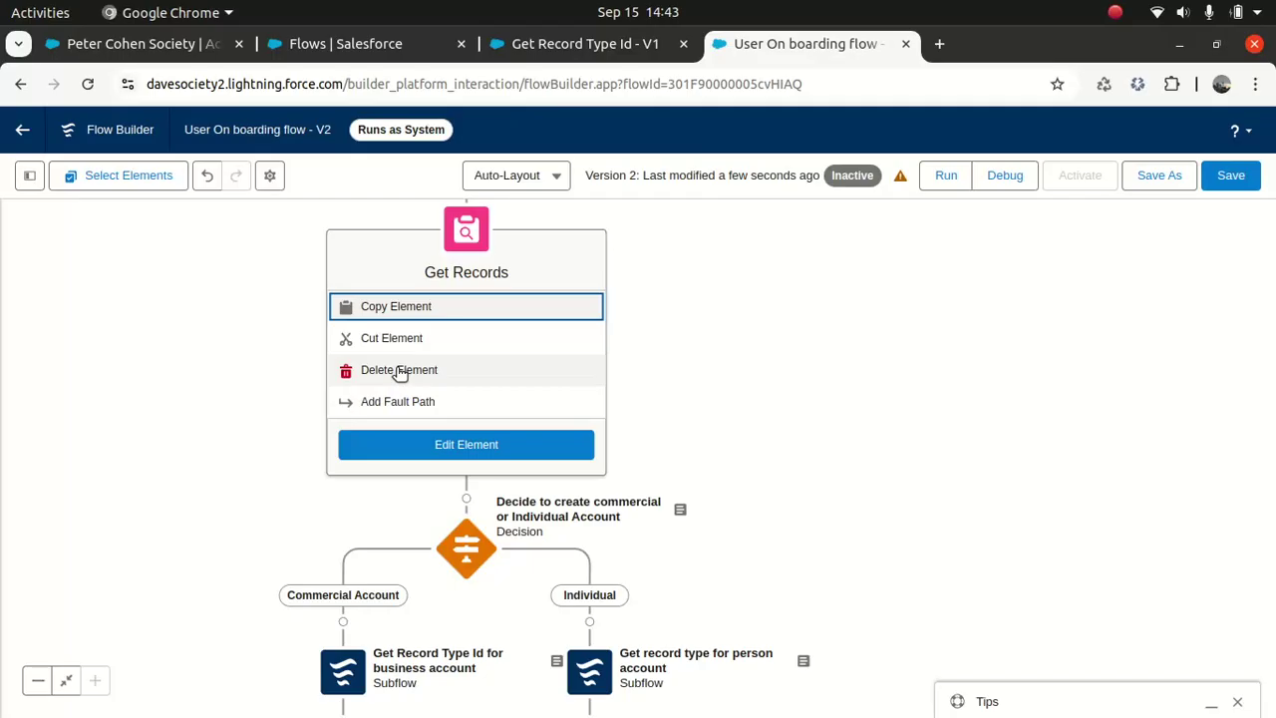
left_click(399, 369)
left_click(30, 177)
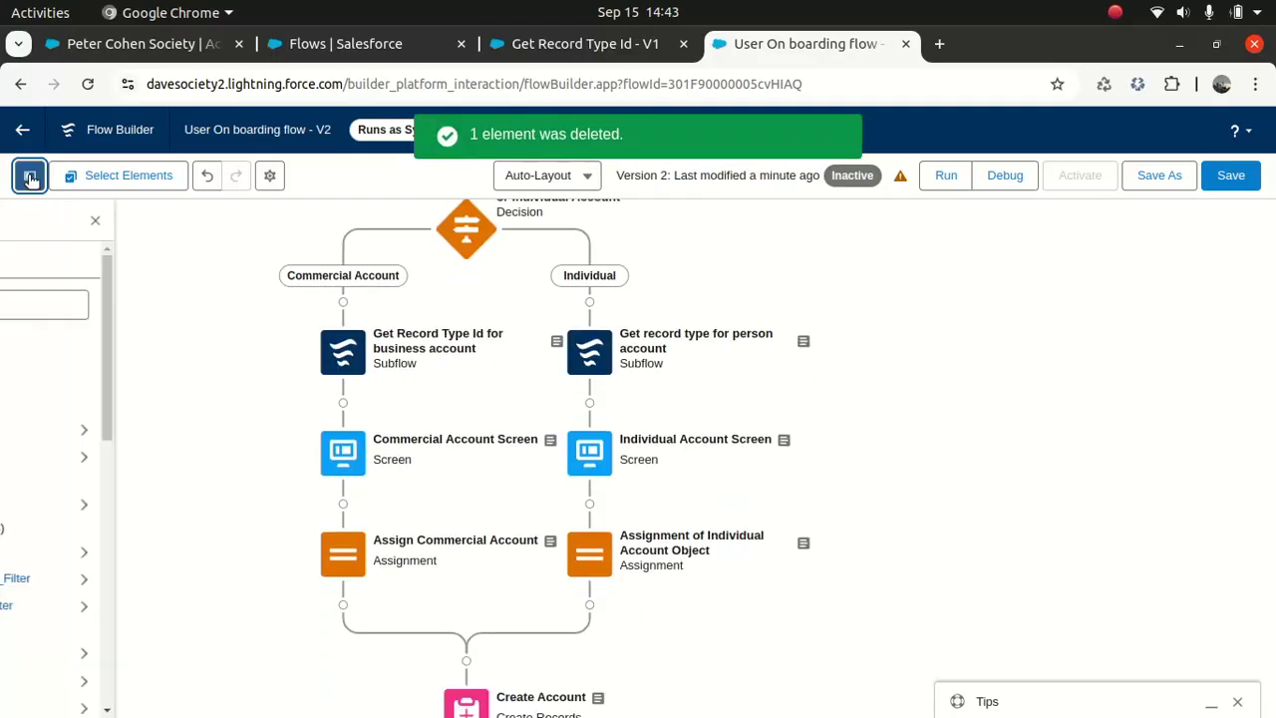
left_click_drag(287, 353, 284, 553)
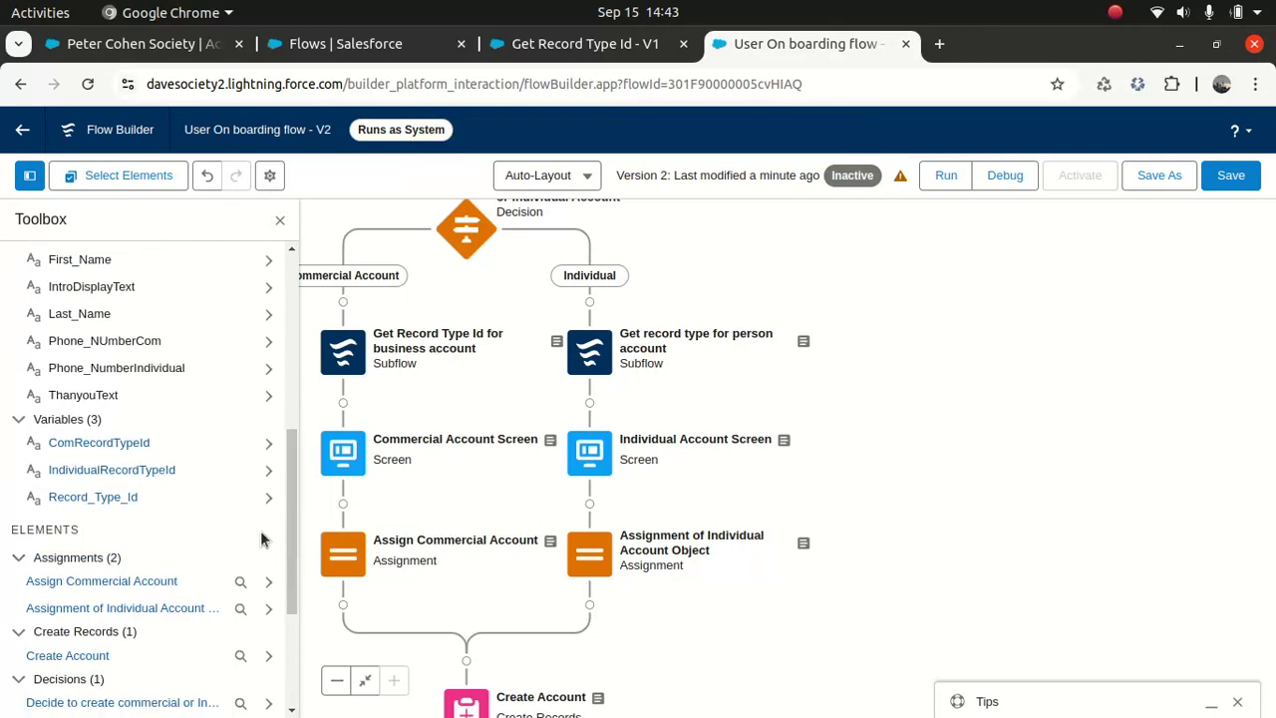
left_click(269, 444)
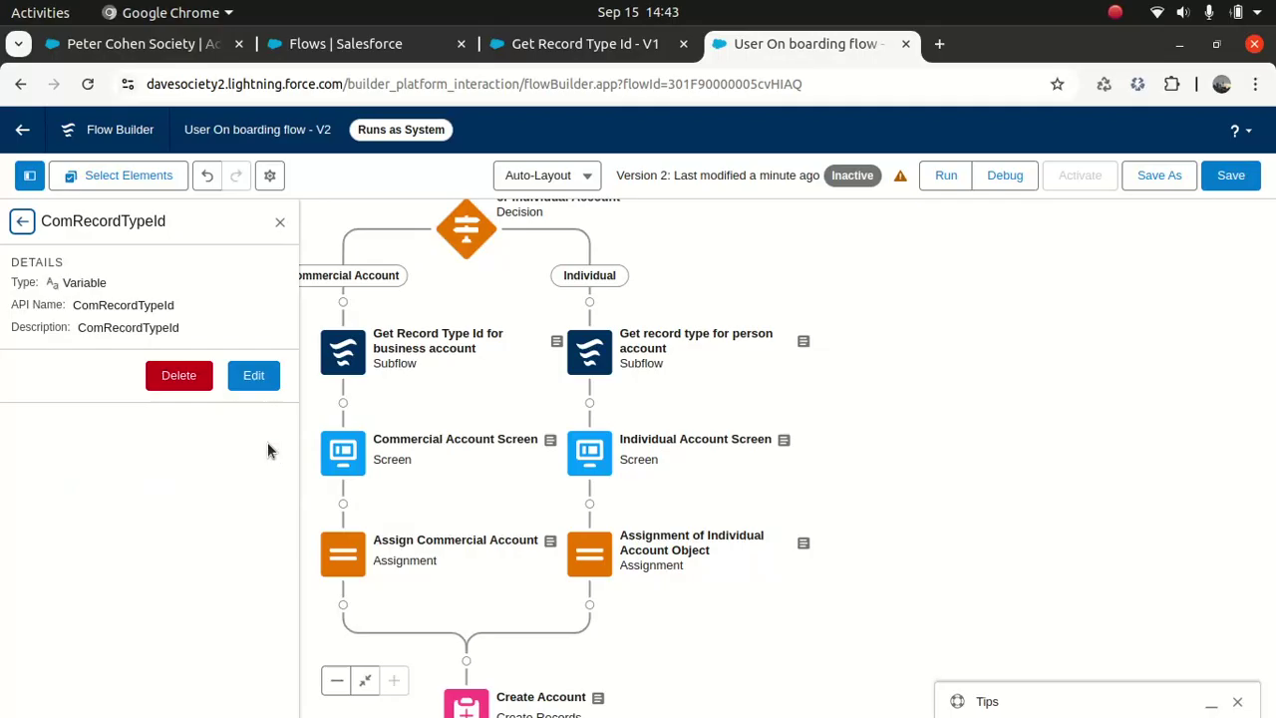
left_click(182, 374)
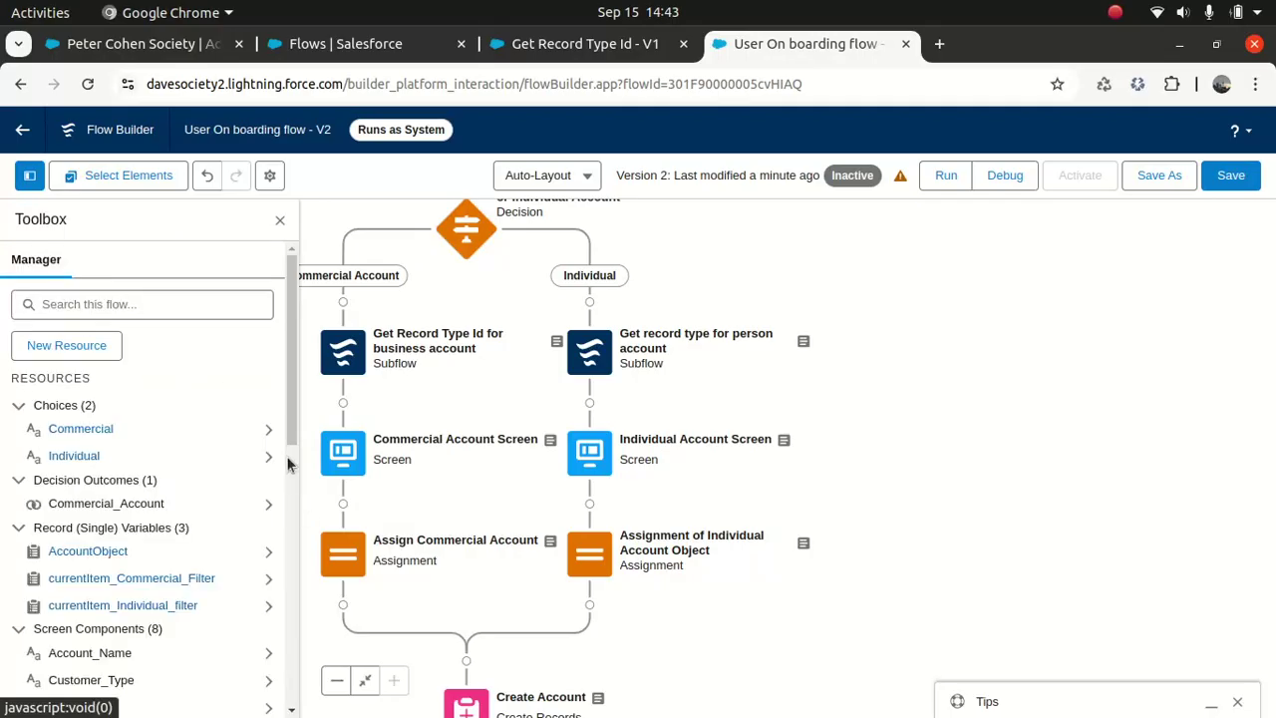
scroll(284, 456, "down", 8)
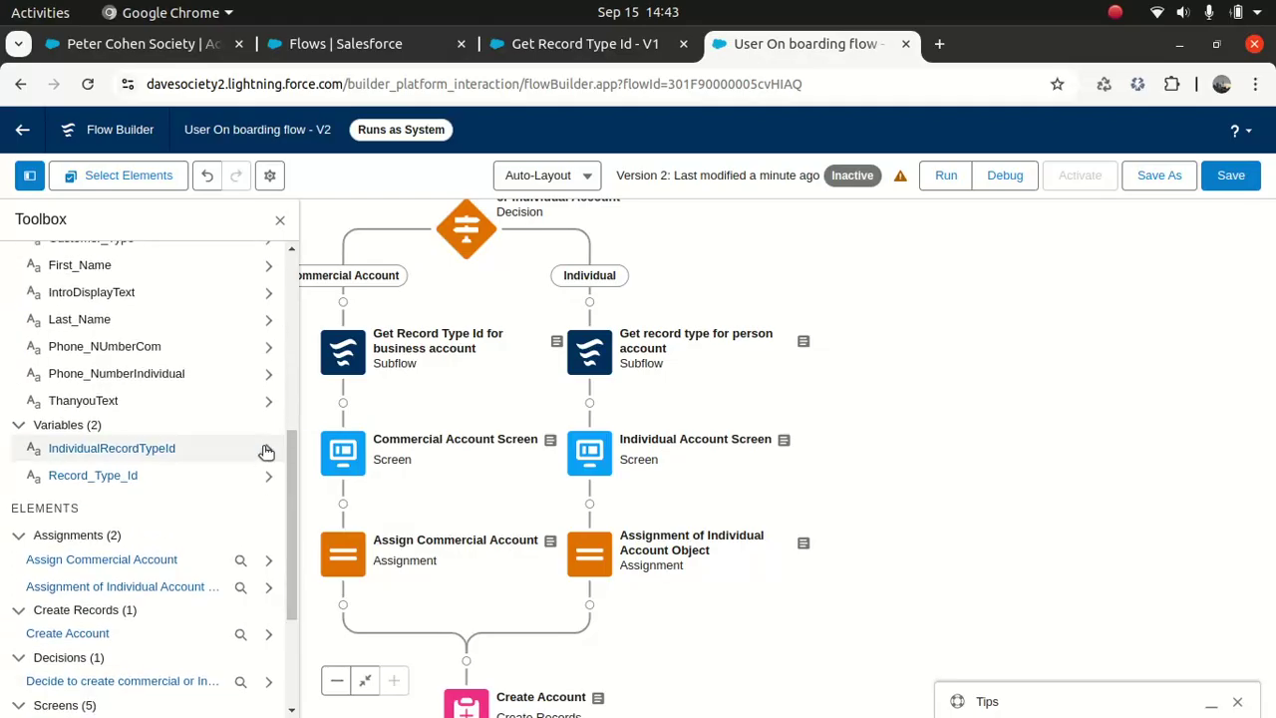
left_click(267, 449)
left_click(182, 381)
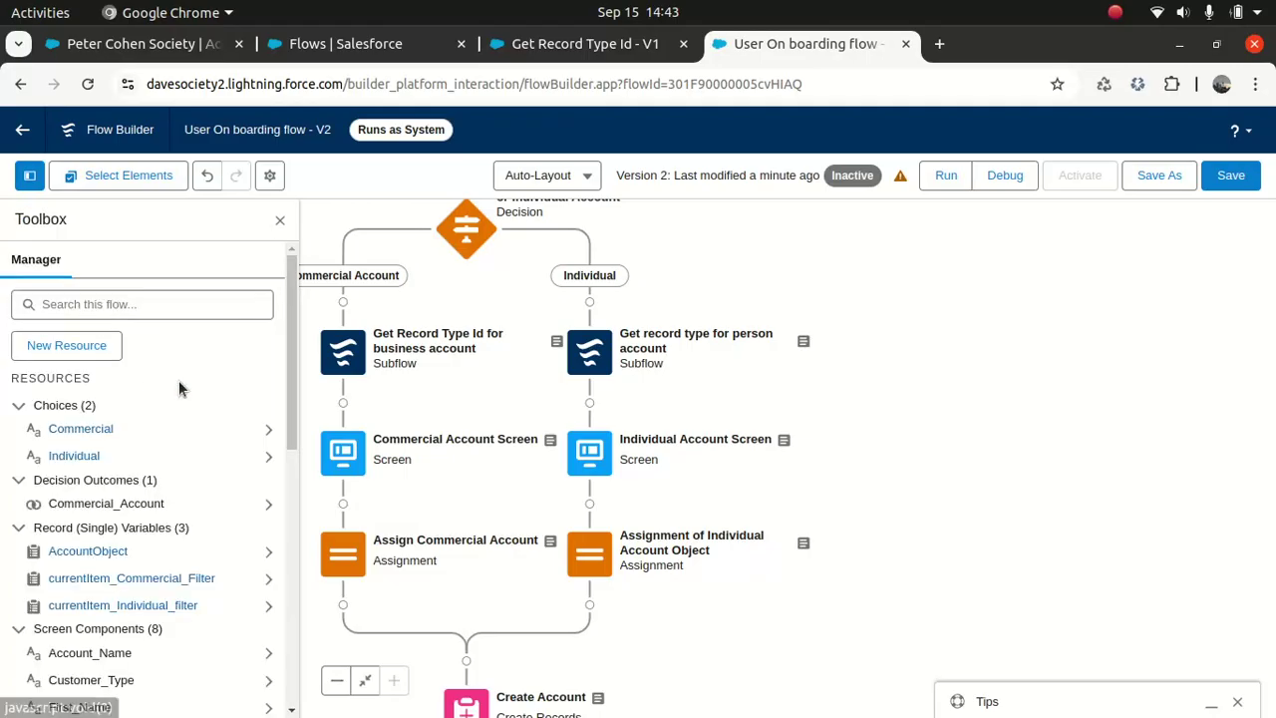
left_click_drag(296, 365, 290, 516)
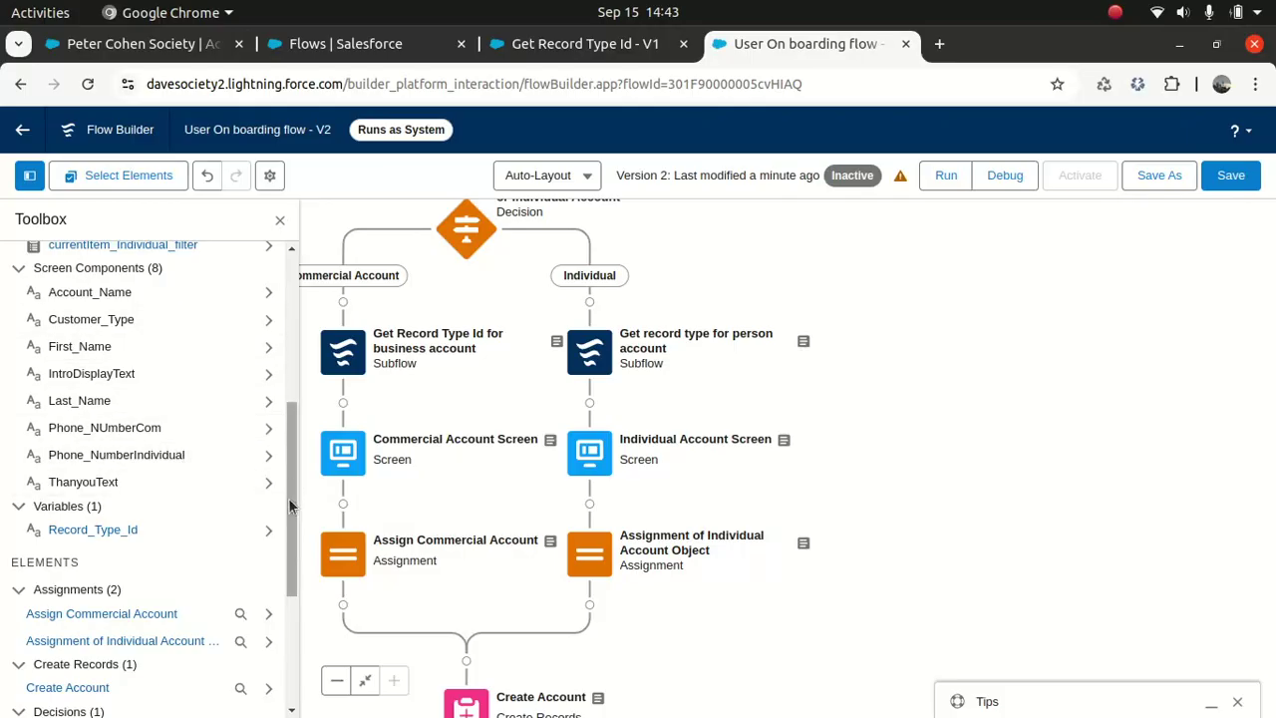
left_click_drag(290, 506, 290, 504)
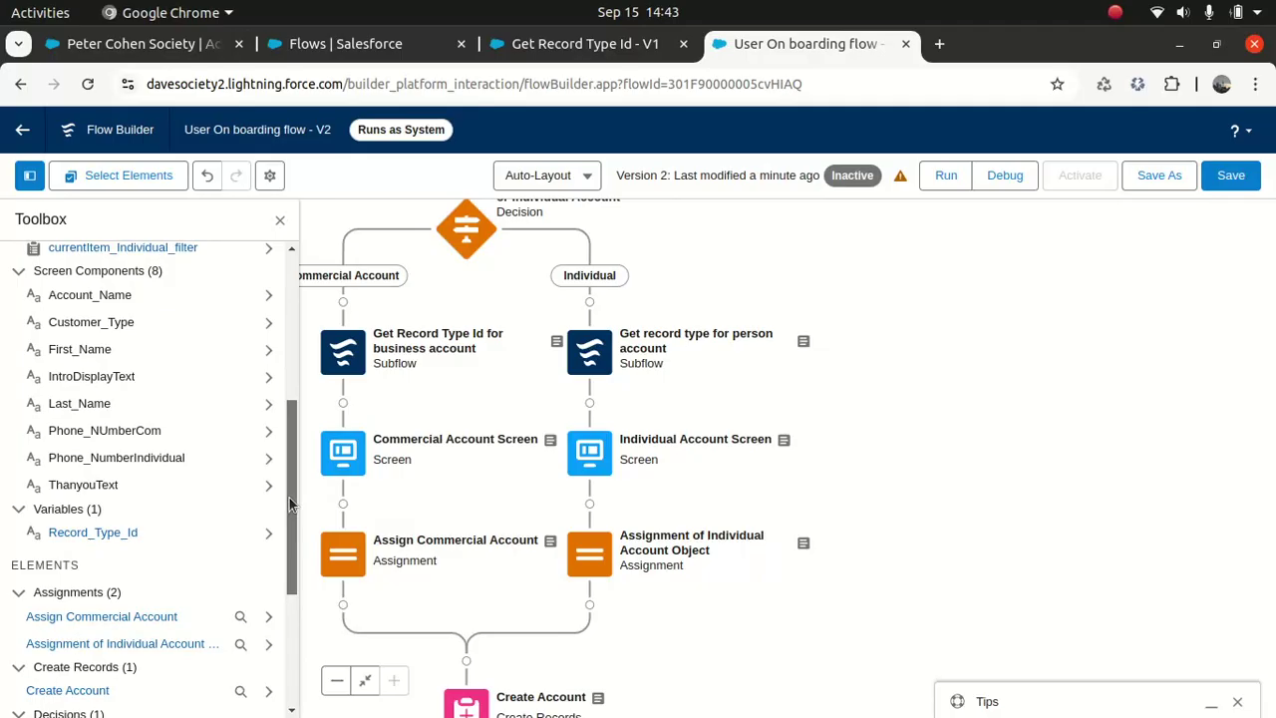
left_click_drag(290, 504, 284, 549)
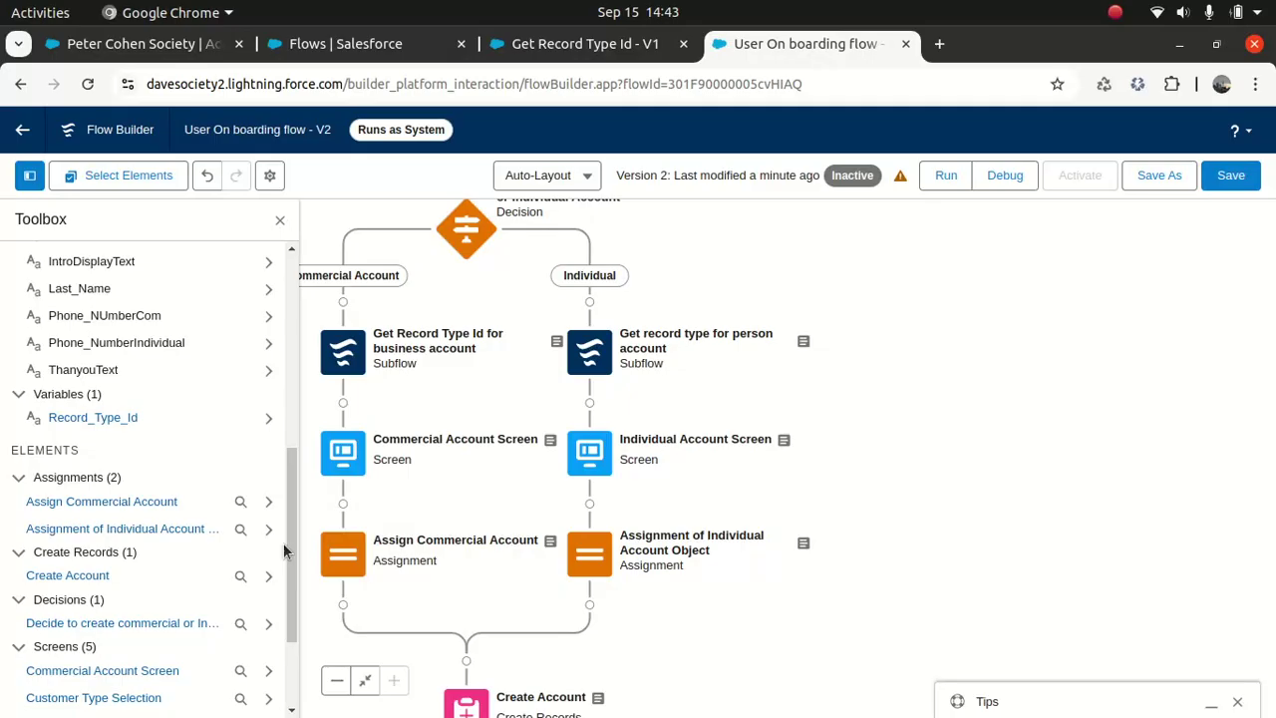
left_click_drag(294, 488, 278, 563)
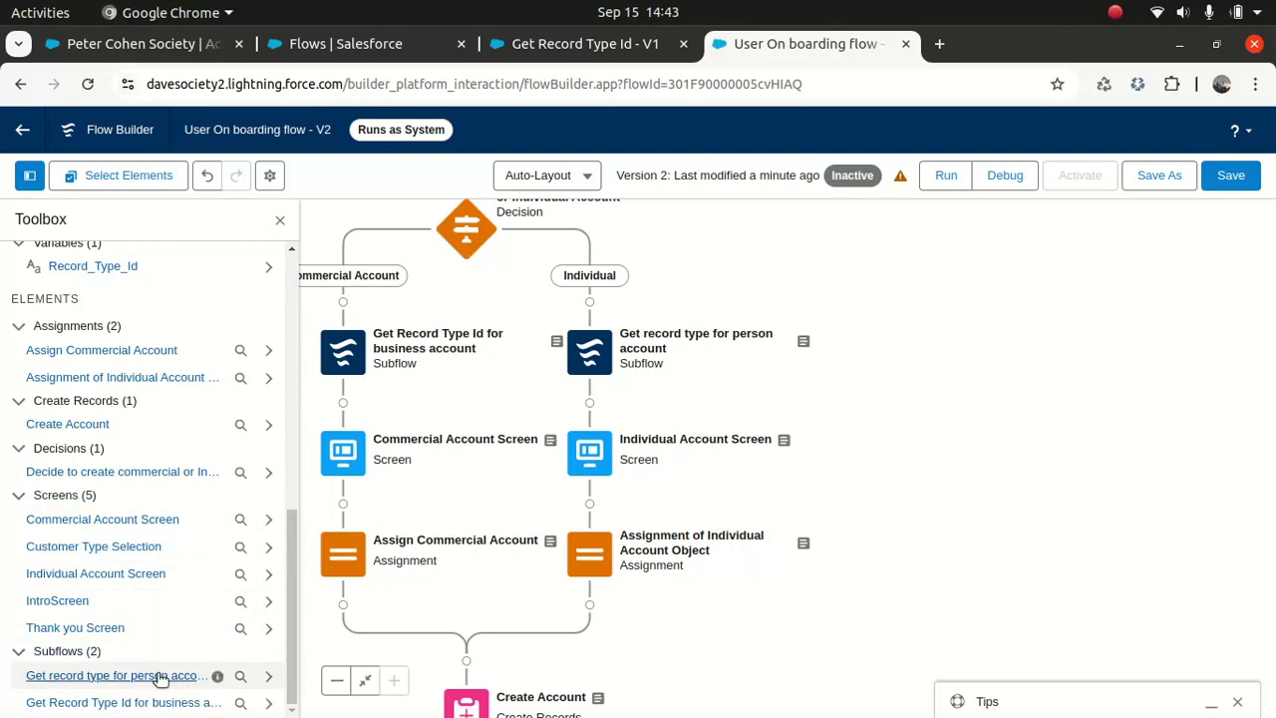
scroll(157, 682, "up", 10)
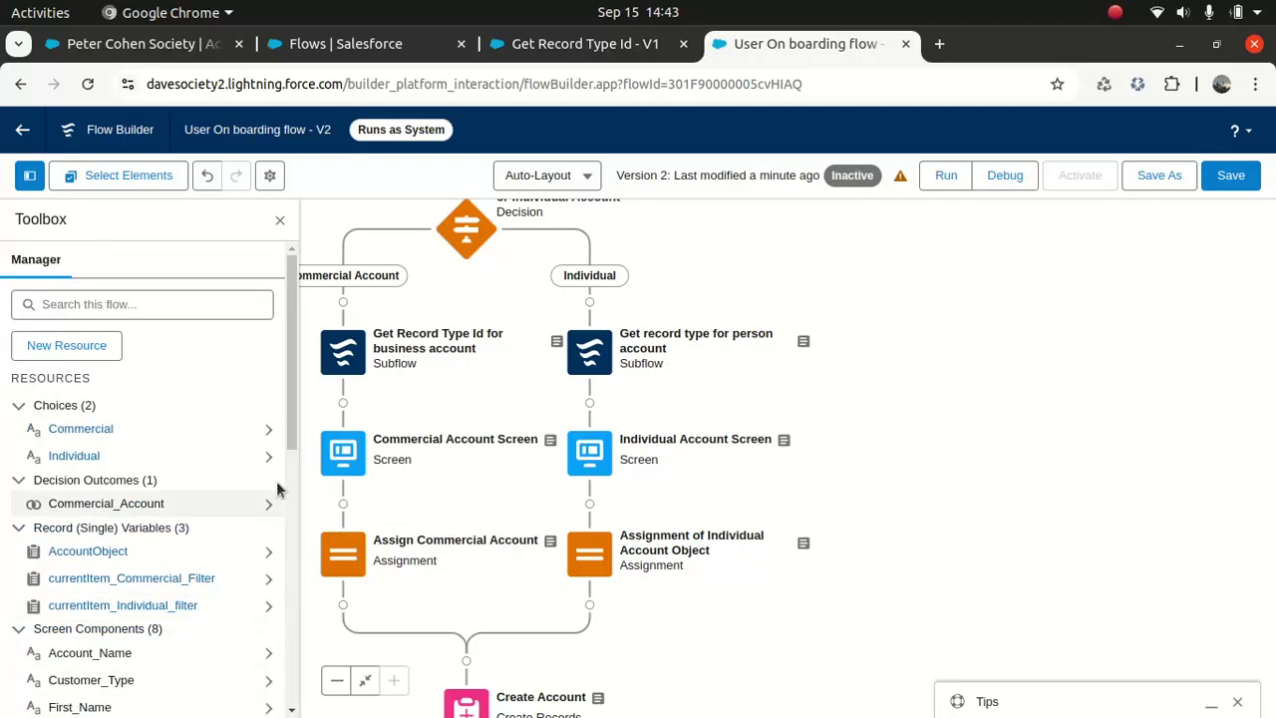
left_click_drag(291, 401, 291, 709)
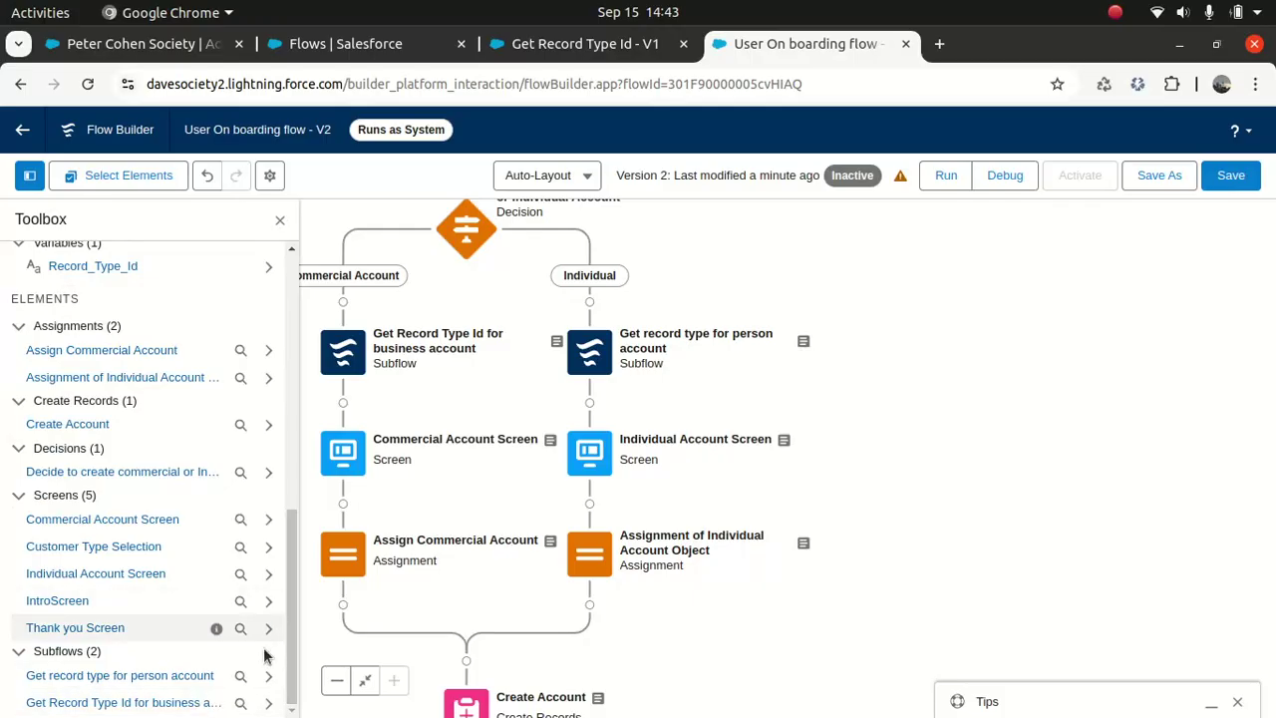
scroll(264, 624, "up", 10)
left_click_drag(293, 444, 295, 356)
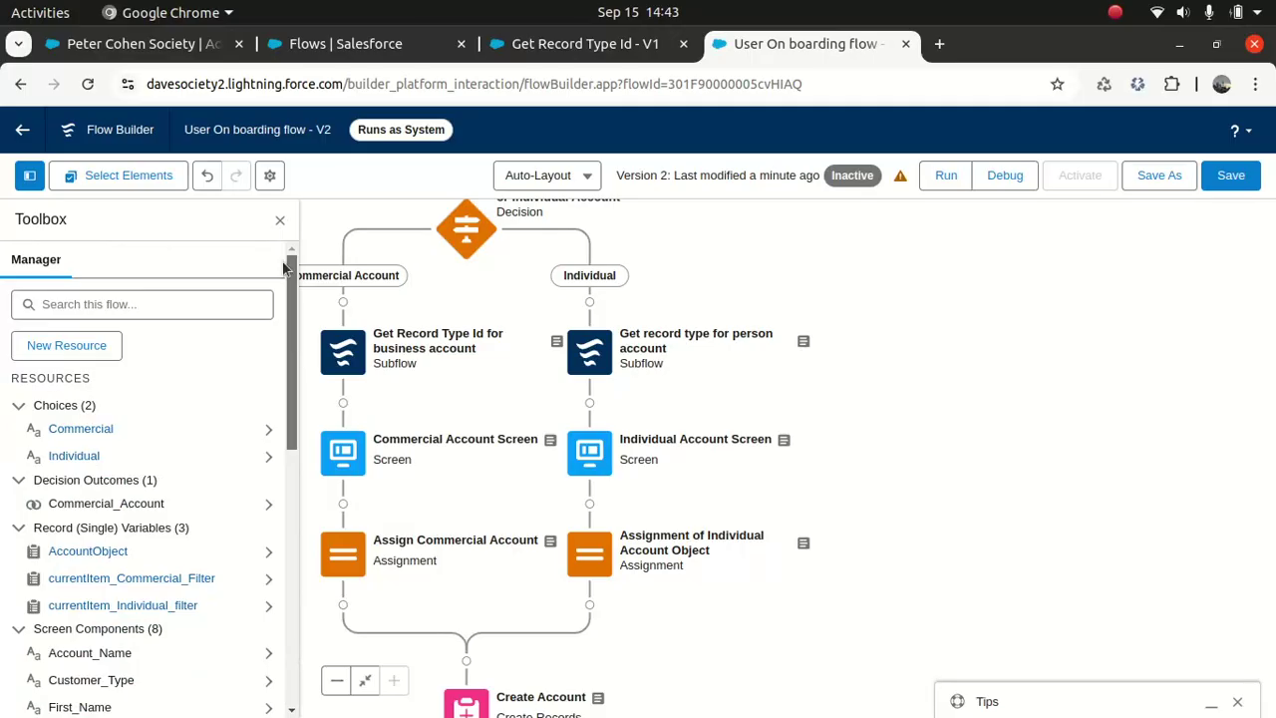
Step: Save User On boarding flow V2 and switch to the Get Record Type Id - V1 debug results
left_click(280, 219)
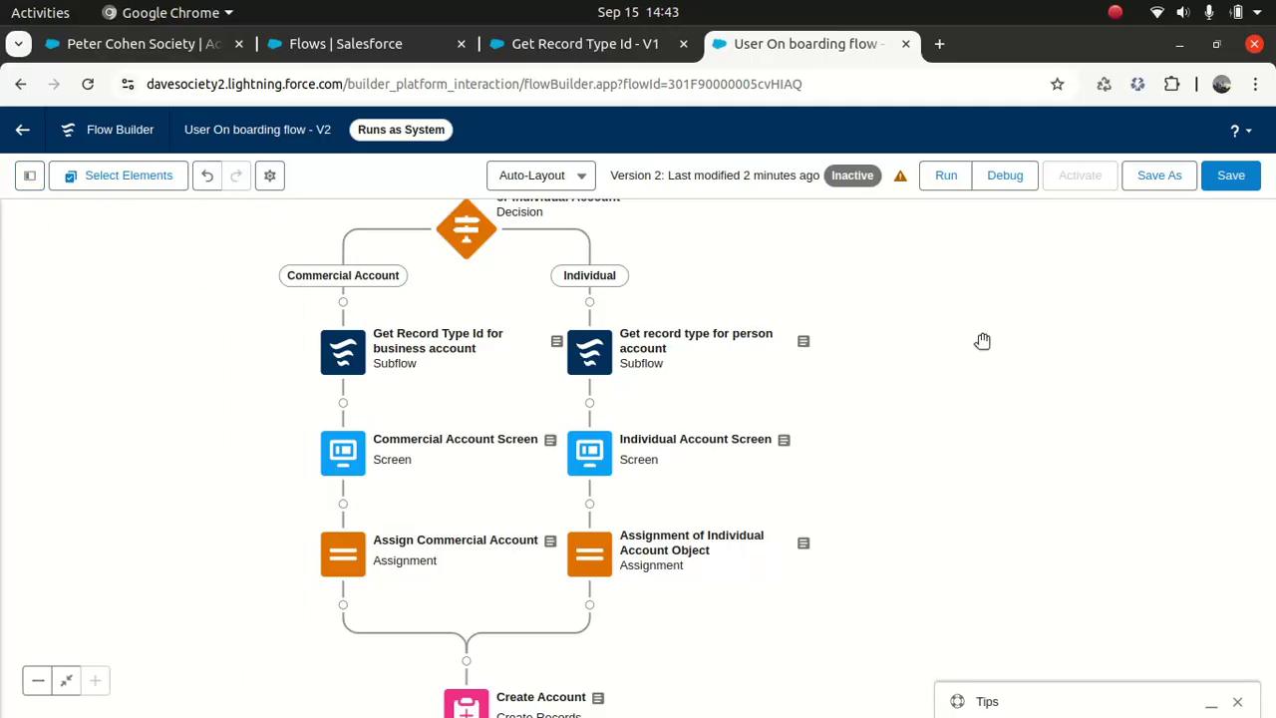
left_click(1228, 177)
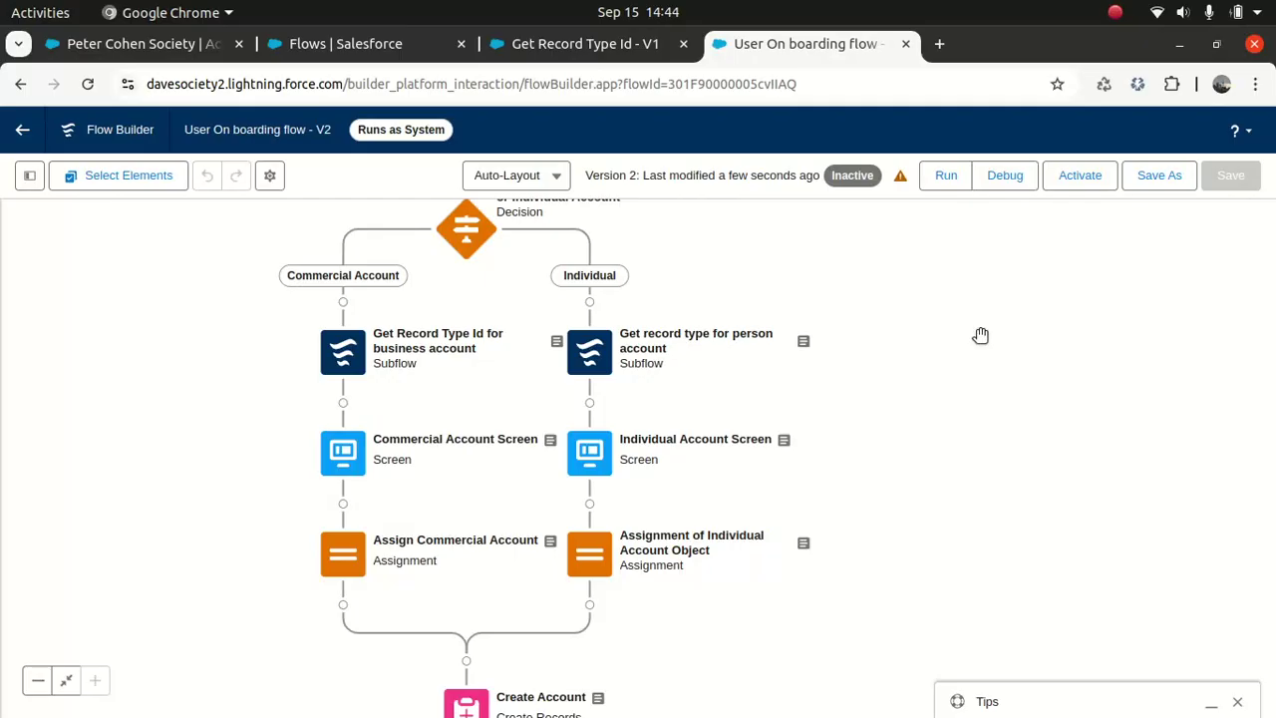
left_click_drag(1032, 283, 1020, 487)
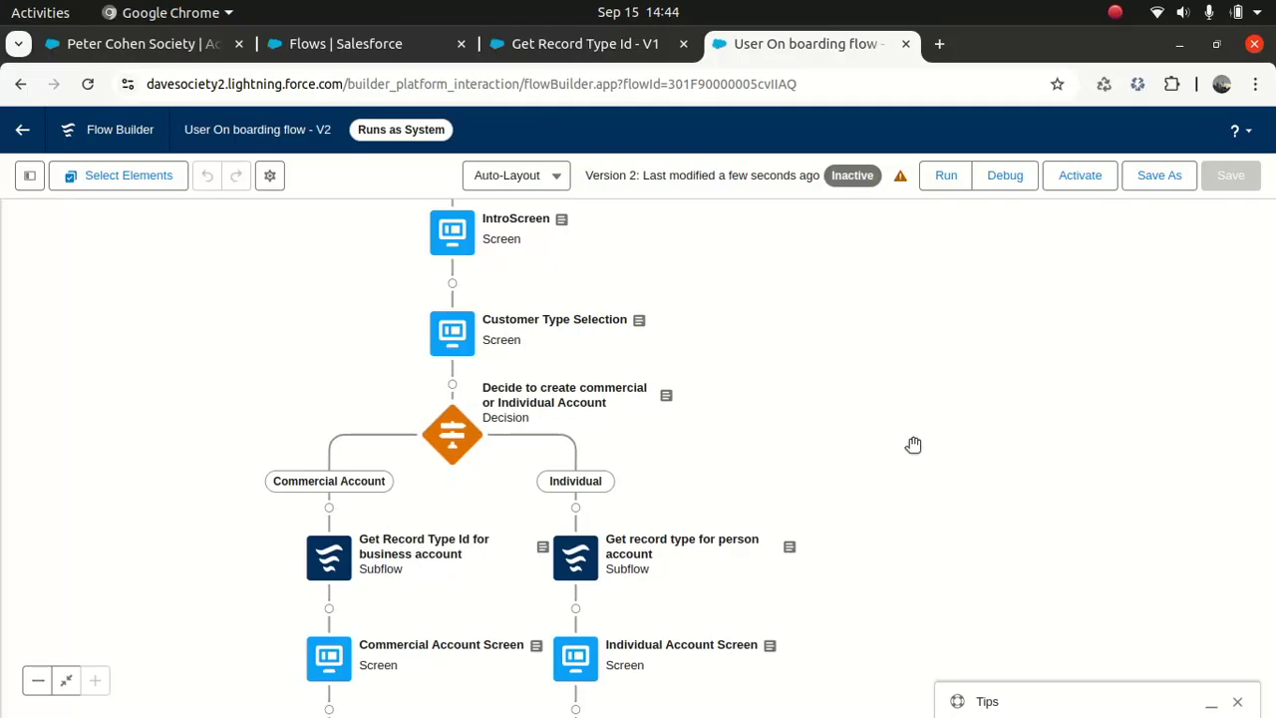
left_click(567, 49)
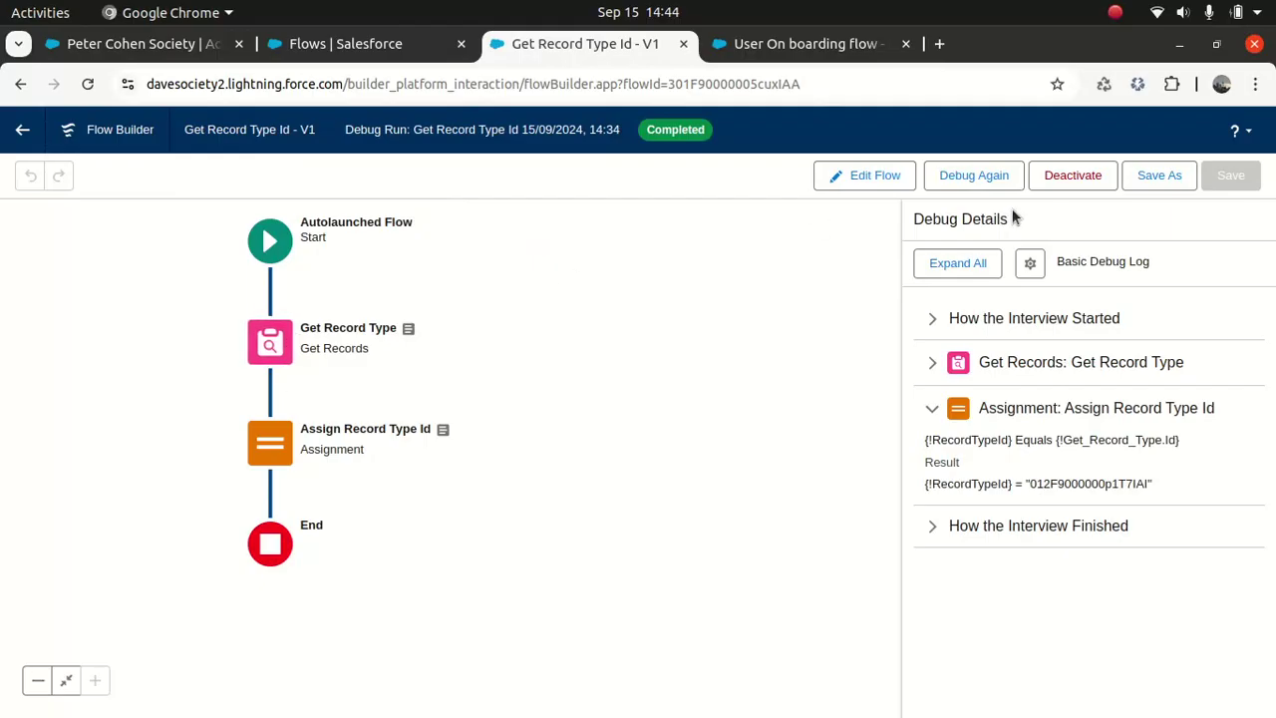
Step: Return to the Setup flows list and open Get Record Type Id in Flow Builder
left_click(22, 130)
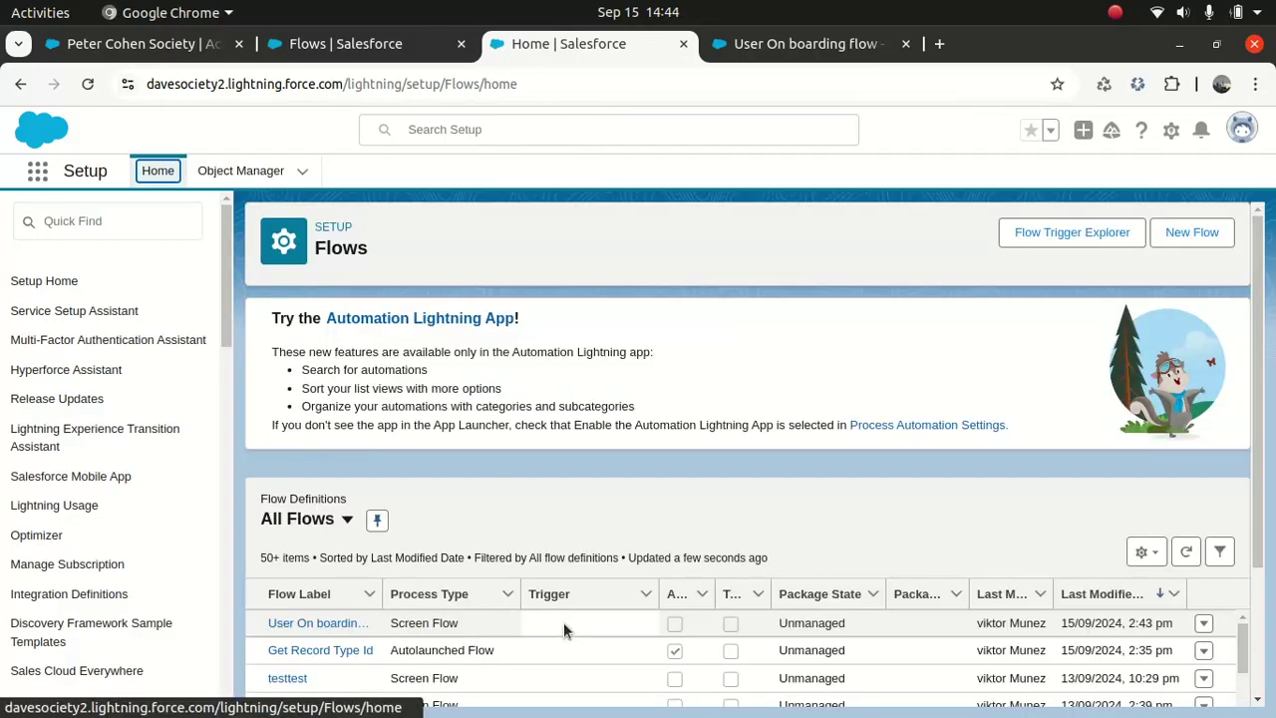
left_click(319, 653)
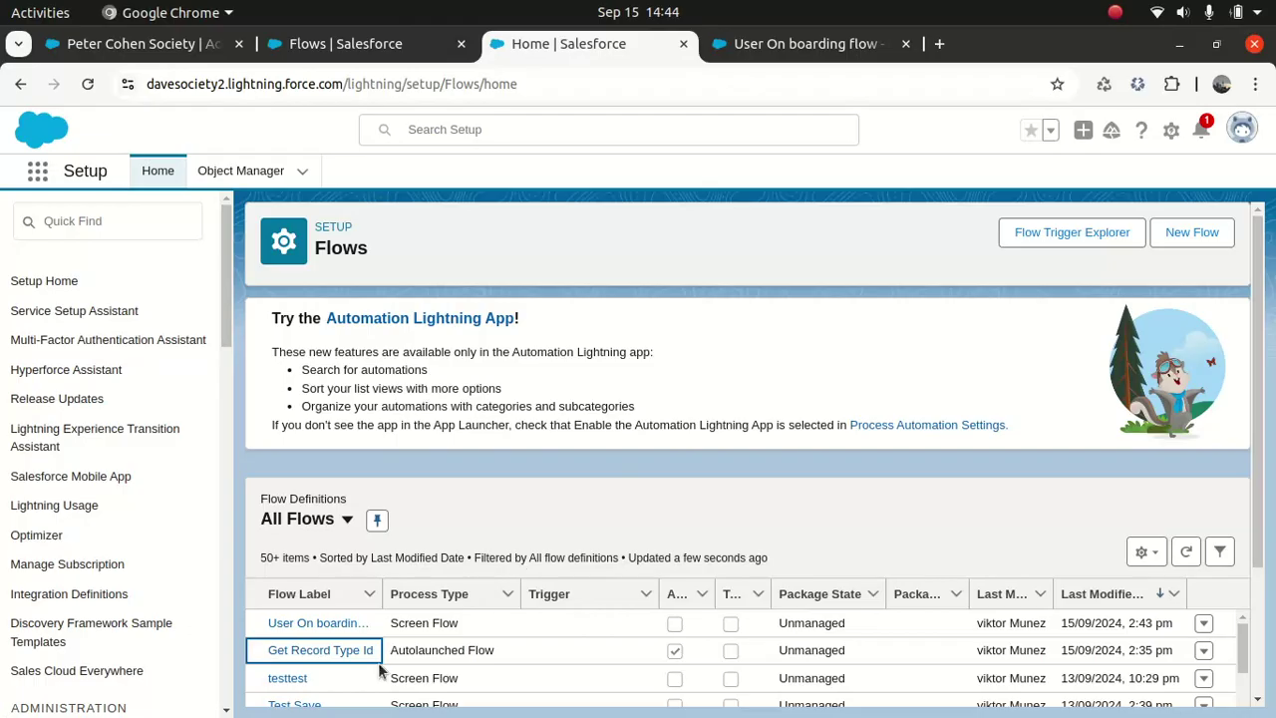
left_click(336, 651)
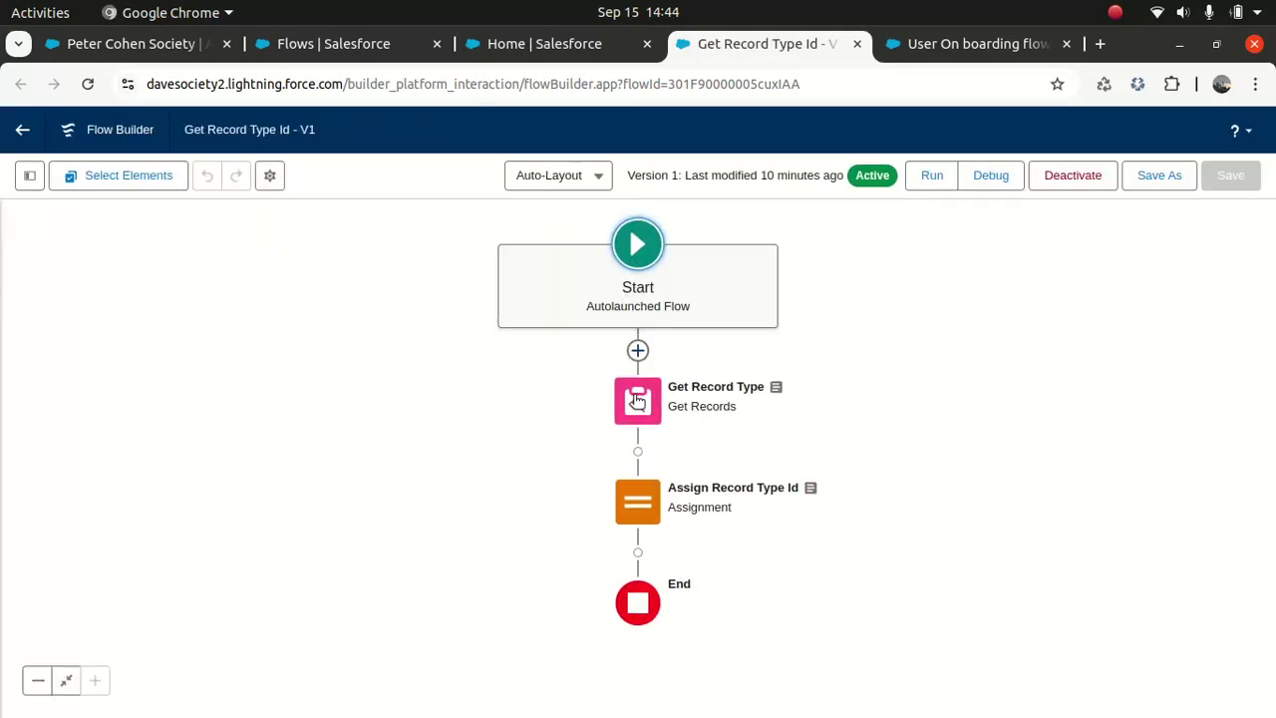
Step: Add a fault path to Get Record Type with a new Action element on it
left_click(638, 394)
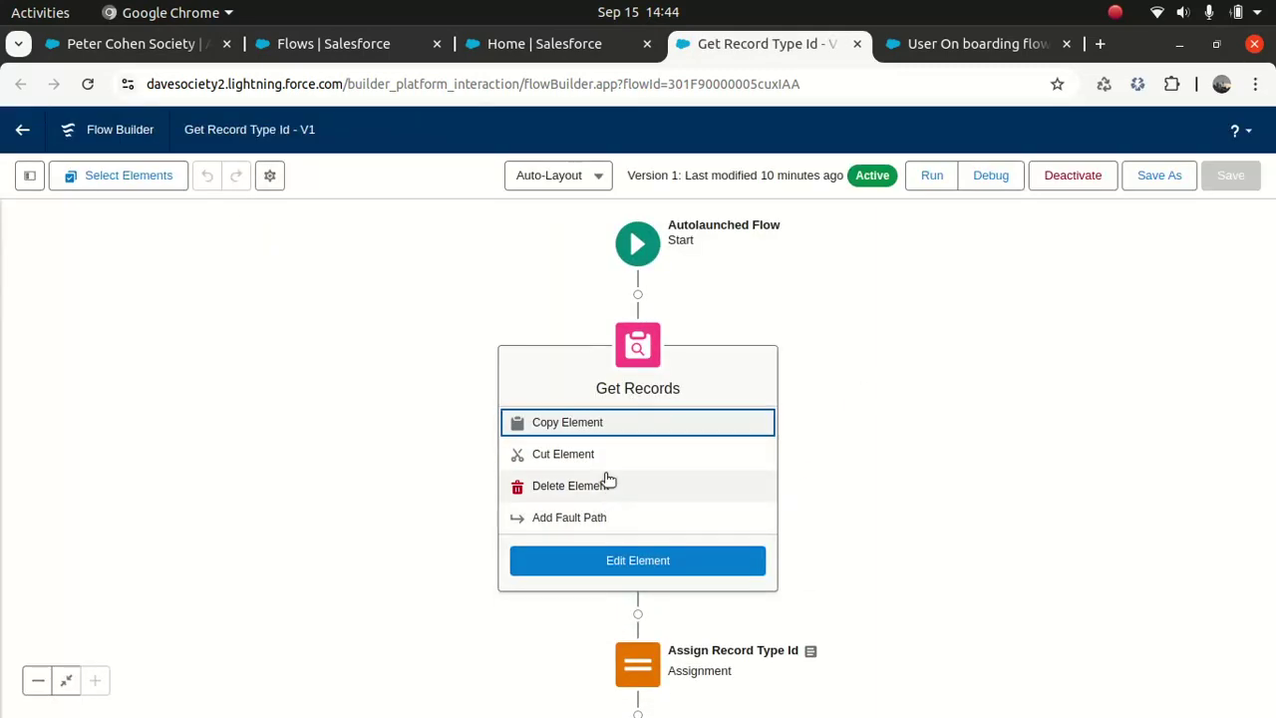
left_click(569, 517)
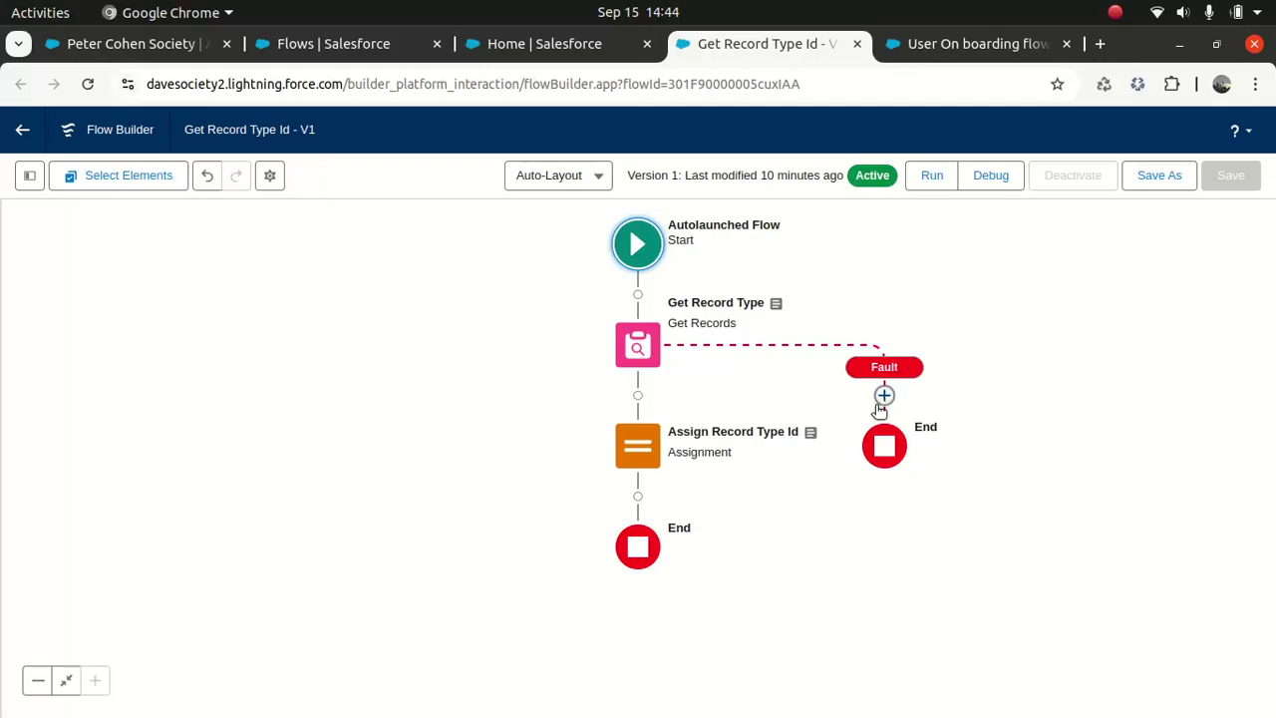
left_click(884, 396)
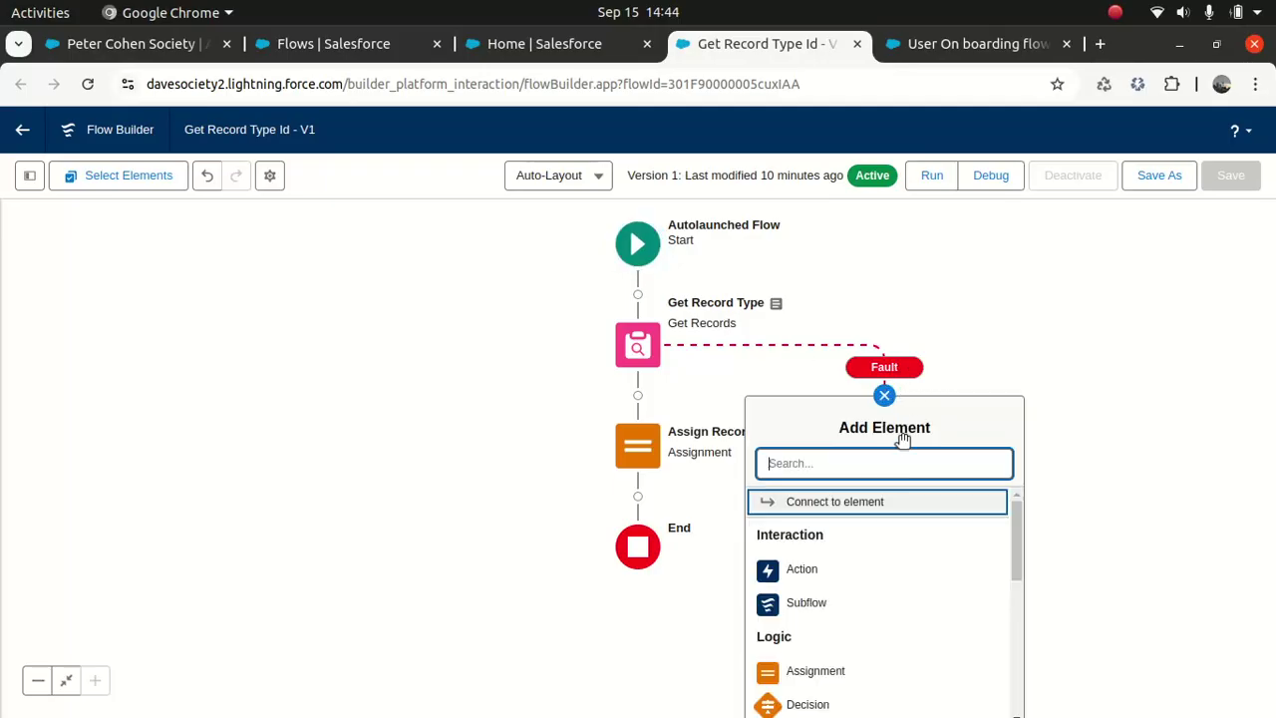
mouse_move(1018, 520)
left_mouse_down()
mouse_move(1017, 589)
mouse_move(1027, 515)
left_mouse_up()
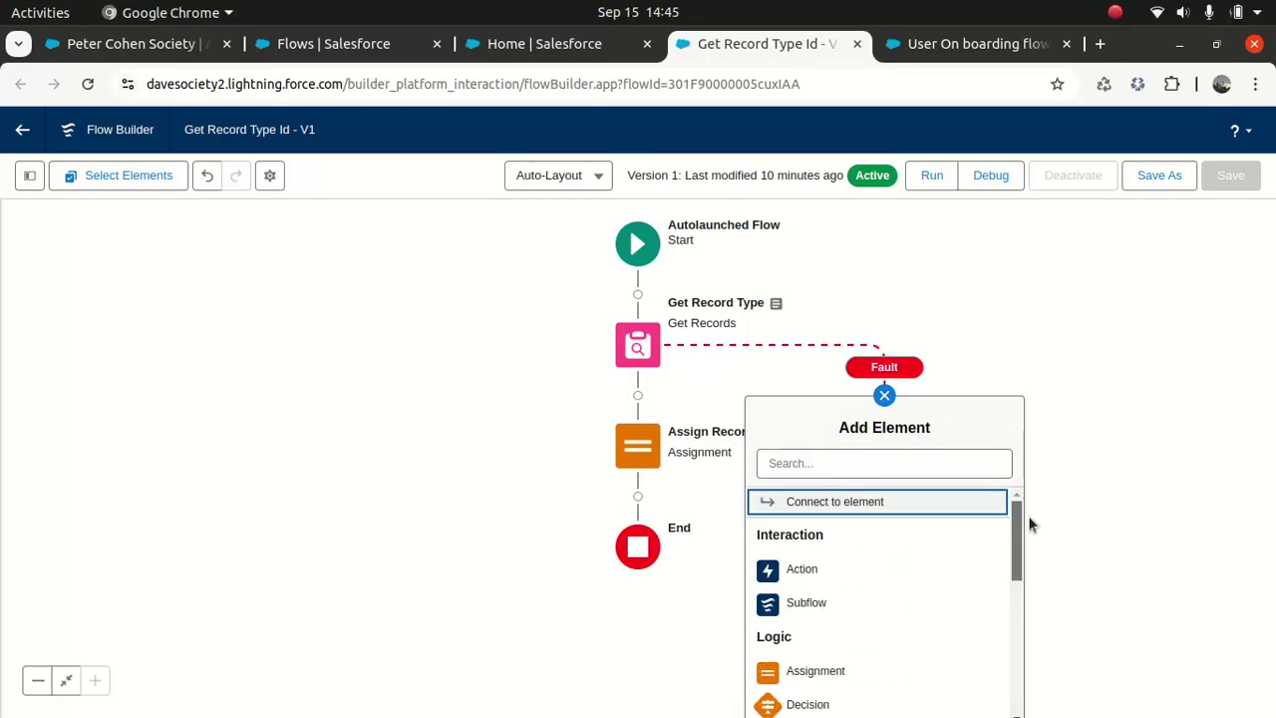
left_click(817, 570)
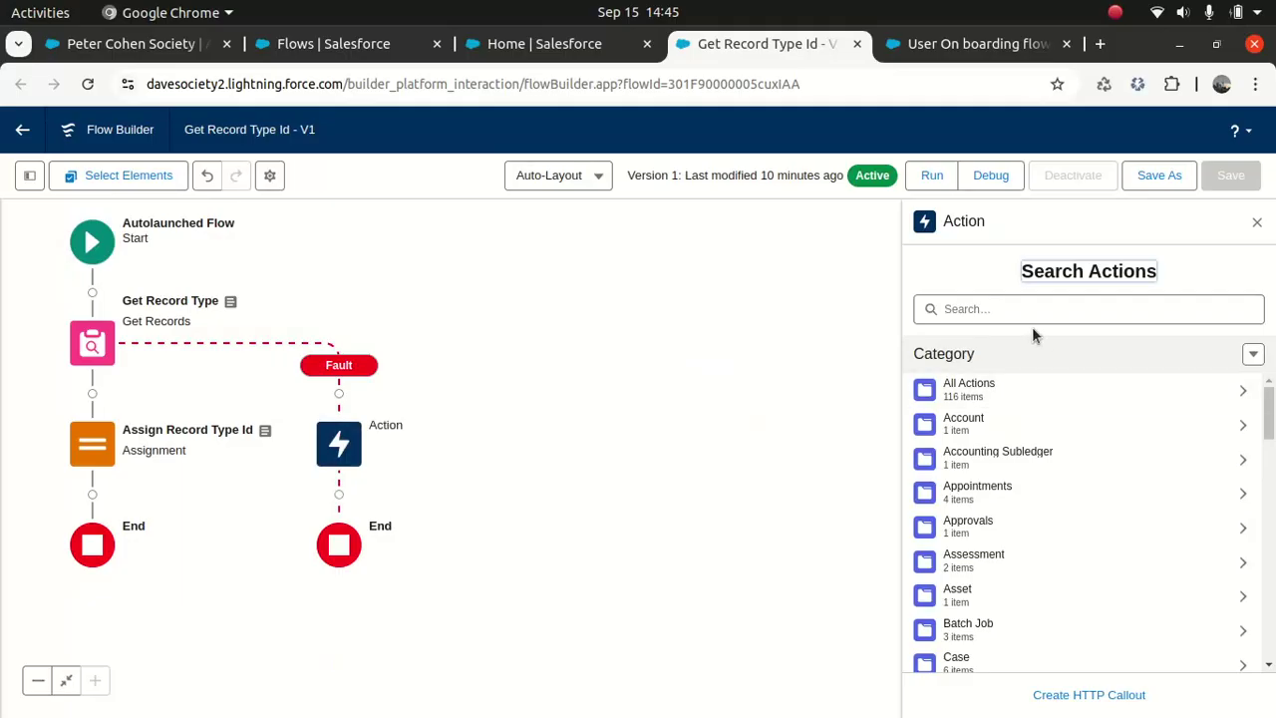
Step: Search actions for 'log', close the Action panel without choosing, and close the flow tab
left_click(1020, 308)
type("l")
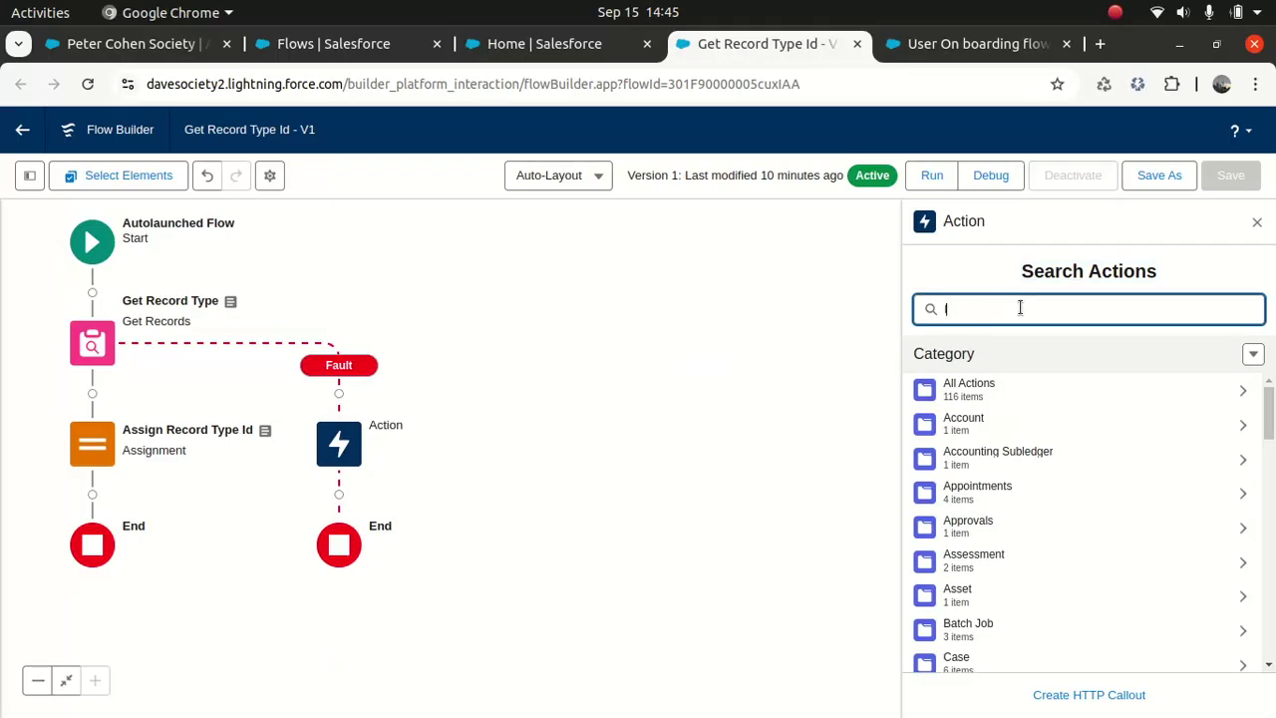
type("og")
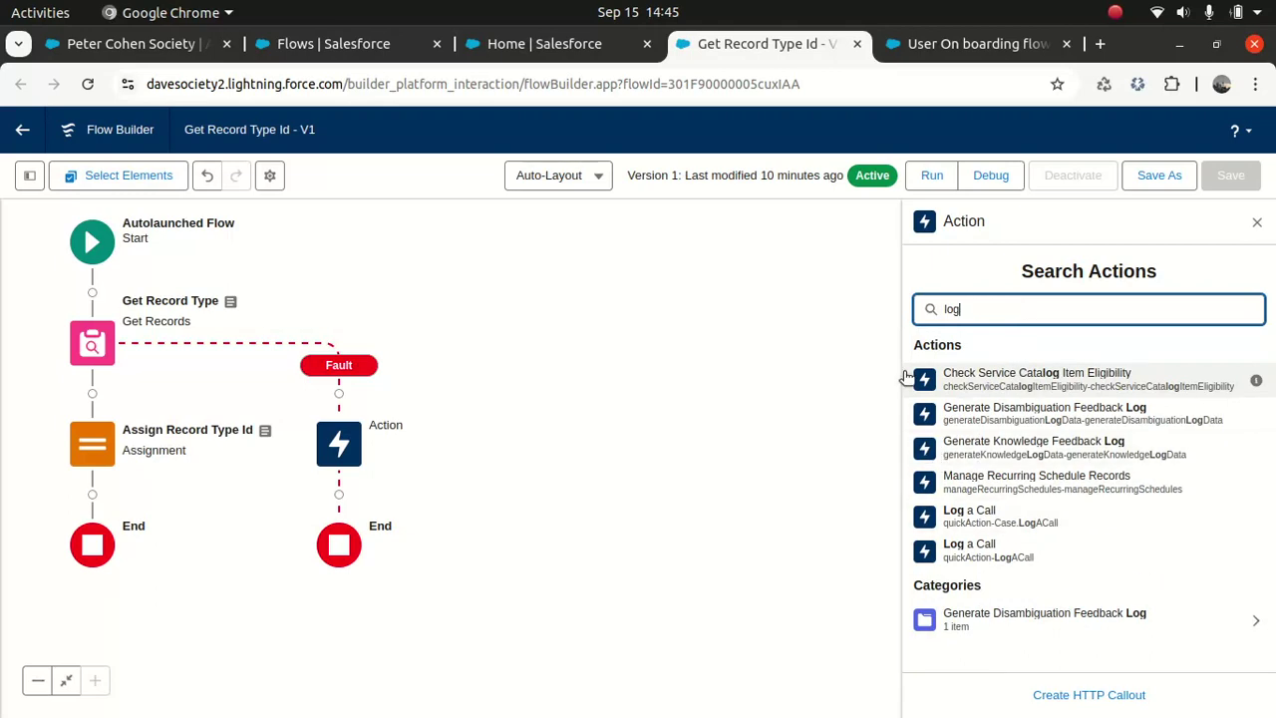
left_click(1257, 221)
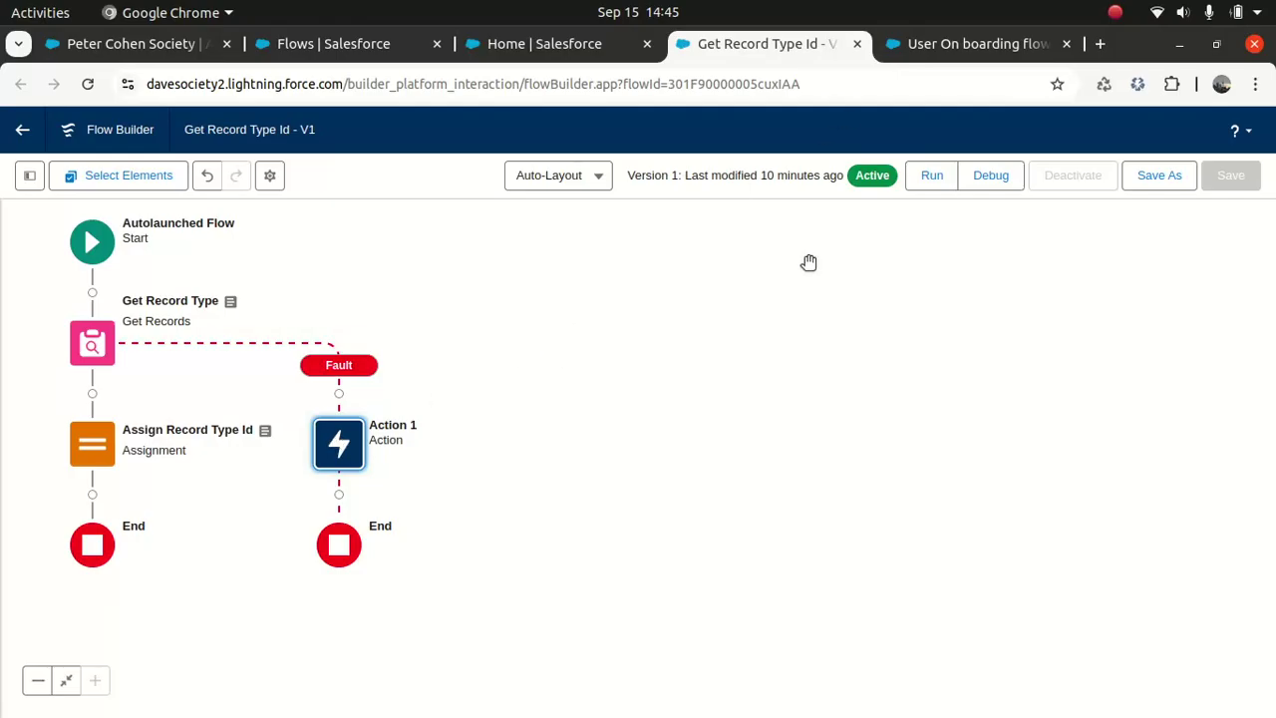
left_click(856, 44)
left_click(790, 206)
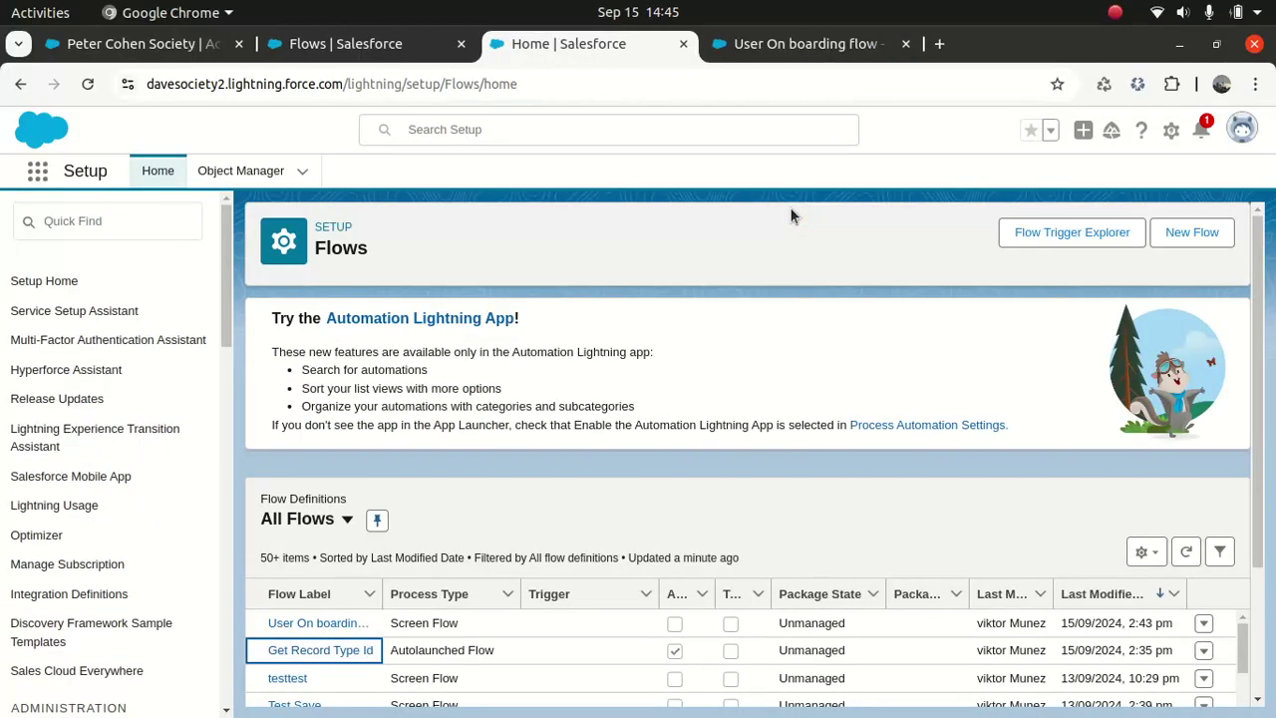
left_click(784, 48)
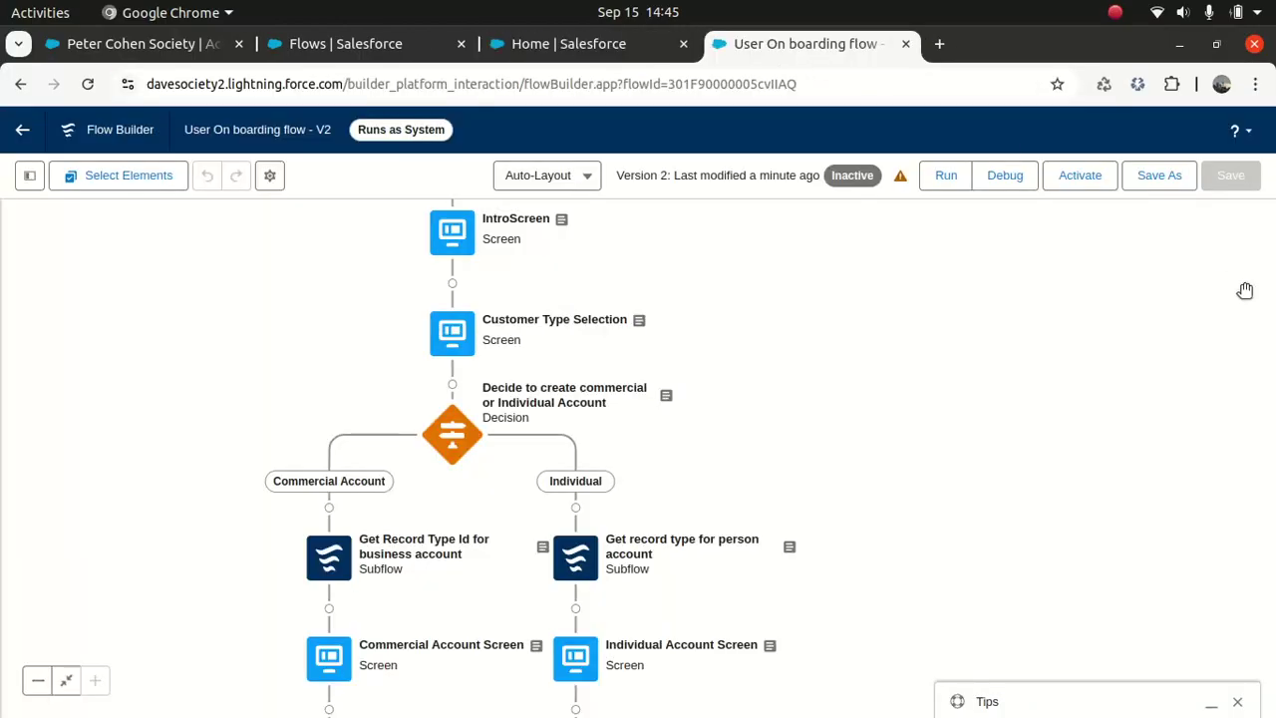
left_click_drag(1098, 420, 1086, 215)
left_click_drag(984, 587, 1008, 385)
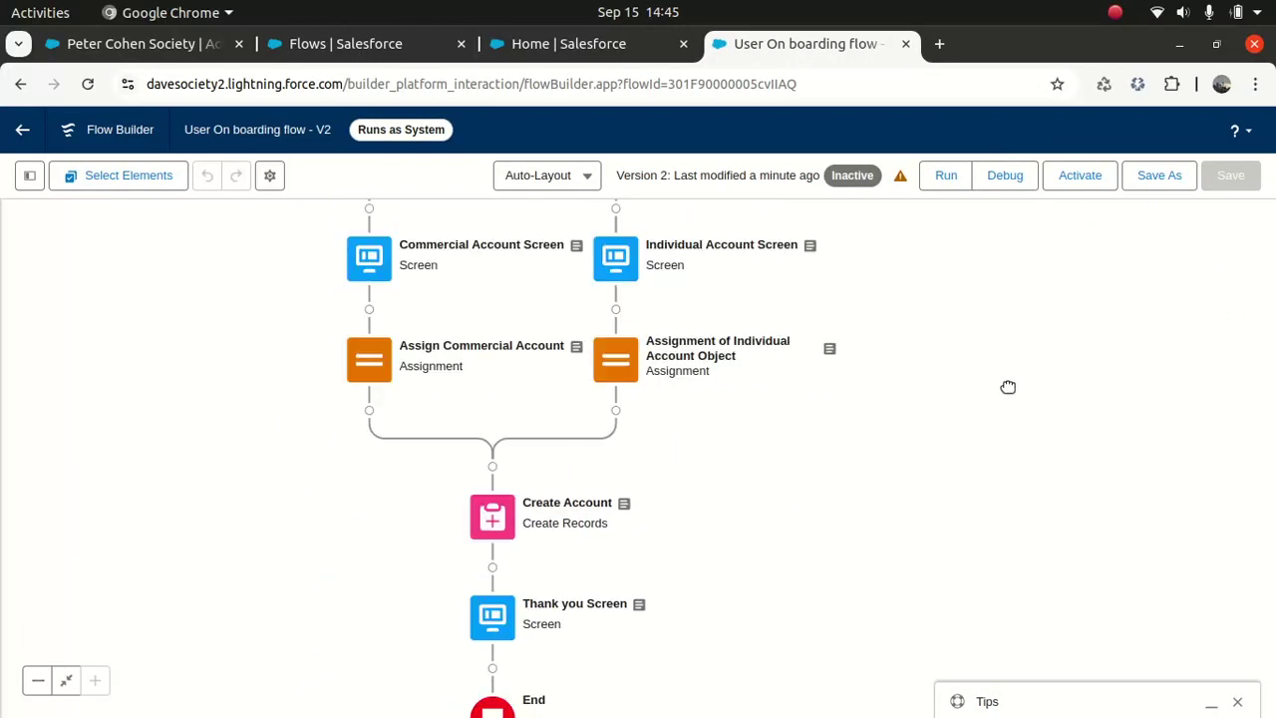
left_click(491, 518)
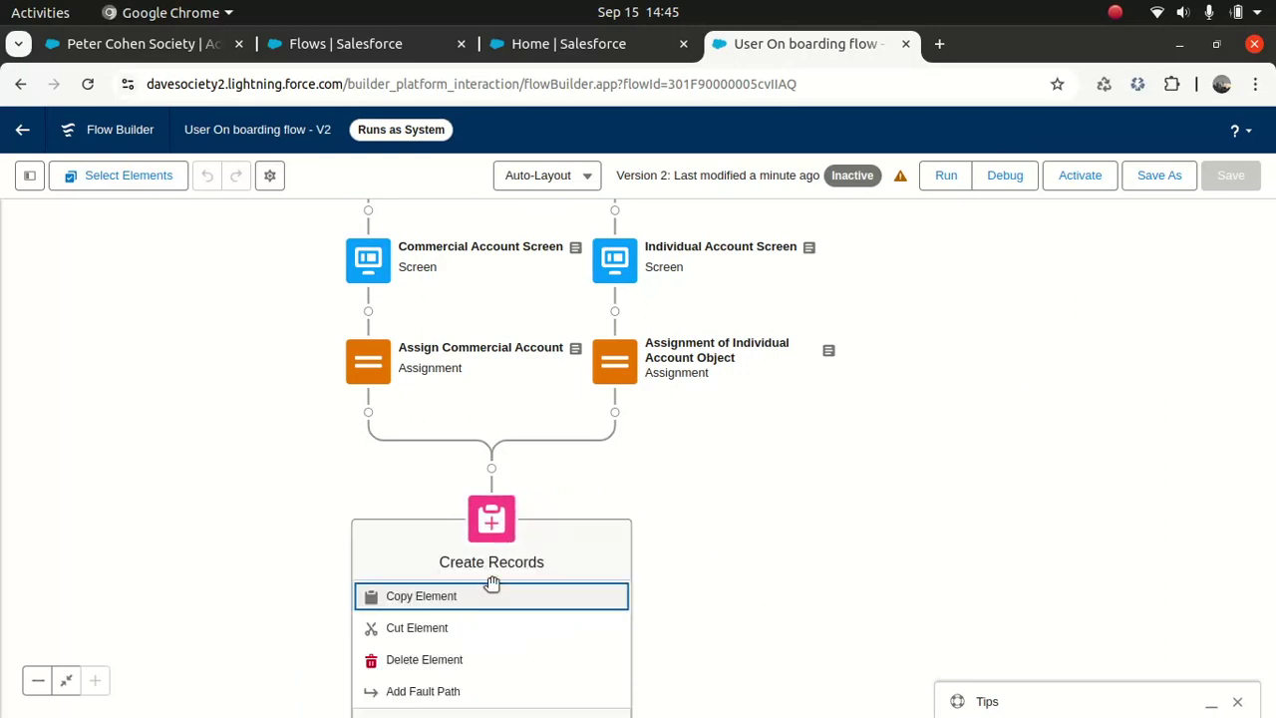
left_click(795, 517)
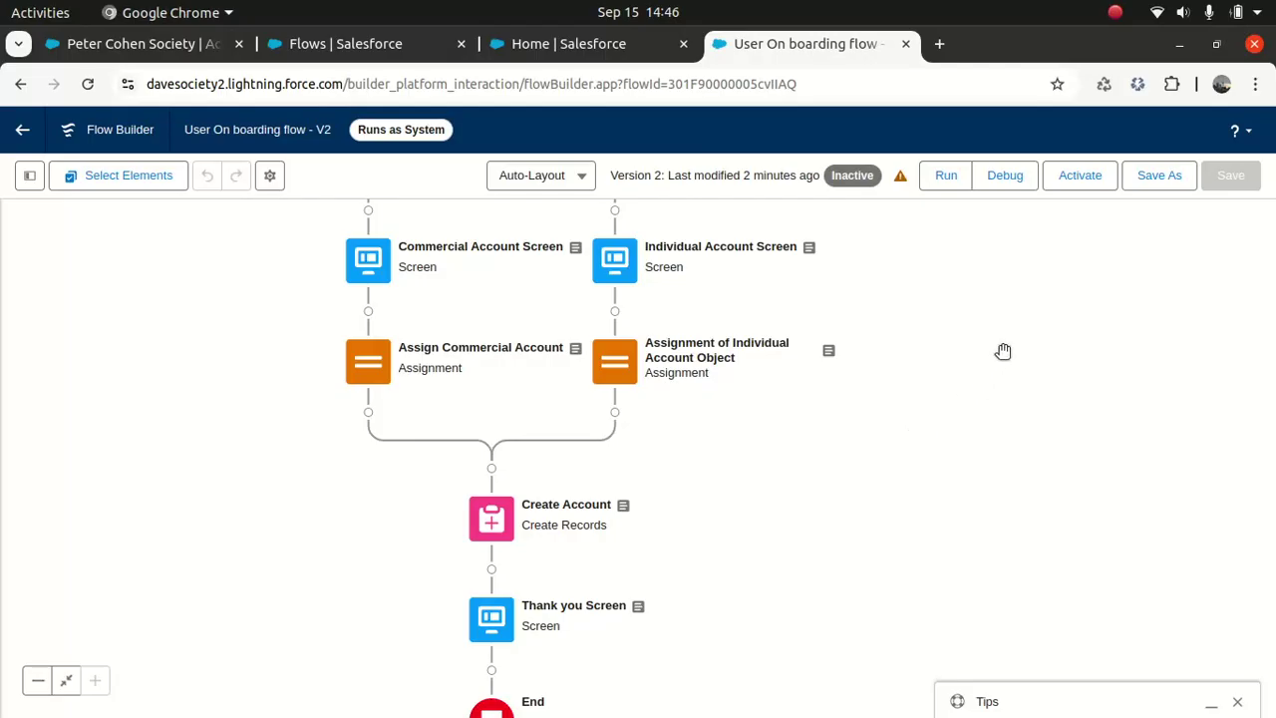
left_click_drag(1002, 351, 998, 568)
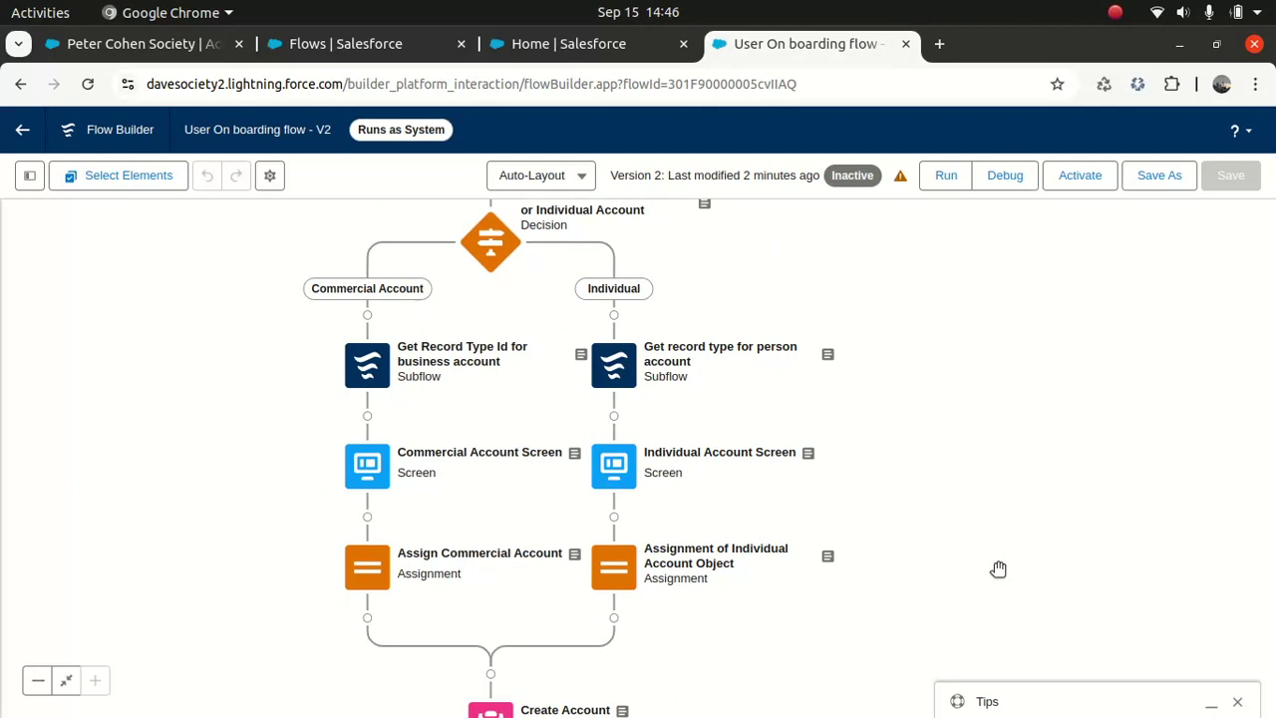
left_click_drag(1019, 422, 992, 632)
mouse_move(1005, 390)
left_mouse_down()
mouse_move(987, 547)
mouse_move(984, 393)
left_mouse_up()
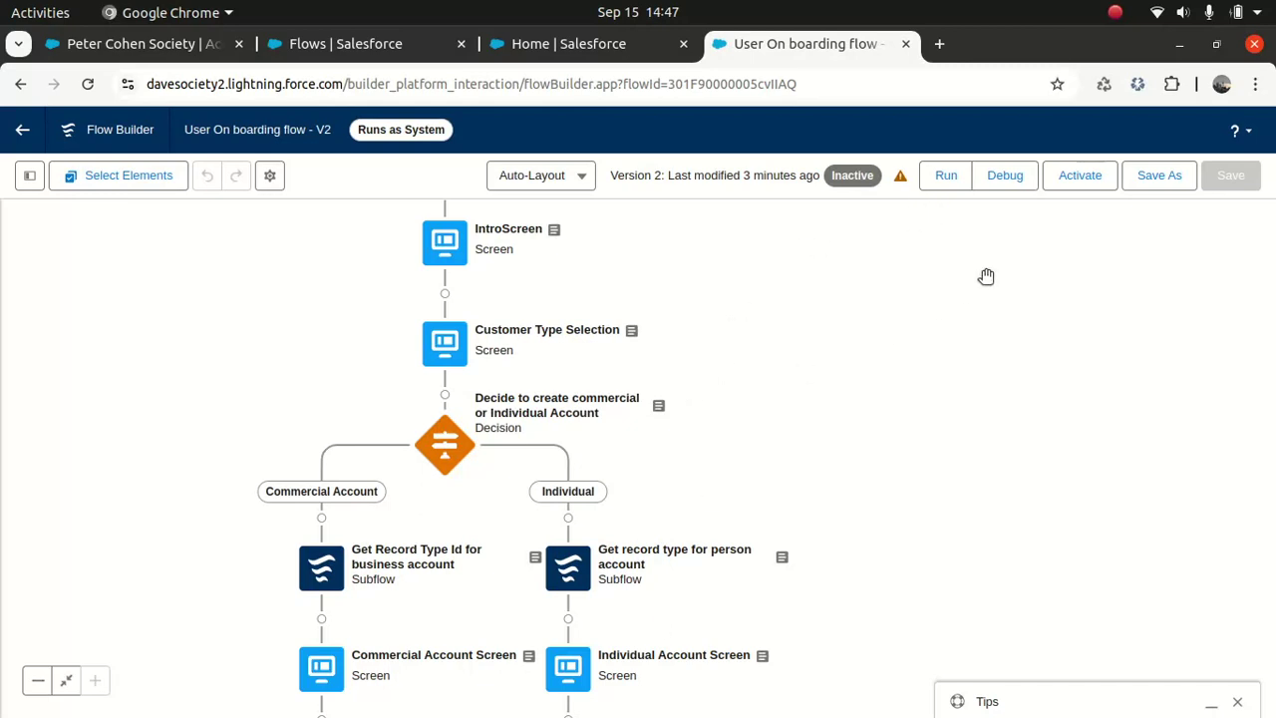
left_click(1005, 177)
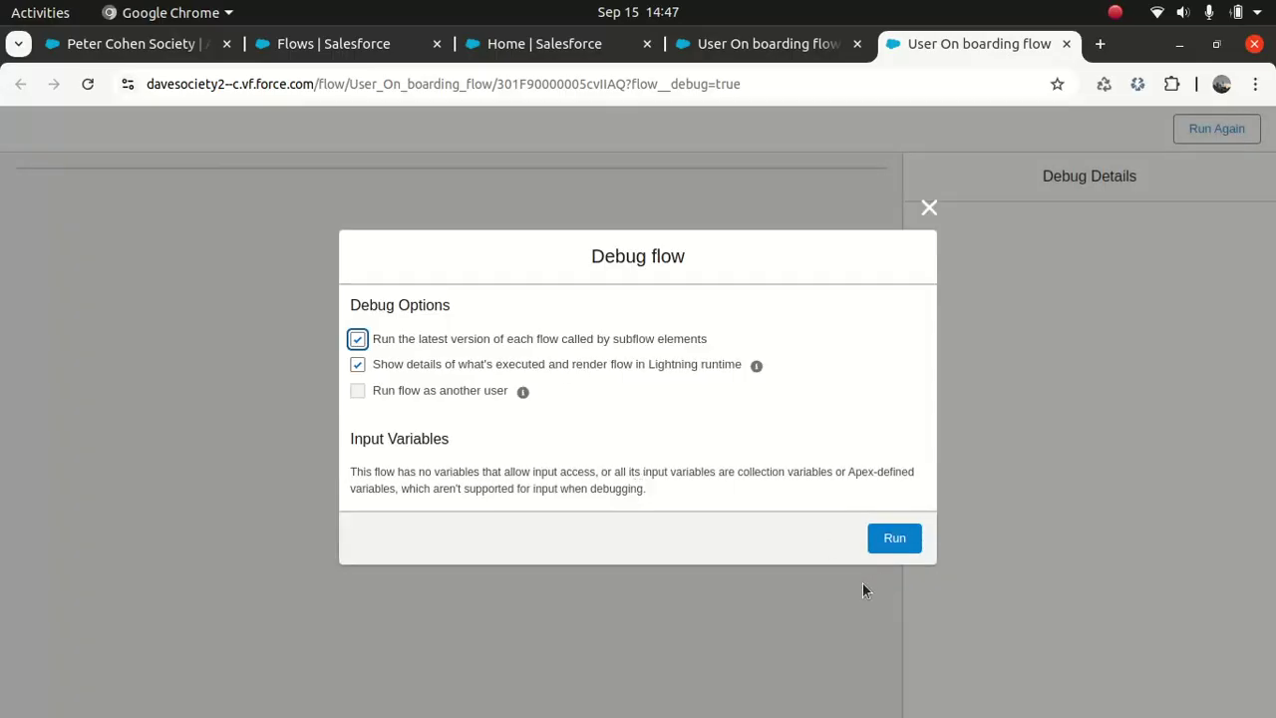
Step: Run the debug and choose Commercial as the customer type
left_click(896, 536)
left_click(837, 244)
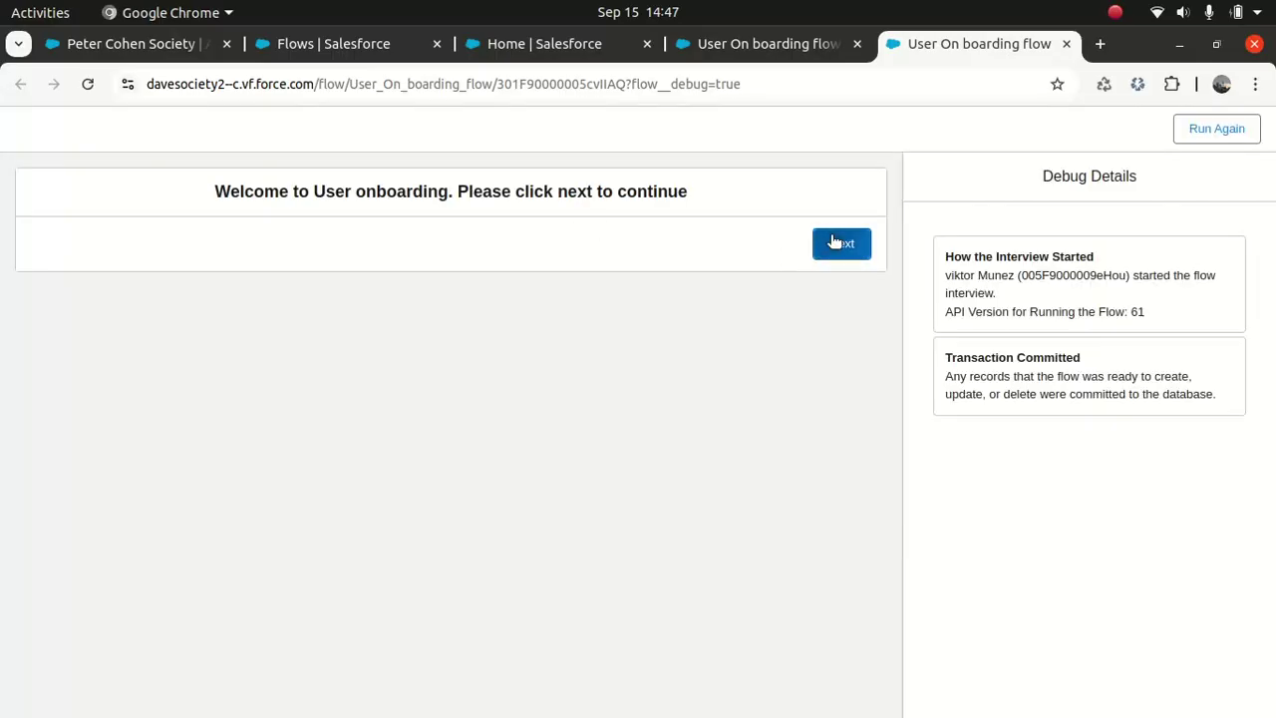
left_click(398, 218)
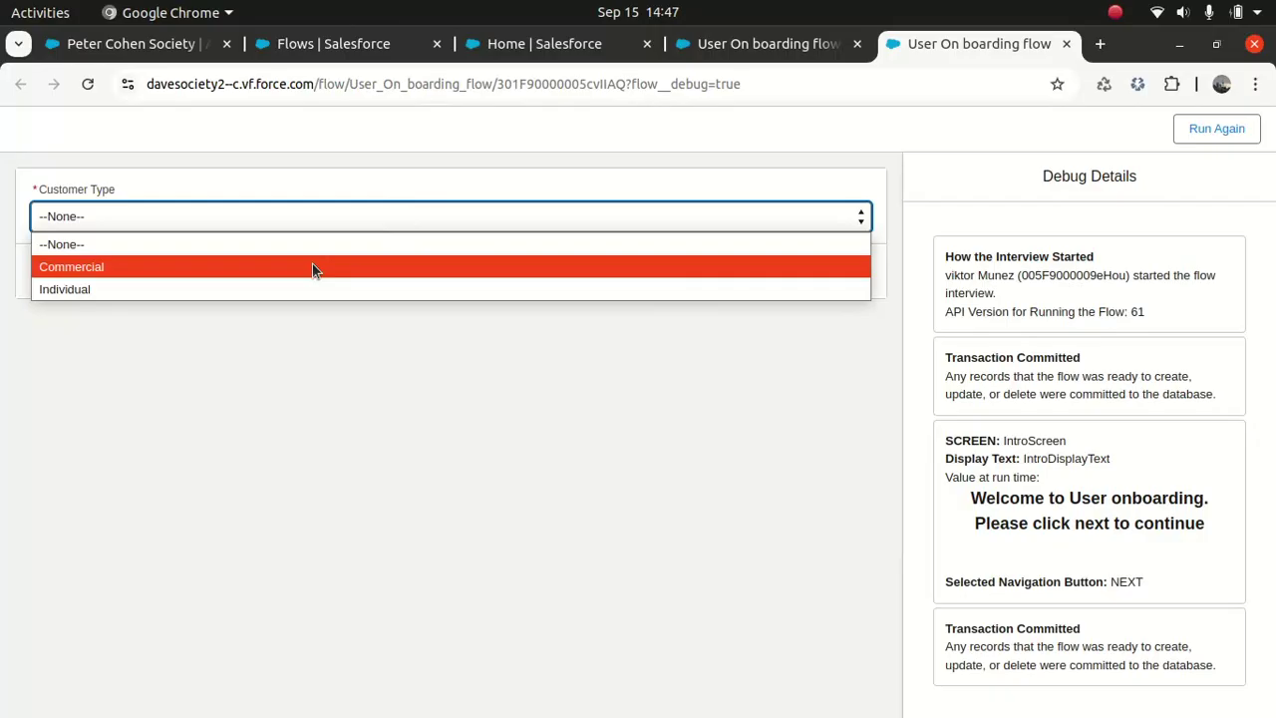
left_click(313, 266)
left_click(835, 269)
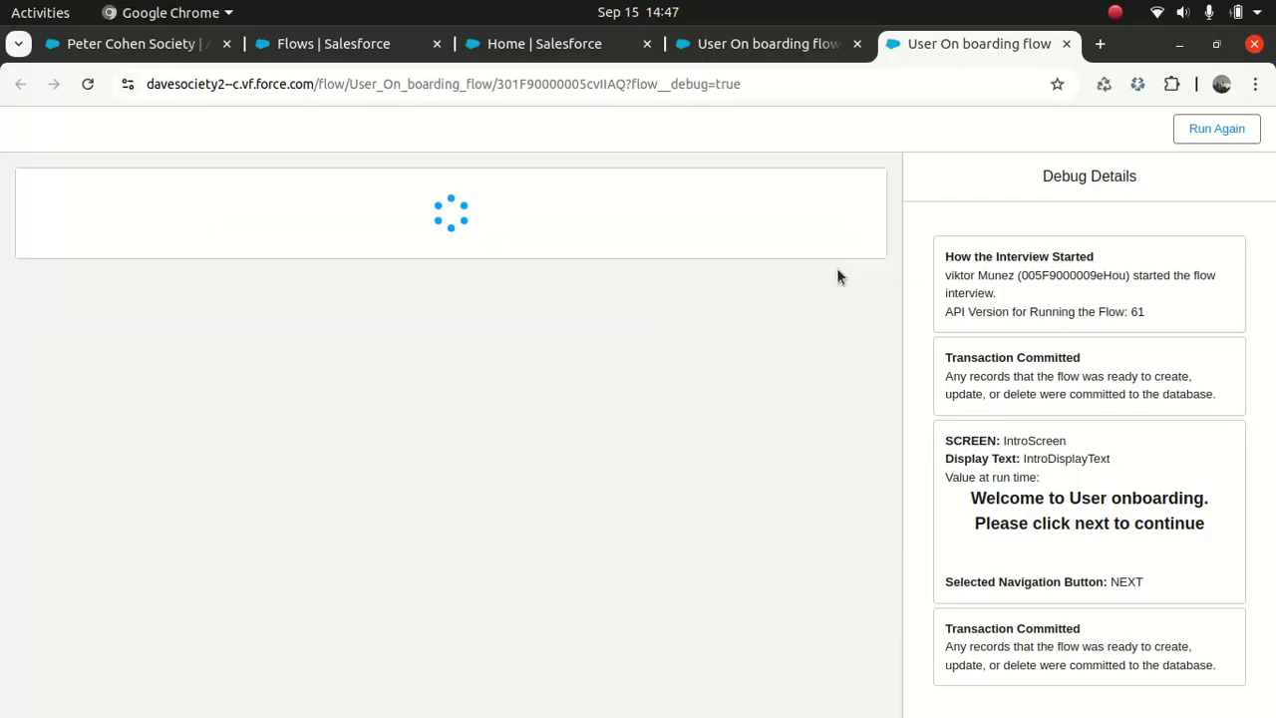
Step: Enter account name Tx Society and a phone number, submit, and finish the run
left_click(364, 218)
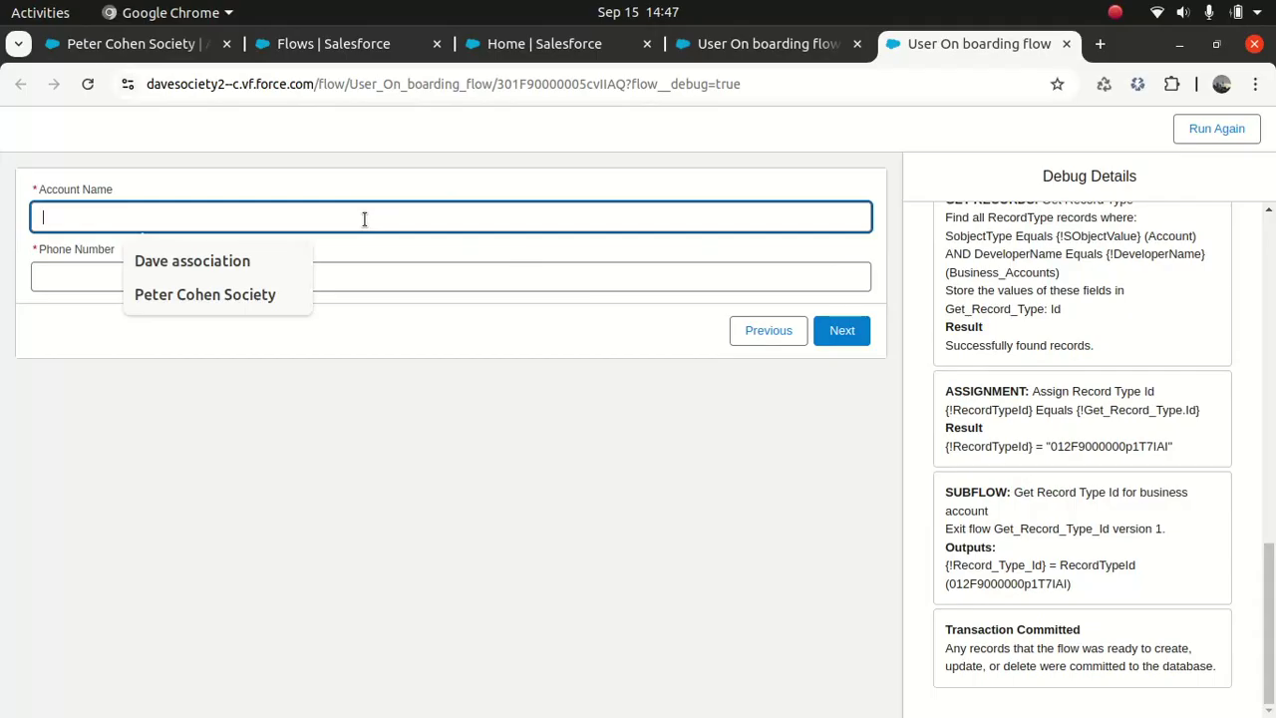
type("Tx")
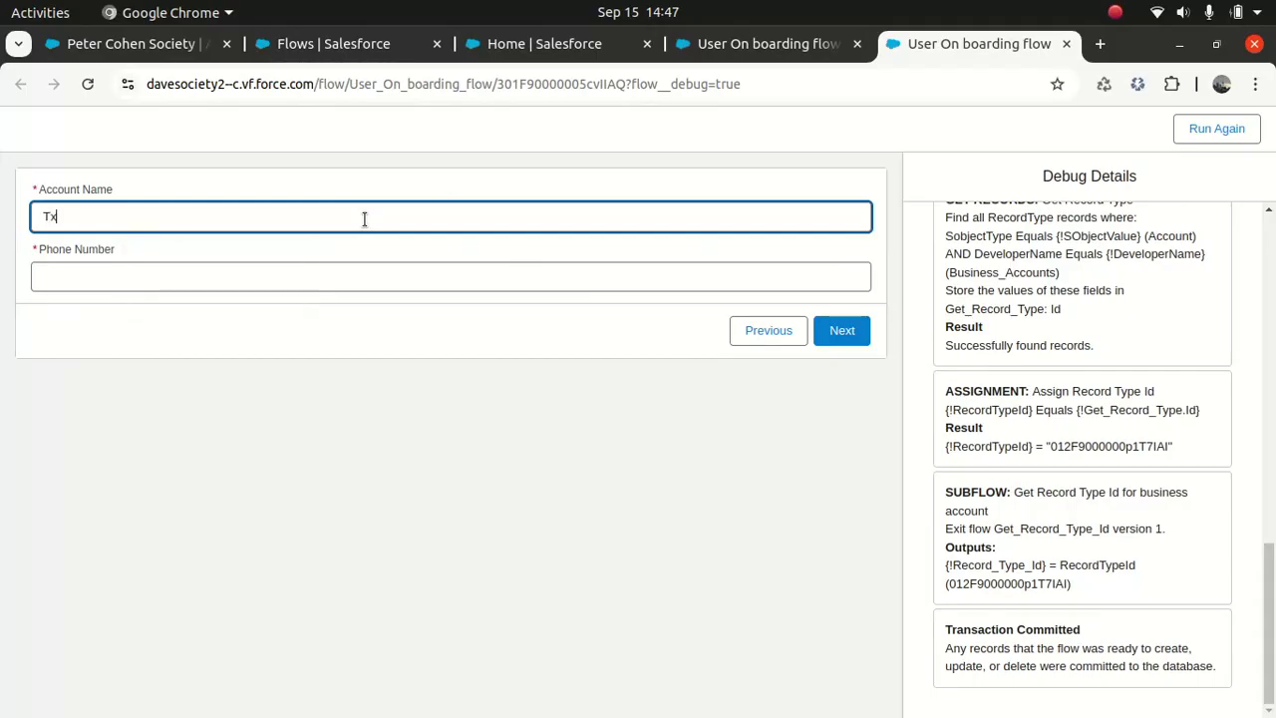
type(" Sooc")
key("BackSpace")
key("BackSpace")
type("ciety")
key("Tab")
type("2323232323")
left_click(270, 381)
left_click(841, 330)
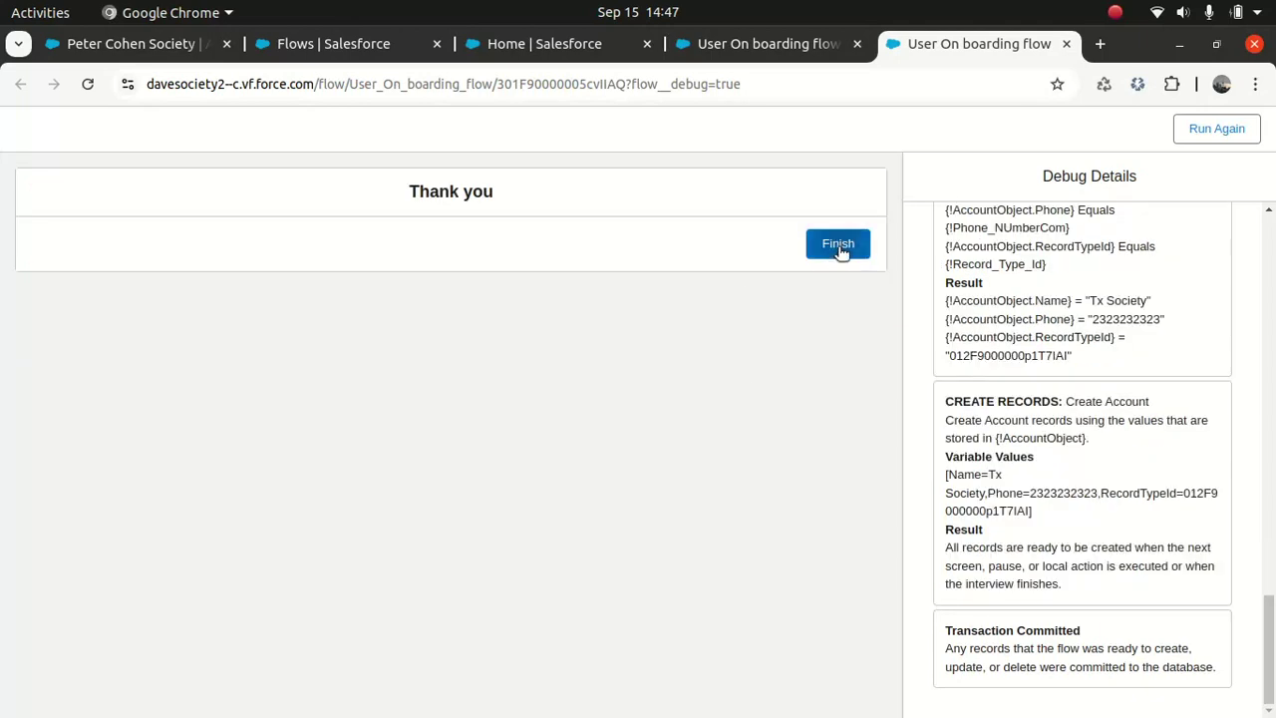
left_click(840, 251)
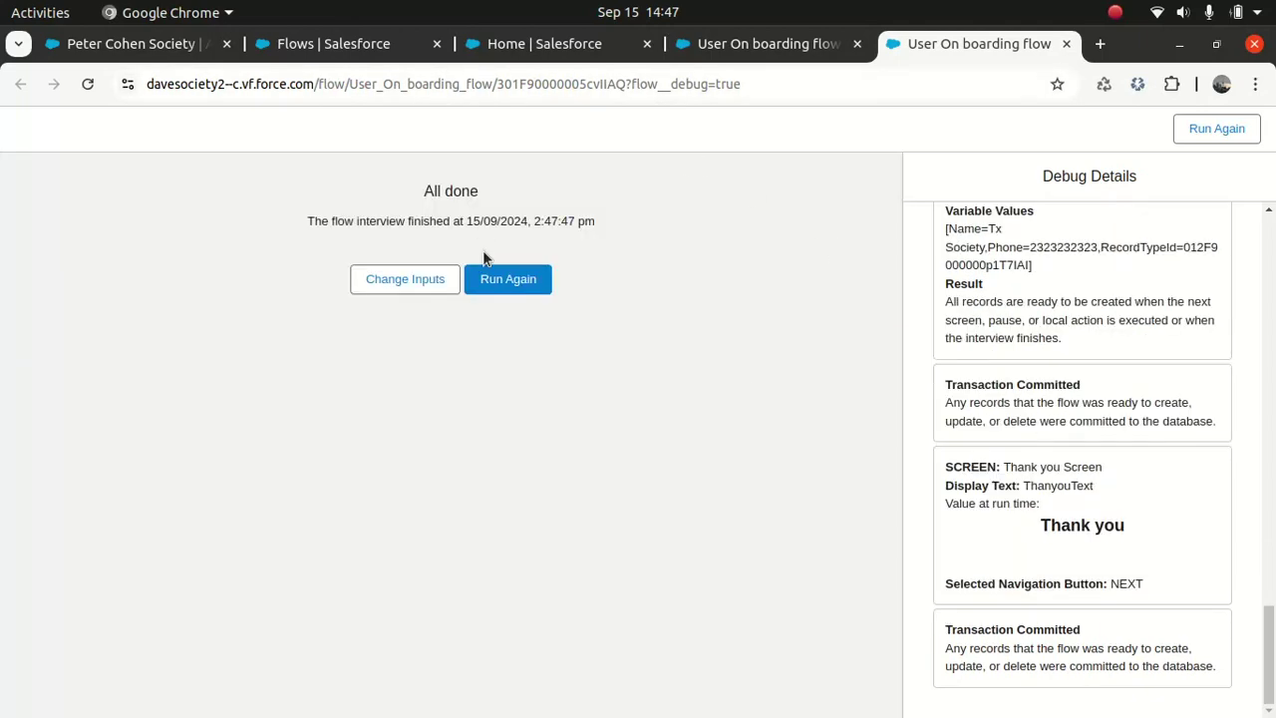
left_click(425, 282)
Step: Restart the debug run and choose Individual as the customer type
left_click(884, 538)
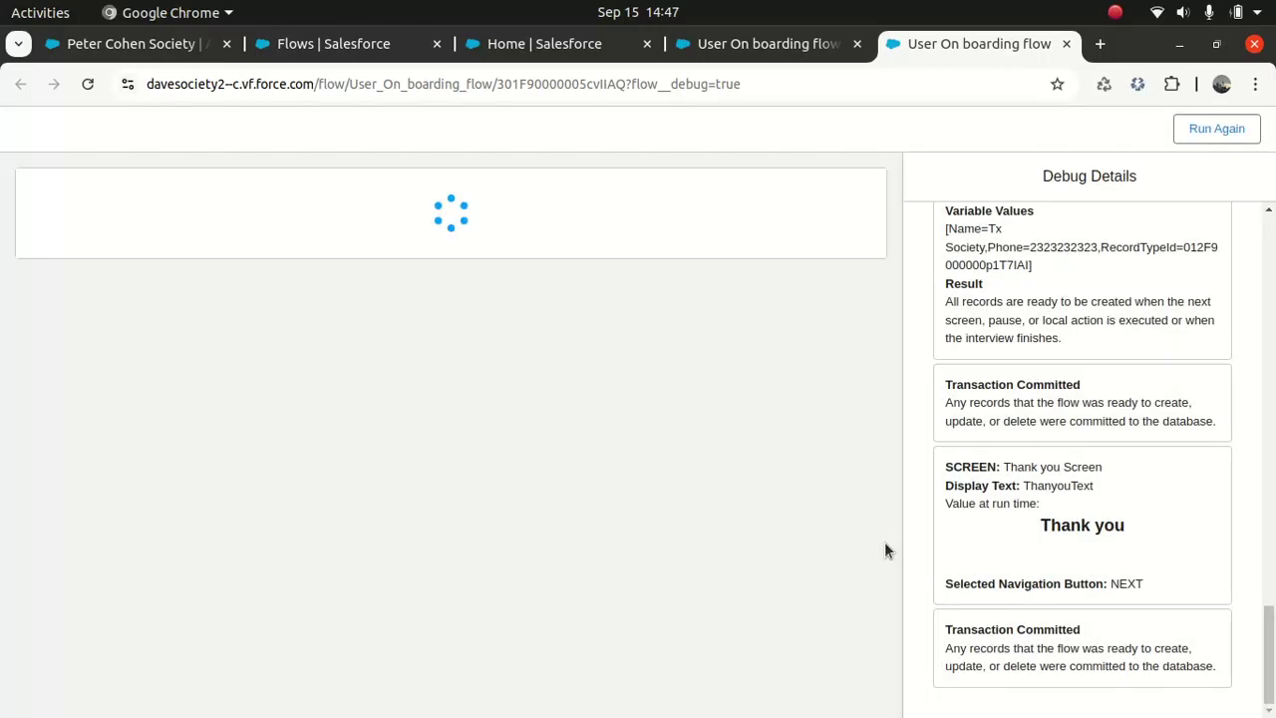
left_click(852, 247)
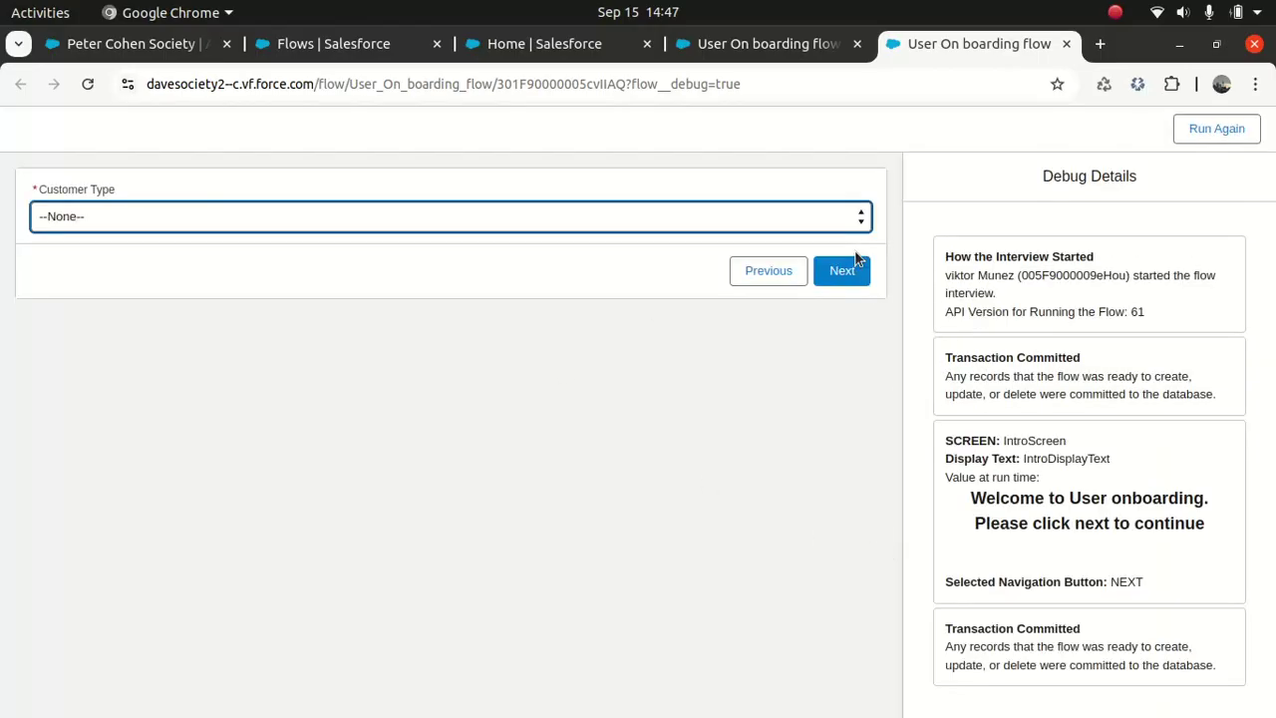
left_click(447, 219)
left_click(223, 283)
left_click(839, 274)
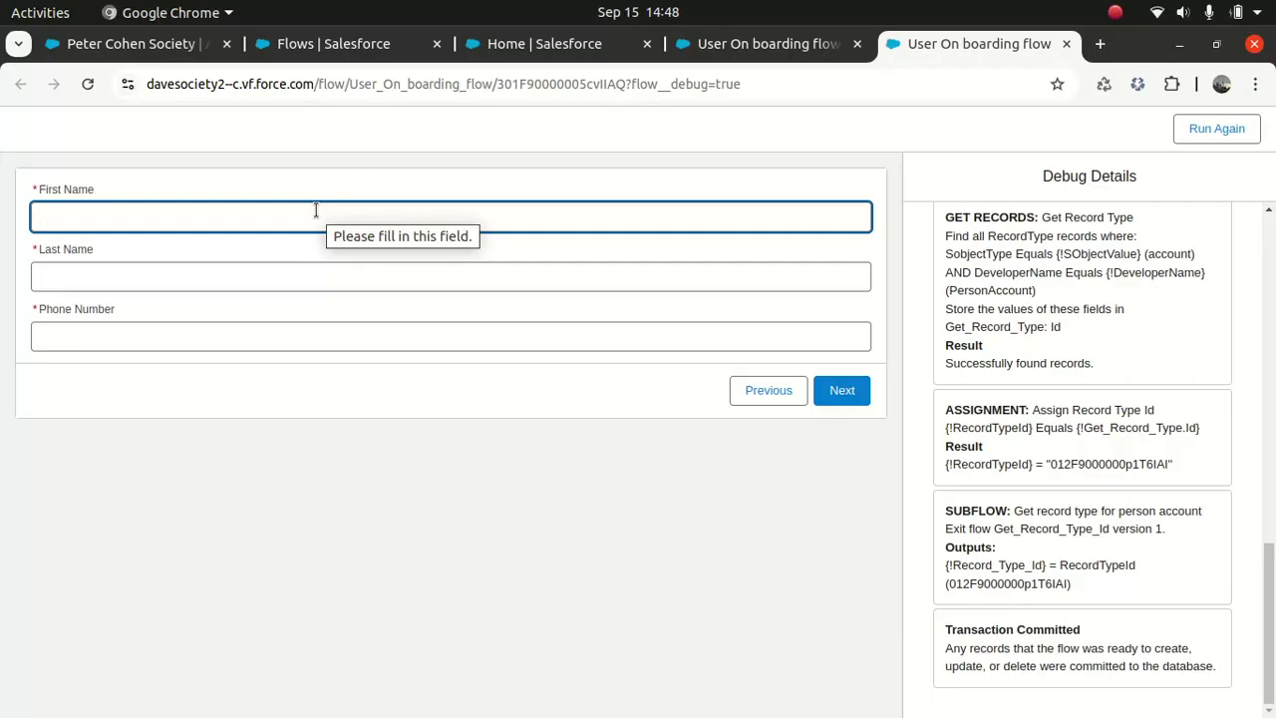
Step: Enter the person's first name, last name and phone number, and submit the details
left_click(316, 210)
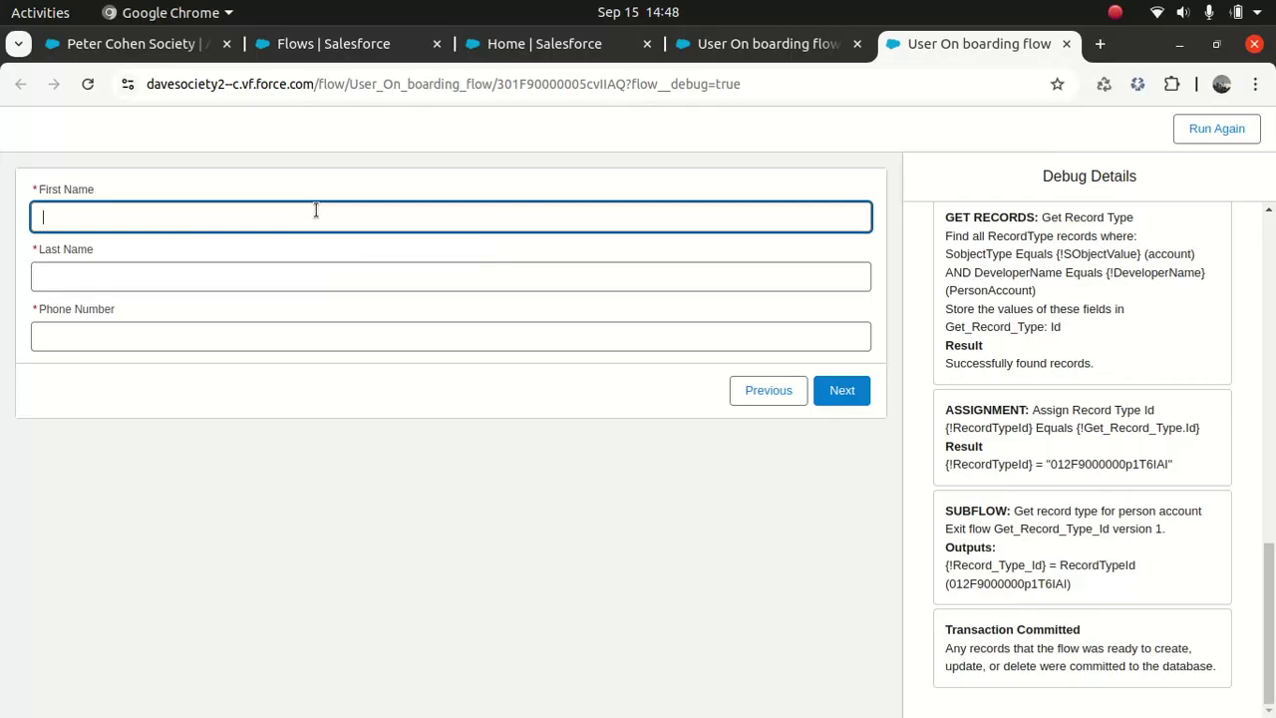
key("Tab")
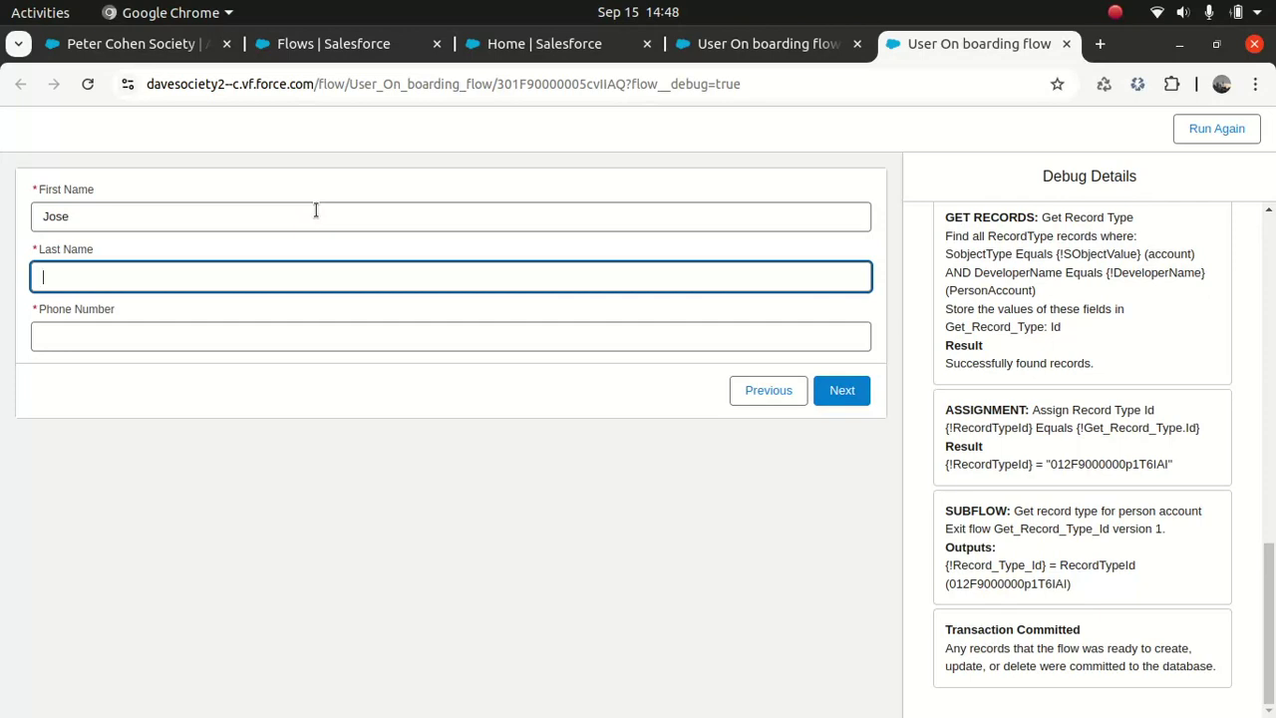
key("Tab")
type("23232323234343")
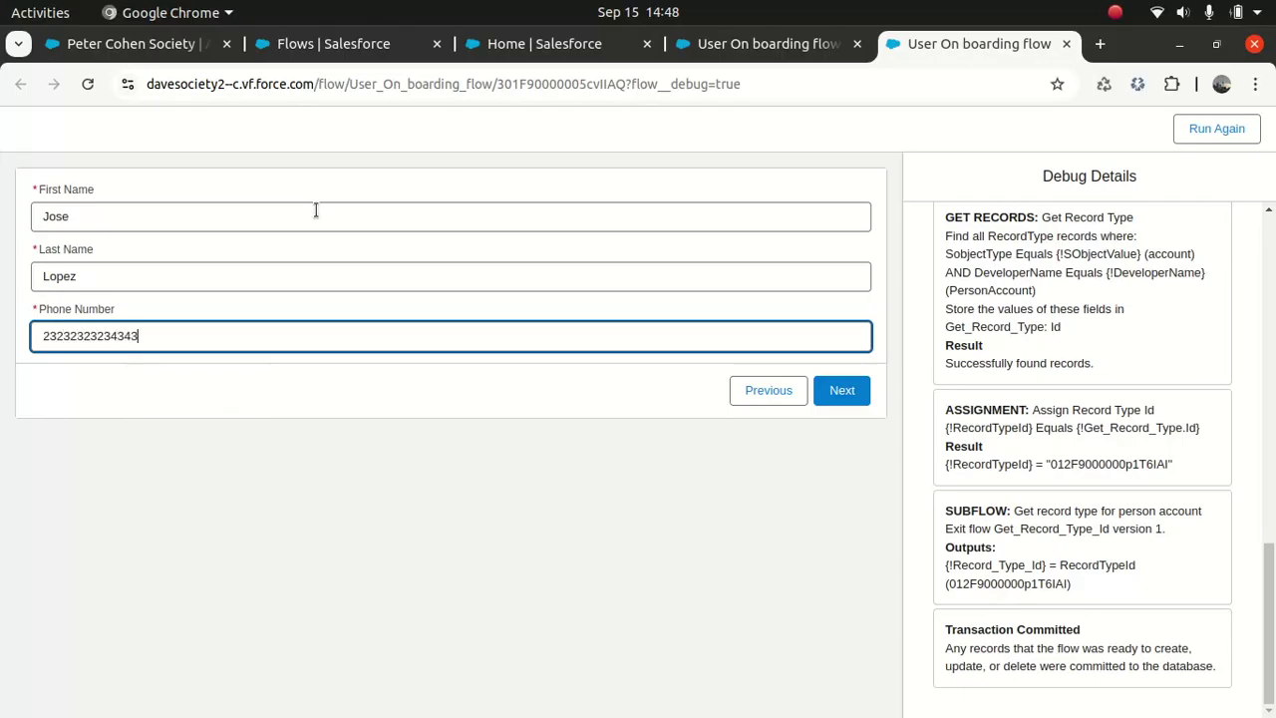
left_click(590, 394)
left_click(849, 394)
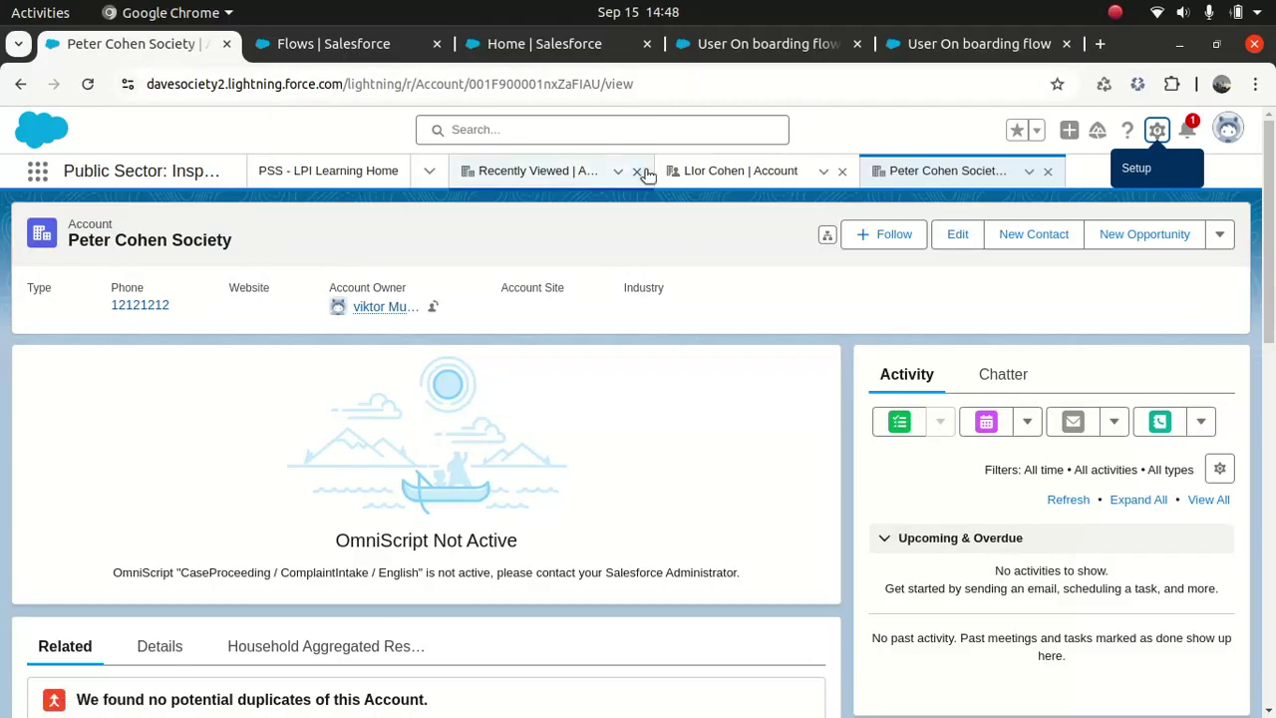
Step: Open Tx Society from Recently Viewed accounts, check its Details, then return to Flow Builder
left_click(842, 171)
left_click_drag(564, 173, 542, 180)
left_click(539, 173)
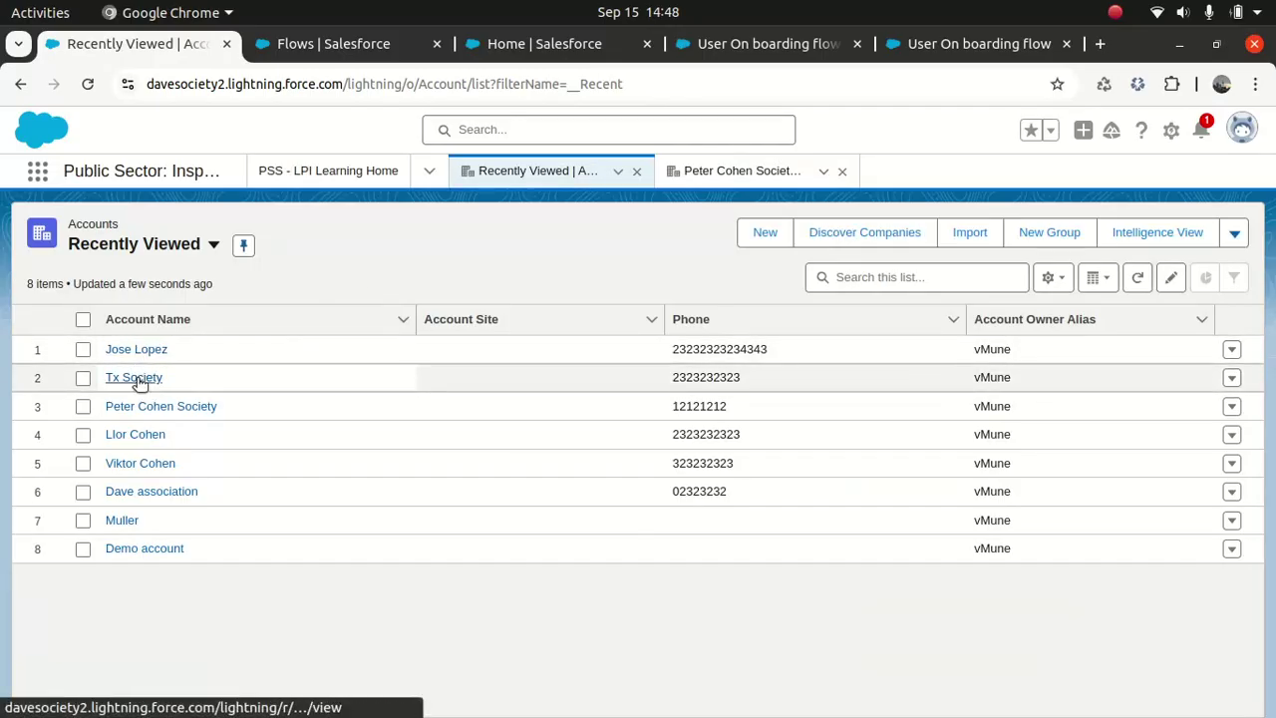
left_click(140, 380)
scroll(1252, 284, "down", 3)
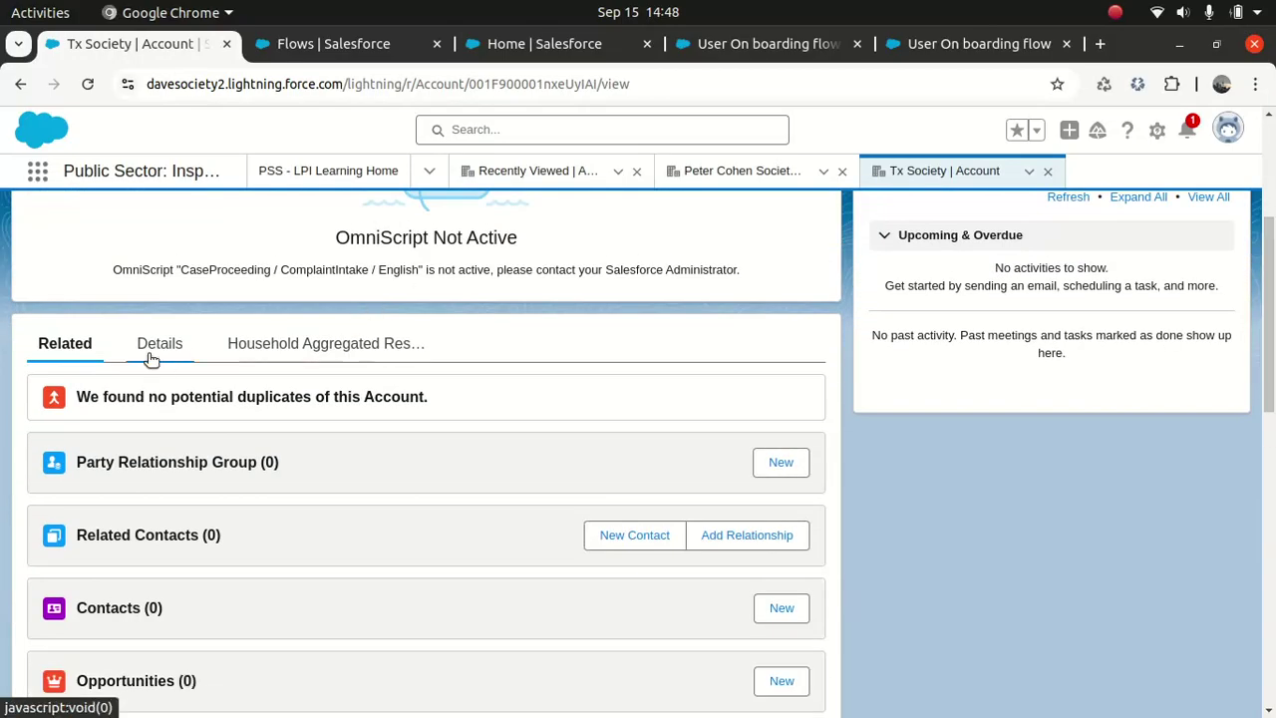
left_click(155, 349)
left_click(750, 47)
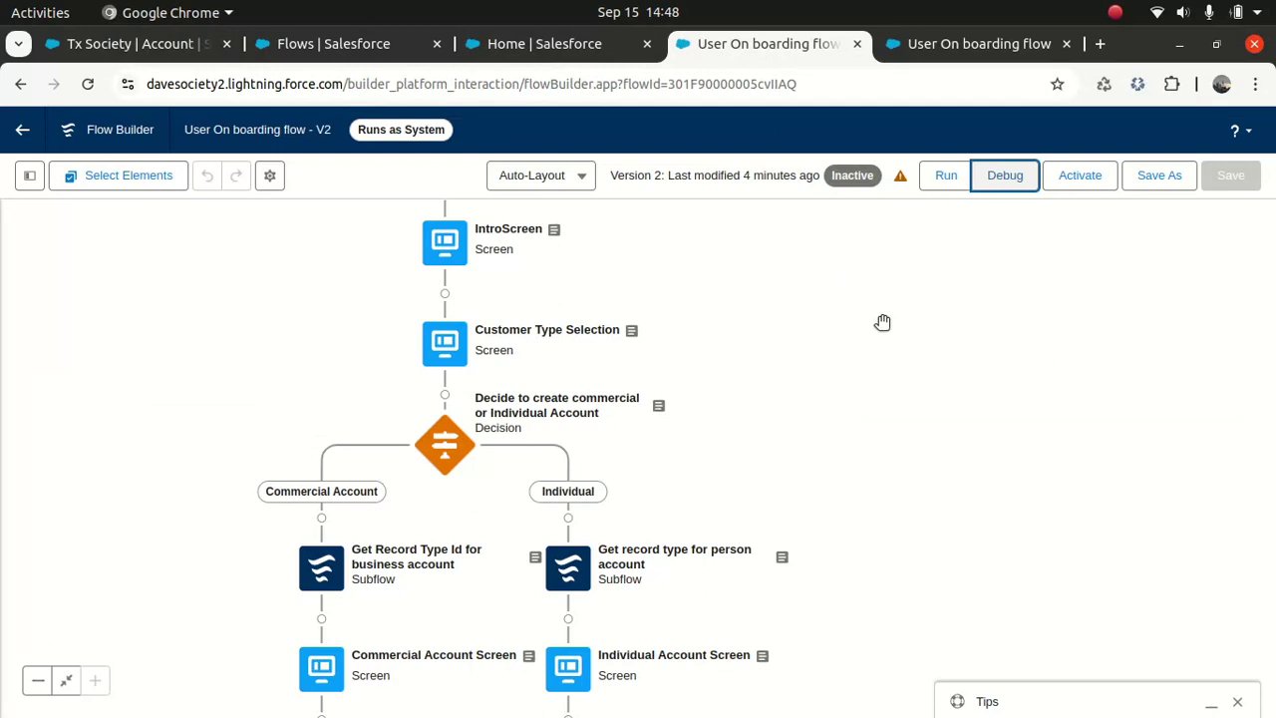
left_click_drag(908, 336, 920, 359)
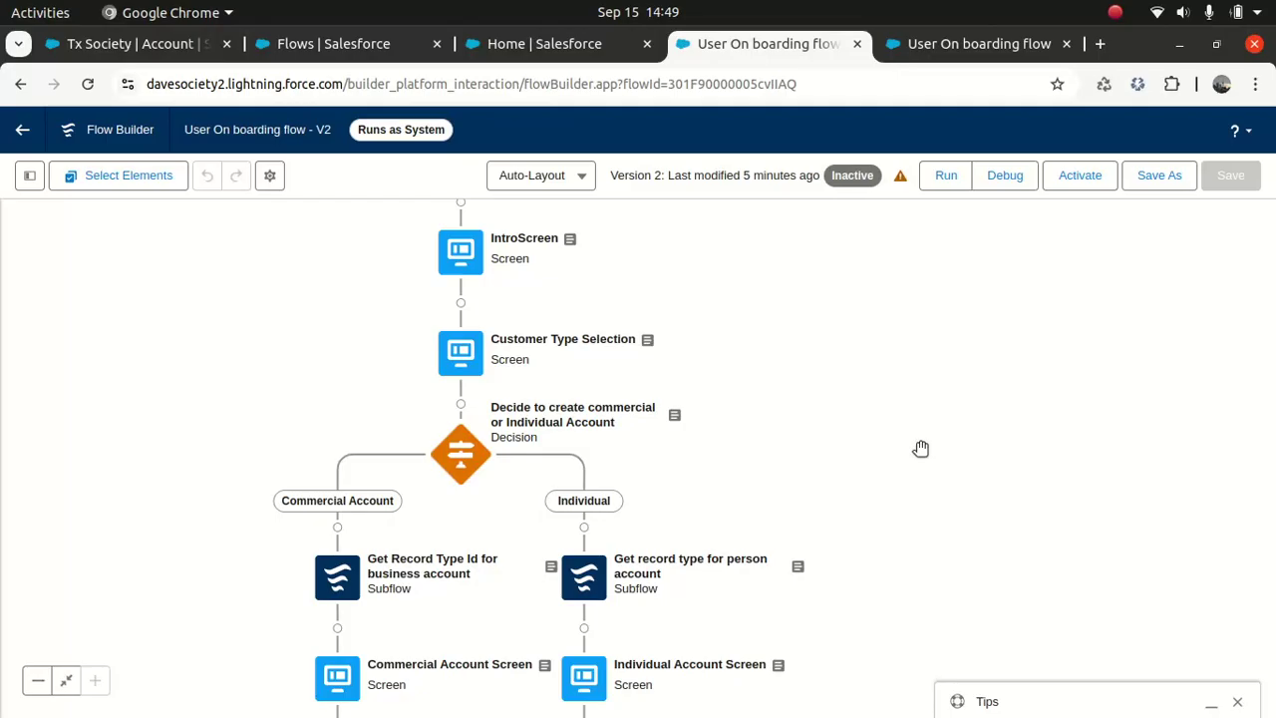
left_click_drag(919, 553, 942, 397)
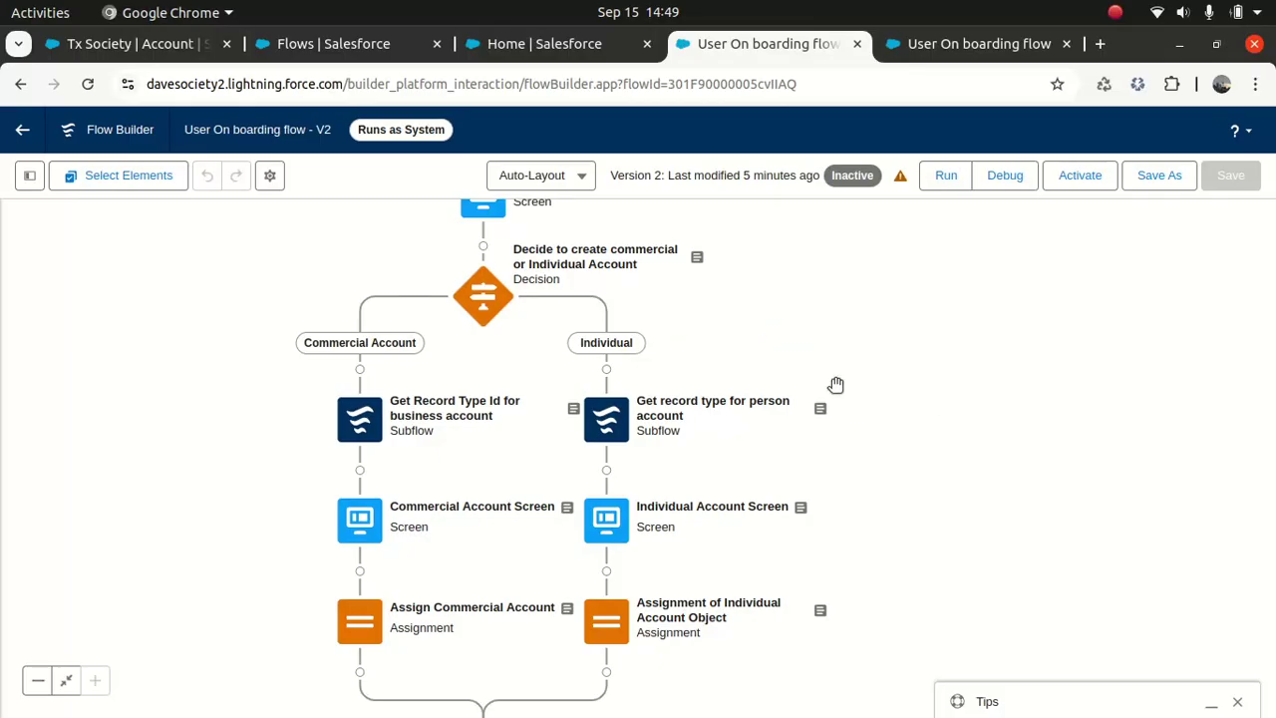
left_click_drag(923, 359, 948, 350)
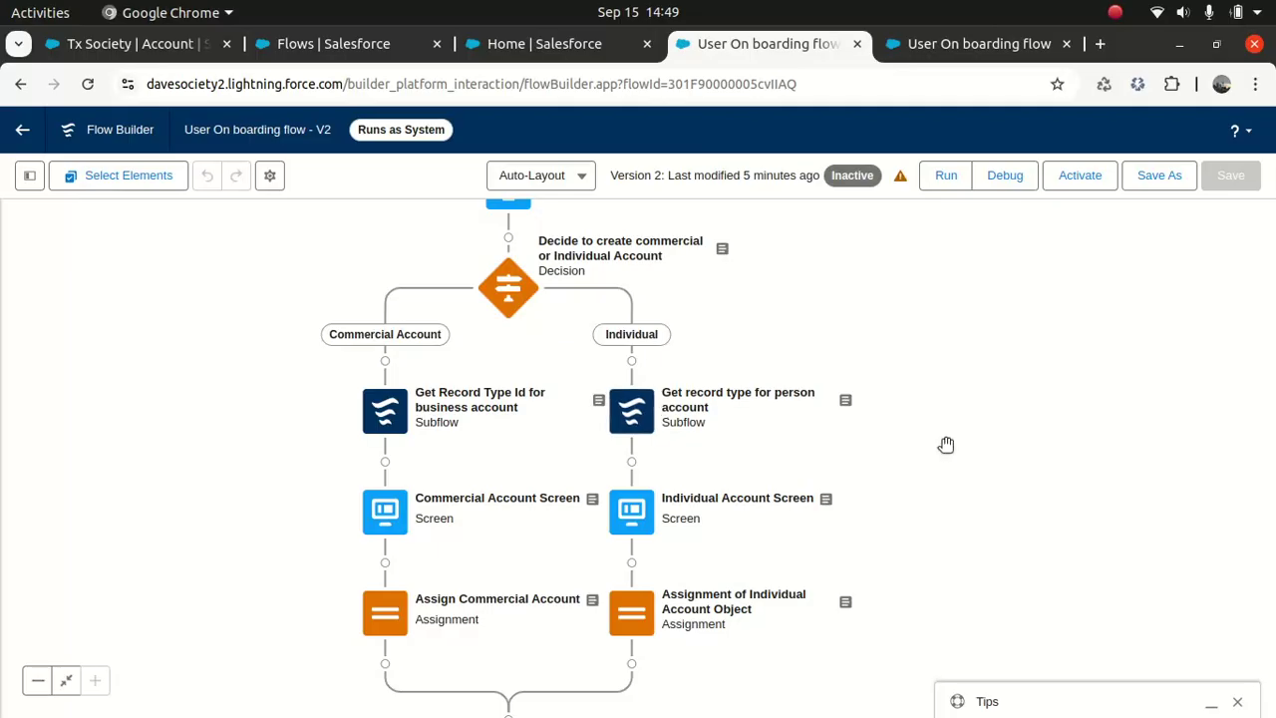
left_click_drag(1067, 350, 1049, 306)
left_click_drag(1002, 485, 965, 505)
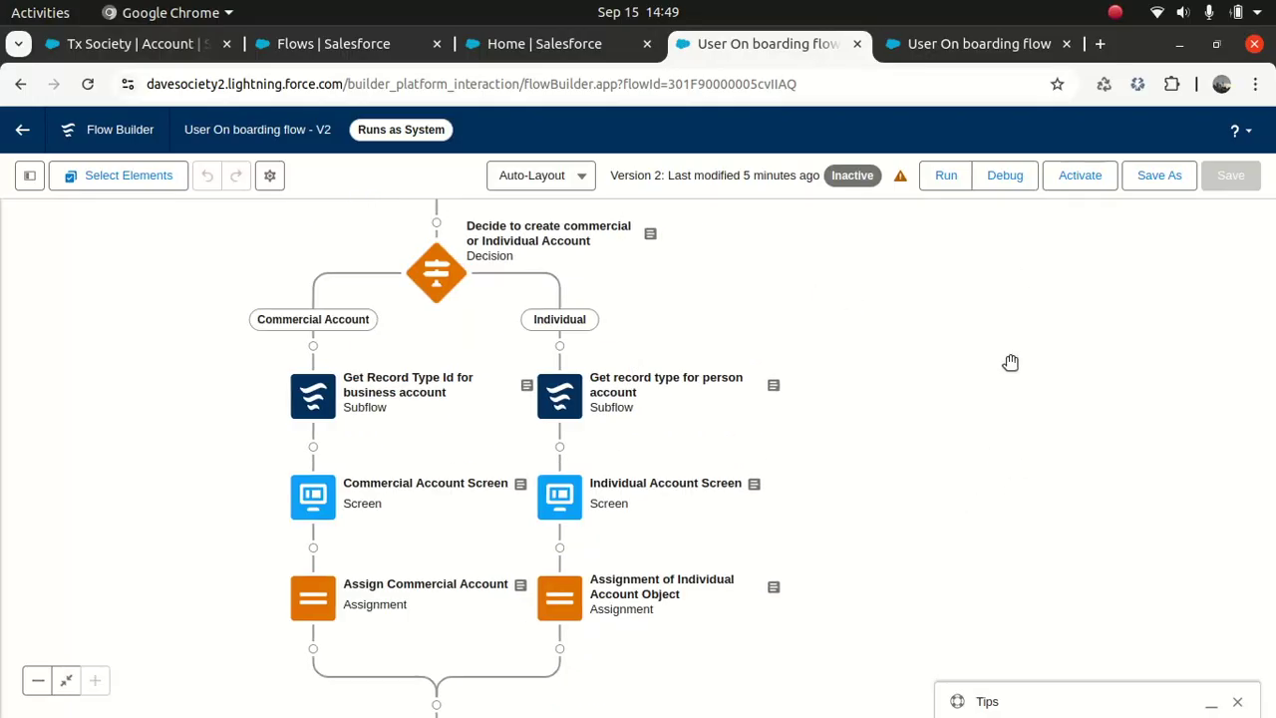